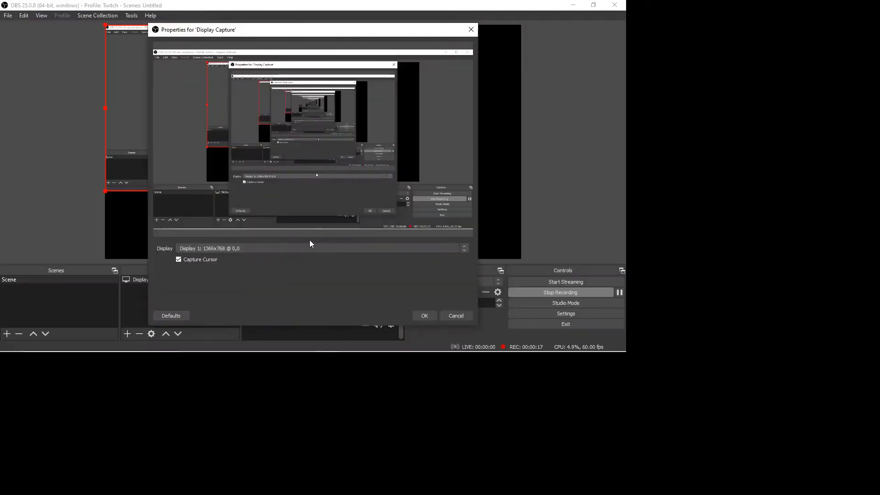
# Accept the display capture settings and add a Video Capture Device source named Camera with its default properties
pyautogui.click(418, 315)
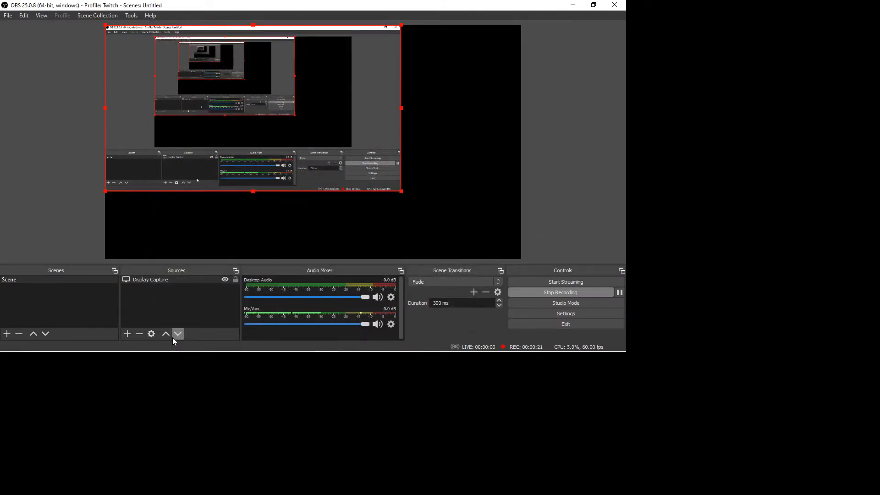
pyautogui.click(127, 334)
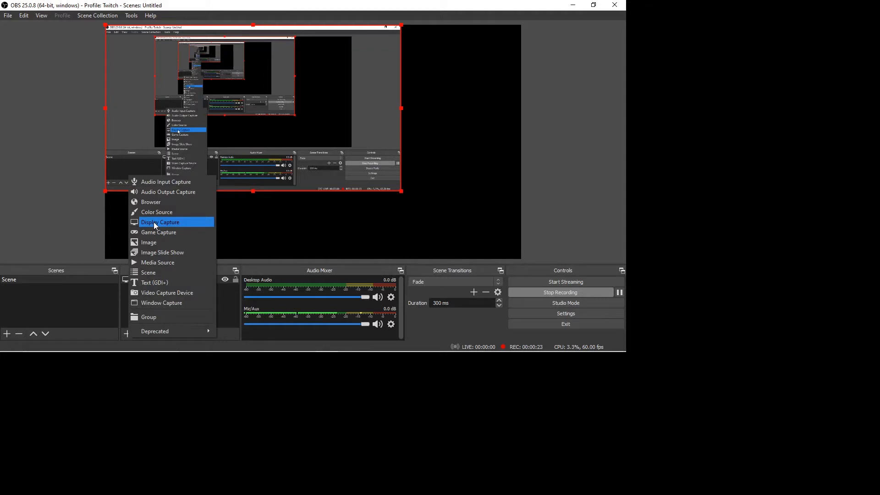
pyautogui.click(161, 292)
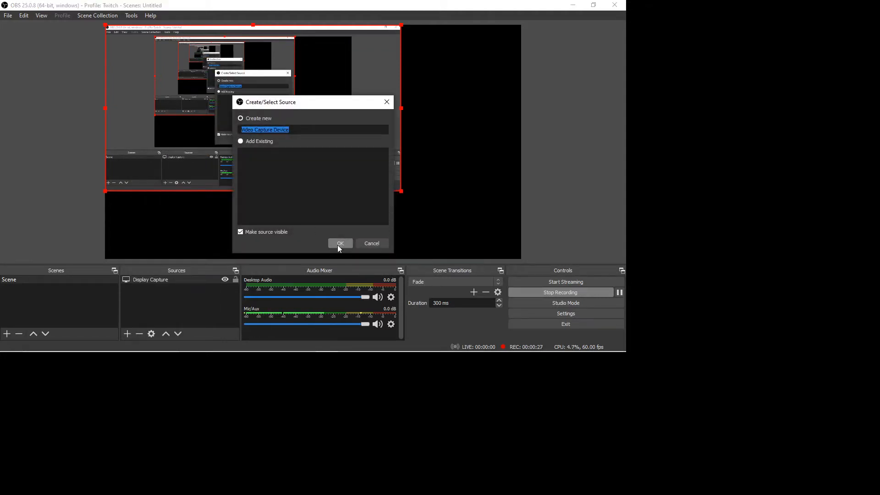
pyautogui.write('Camera')
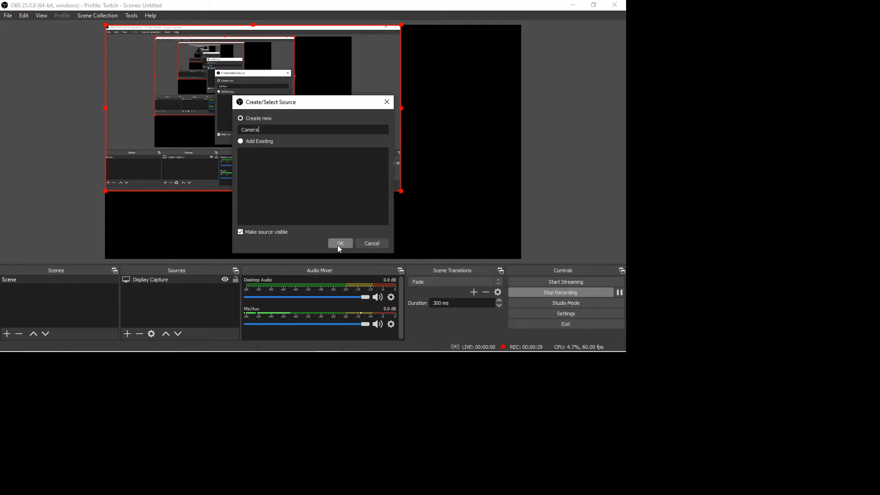
pyautogui.click(338, 245)
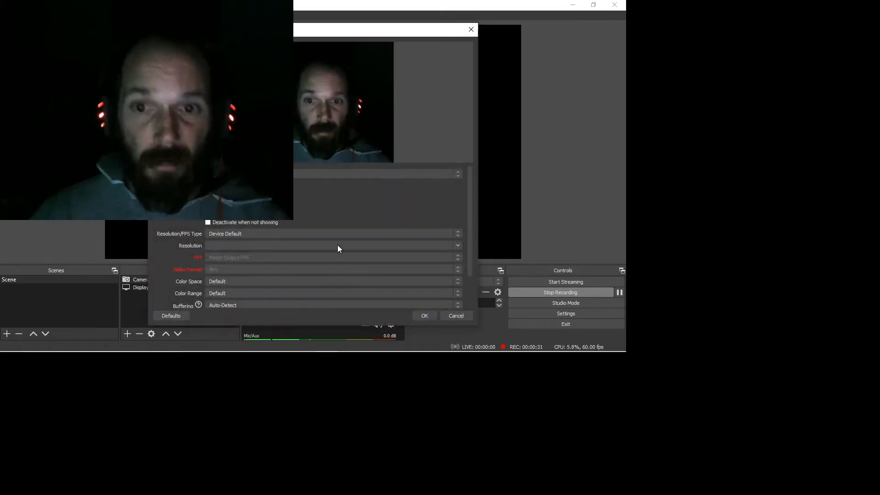
pyautogui.click(424, 316)
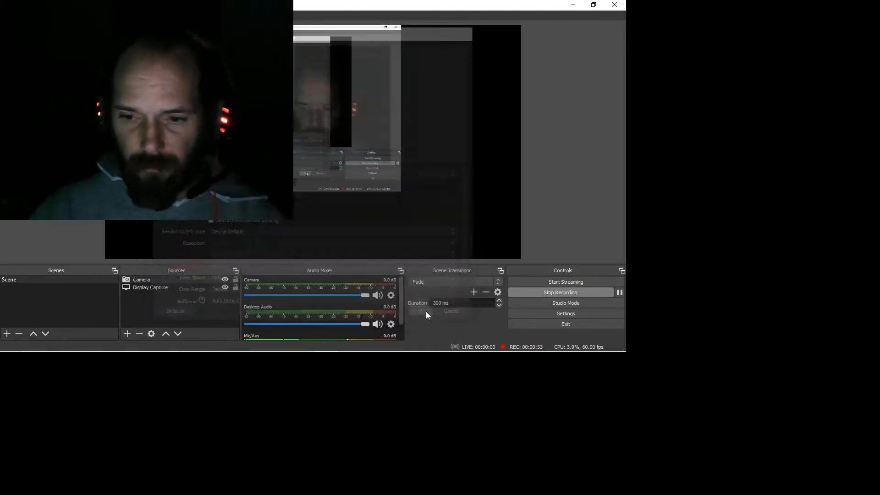
# Enlarge the display capture to fill the canvas and move the camera feed to the canvas's lower-left corner
pyautogui.click(398, 172)
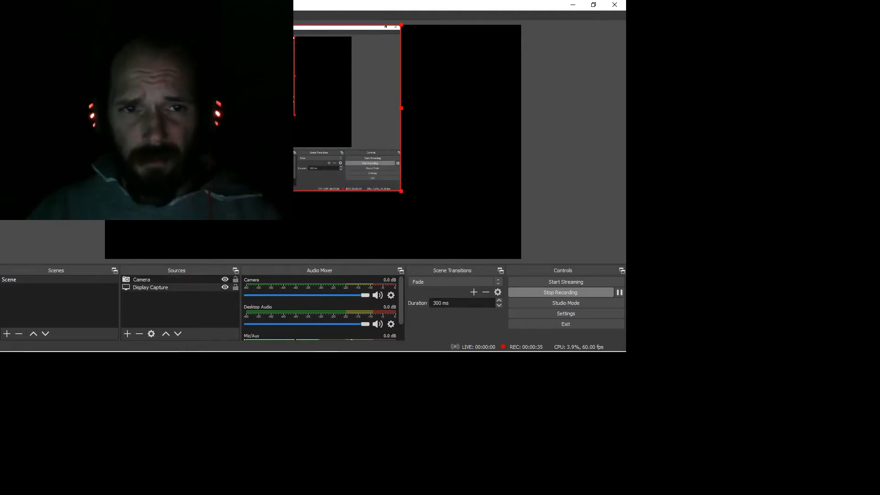
pyautogui.moveTo(402, 191); pyautogui.dragTo(729, 356)
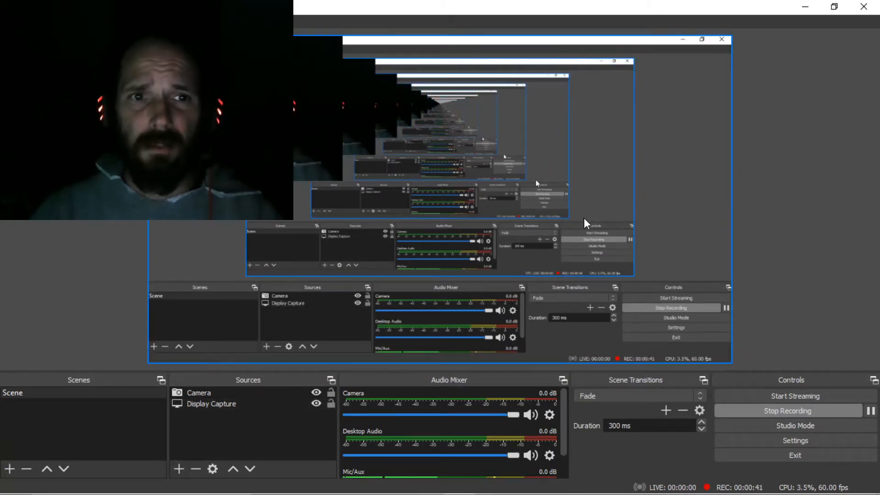
pyautogui.moveTo(270, 131); pyautogui.dragTo(268, 317)
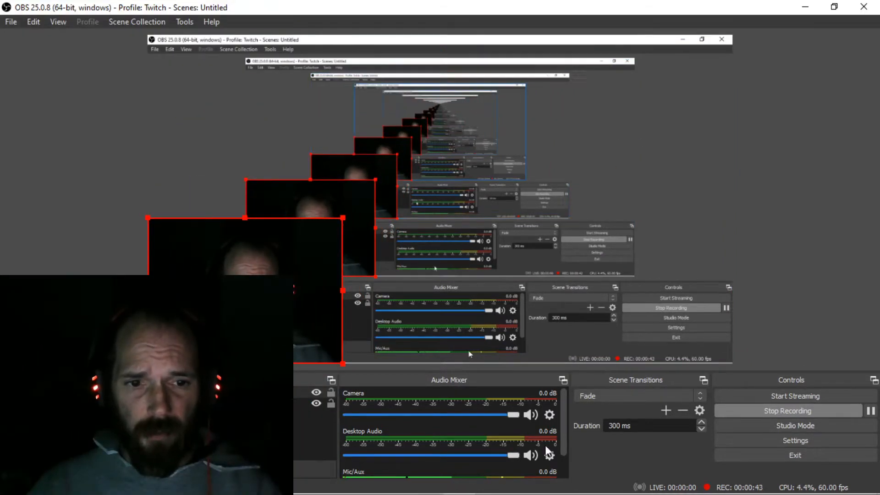
pyautogui.click(780, 209)
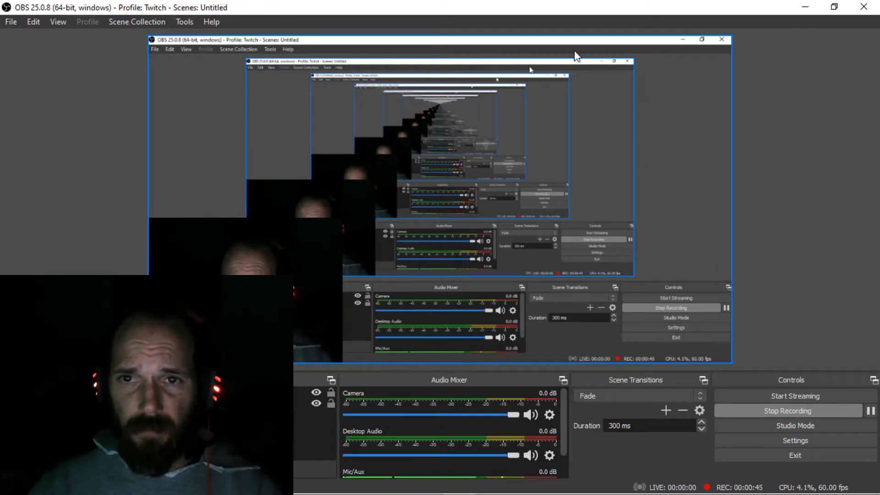
pyautogui.click(325, 286)
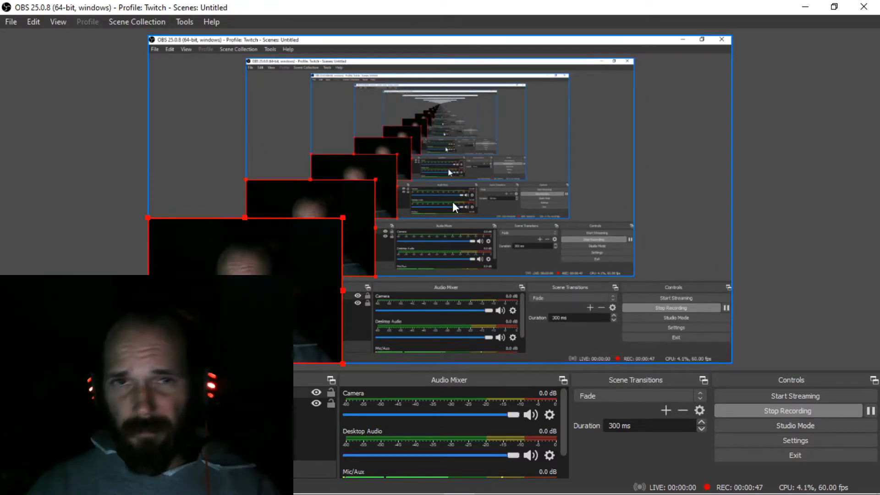
# Return the camera feed to the canvas's upper-left corner and shift the full-size display capture toward the right edge
pyautogui.click(350, 177)
pyautogui.moveTo(266, 161); pyautogui.dragTo(404, 154)
pyautogui.moveTo(608, 144); pyautogui.dragTo(635, 123)
pyautogui.moveTo(419, 285); pyautogui.dragTo(488, 89)
pyautogui.click(675, 161)
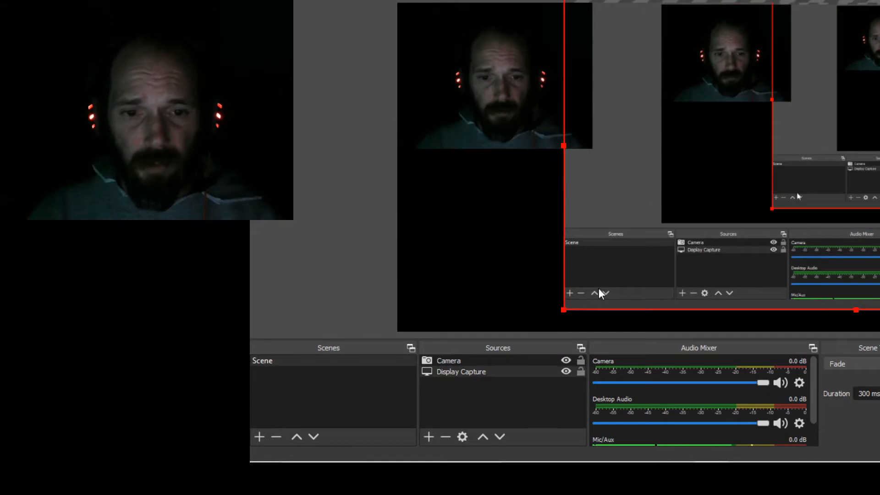
# Shrink the display capture into the canvas's upper-right corner so that it clears the camera feed
pyautogui.moveTo(565, 310); pyautogui.dragTo(780, 183)
pyautogui.moveTo(871, 128); pyautogui.dragTo(703, 147)
pyautogui.moveTo(570, 232); pyautogui.dragTo(809, 110)
pyautogui.moveTo(872, 73); pyautogui.dragTo(731, 74)
pyautogui.click(624, 134)
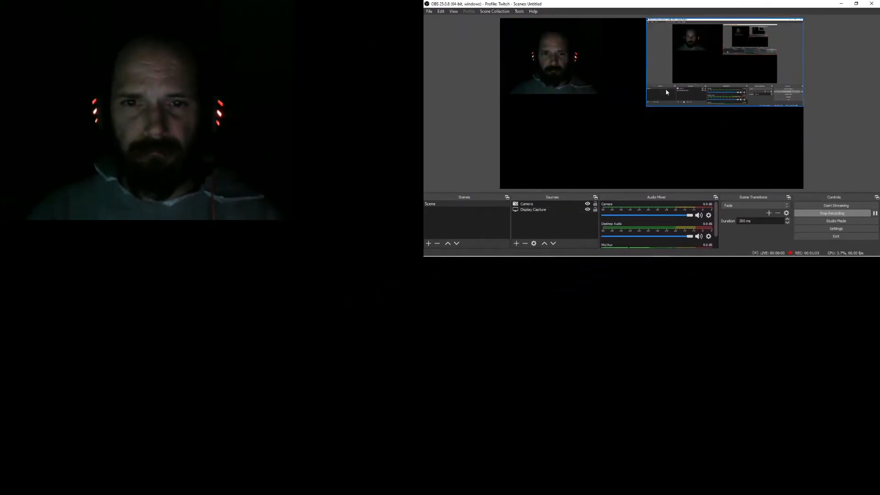
pyautogui.click(650, 108)
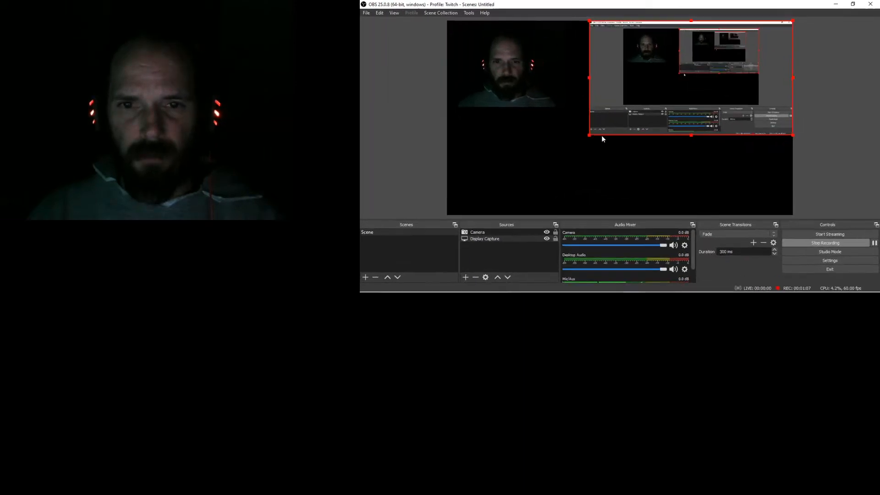
pyautogui.click(594, 136)
pyautogui.click(552, 105)
pyautogui.click(611, 92)
pyautogui.click(500, 87)
pyautogui.click(607, 88)
pyautogui.click(517, 83)
pyautogui.click(529, 147)
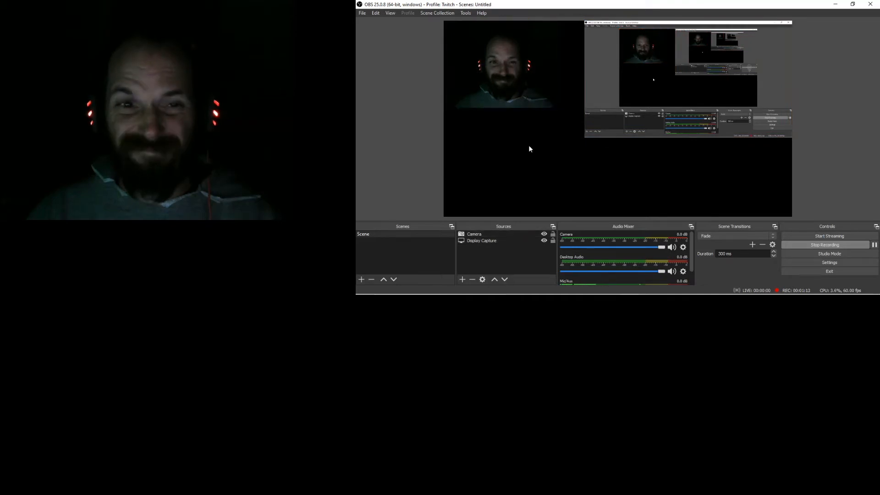
pyautogui.click(646, 105)
pyautogui.click(491, 91)
pyautogui.click(595, 87)
pyautogui.click(513, 87)
pyautogui.click(580, 144)
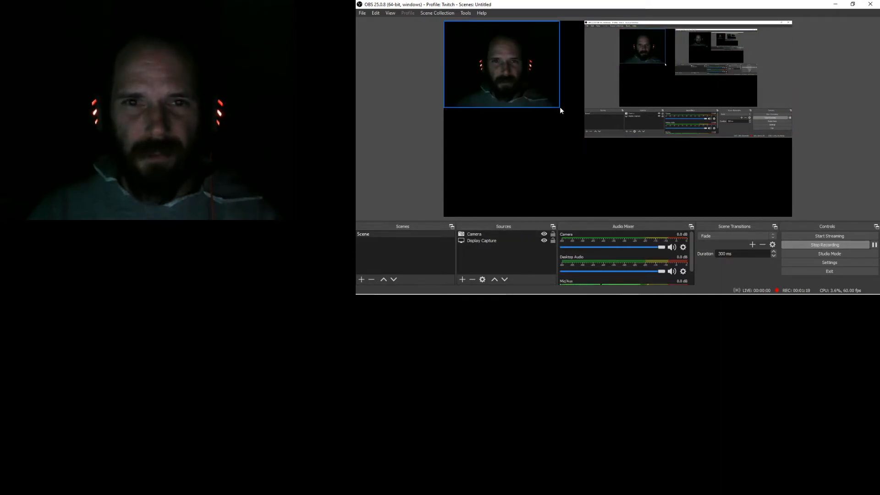
# Swap the sources, placing the display capture in the canvas's upper-left corner and the camera feed on its right side
pyautogui.moveTo(642, 79); pyautogui.dragTo(598, 224)
pyautogui.click(474, 256)
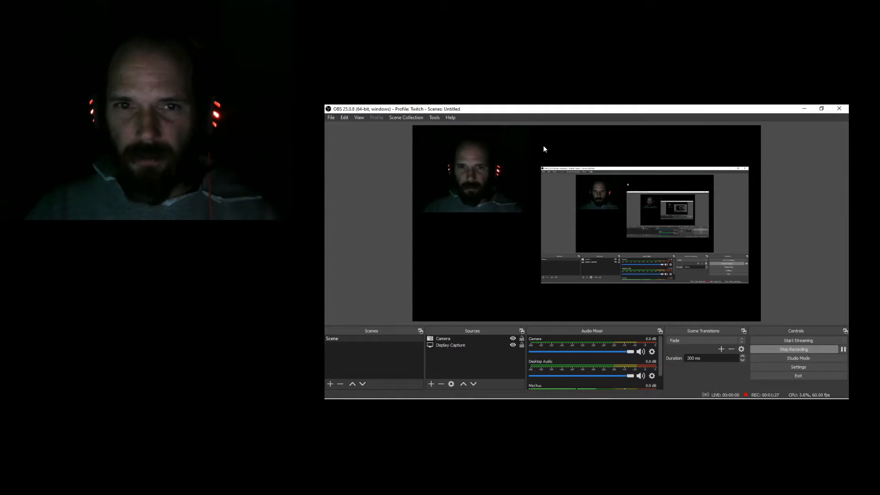
pyautogui.moveTo(503, 150); pyautogui.dragTo(722, 235)
pyautogui.moveTo(641, 183); pyautogui.dragTo(181, 48)
pyautogui.click(356, 53)
pyautogui.moveTo(348, 131); pyautogui.dragTo(343, 52)
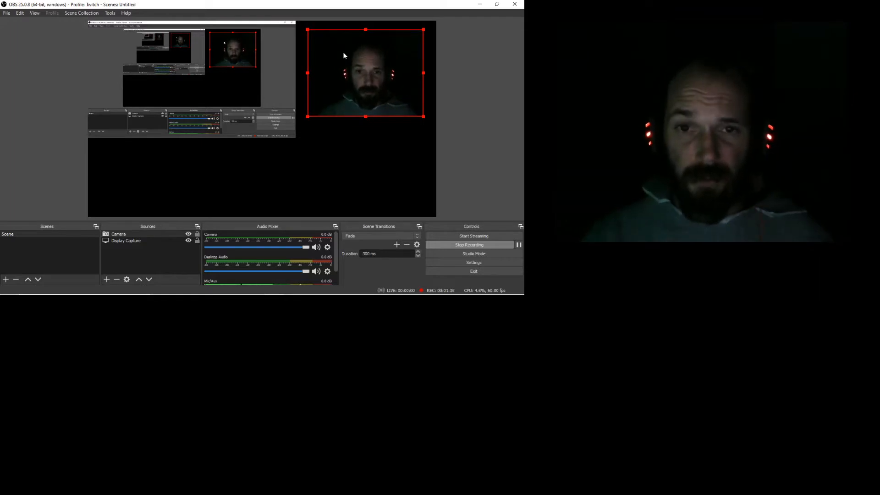
# Reposition the camera feed vertically to about the middle of the canvas's right side, beside the display capture
pyautogui.moveTo(343, 53); pyautogui.dragTo(346, 57)
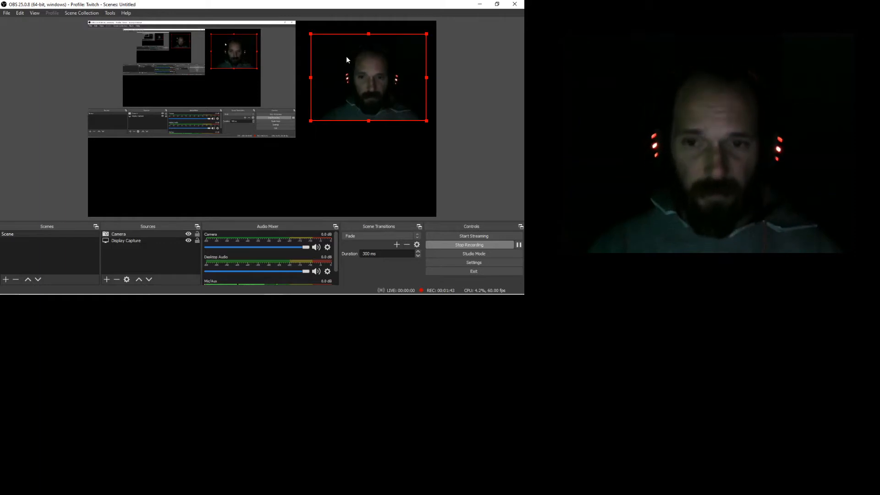
pyautogui.moveTo(347, 58); pyautogui.dragTo(345, 126)
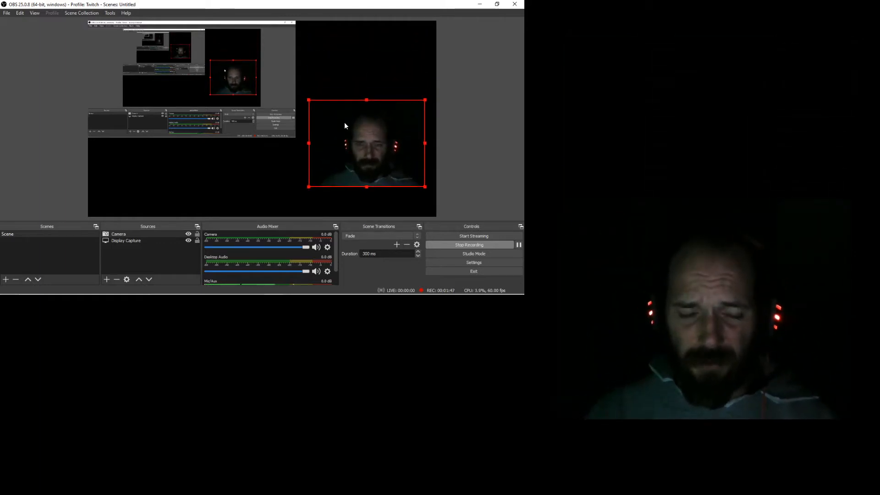
pyautogui.moveTo(345, 126); pyautogui.dragTo(347, 106)
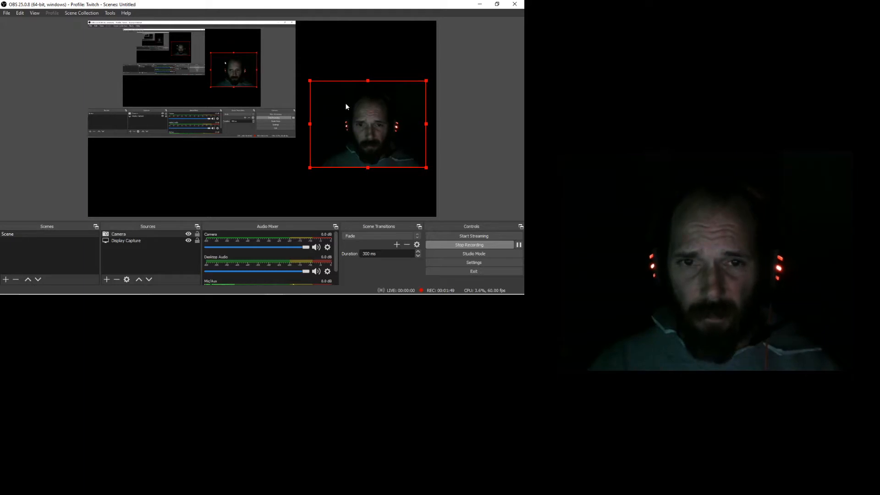
pyautogui.click(351, 92)
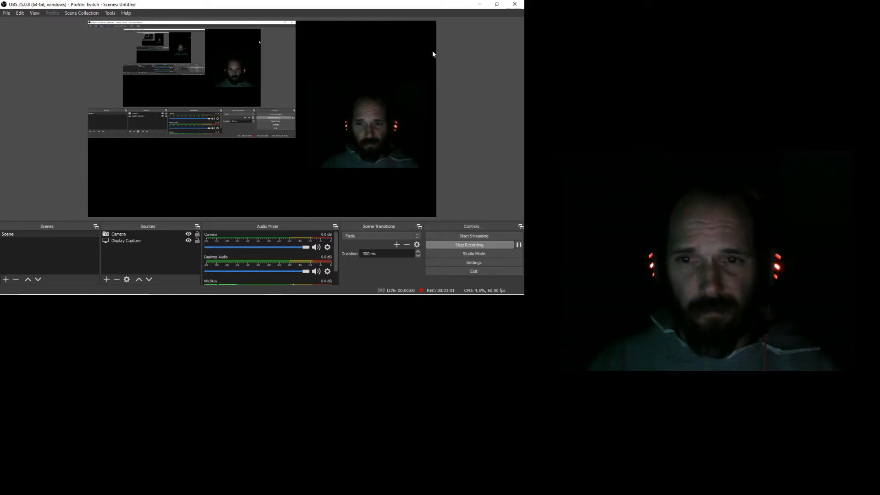
# Enlarge the display capture slightly toward the camera feed, keeping it anchored in the canvas's upper-left corner
pyautogui.click(241, 101)
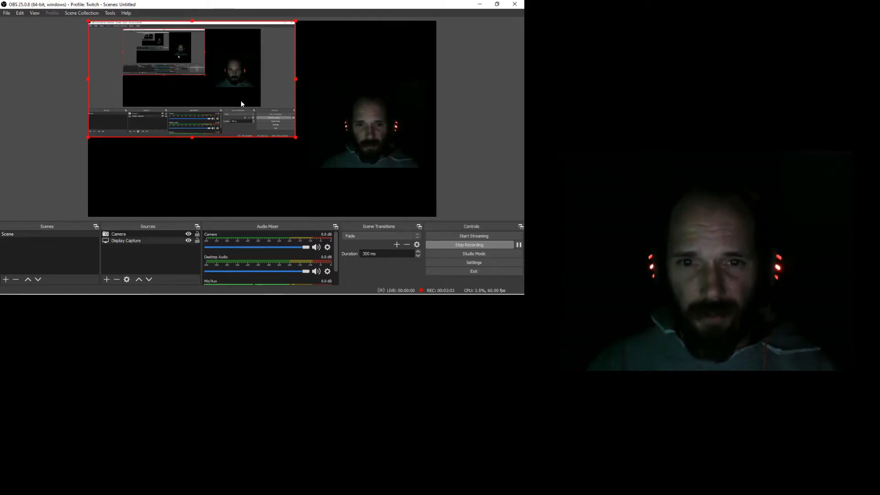
pyautogui.click(334, 118)
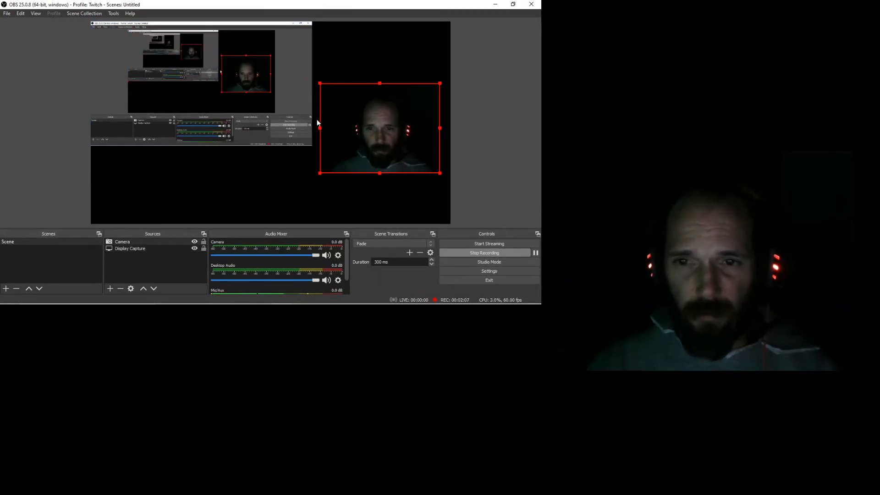
pyautogui.click(298, 91)
pyautogui.click(337, 104)
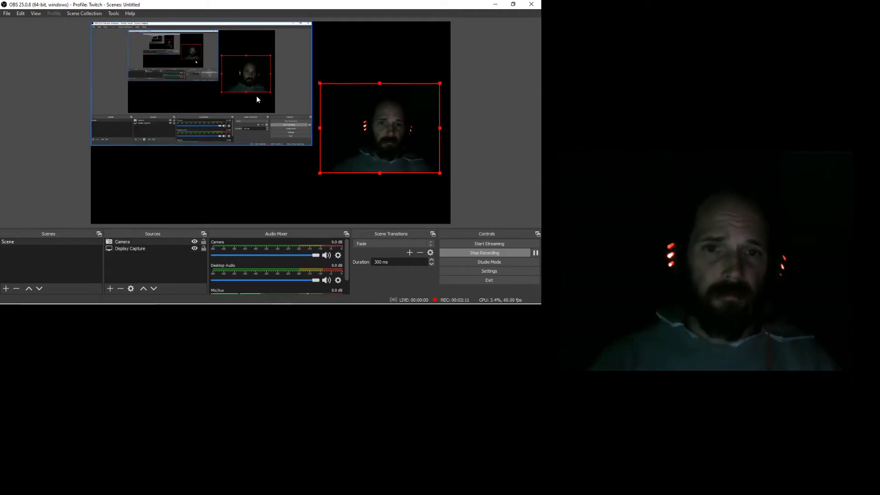
pyautogui.click(188, 184)
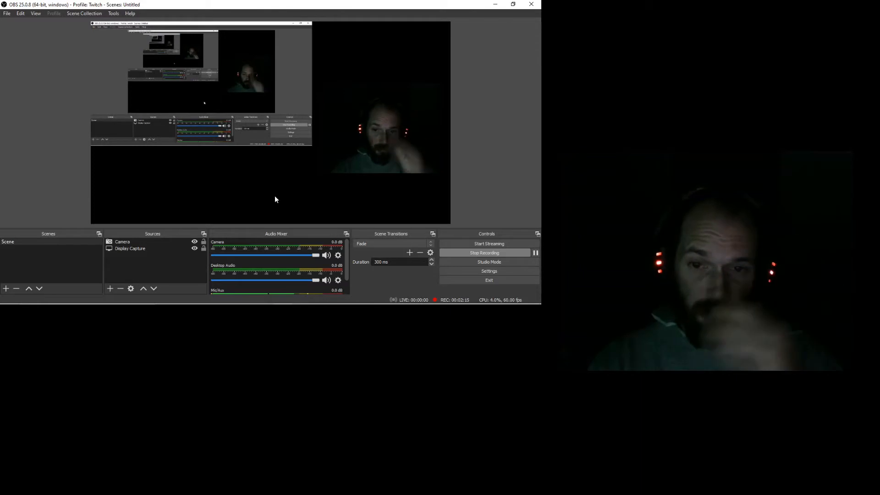
pyautogui.click(206, 75)
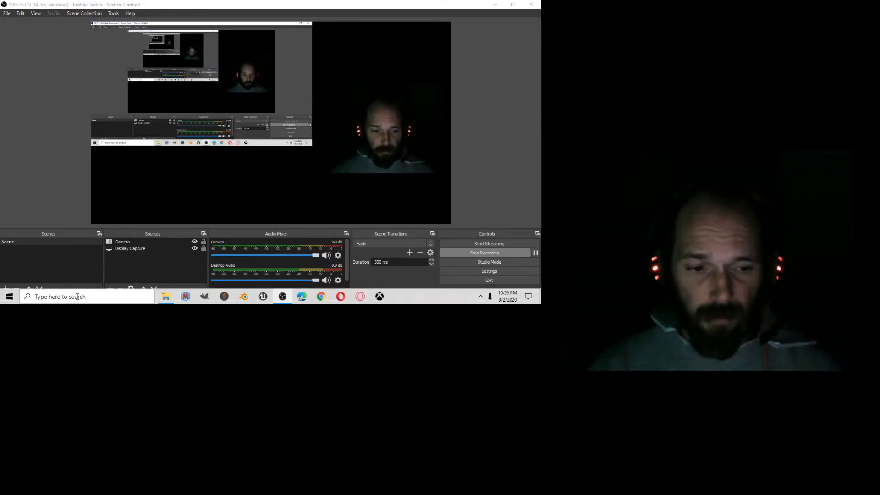
# Switch to Paint, paste the captured screenshot into a new image and maximize the window
pyautogui.click(77, 297)
pyautogui.write('paint')
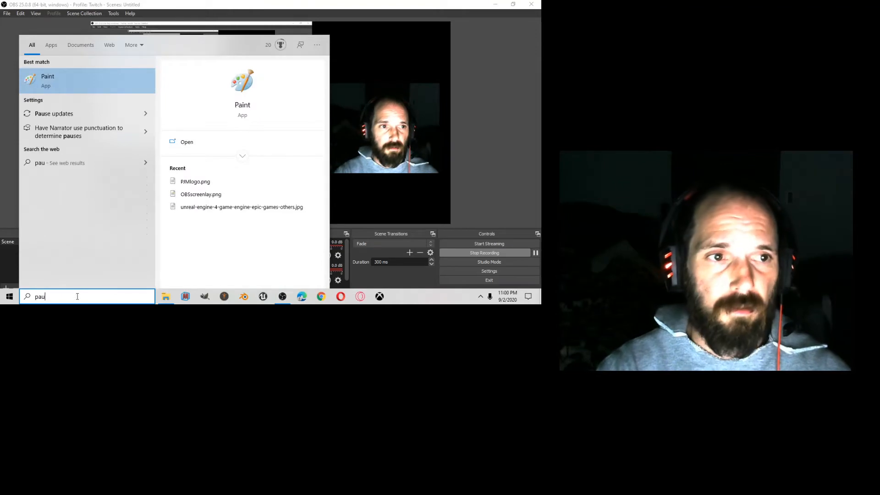
pyautogui.press('Return')
pyautogui.hotkey('ctrl', 'v')
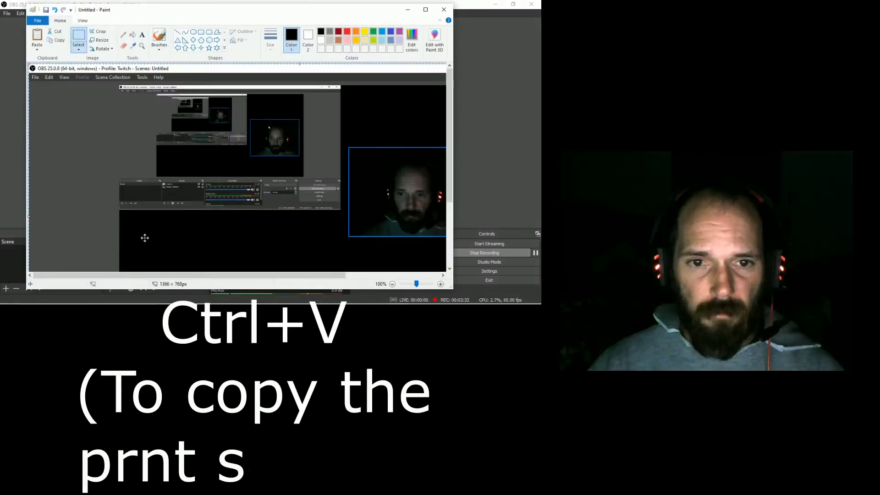
pyautogui.doubleClick(362, 13)
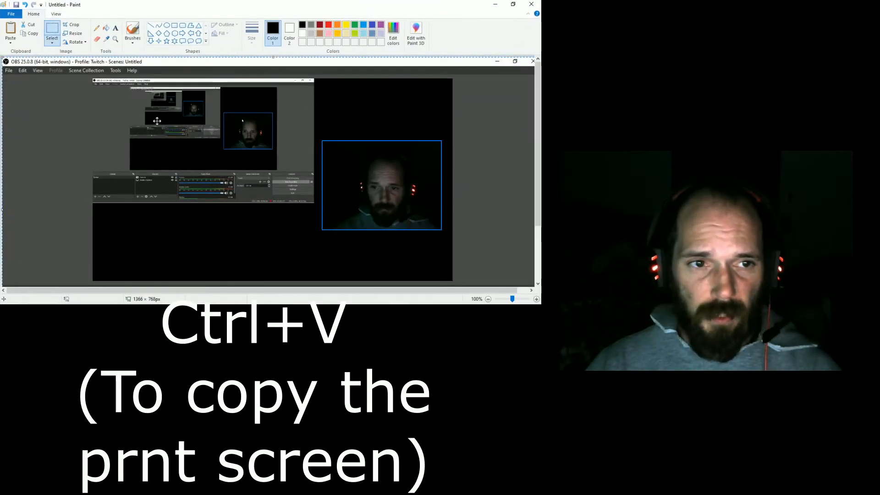
# Align the OBS preview with the image's upper-left corner and trim the image to the preview area, 908 × 512 px
pyautogui.scroll(-3, 226, 157)
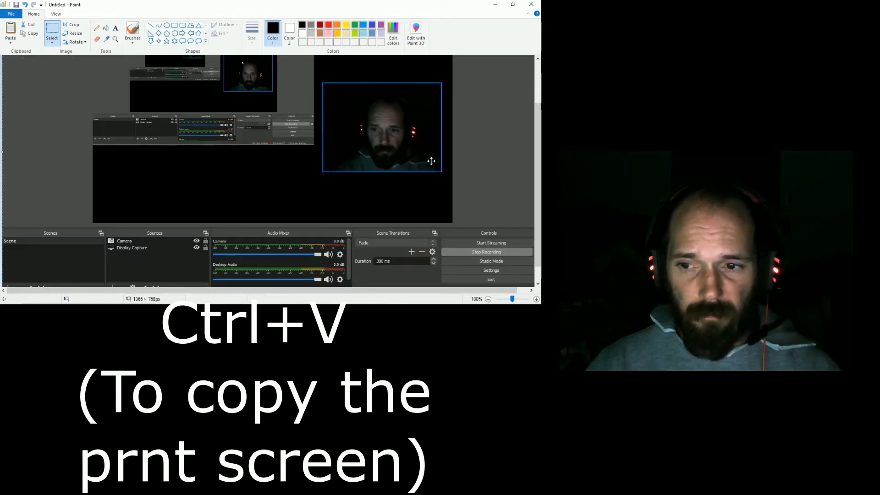
pyautogui.scroll(3, 281, 163)
pyautogui.moveTo(284, 184); pyautogui.dragTo(193, 163)
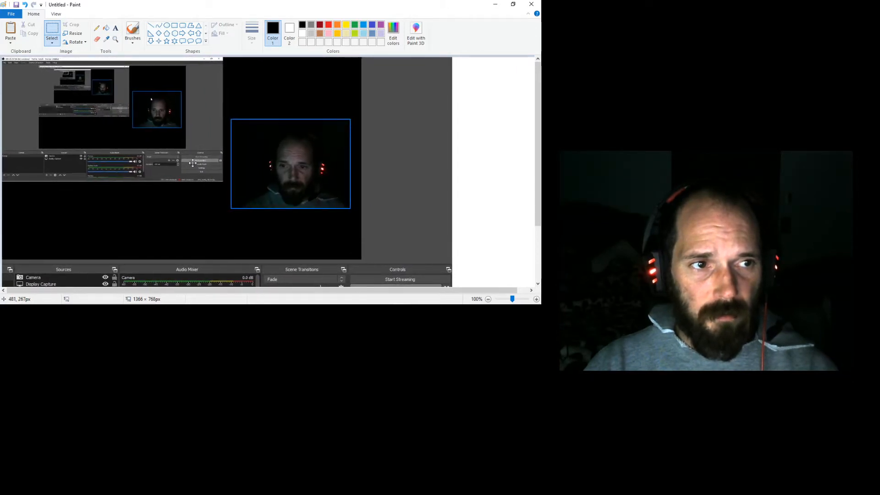
pyautogui.scroll(-3, 434, 189)
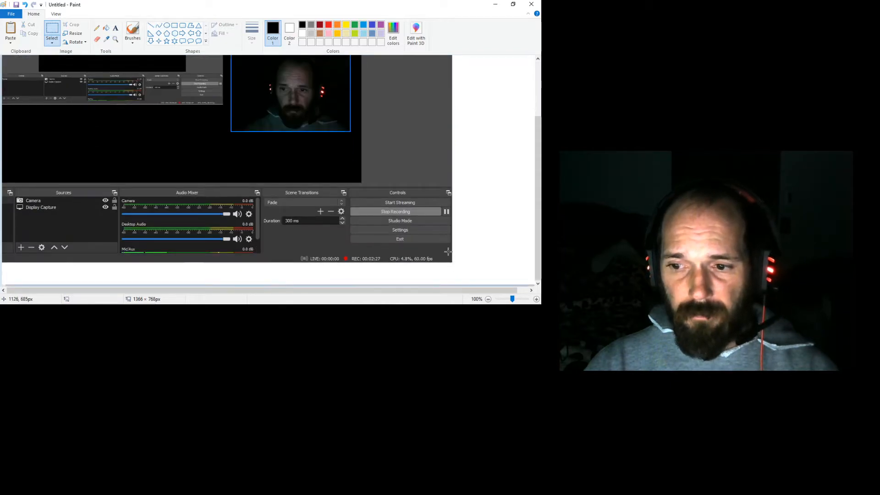
pyautogui.moveTo(479, 290)
pyautogui.mouseDown()
pyautogui.moveTo(490, 289)
pyautogui.moveTo(464, 248)
pyautogui.moveTo(380, 183)
pyautogui.moveTo(351, 184)
pyautogui.mouseUp()
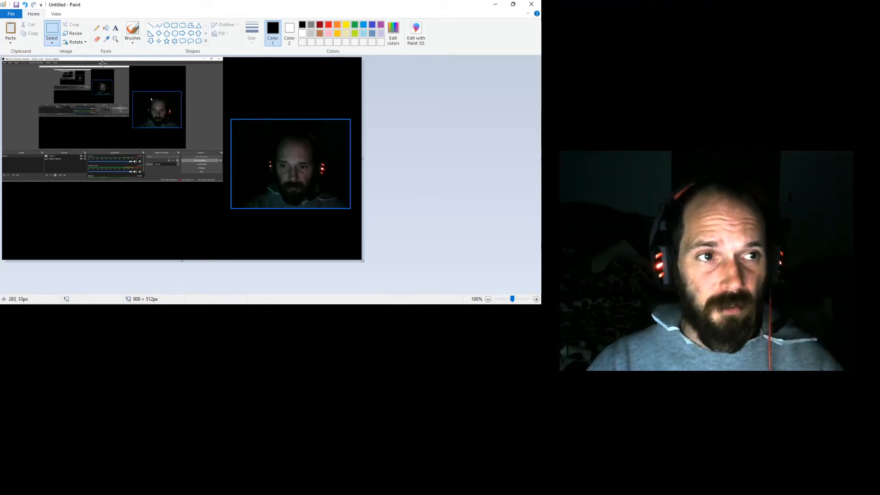
# Save the trimmed image to the Desktop as a PNG named "soon temp"
pyautogui.click(11, 15)
pyautogui.click(40, 79)
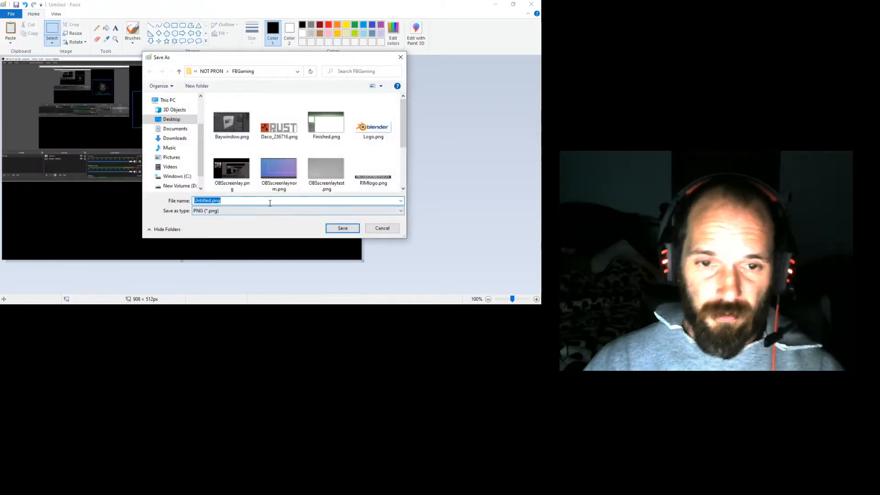
pyautogui.click(169, 120)
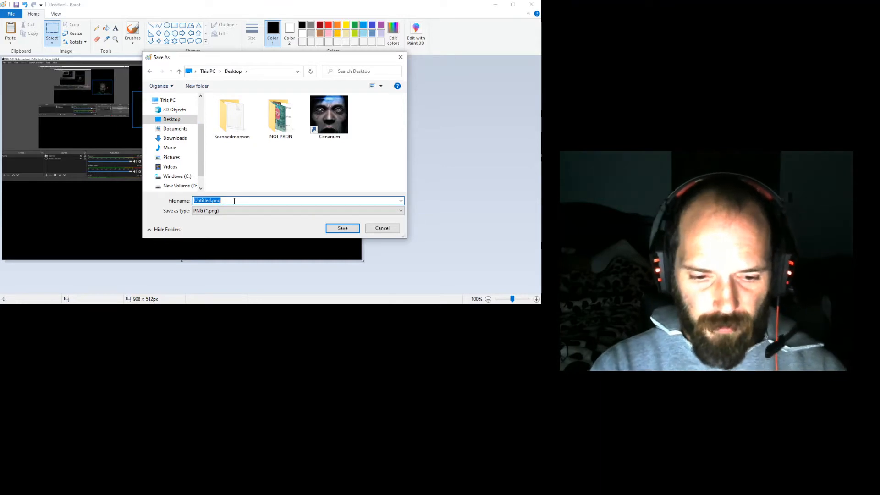
pyautogui.write('oon temp')
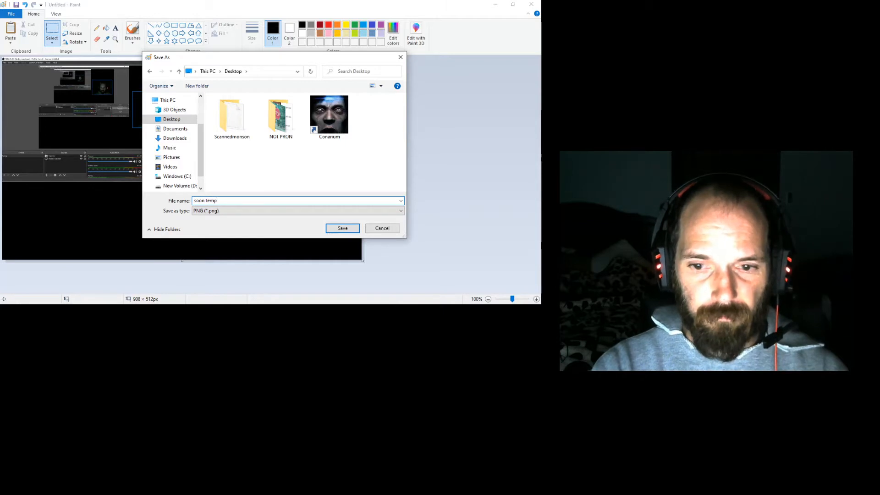
pyautogui.press('Return')
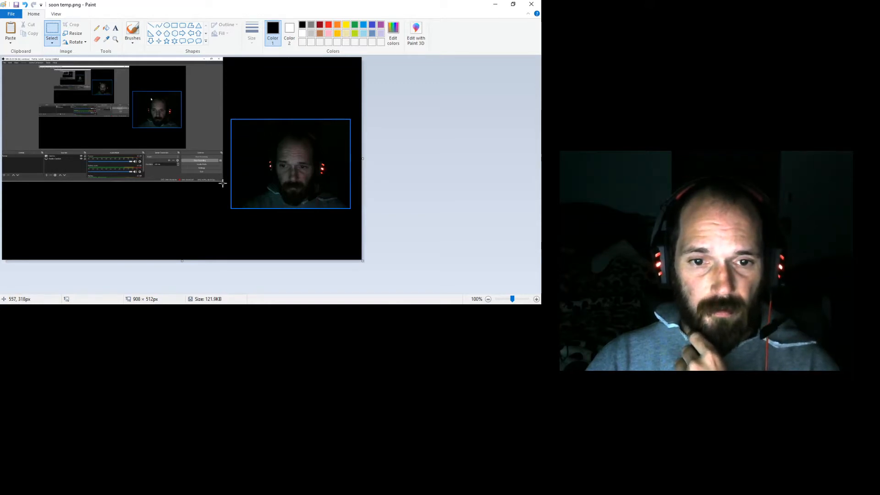
# Clear the display capture and camera feed areas to white, and save the image
pyautogui.moveTo(222, 182); pyautogui.dragTo(4, 54)
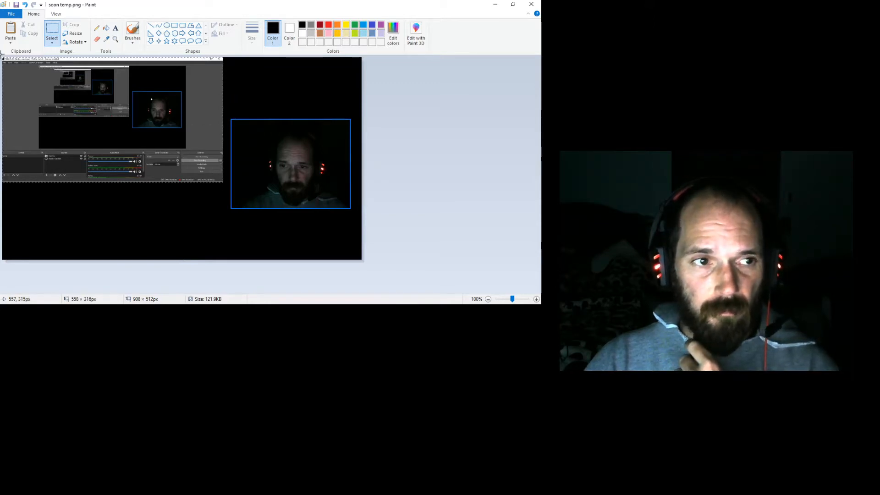
pyautogui.press('Delete')
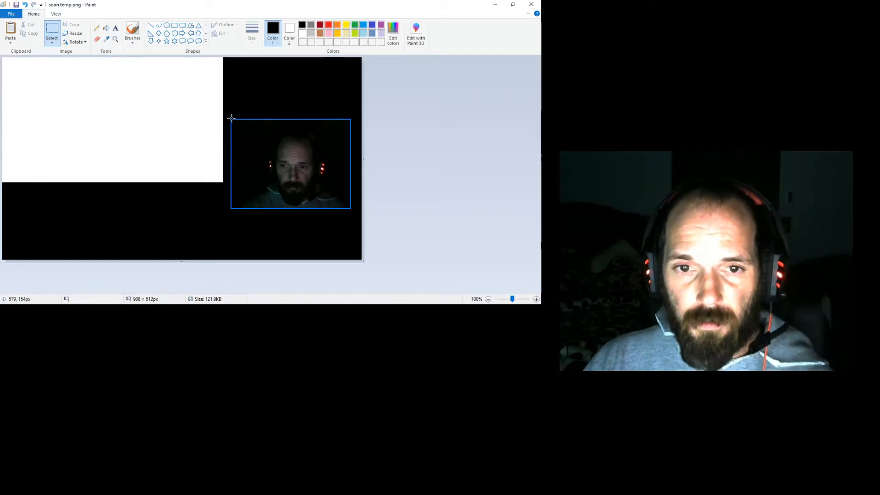
pyautogui.moveTo(231, 119); pyautogui.dragTo(351, 209)
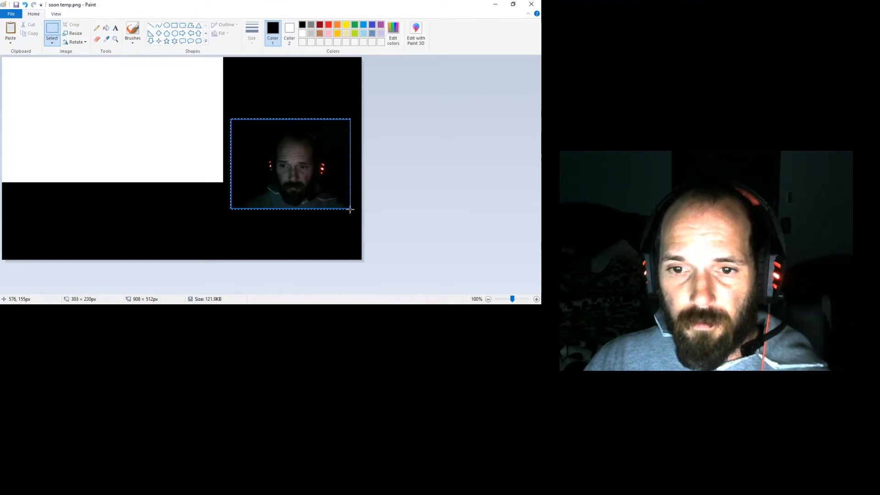
pyautogui.press('Delete')
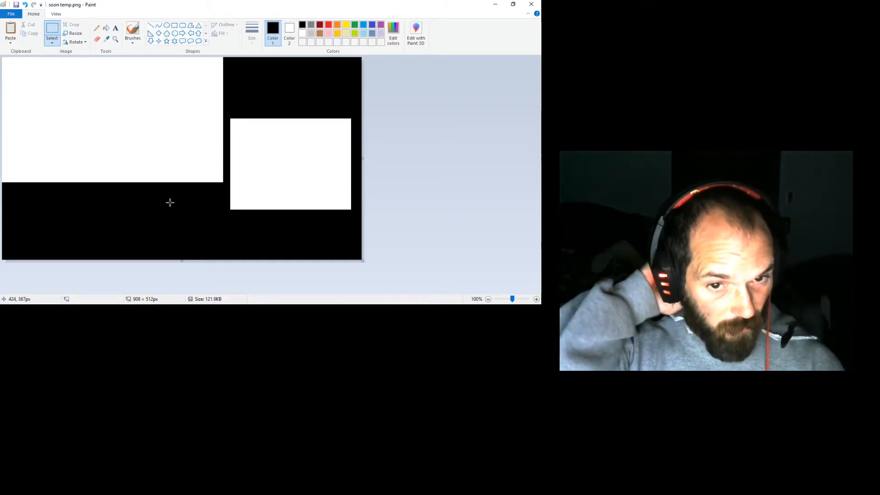
pyautogui.click(11, 15)
pyautogui.click(30, 66)
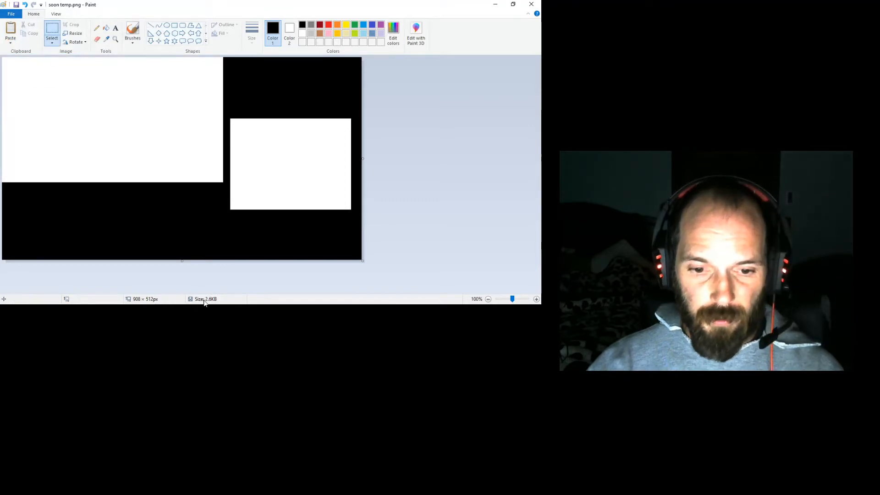
# Minimize Paint and OBS, close the Videos folder window, and launch Blender
pyautogui.moveTo(458, 6)
pyautogui.mouseDown()
pyautogui.moveTo(410, 92)
pyautogui.moveTo(353, 105)
pyautogui.mouseUp()
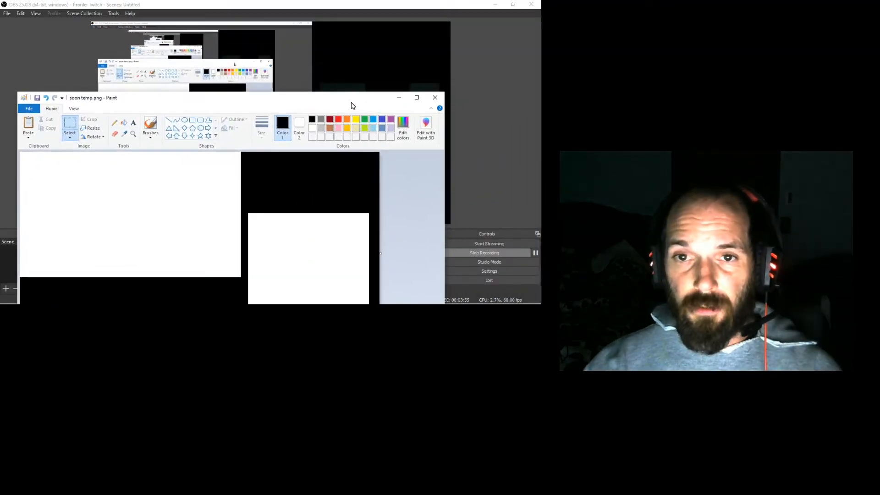
pyautogui.click(398, 98)
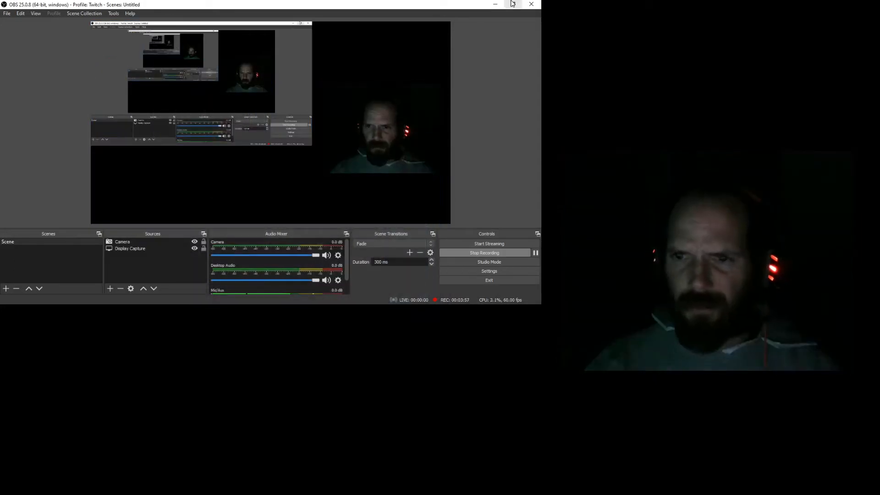
pyautogui.click(495, 4)
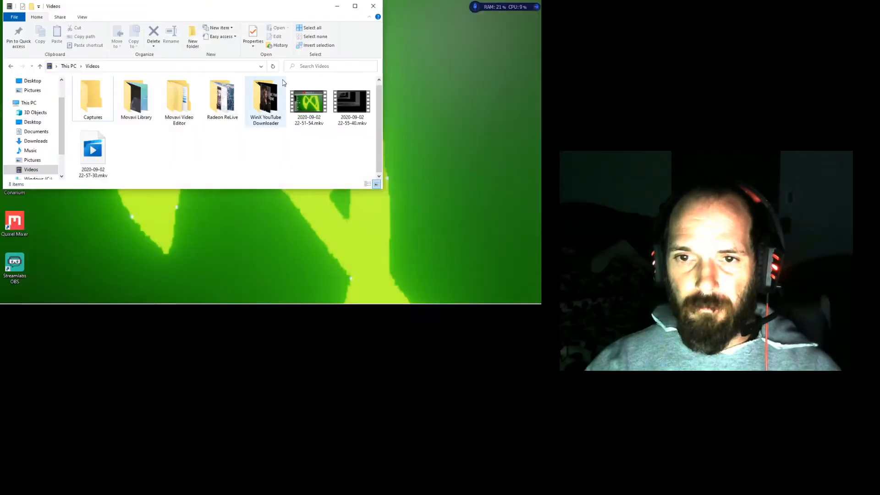
pyautogui.moveTo(274, 7); pyautogui.dragTo(319, 28)
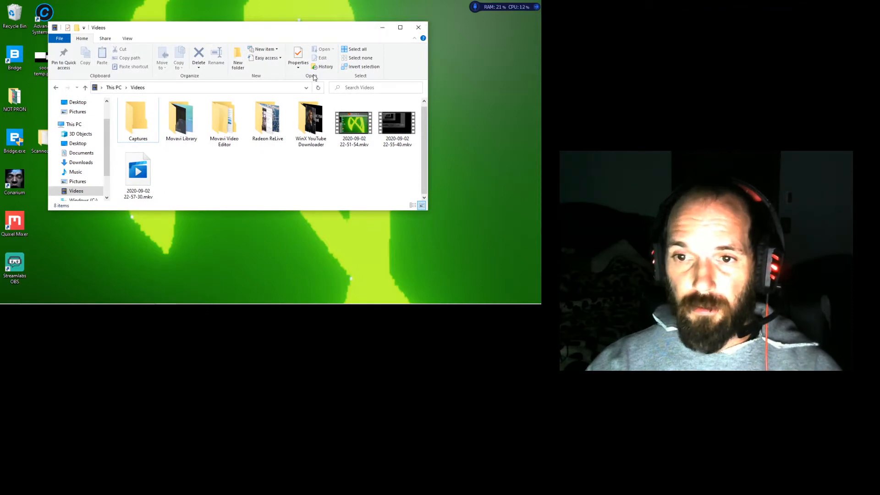
pyautogui.click(419, 27)
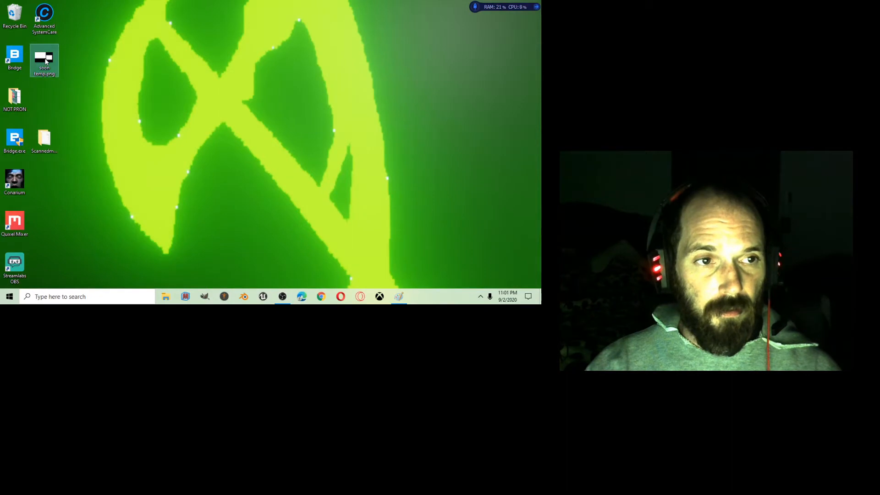
pyautogui.click(245, 301)
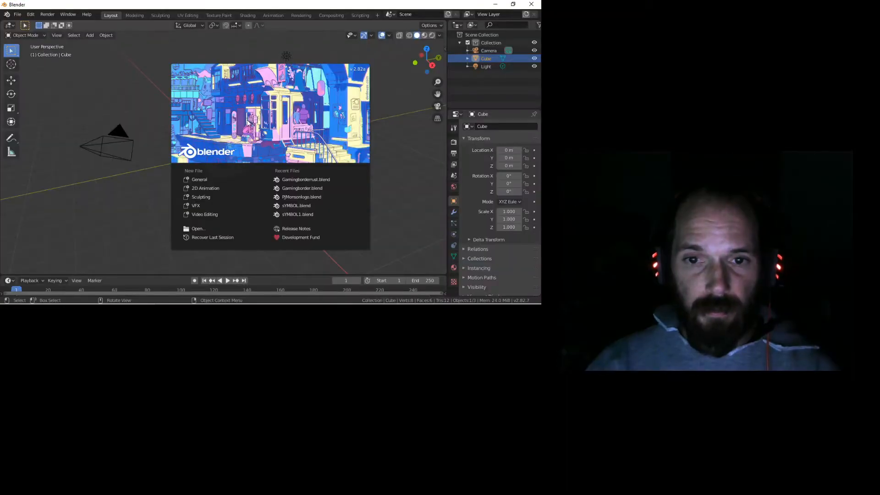
# Replace the default cube with a new plane mesh at the scene origin
pyautogui.click(247, 121)
pyautogui.press('x')
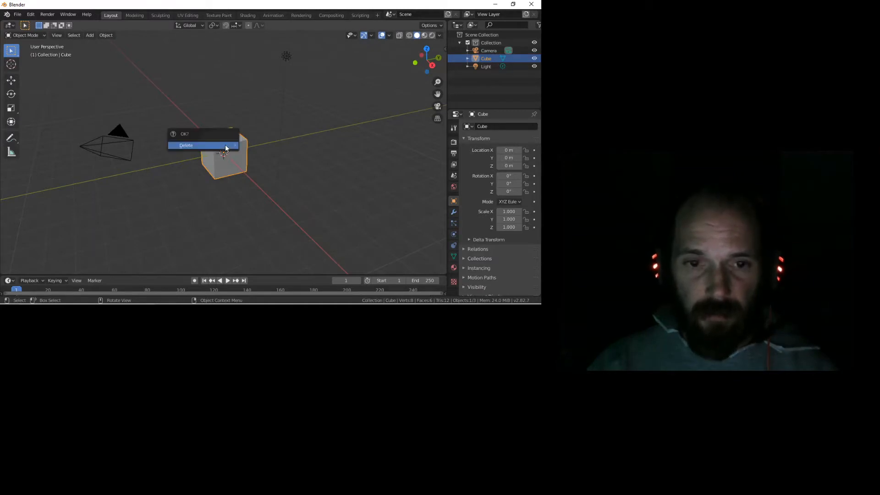
pyautogui.click(225, 144)
pyautogui.hotkey('shift', 'a')
pyautogui.moveTo(225, 145)
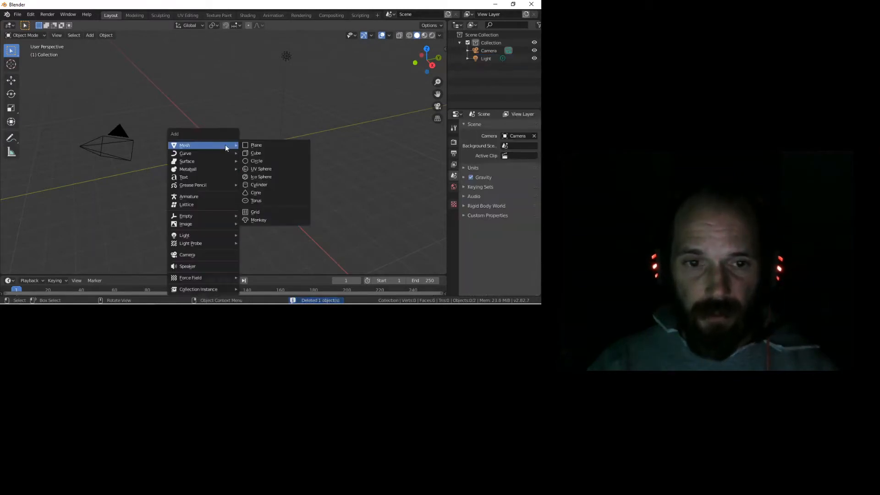
pyautogui.click(260, 145)
# View the plane in top orthographic view and assign the existing Material to it
pyautogui.moveTo(260, 144); pyautogui.dragTo(223, 166, button='middle')
pyautogui.scroll(3, 224, 166)
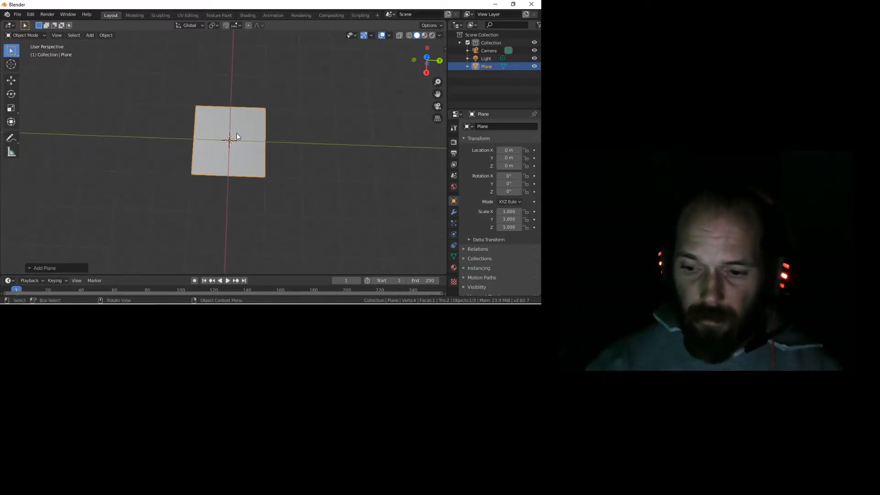
pyautogui.press('KP_7')
pyautogui.scroll(2, 236, 134)
pyautogui.scroll(-2, 237, 133)
pyautogui.scroll(1, 237, 134)
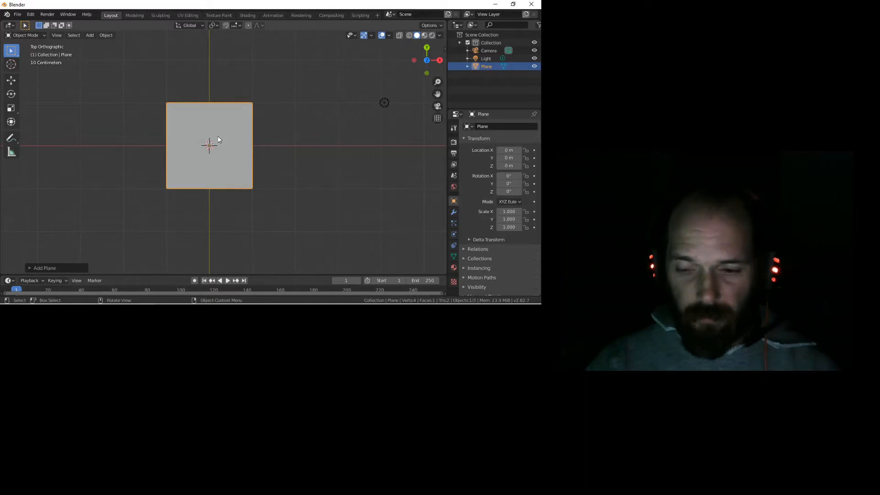
pyautogui.moveTo(218, 139)
pyautogui.keyDown('shift'); pyautogui.mouseDown(button='middle')
pyautogui.moveTo(240, 137)
pyautogui.moveTo(221, 143)
pyautogui.mouseUp(button='middle'); pyautogui.keyUp('shift')
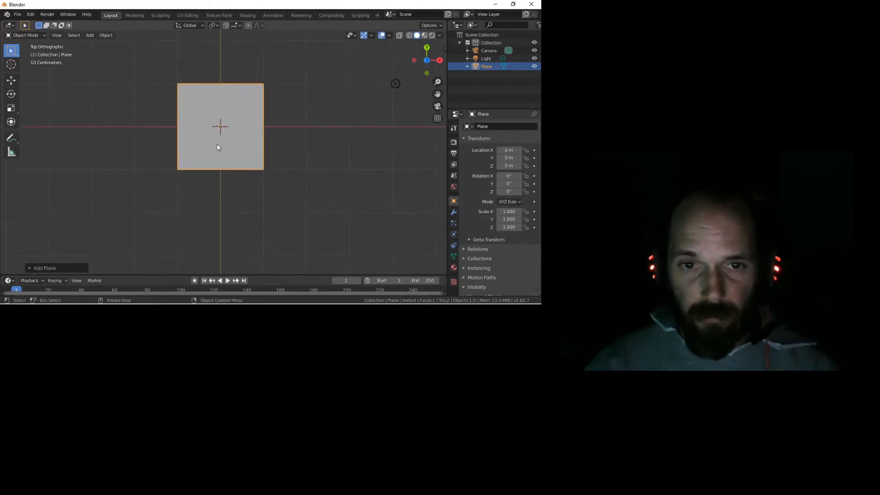
pyautogui.click(213, 103)
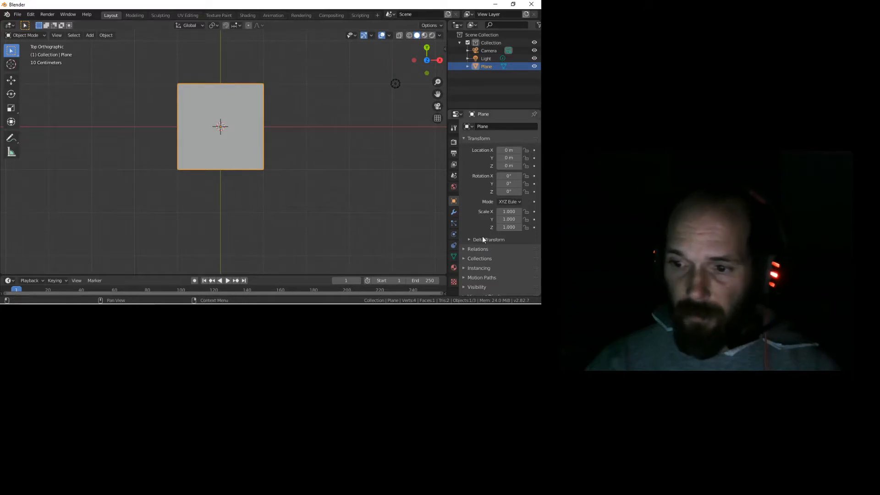
pyautogui.click(454, 269)
pyautogui.click(468, 160)
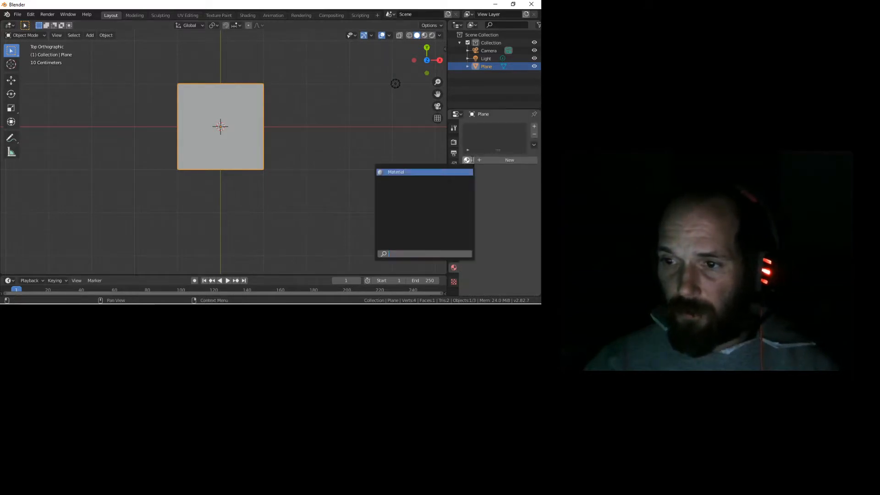
pyautogui.click(446, 172)
# Use an Image Texture for the material's base color and load soon temp.png from the Desktop
pyautogui.click(534, 241)
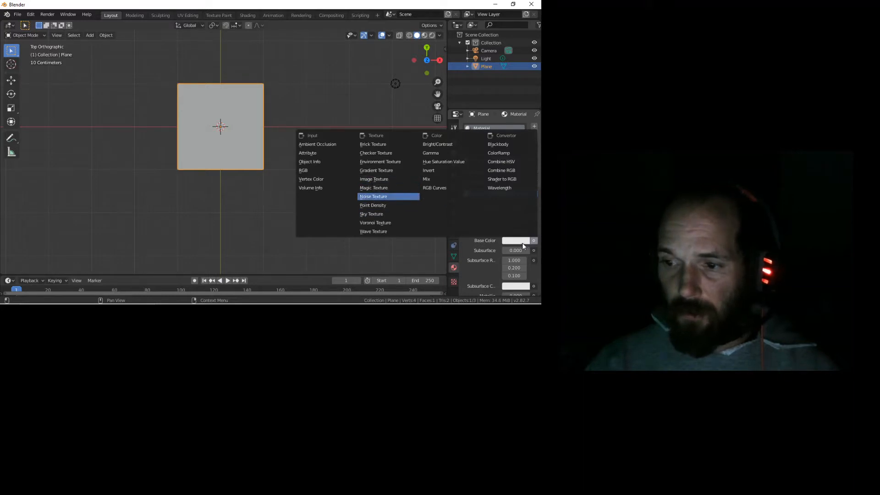
pyautogui.click(534, 241)
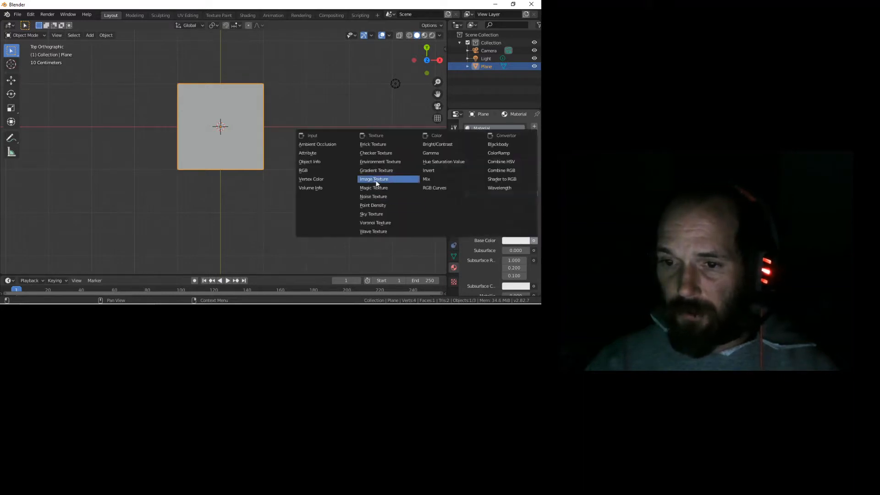
pyautogui.click(374, 179)
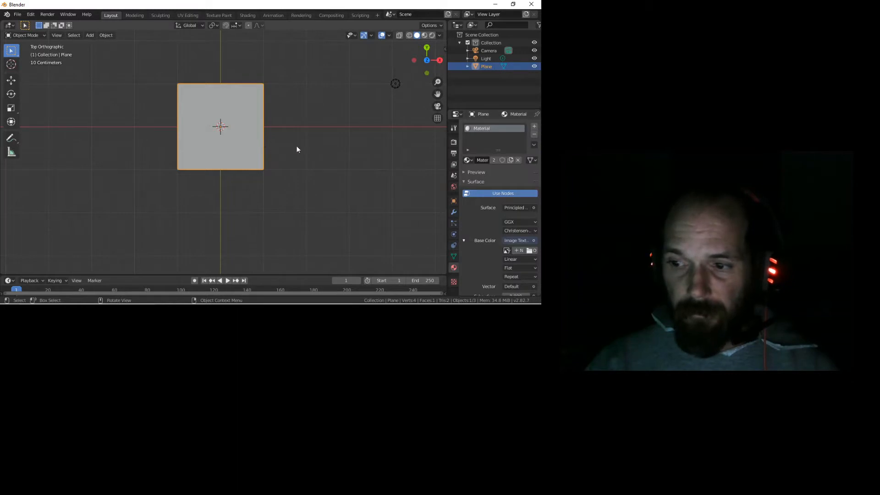
pyautogui.click(531, 250)
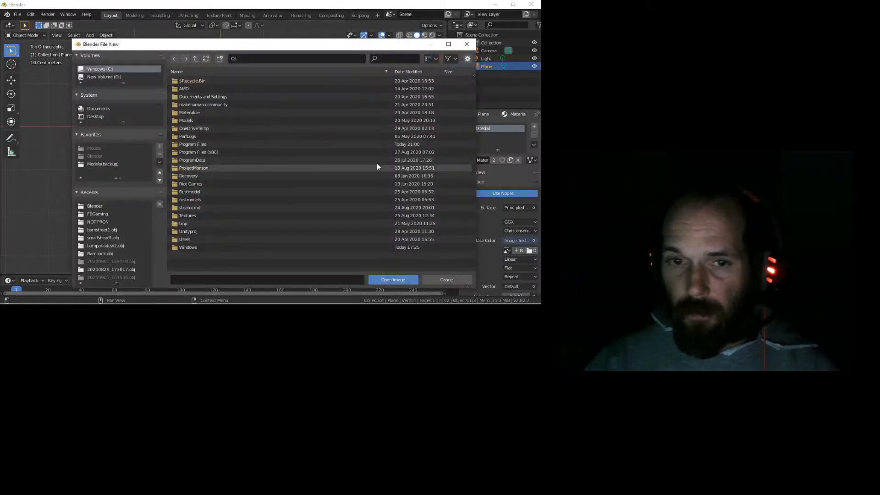
pyautogui.click(92, 115)
pyautogui.doubleClick(185, 97)
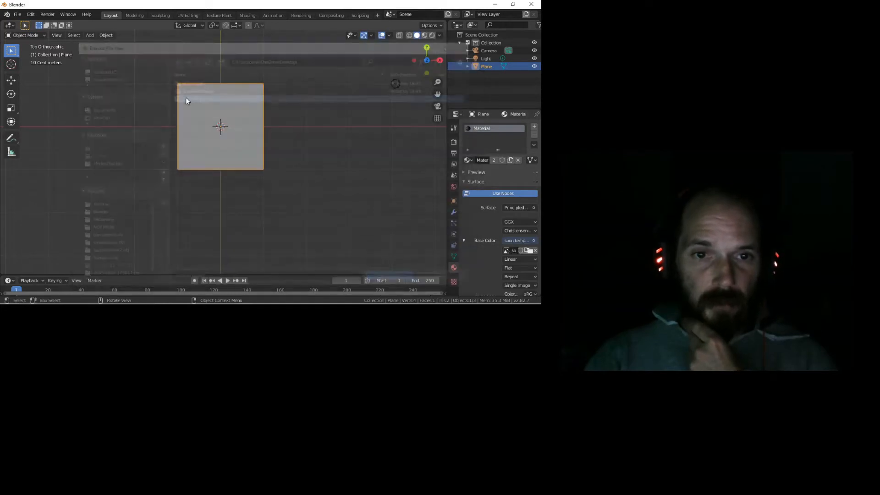
# Display the textured plane in Material Preview shading
pyautogui.press('z')
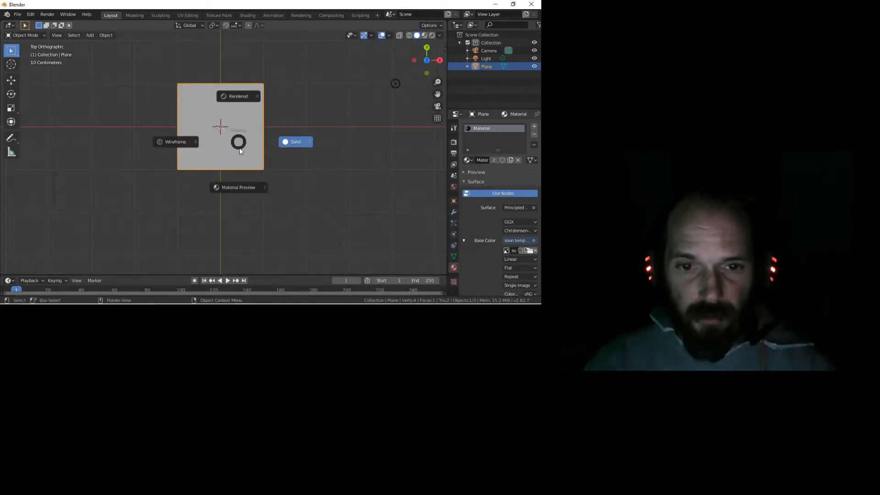
pyautogui.click(246, 177)
pyautogui.scroll(2, 229, 161)
pyautogui.scroll(-1, 228, 161)
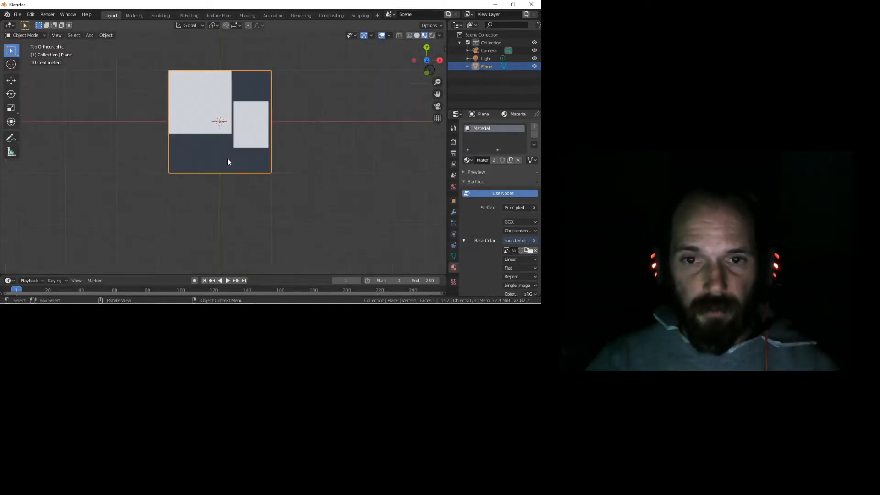
pyautogui.press('r')
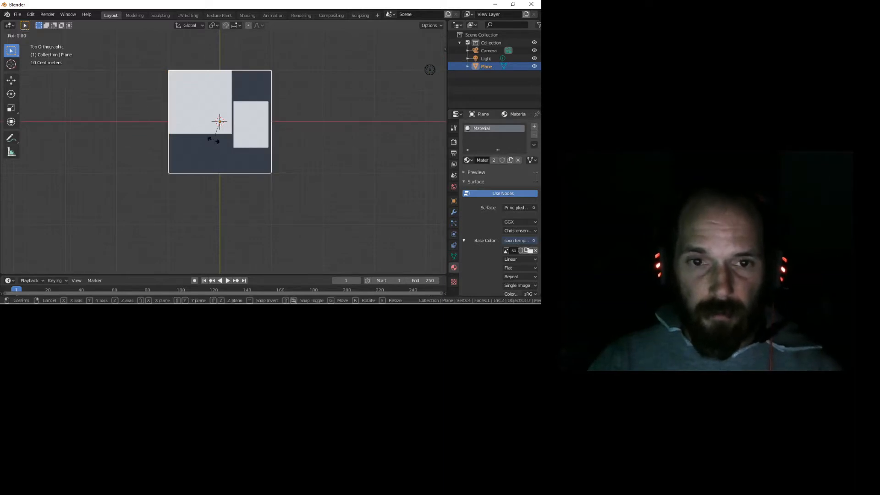
pyautogui.write('z')
pyautogui.write('90')
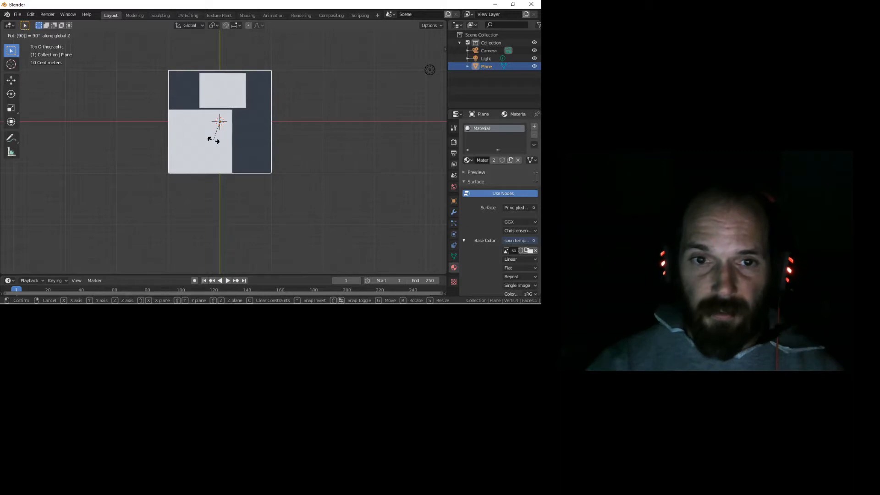
pyautogui.press('BackSpace')
pyautogui.press('BackSpace')
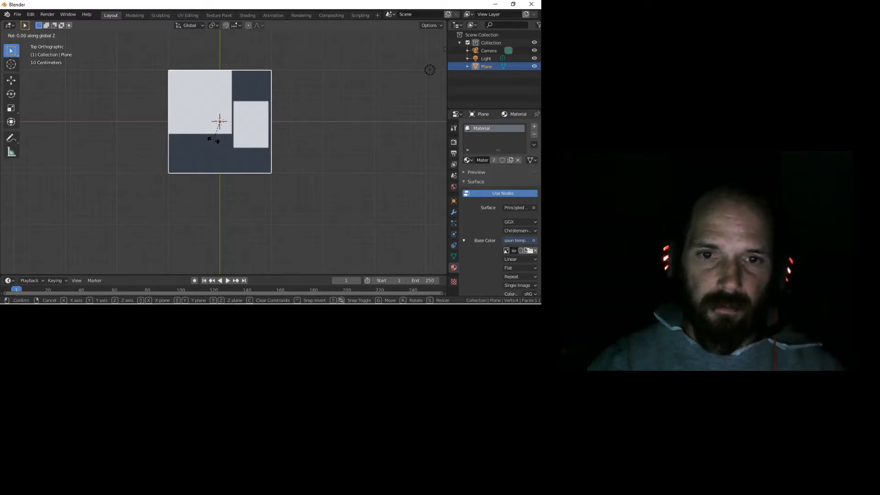
pyautogui.click(213, 142)
# Scale the plane by a factor of 2 along the global X axis
pyautogui.moveTo(235, 147); pyautogui.dragTo(220, 123, button='middle')
pyautogui.press('s')
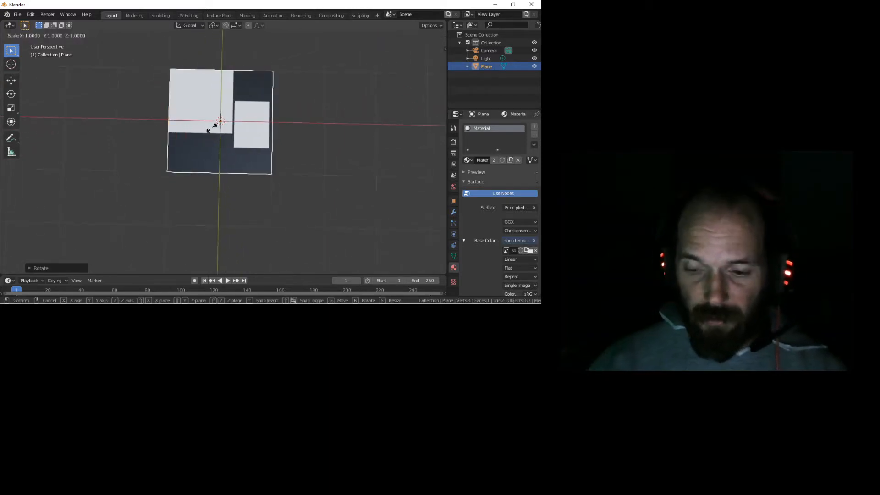
pyautogui.press('x')
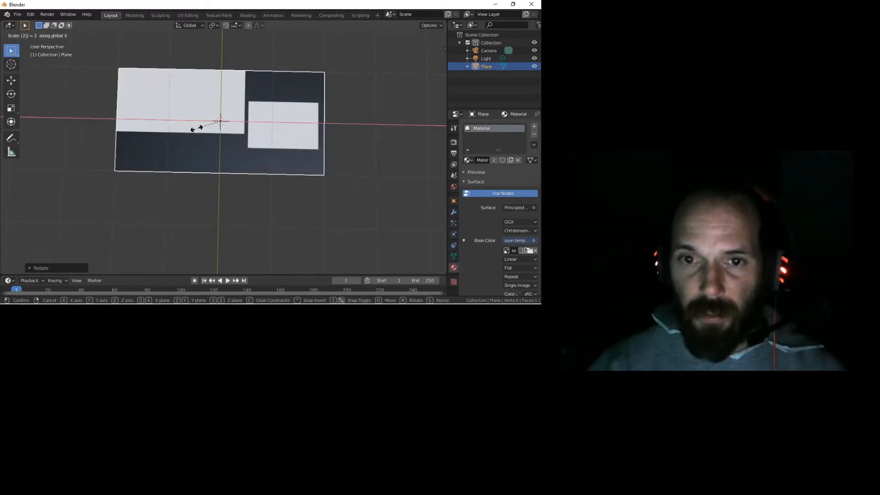
pyautogui.click(197, 131)
pyautogui.keyDown('shift'); pyautogui.moveTo(198, 132); pyautogui.dragTo(205, 142, button='middle'); pyautogui.keyUp('shift')
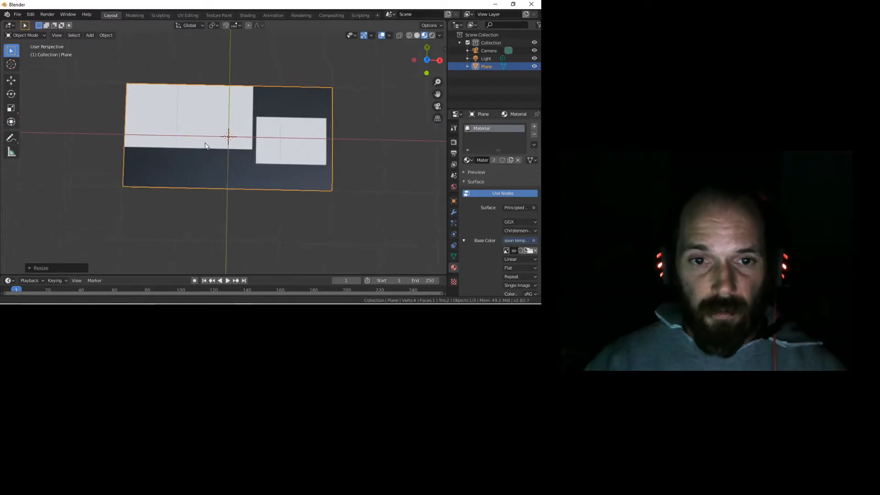
# Scale the plane up along the global Y axis to about 1.5 times its depth
pyautogui.press('s')
pyautogui.press('y')
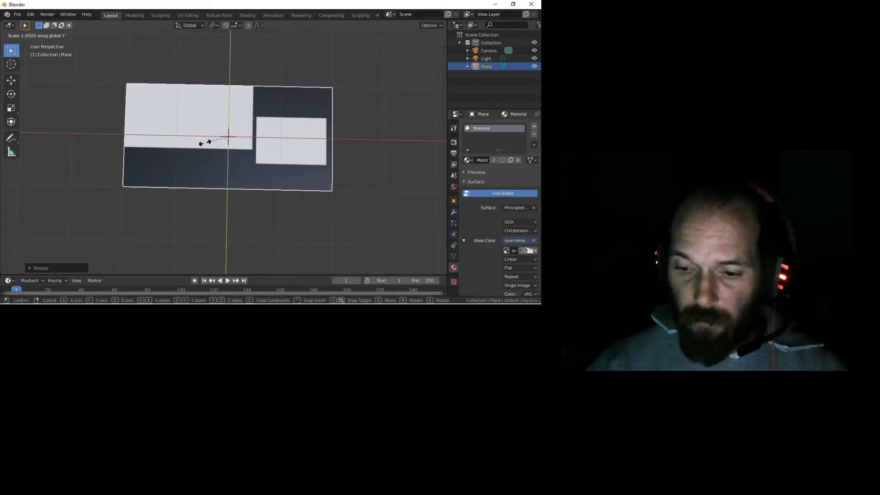
pyautogui.click(206, 146)
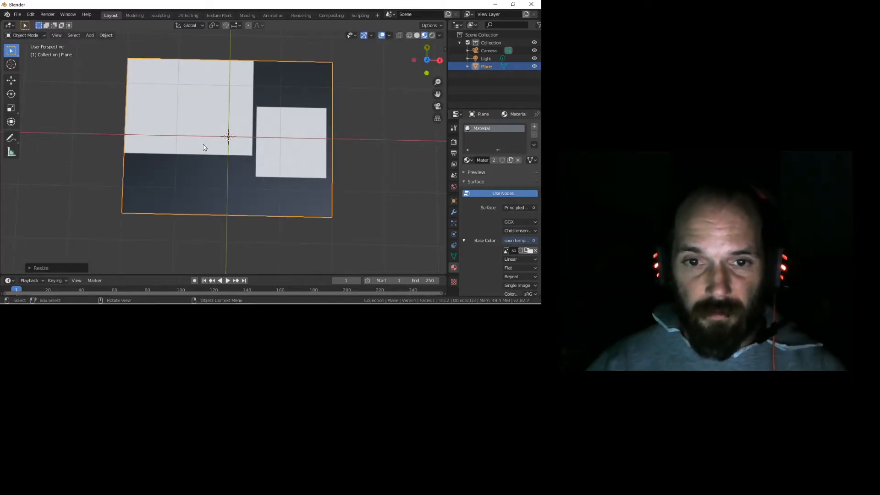
# In Edit Mode, add two loop cuts parallel to Y, along the large white rectangle's right edge and the small white rectangle's left edge
pyautogui.moveTo(204, 147)
pyautogui.mouseDown(button='middle')
pyautogui.moveTo(207, 163)
pyautogui.moveTo(206, 136)
pyautogui.moveTo(222, 145)
pyautogui.moveTo(207, 148)
pyautogui.moveTo(271, 102)
pyautogui.moveTo(257, 123)
pyautogui.moveTo(207, 133)
pyautogui.mouseUp(button='middle')
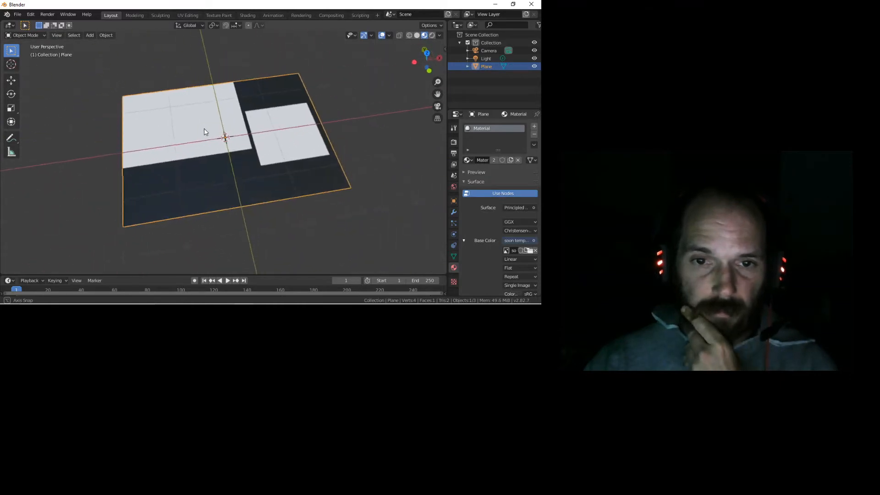
pyautogui.moveTo(277, 136); pyautogui.dragTo(203, 73, button='middle')
pyautogui.press('Tab')
pyautogui.hotkey('ctrl', 'r')
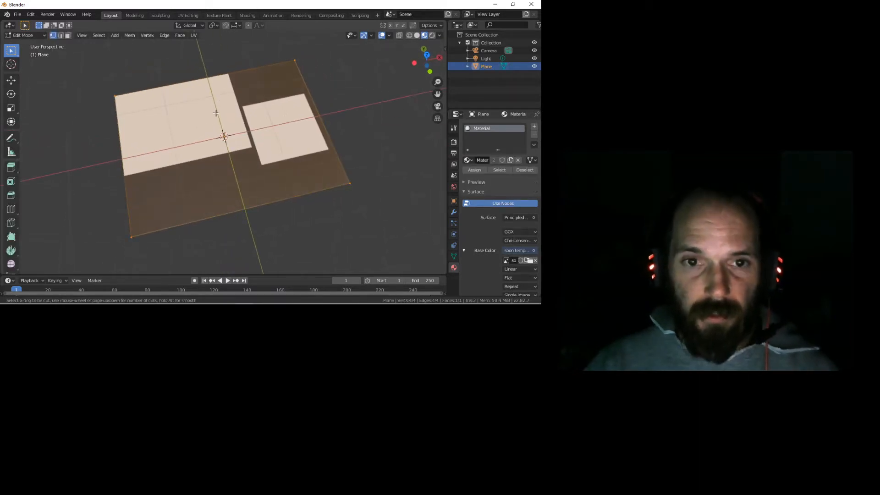
pyautogui.click(202, 64)
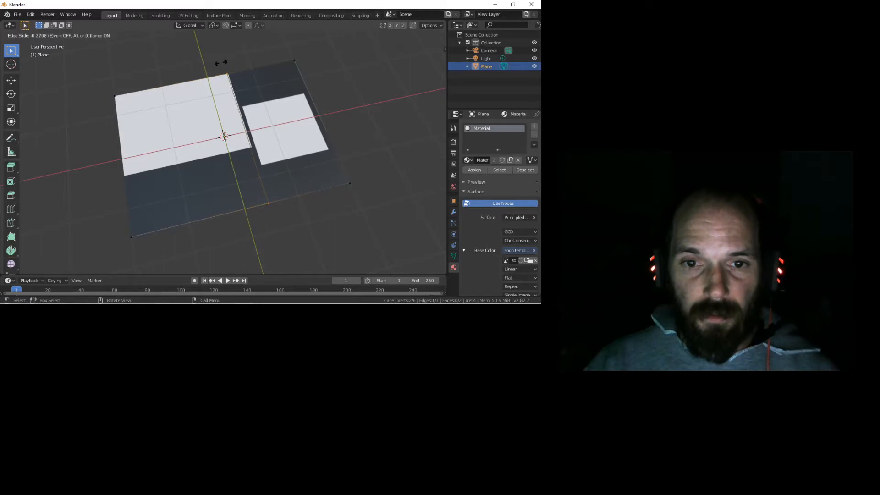
pyautogui.click(223, 62)
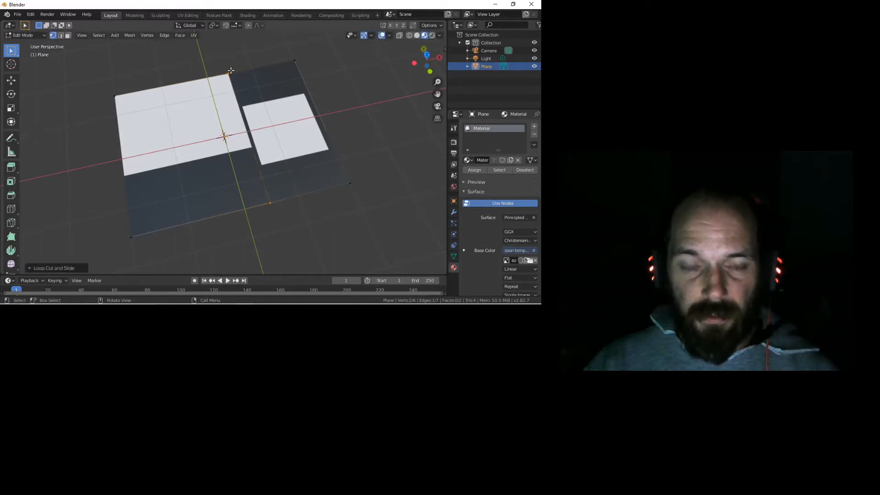
pyautogui.hotkey('ctrl', 'r')
pyautogui.click(268, 57)
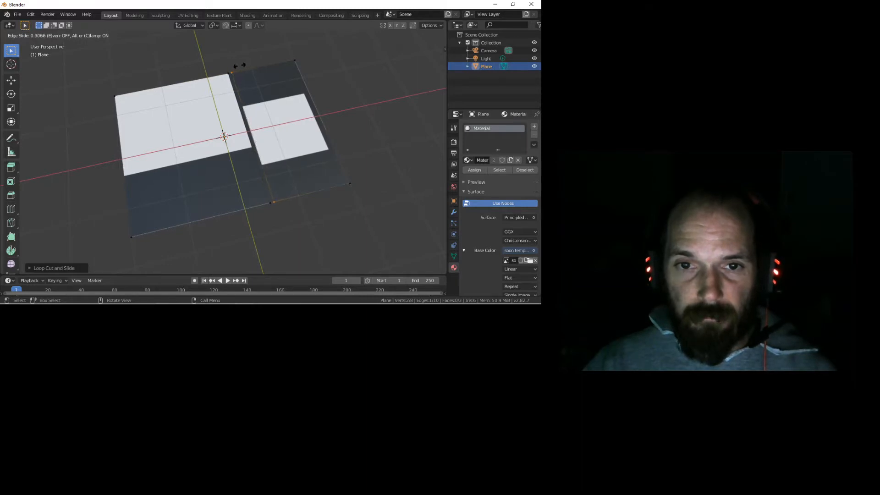
pyautogui.click(239, 65)
# Add two loop cuts parallel to X, aligned with the bottom edges of the large and small white rectangles
pyautogui.moveTo(350, 84); pyautogui.dragTo(337, 105, button='middle')
pyautogui.hotkey('ctrl', 'r')
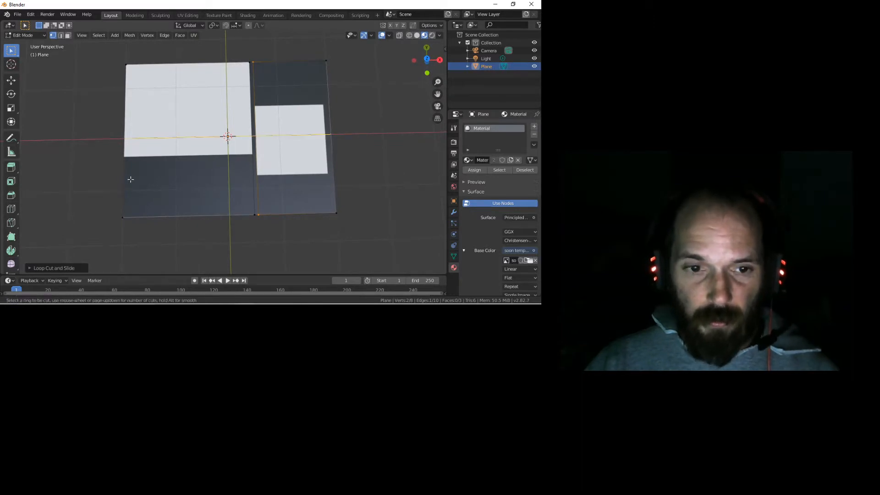
pyautogui.click(104, 166)
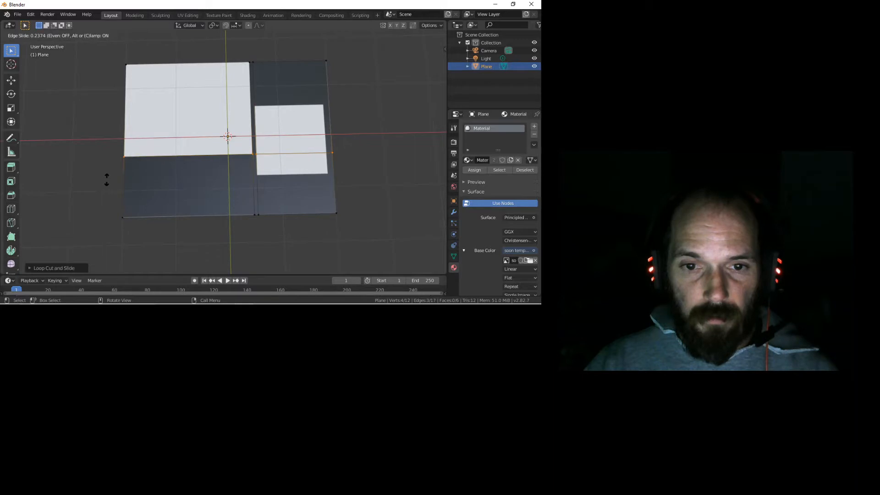
pyautogui.click(107, 180)
pyautogui.scroll(4, 319, 189)
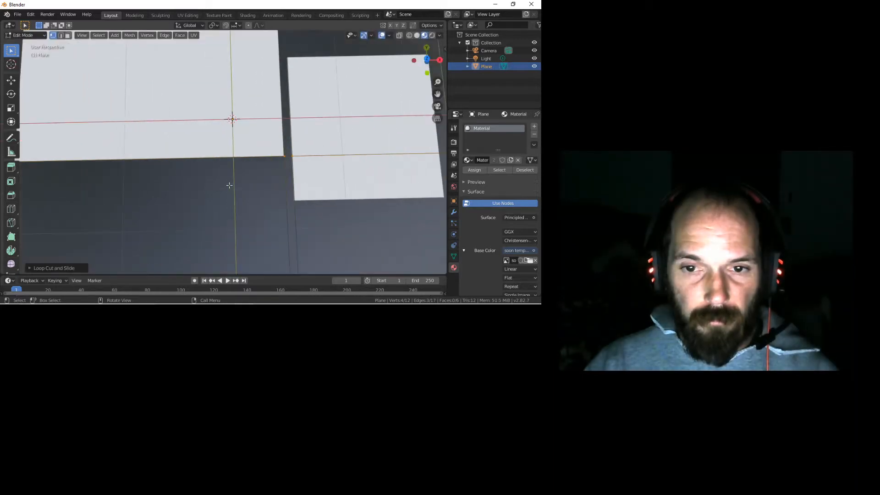
pyautogui.keyDown('shift'); pyautogui.moveTo(346, 194); pyautogui.dragTo(186, 166, button='middle'); pyautogui.keyUp('shift')
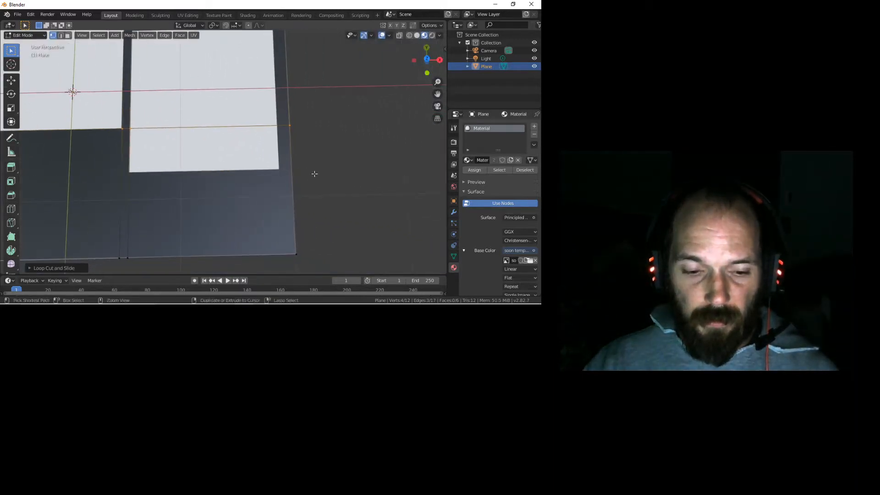
pyautogui.hotkey('ctrl', 'r')
pyautogui.click(287, 159)
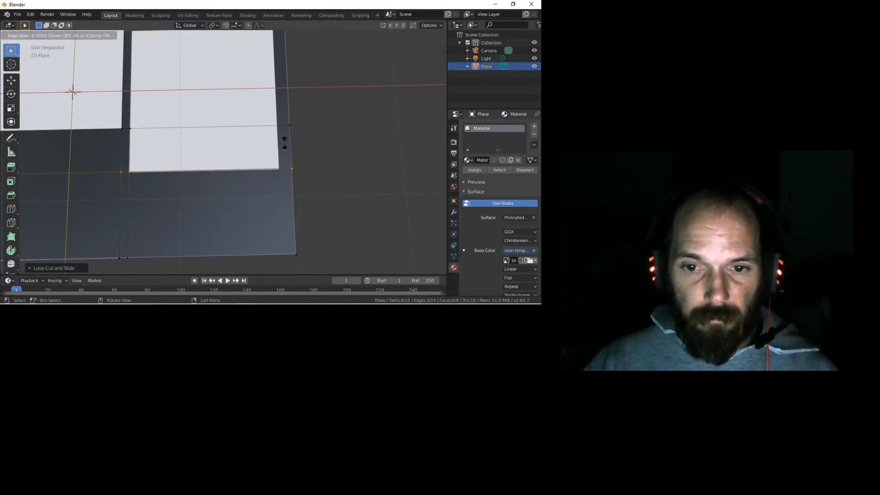
pyautogui.click(285, 144)
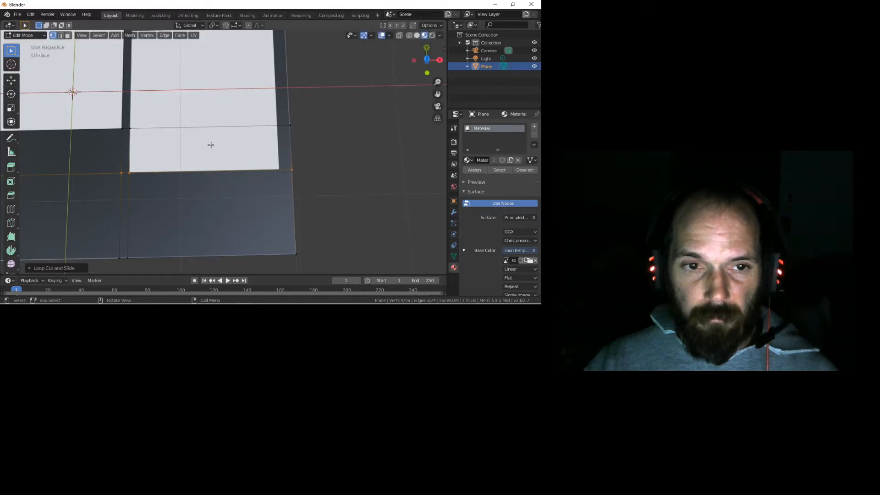
# Add loop cuts along the small white rectangle's right edge and top edge to complete its outline
pyautogui.keyDown('shift'); pyautogui.moveTo(273, 99); pyautogui.dragTo(267, 155, button='middle'); pyautogui.keyUp('shift')
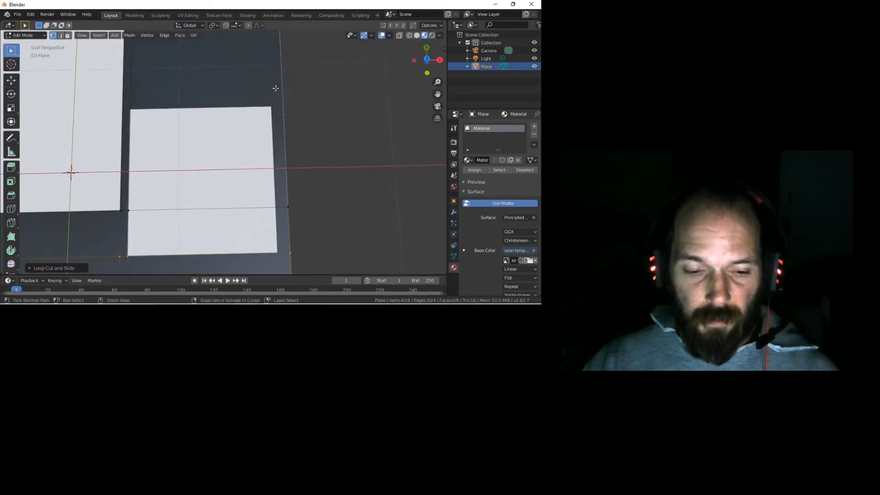
pyautogui.hotkey('ctrl', 'r')
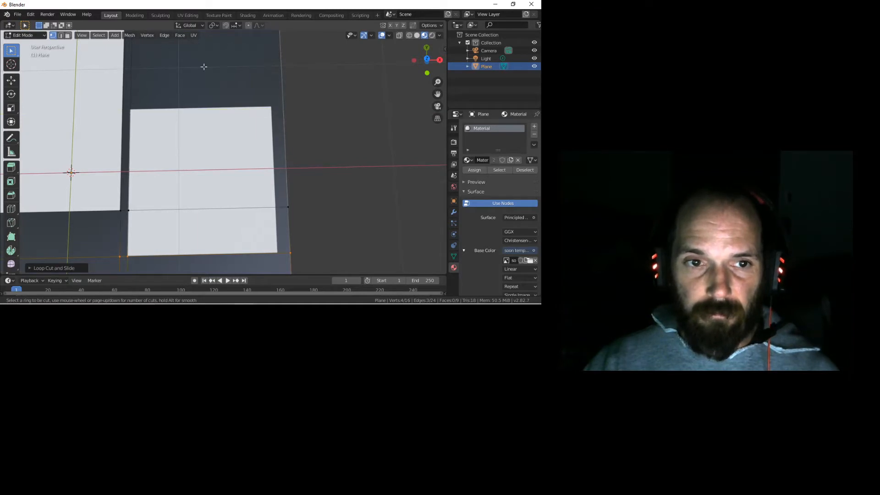
pyautogui.press('Escape')
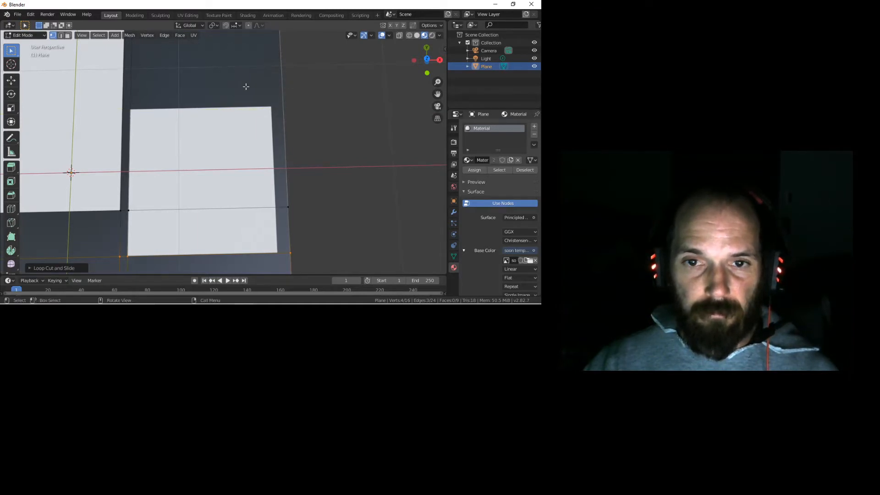
pyautogui.scroll(-2, 319, 108)
pyautogui.hotkey('ctrl', 'r')
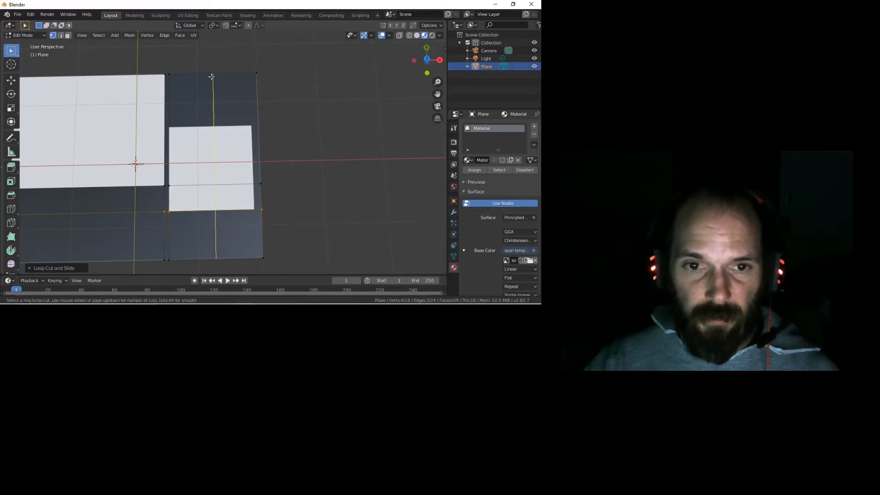
pyautogui.click(212, 78)
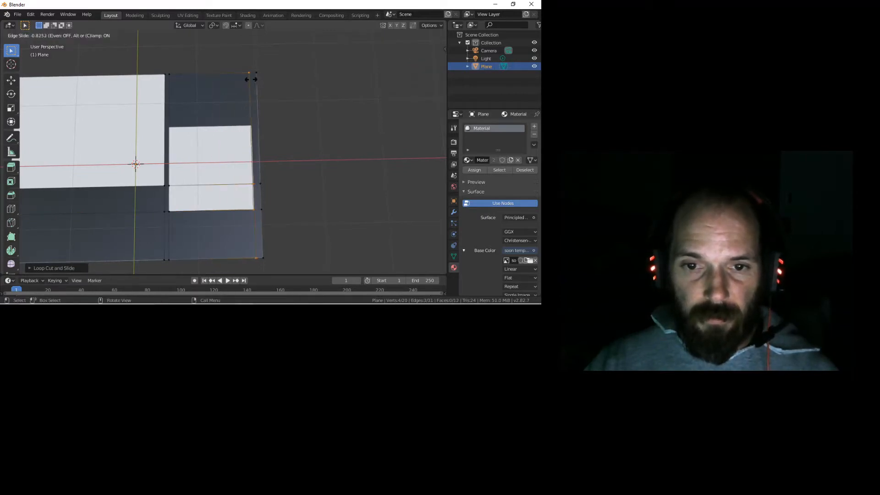
pyautogui.click(251, 79)
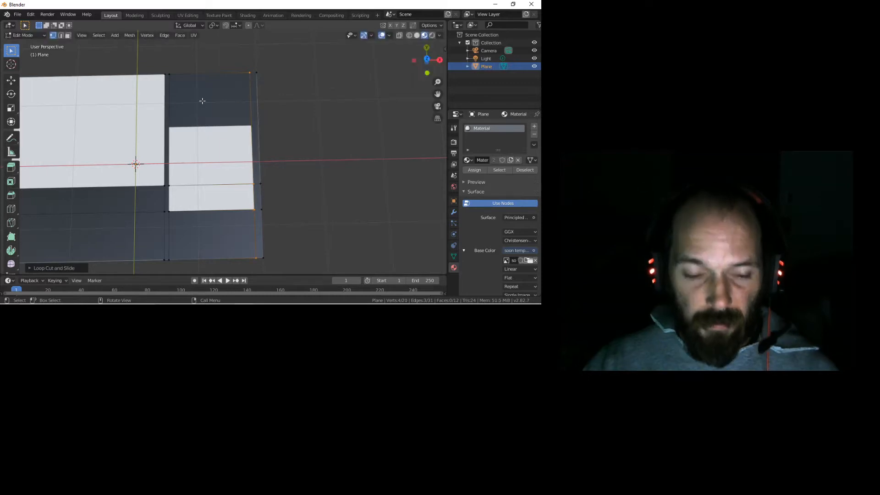
pyautogui.hotkey('ctrl', 'r')
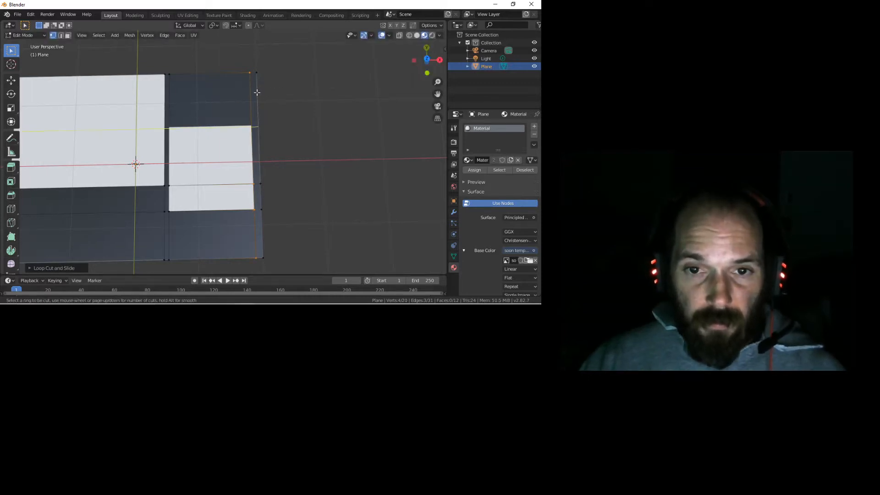
pyautogui.click(257, 92)
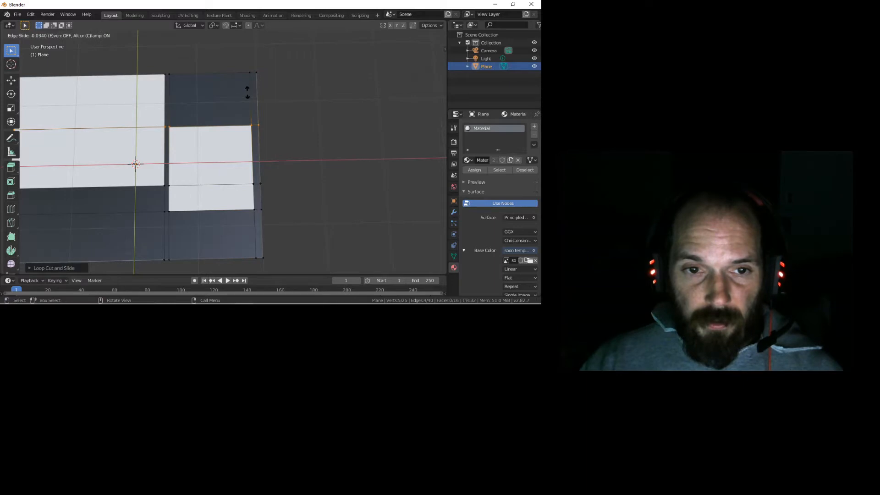
pyautogui.click(250, 93)
# Select the four faces covering the two white rectangles and delete them as faces to open the webcam and screen cutouts
pyautogui.moveTo(185, 160); pyautogui.dragTo(277, 117, button='middle')
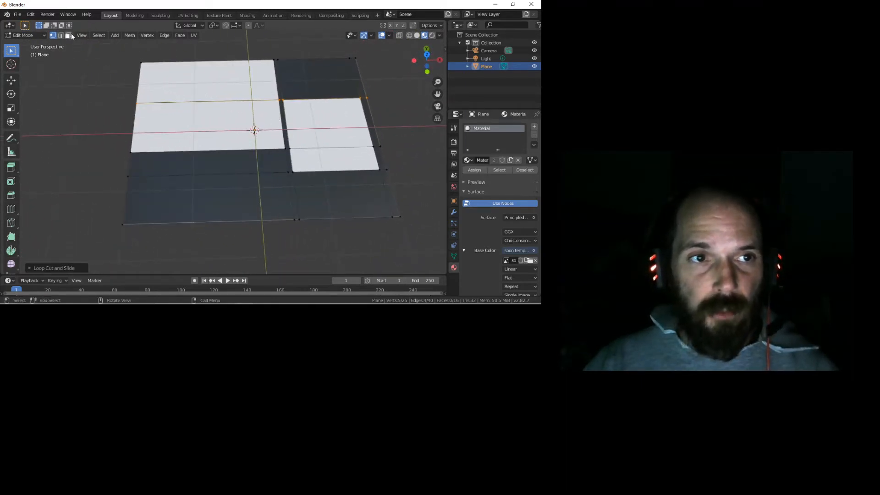
pyautogui.click(188, 79)
pyautogui.keyDown('shift'); pyautogui.click(212, 111); pyautogui.keyUp('shift')
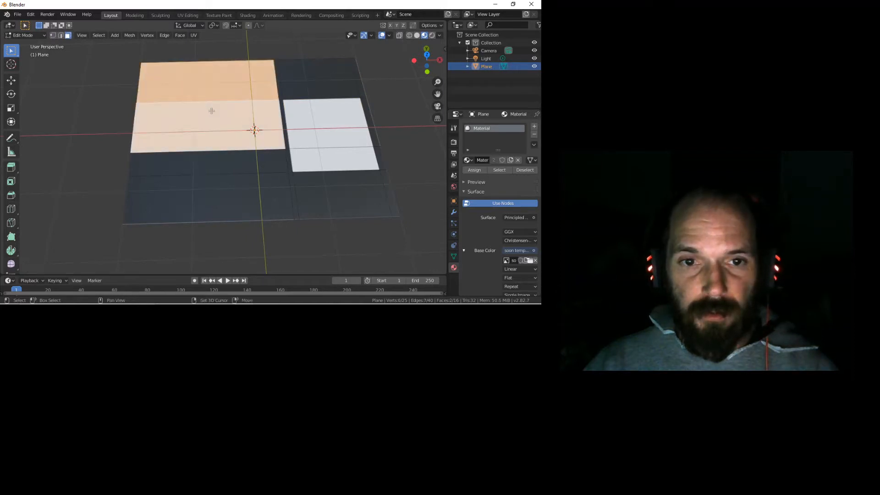
pyautogui.keyDown('shift'); pyautogui.click(313, 115); pyautogui.keyUp('shift')
pyautogui.keyDown('shift'); pyautogui.click(327, 155); pyautogui.keyUp('shift')
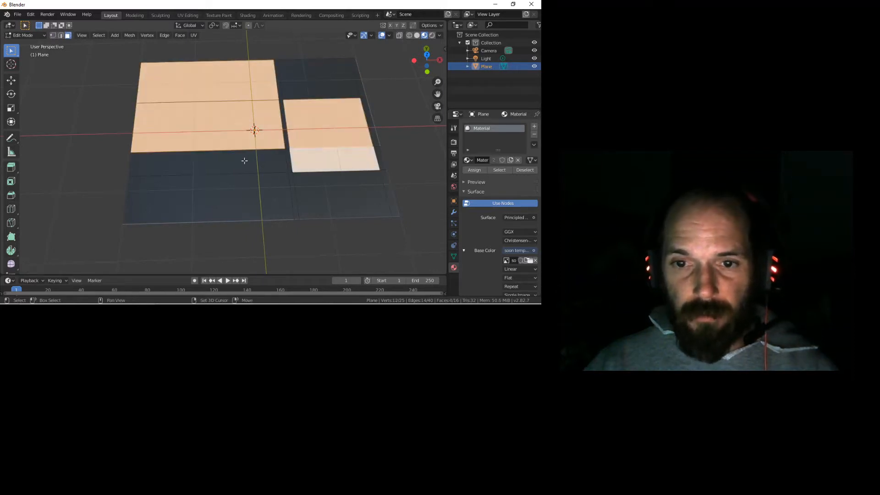
pyautogui.press('x')
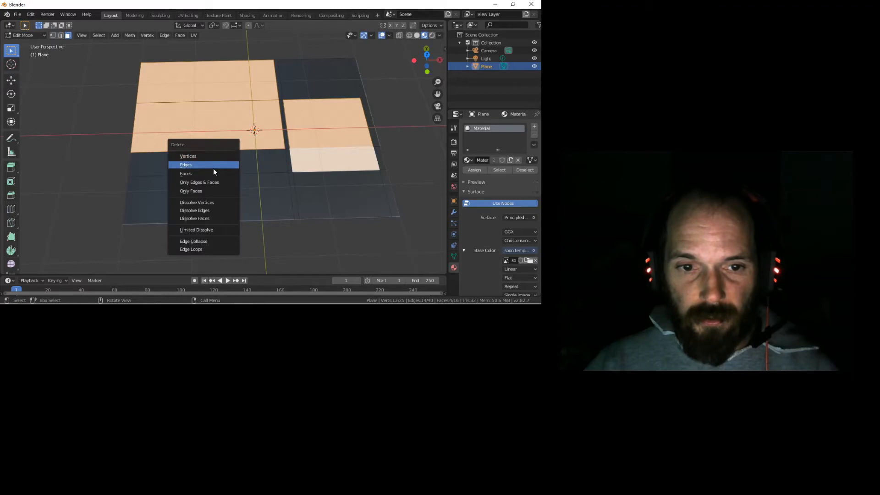
pyautogui.click(213, 173)
# Return to Object Mode, add a Subdivision Surface modifier to the plane and set it to Simple
pyautogui.moveTo(210, 144); pyautogui.dragTo(268, 68, button='middle')
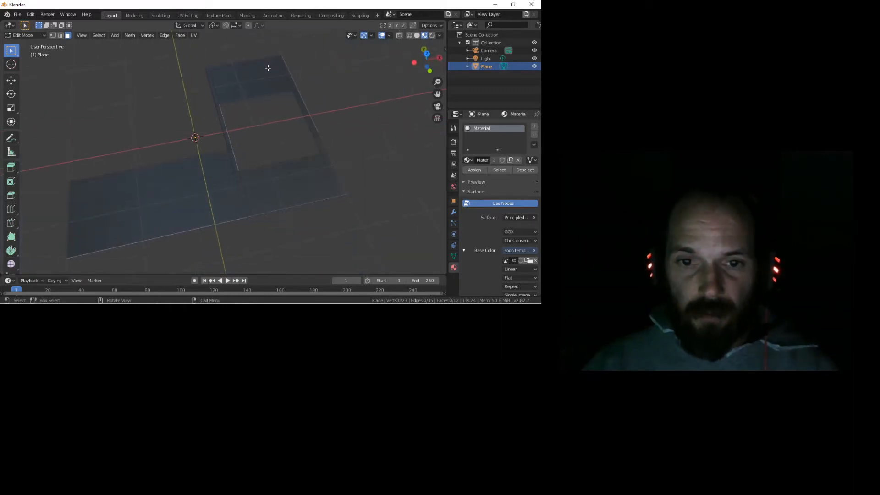
pyautogui.press('Tab')
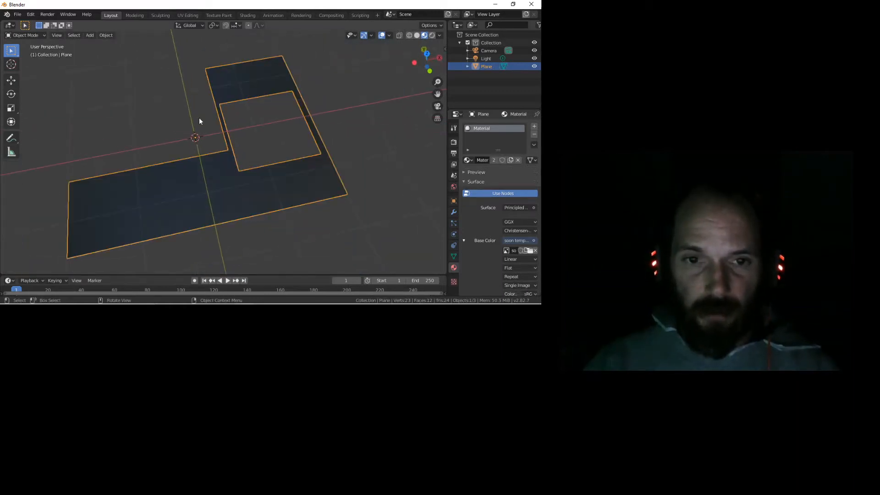
pyautogui.click(454, 213)
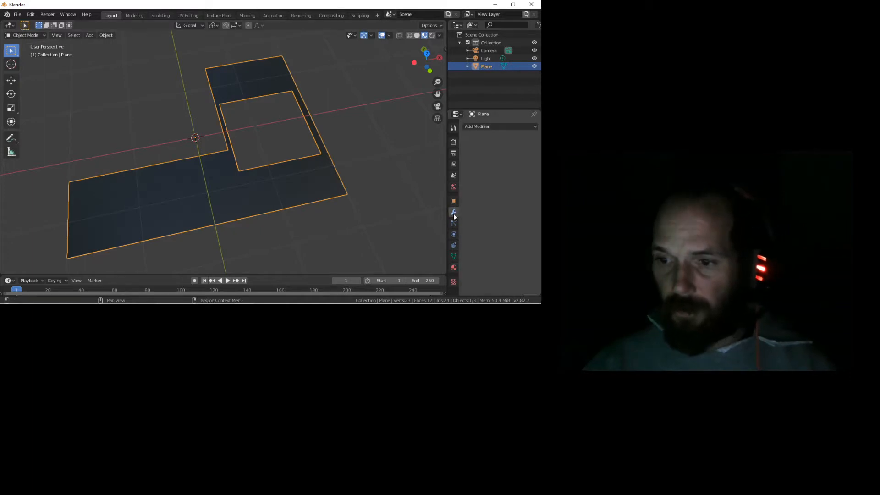
pyautogui.click(489, 128)
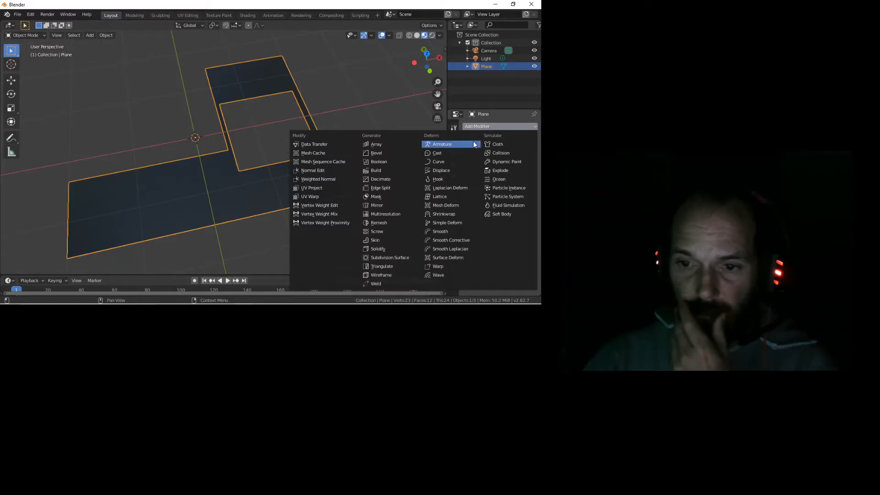
pyautogui.click(389, 257)
pyautogui.moveTo(347, 196); pyautogui.dragTo(309, 144, button='middle')
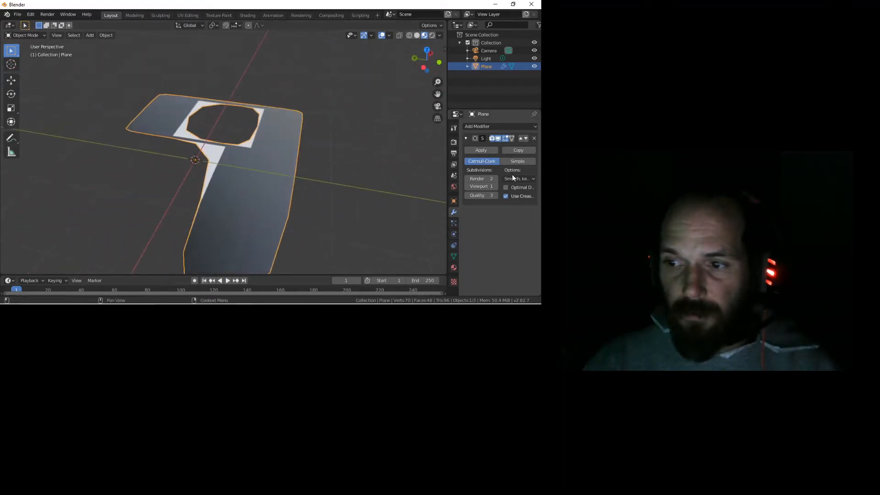
pyautogui.click(519, 162)
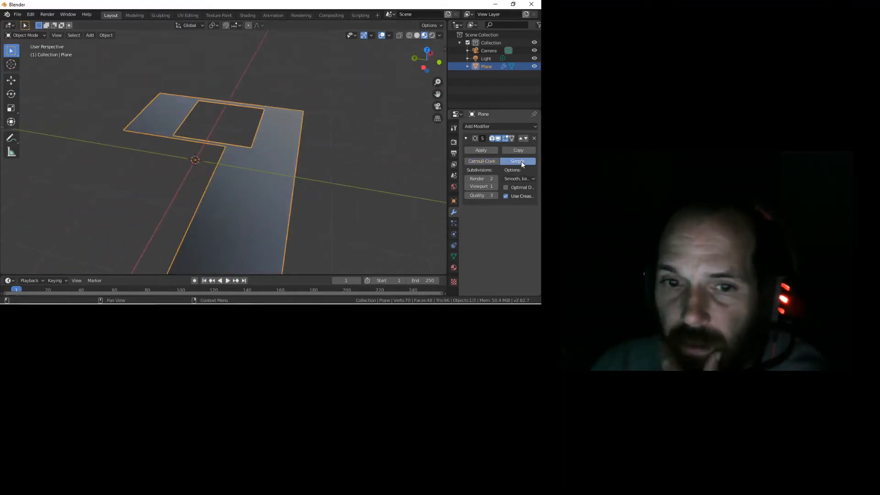
# Display the plane in wireframe and set the subdivision modifier's viewport level to 4
pyautogui.moveTo(323, 157)
pyautogui.mouseDown(button='middle')
pyautogui.moveTo(257, 172)
pyautogui.moveTo(251, 157)
pyautogui.mouseUp(button='middle')
pyautogui.press('z')
pyautogui.click(172, 158)
pyautogui.moveTo(172, 161); pyautogui.dragTo(261, 197, button='middle')
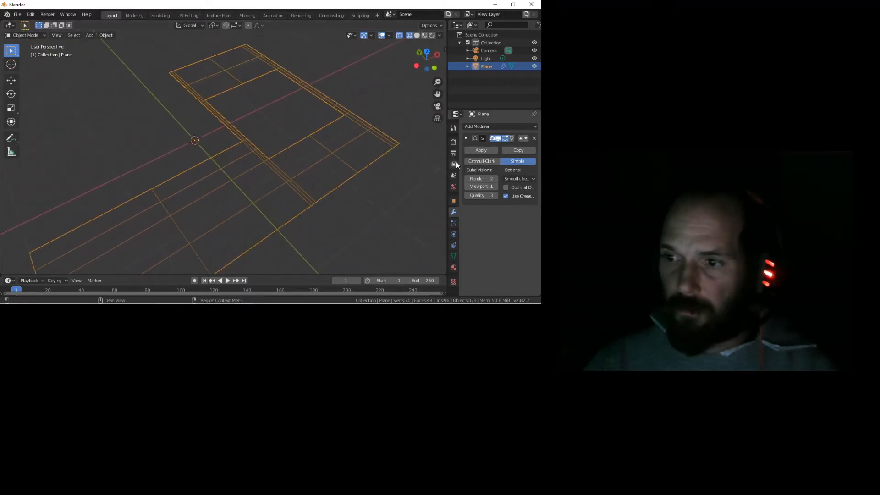
pyautogui.click(496, 186)
pyautogui.click(495, 186)
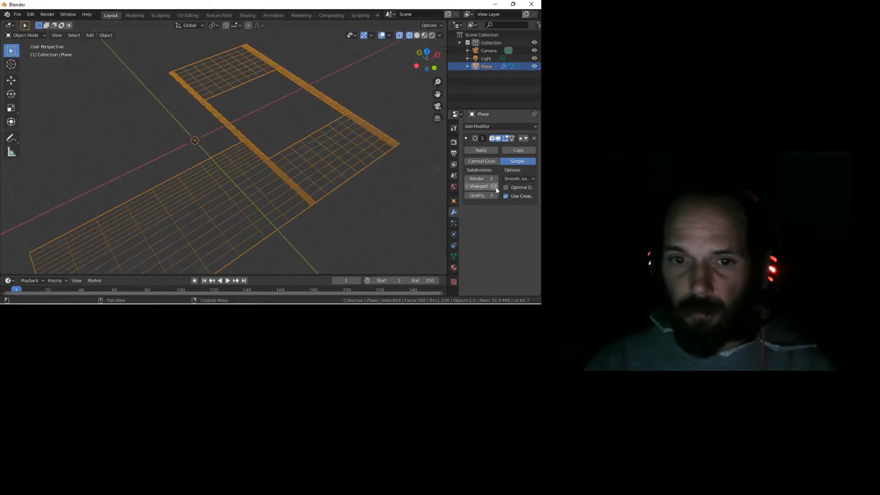
pyautogui.click(495, 187)
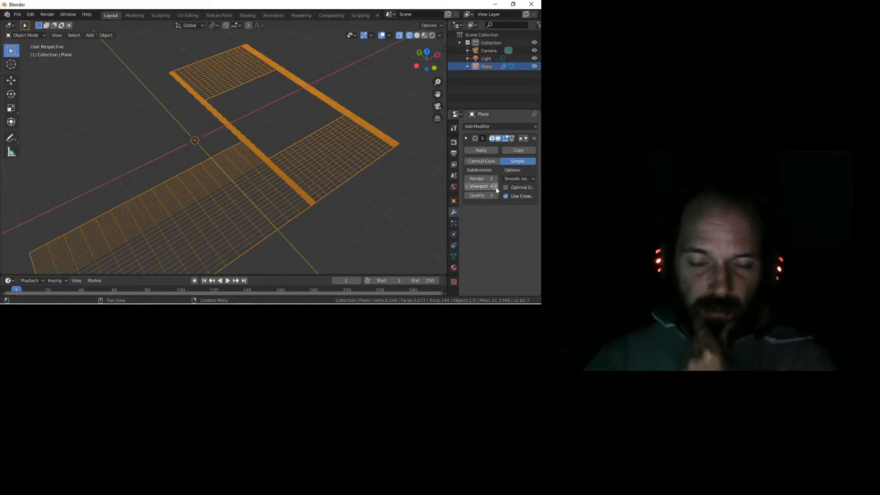
pyautogui.moveTo(350, 154); pyautogui.dragTo(334, 177, button='middle')
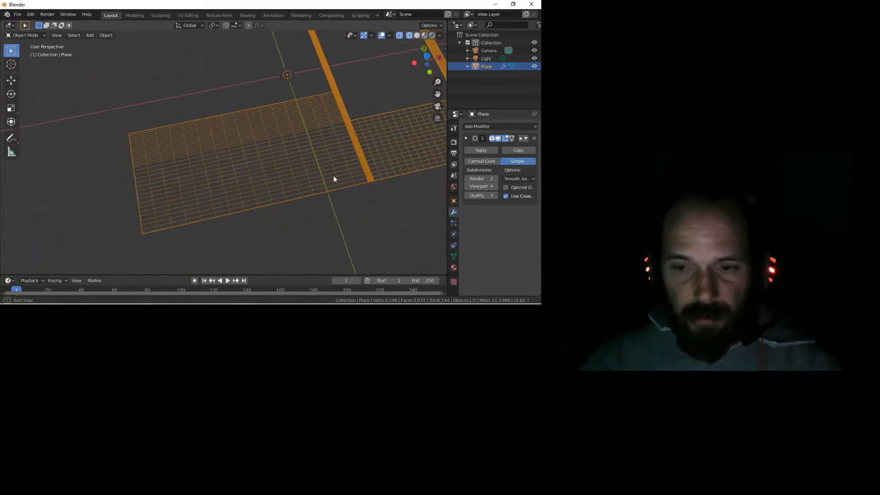
# Remove the Subdivision Surface modifier from the plane
pyautogui.click(466, 186)
pyautogui.click(467, 187)
pyautogui.click(534, 138)
pyautogui.moveTo(382, 163); pyautogui.dragTo(242, 187, button='middle')
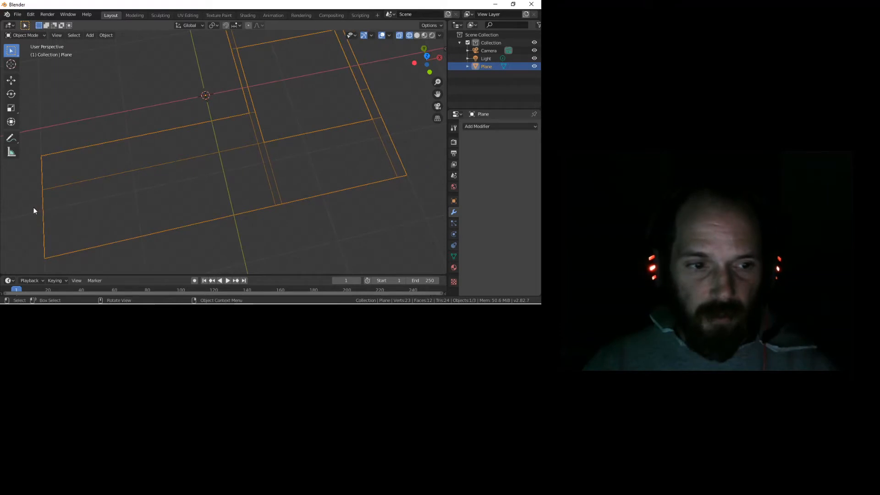
# In Edit Mode, add 10 centred loop cuts running lengthwise through the band along the plane's lower edge
pyautogui.press('Tab')
pyautogui.hotkey('ctrl', 'r')
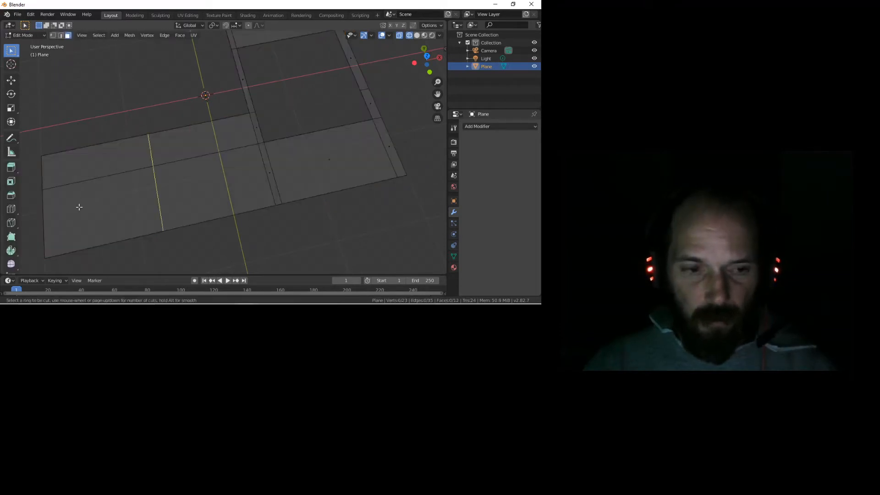
pyautogui.scroll(3, 48, 211)
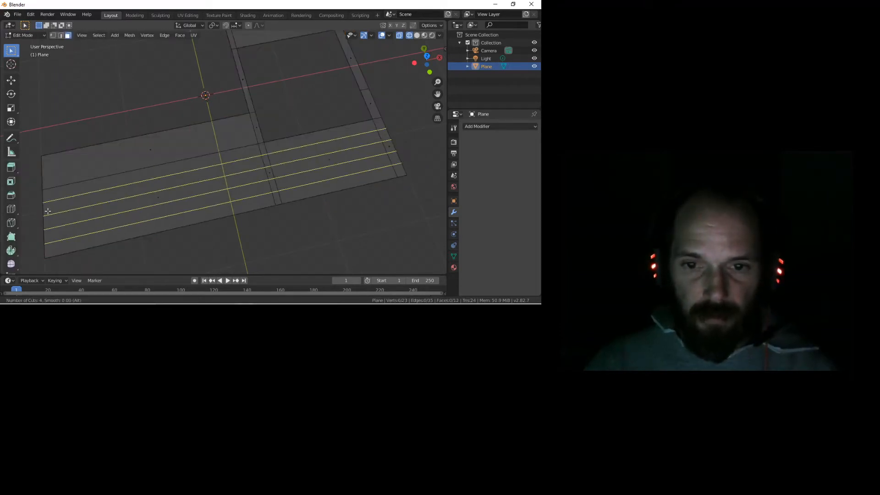
pyautogui.scroll(6, 48, 211)
pyautogui.click(48, 211)
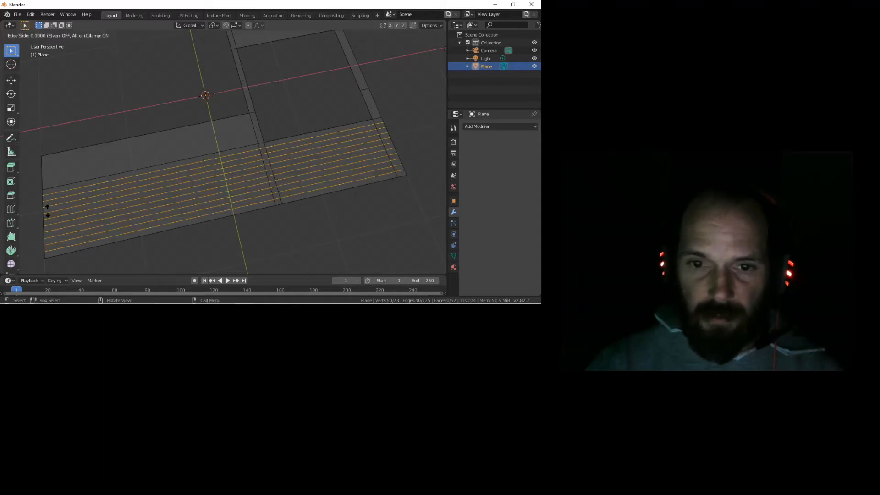
pyautogui.rightClick(48, 211)
# Add 20 evenly spaced crosswise loop cuts through the wide lower-left section of the plane
pyautogui.hotkey('ctrl', 'r')
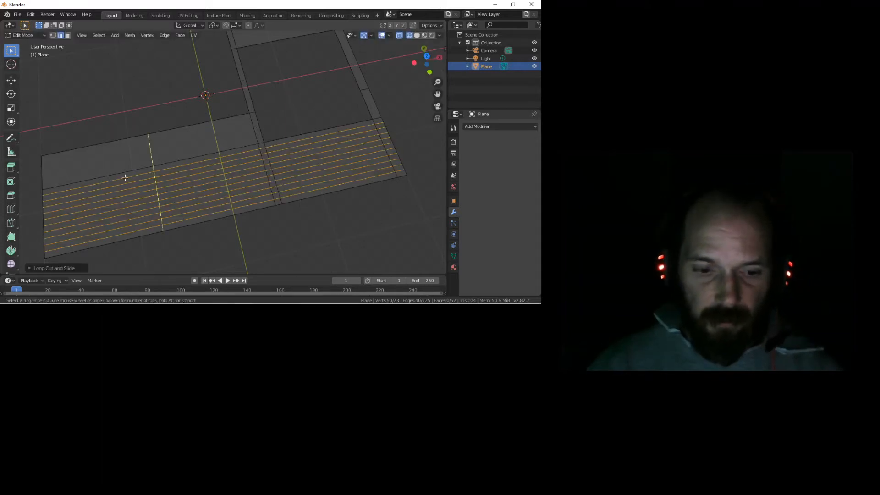
pyautogui.write('10')
pyautogui.press('BackSpace')
pyautogui.press('BackSpace')
pyautogui.write('20')
pyautogui.click(125, 178)
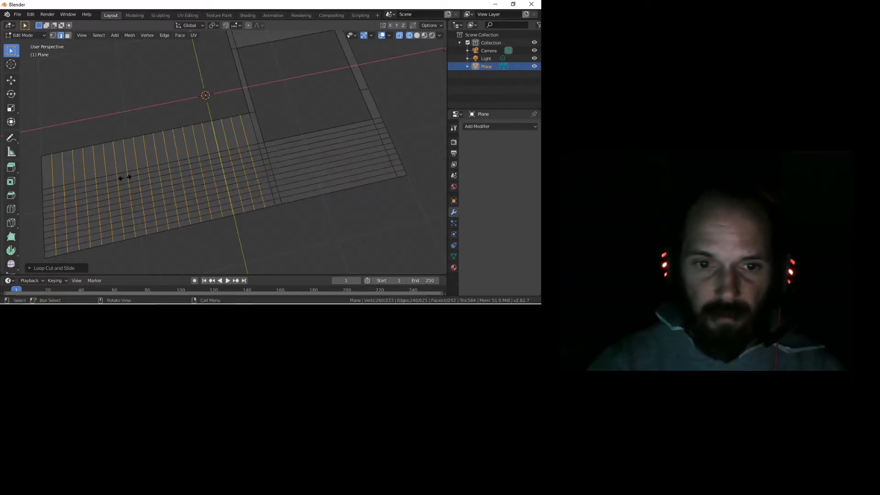
pyautogui.rightClick(125, 178)
# Add 20 evenly spaced vertical loop cuts through the block above the remaining enclosed cutout
pyautogui.keyDown('shift'); pyautogui.moveTo(346, 106); pyautogui.dragTo(211, 211, button='middle'); pyautogui.keyUp('shift')
pyautogui.hotkey('ctrl', 'r')
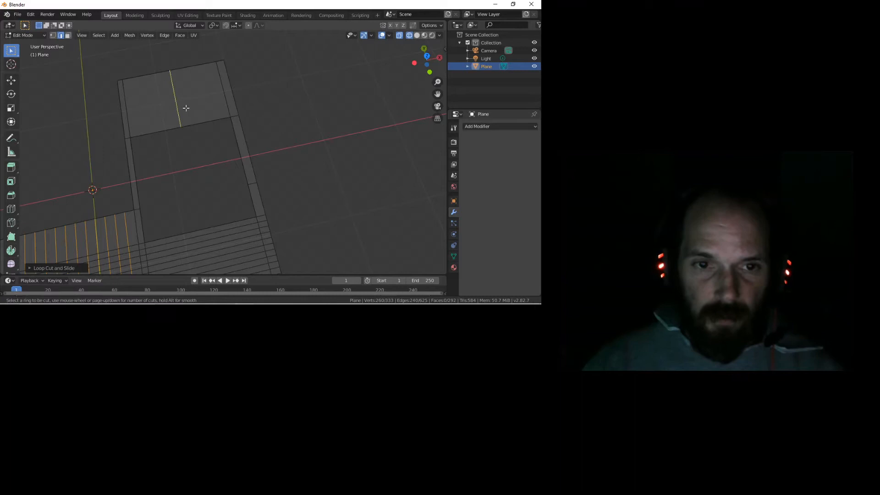
pyautogui.scroll(18, 186, 109)
pyautogui.click(186, 108)
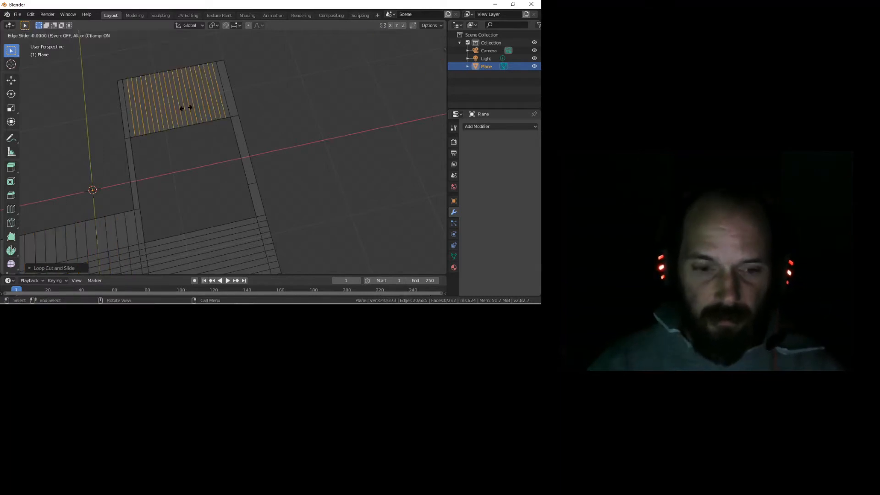
pyautogui.rightClick(185, 108)
# Add 20 evenly spaced horizontal loop cuts across the block above the enclosed cutout to form a grid
pyautogui.hotkey('ctrl', 'r')
pyautogui.press('2')
pyautogui.press('0')
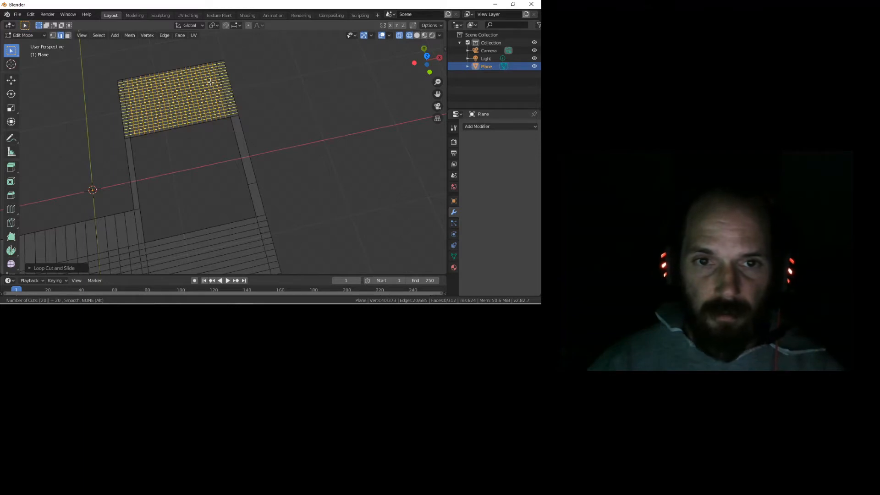
pyautogui.click(206, 87)
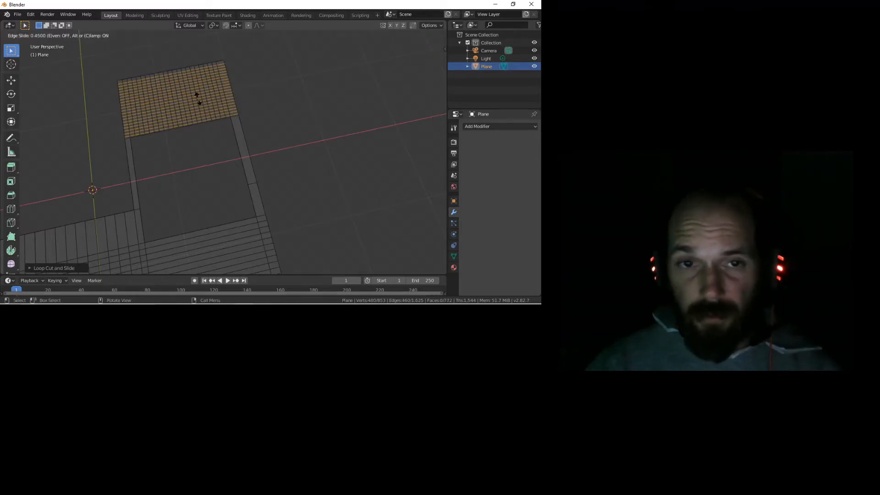
pyautogui.rightClick(198, 99)
# Add 20 evenly spaced vertical loop cuts through the block below the enclosed cutout
pyautogui.keyDown('shift'); pyautogui.moveTo(202, 178); pyautogui.dragTo(181, 118, button='middle'); pyautogui.keyUp('shift')
pyautogui.hotkey('ctrl', 'r')
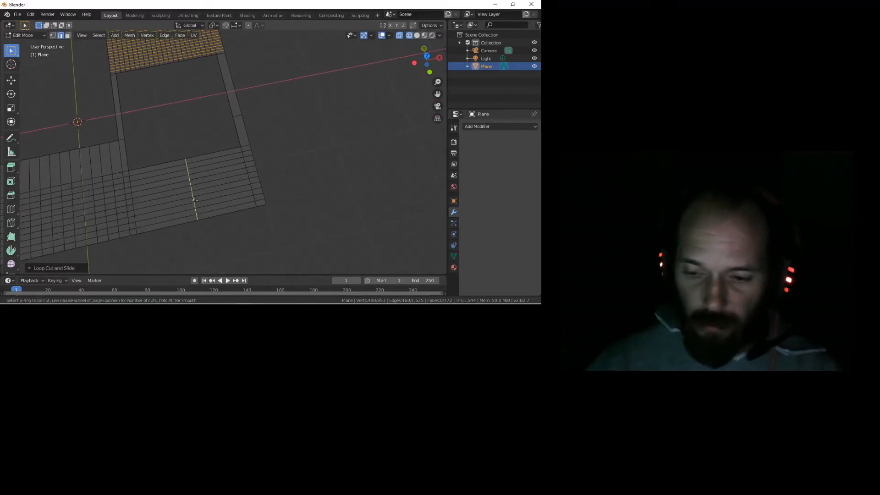
pyautogui.scroll(19, 195, 200)
pyautogui.click(194, 201)
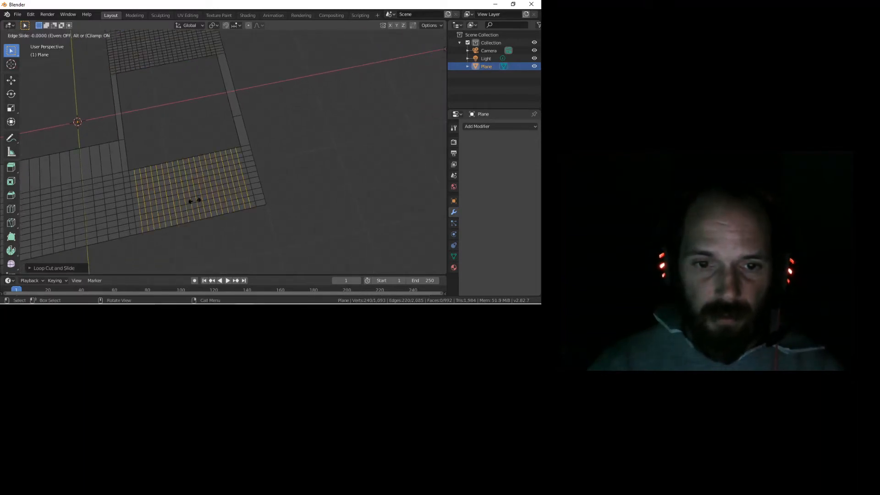
pyautogui.rightClick(197, 174)
# Add 2 loop cuts running lengthwise along the narrow strip on the left side of the enclosed cutout
pyautogui.moveTo(287, 178); pyautogui.dragTo(160, 164, button='middle')
pyautogui.scroll(2, 232, 137)
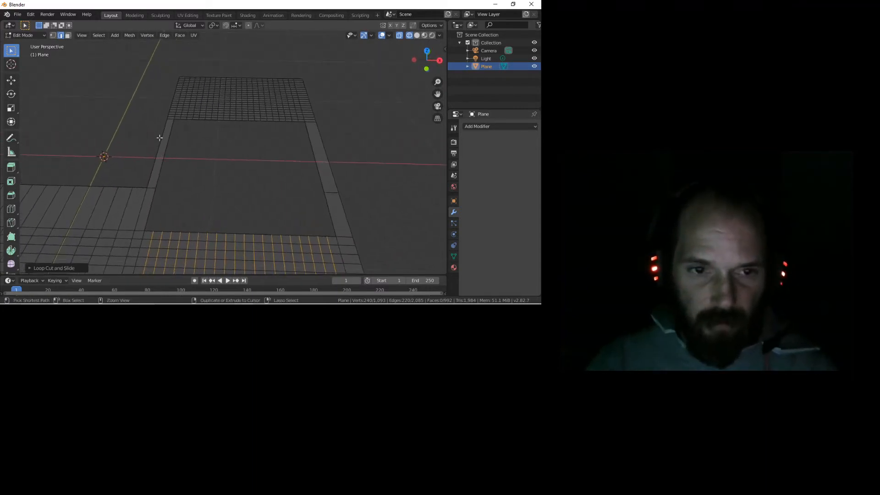
pyautogui.hotkey('ctrl', 'r')
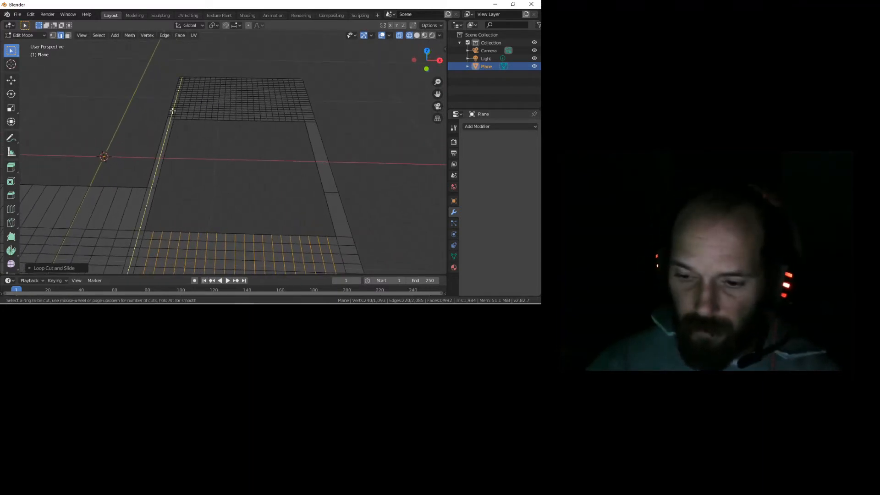
pyautogui.scroll(4, 172, 111)
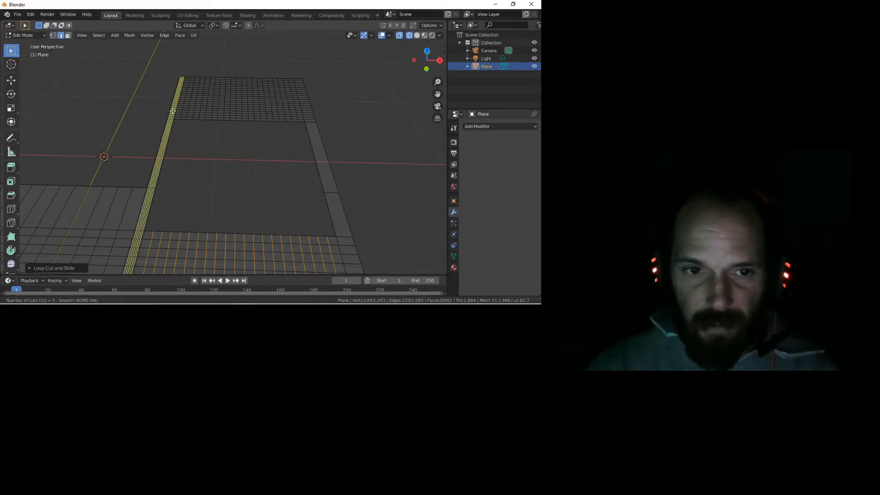
pyautogui.press('BackSpace')
pyautogui.press('2')
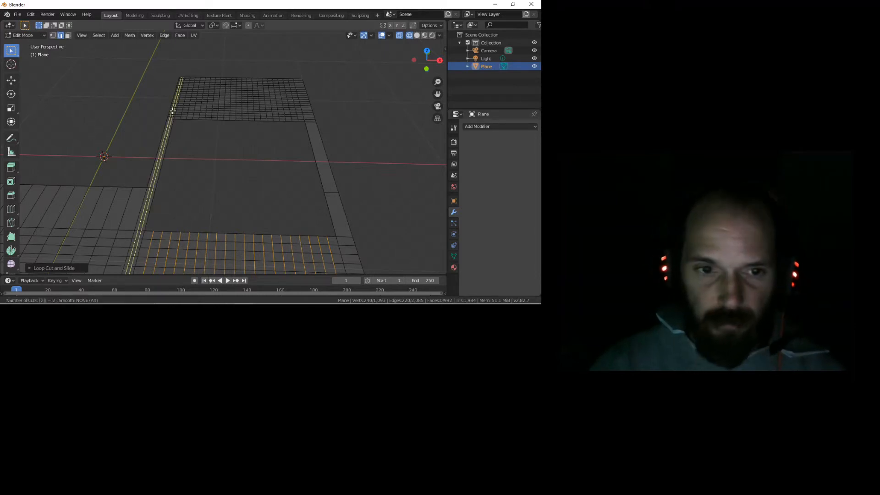
pyautogui.click(172, 111)
pyautogui.click(172, 111)
# Deselect the mesh, switch to the camera view and render a test image of the plane
pyautogui.moveTo(187, 136); pyautogui.dragTo(204, 196, button='middle')
pyautogui.click(189, 141)
pyautogui.scroll(-5, 205, 196)
pyautogui.press('KP_0')
pyautogui.press('F12')
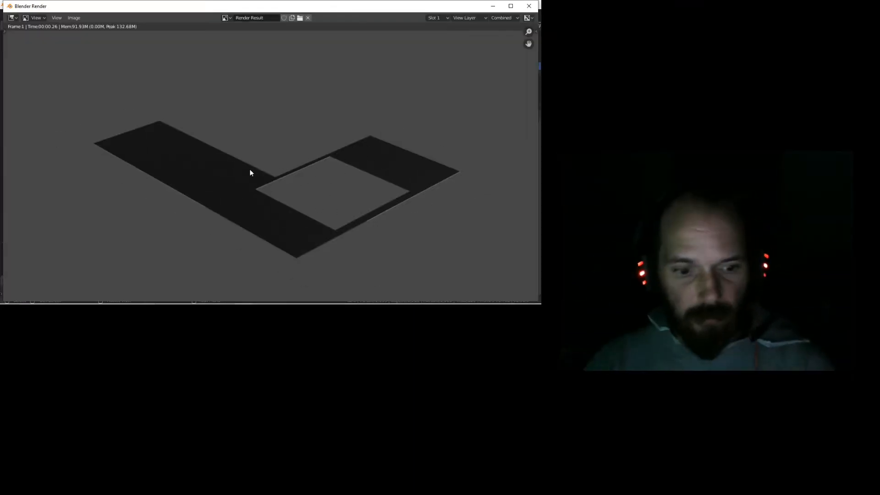
pyautogui.press('Escape')
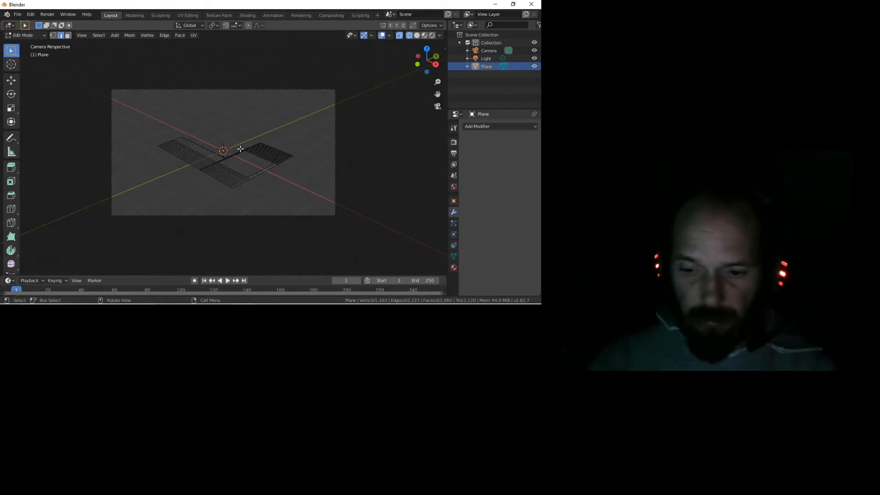
# Add a Subdivision Surface modifier to the plane and inspect the mesh around the narrow left strip
pyautogui.moveTo(240, 149); pyautogui.dragTo(238, 142, button='middle')
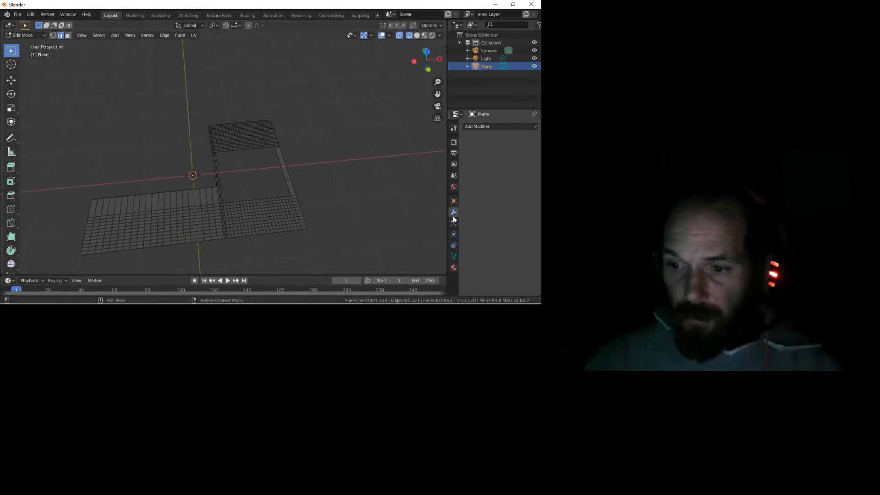
pyautogui.click(495, 127)
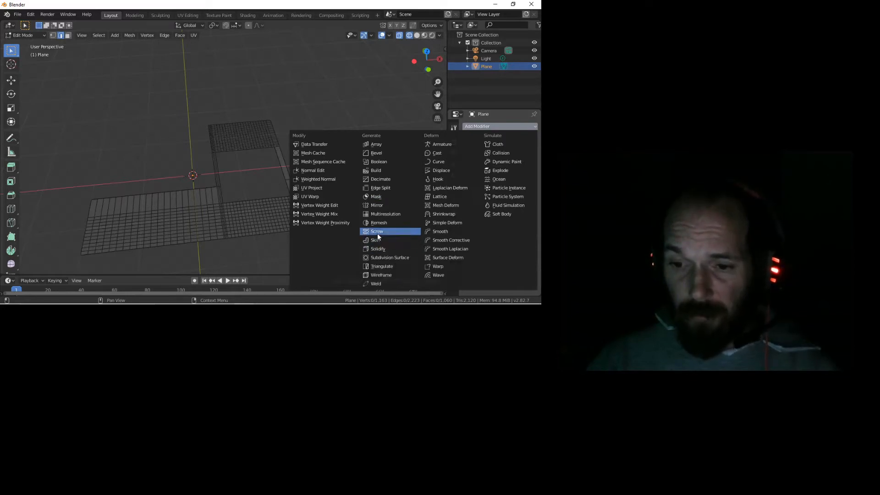
pyautogui.click(383, 256)
pyautogui.moveTo(379, 251); pyautogui.dragTo(290, 124, button='middle')
pyautogui.keyDown('shift'); pyautogui.moveTo(182, 109); pyautogui.dragTo(202, 198, button='middle'); pyautogui.keyUp('shift')
pyautogui.moveTo(112, 171); pyautogui.dragTo(133, 139, button='middle')
pyautogui.keyDown('shift'); pyautogui.moveTo(127, 181); pyautogui.dragTo(177, 183, button='middle'); pyautogui.keyUp('shift')
pyautogui.scroll(6, 250, 156)
pyautogui.moveTo(291, 112); pyautogui.dragTo(68, 234, button='middle')
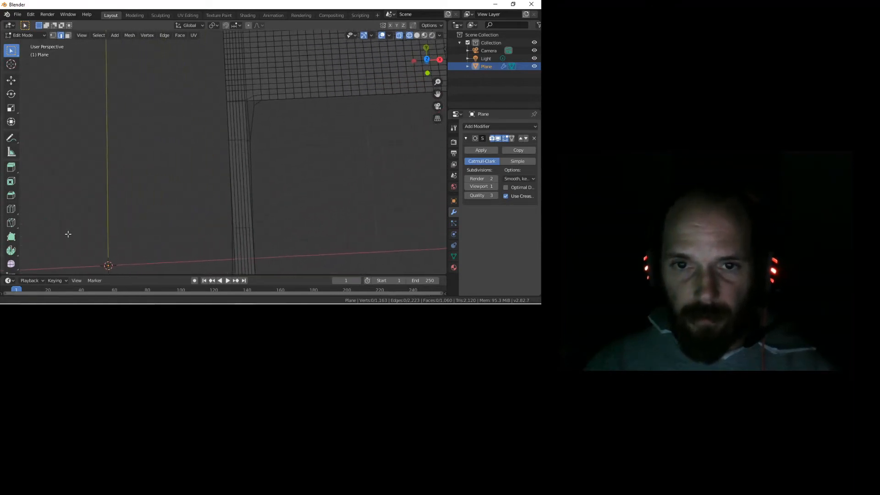
pyautogui.moveTo(224, 125); pyautogui.dragTo(194, 159, button='middle')
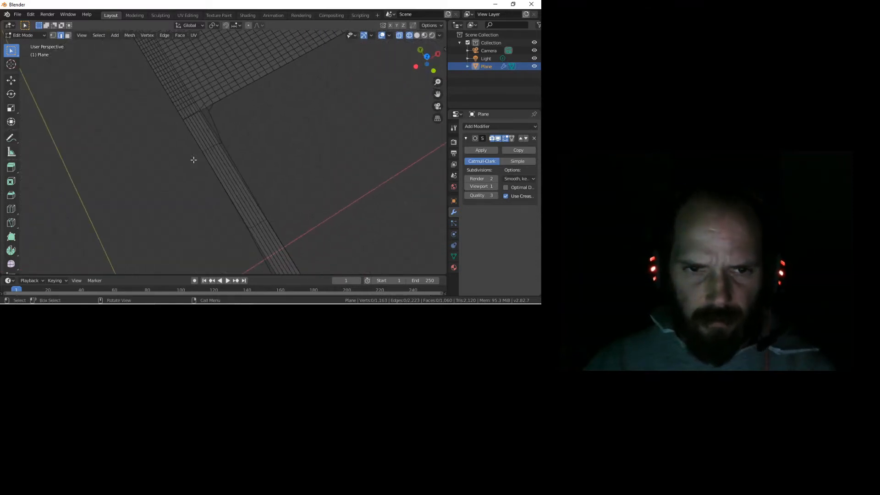
# Render a test image, set the subdivision modifier to Simple and render again for comparison
pyautogui.press('F12')
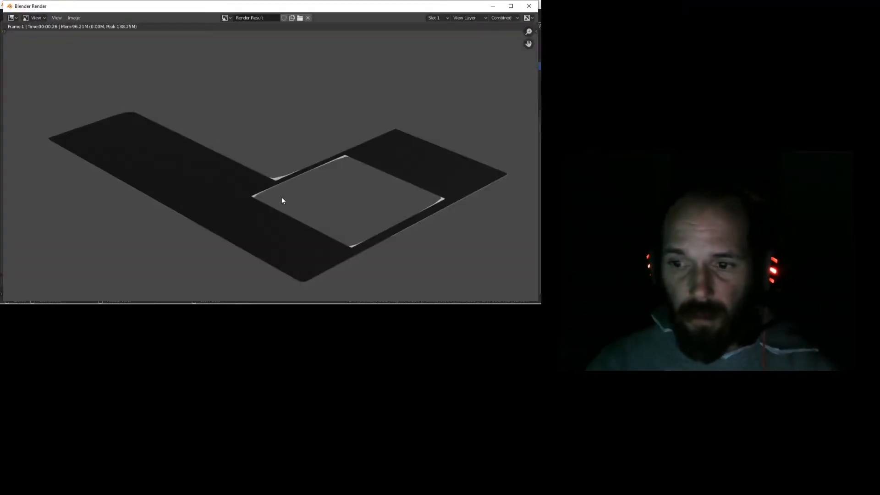
pyautogui.press('Escape')
pyautogui.click(526, 161)
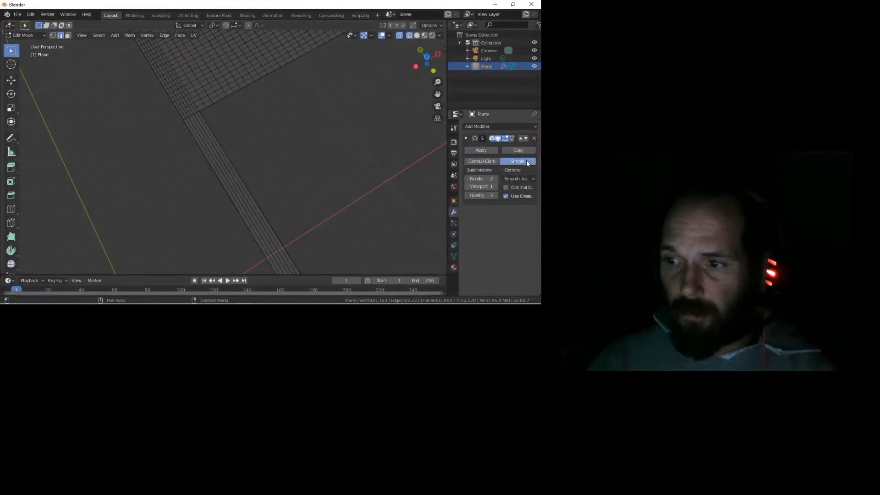
pyautogui.press('F12')
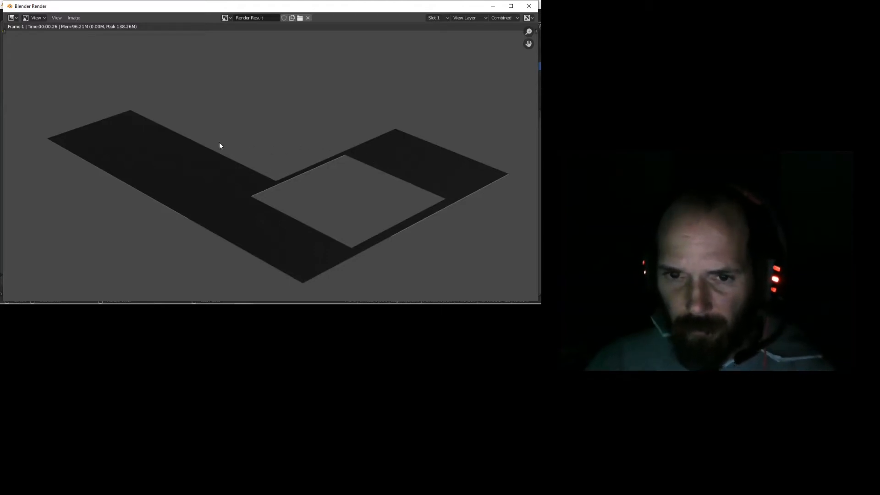
pyautogui.press('Escape')
# Try the subdivision modifier at viewport level 3, and remove the modifier from the plane
pyautogui.moveTo(233, 121); pyautogui.dragTo(207, 114, button='middle')
pyautogui.scroll(-6, 207, 114)
pyautogui.keyDown('shift'); pyautogui.moveTo(242, 153); pyautogui.dragTo(214, 106, button='middle'); pyautogui.keyUp('shift')
pyautogui.moveTo(265, 101); pyautogui.dragTo(245, 131, button='middle')
pyautogui.moveTo(199, 178); pyautogui.dragTo(240, 155, button='middle')
pyautogui.click(495, 186)
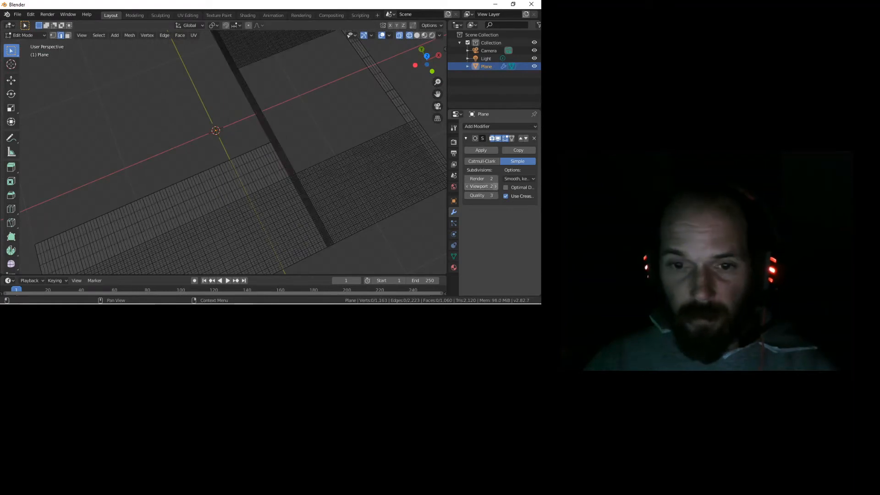
pyautogui.click(495, 186)
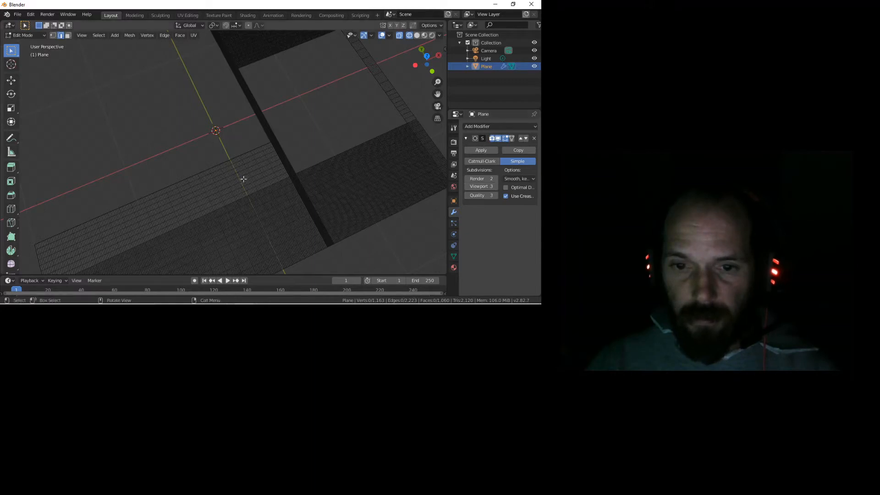
pyautogui.click(535, 138)
# Add 5 centred lengthwise loop cuts through the undivided upper band of the lower-left section and deselect everything
pyautogui.hotkey('ctrl', 'r')
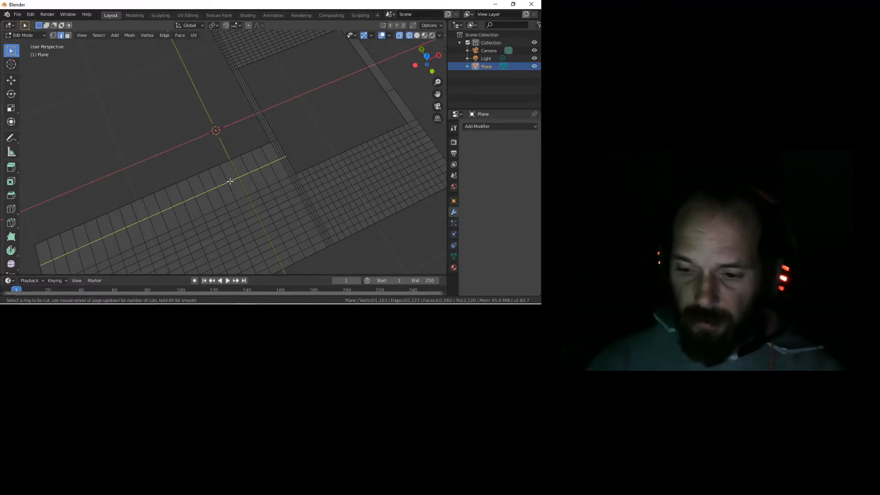
pyautogui.press('5')
pyautogui.click(230, 182)
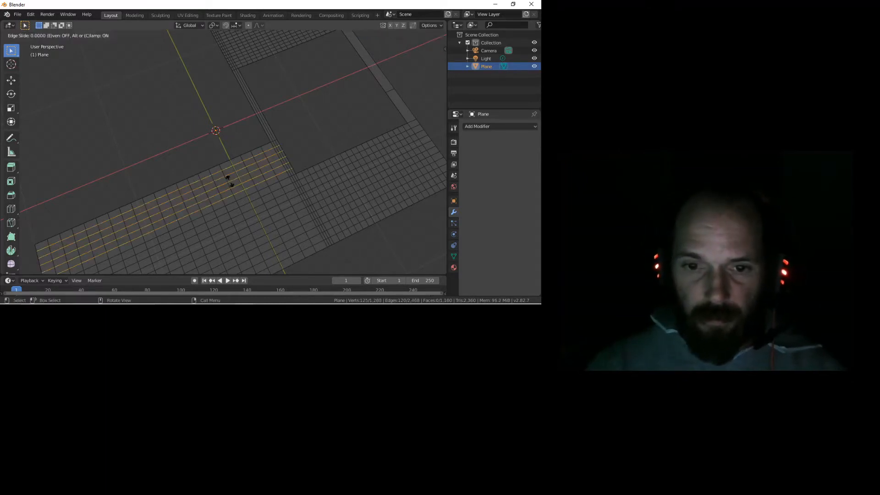
pyautogui.rightClick(231, 181)
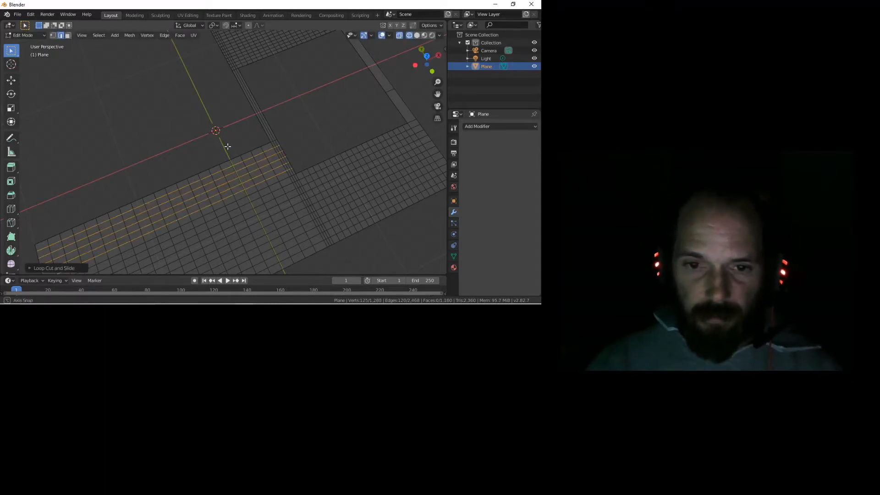
pyautogui.moveTo(226, 142); pyautogui.dragTo(169, 138, button='middle')
pyautogui.click(169, 139)
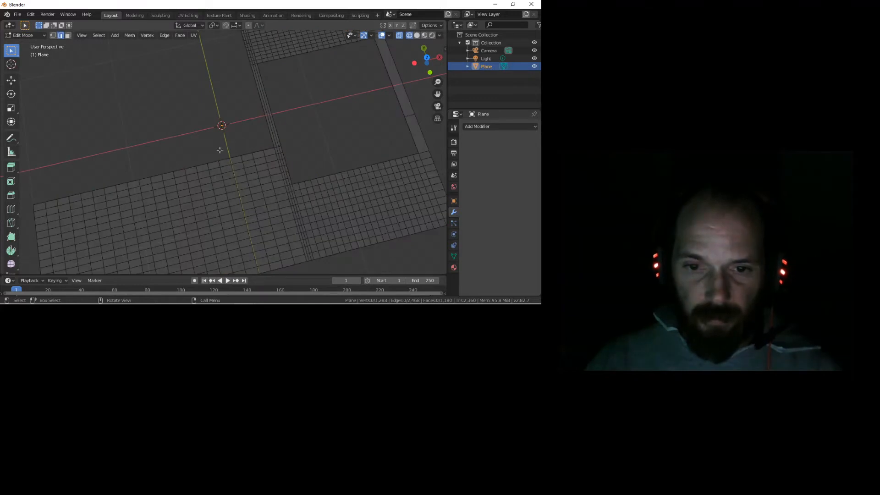
# Add 20 centred crosswise loop cuts to the narrow strip left of the rectangular cut-out and deselect everything
pyautogui.moveTo(236, 177); pyautogui.dragTo(240, 197, button='middle')
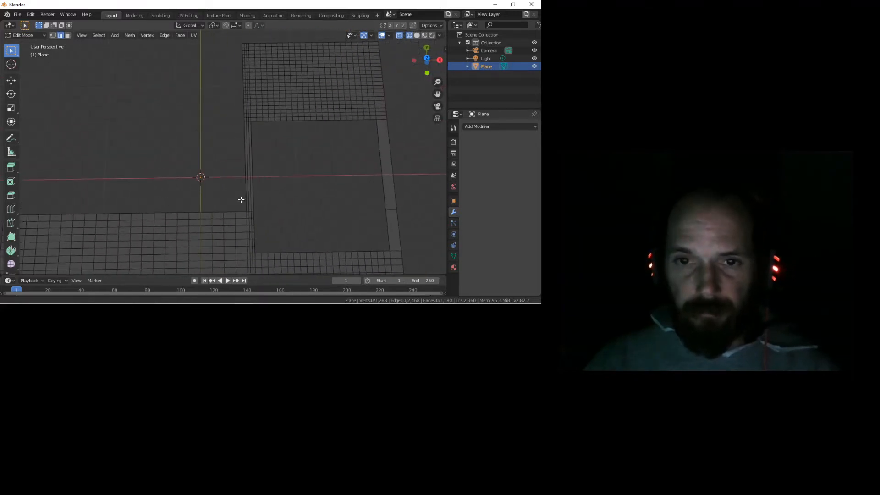
pyautogui.hotkey('ctrl', 'r')
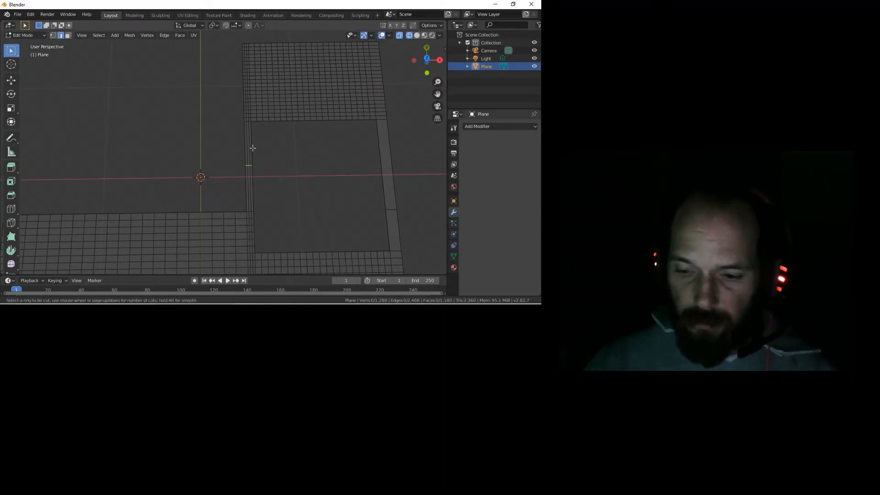
pyautogui.scroll(4, 253, 148)
pyautogui.press('BackSpace')
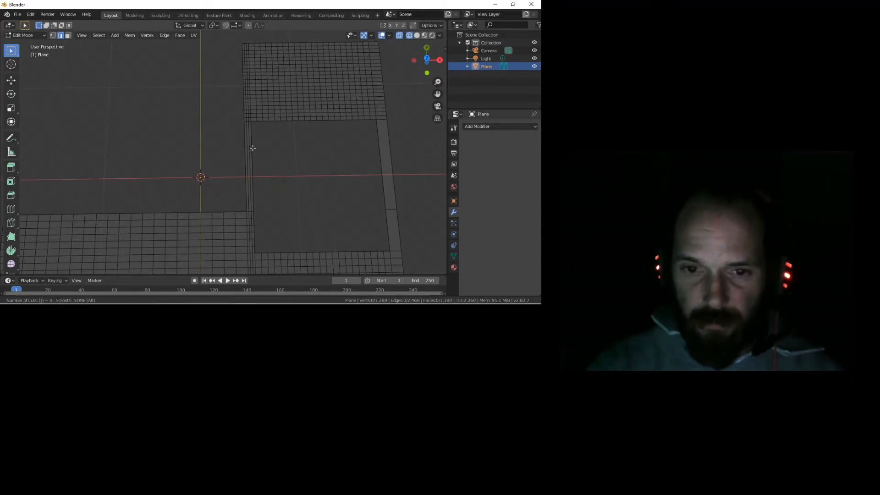
pyautogui.write('8')
pyautogui.press('BackSpace')
pyautogui.write('10')
pyautogui.press('BackSpace')
pyautogui.press('BackSpace')
pyautogui.write('165')
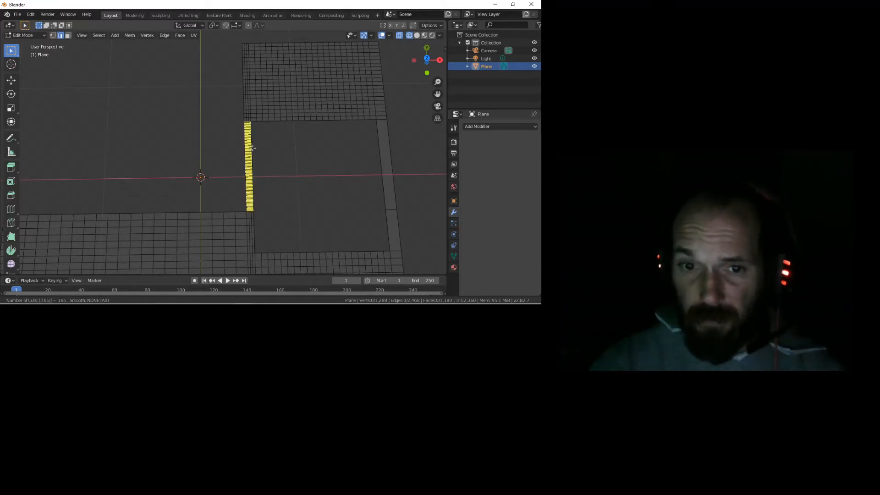
pyautogui.press('BackSpace')
pyautogui.press('BackSpace')
pyautogui.press('BackSpace')
pyautogui.write('15')
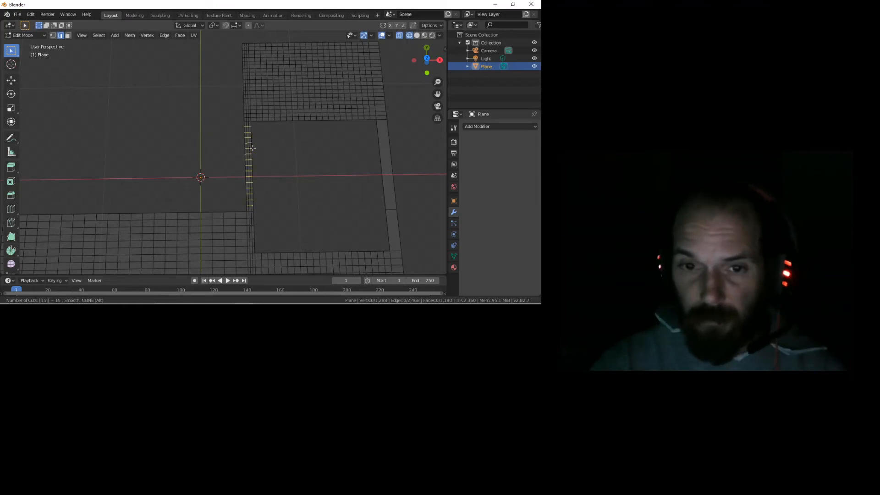
pyautogui.press('BackSpace')
pyautogui.press('BackSpace')
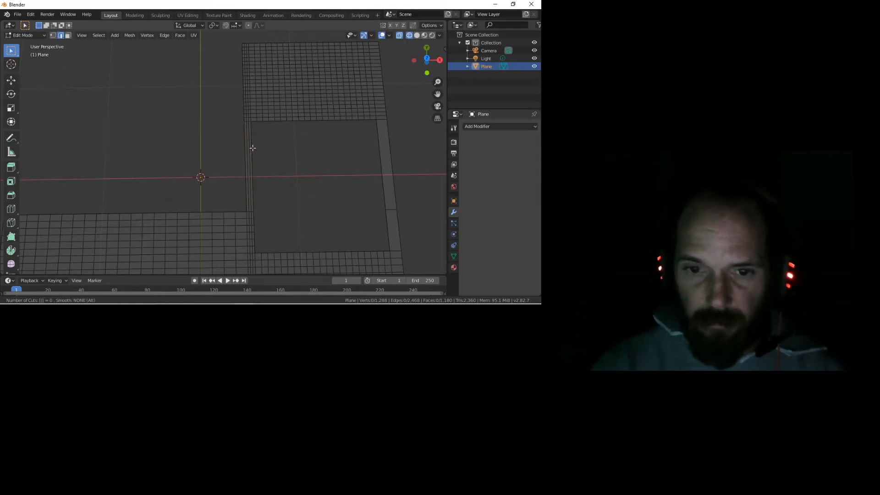
pyautogui.write('18')
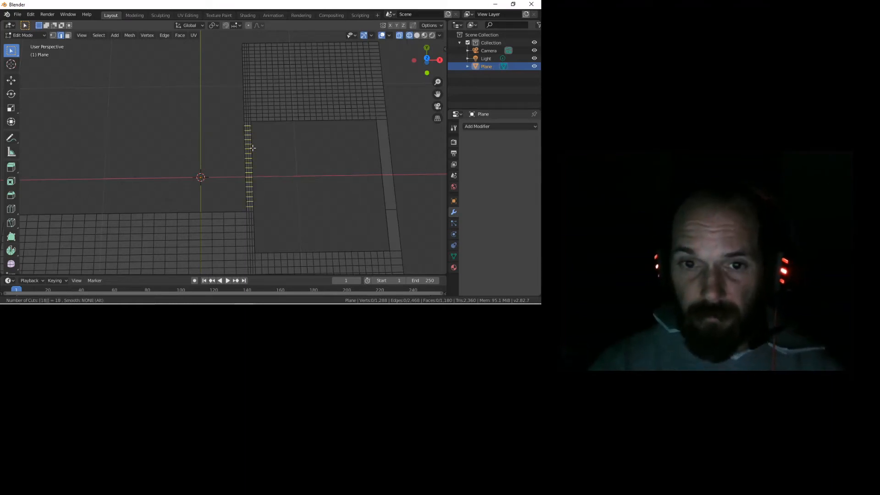
pyautogui.press('BackSpace')
pyautogui.press('BackSpace')
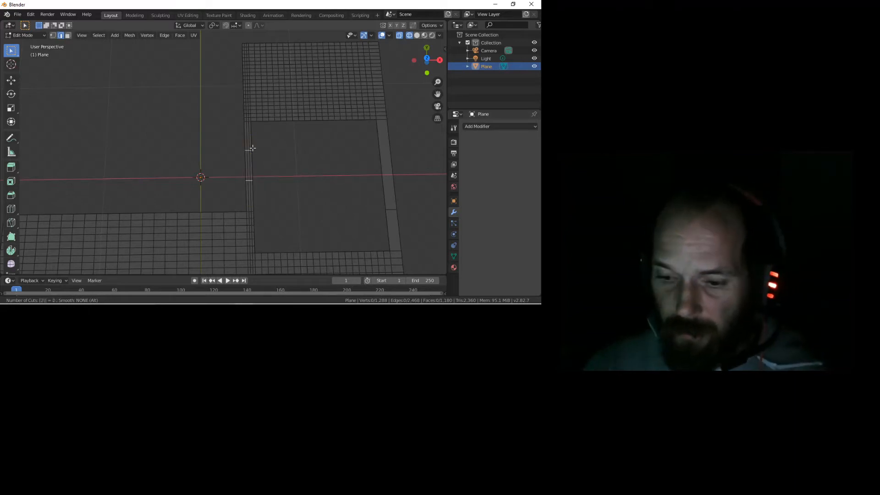
pyautogui.write('20')
pyautogui.press('Return')
pyautogui.press('Return')
pyautogui.moveTo(289, 135); pyautogui.dragTo(236, 47, button='middle')
pyautogui.press('a')
pyautogui.press('a')
pyautogui.keyDown('shift'); pyautogui.moveTo(197, 134); pyautogui.dragTo(216, 152, button='middle'); pyautogui.keyUp('shift')
pyautogui.scroll(-3, 216, 152)
pyautogui.keyDown('shift'); pyautogui.moveTo(211, 120); pyautogui.dragTo(247, 128, button='middle'); pyautogui.keyUp('shift')
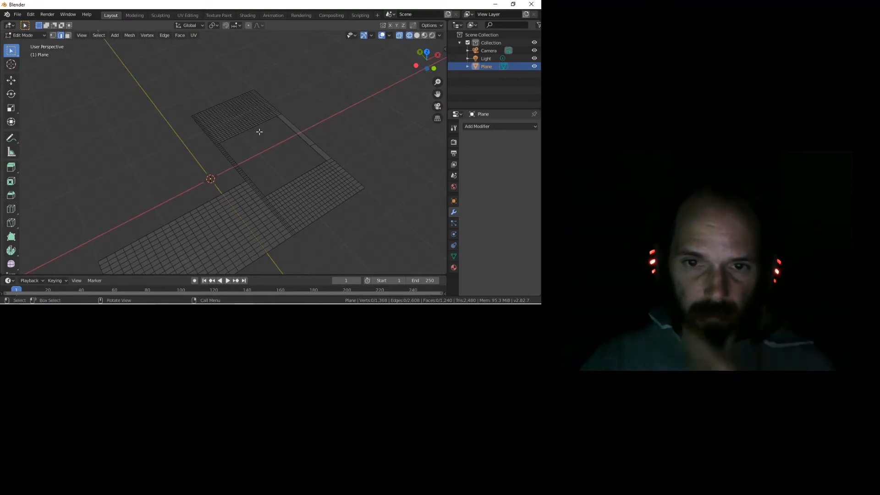
# Try a Subdivision Surface modifier set to Simple on the plane and remove it
pyautogui.scroll(2, 268, 146)
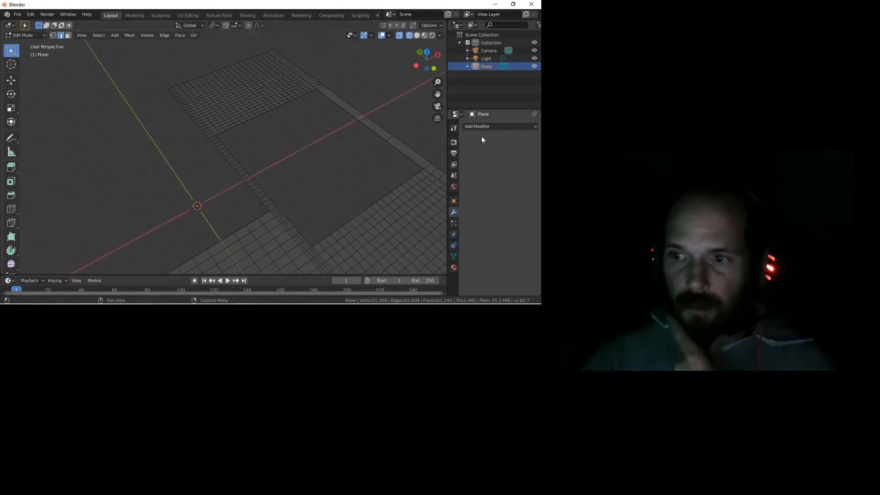
pyautogui.click(468, 127)
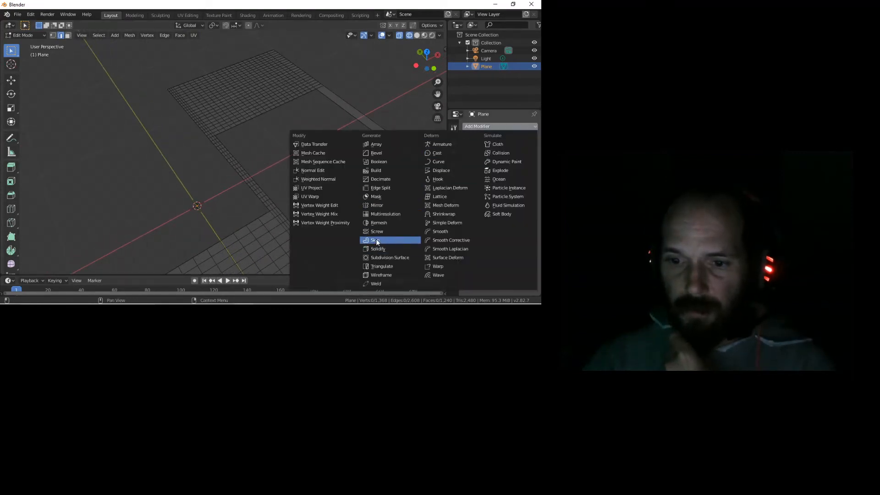
pyautogui.click(389, 257)
pyautogui.moveTo(325, 188); pyautogui.dragTo(239, 124, button='middle')
pyautogui.click(510, 163)
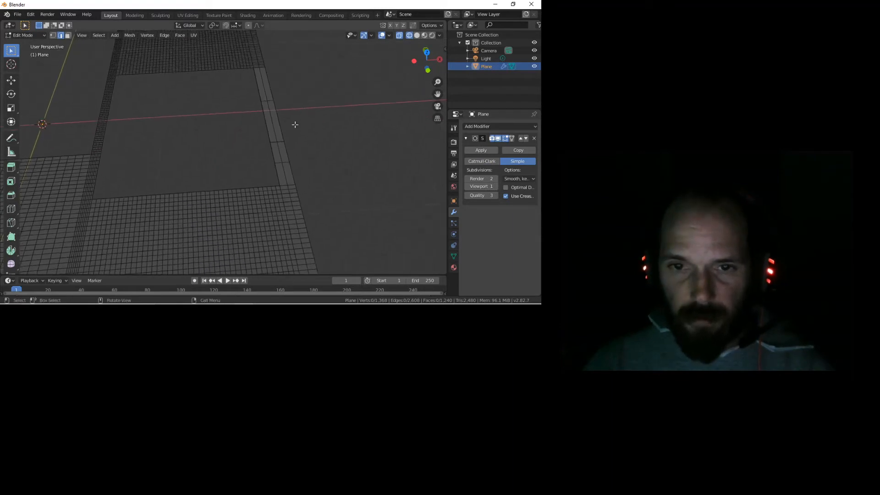
pyautogui.click(535, 138)
# Add 20 crosswise loop cuts to the upper segment of the narrow strip right of the cut-out
pyautogui.hotkey('ctrl', 'r')
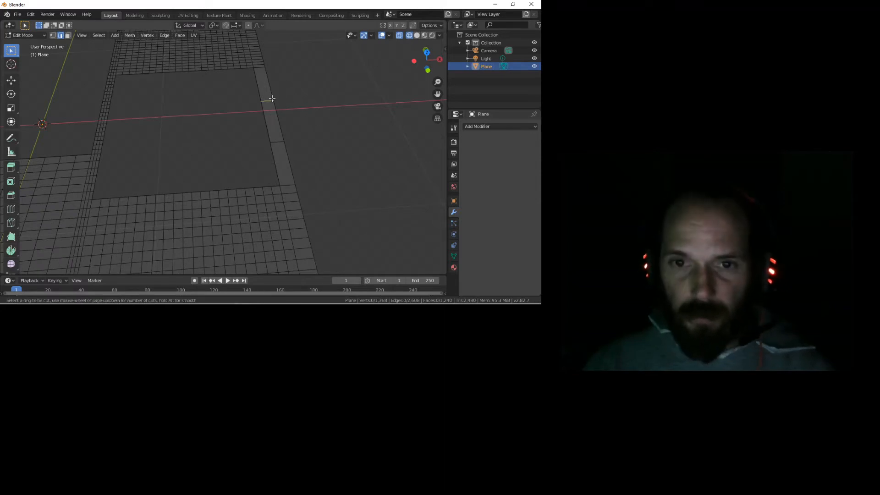
pyautogui.write('10')
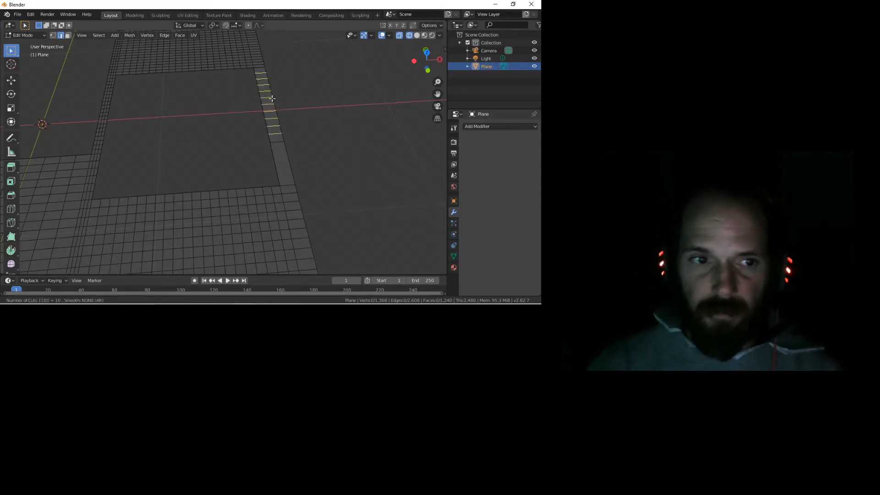
pyautogui.press('BackSpace')
pyautogui.press('BackSpace')
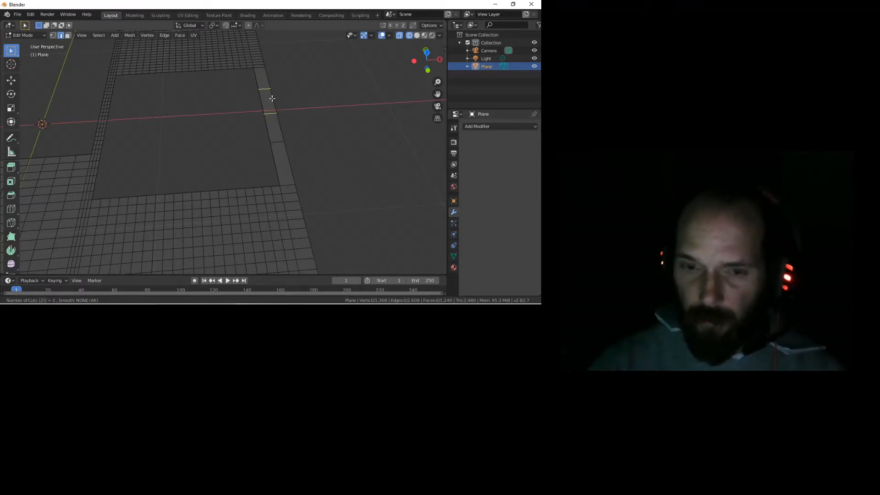
pyautogui.write('20')
pyautogui.press('Return')
pyautogui.click(273, 98)
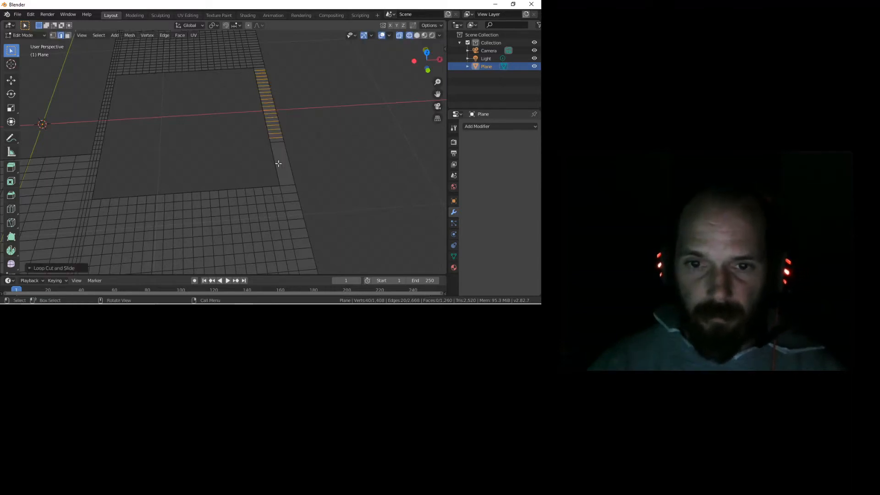
# Add 10 crosswise loop cuts to the lower segment of the right-hand strip and deselect everything
pyautogui.hotkey('ctrl', 'r')
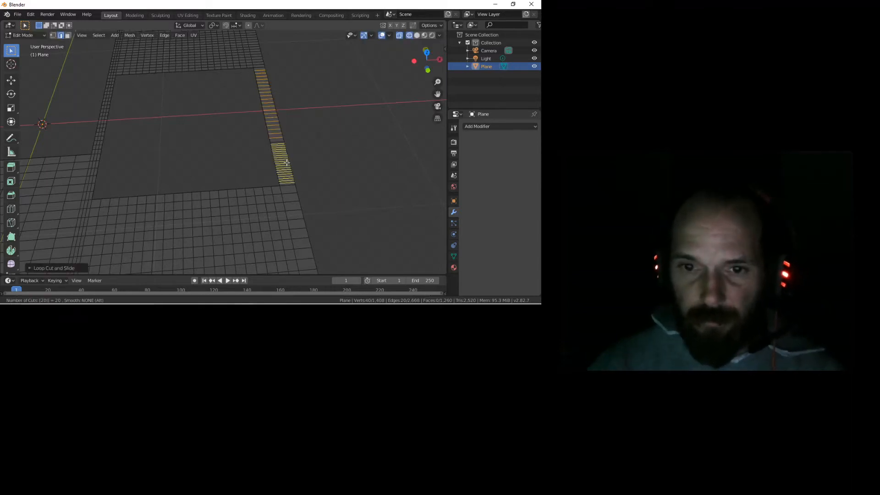
pyautogui.press('BackSpace')
pyautogui.press('BackSpace')
pyautogui.write('10')
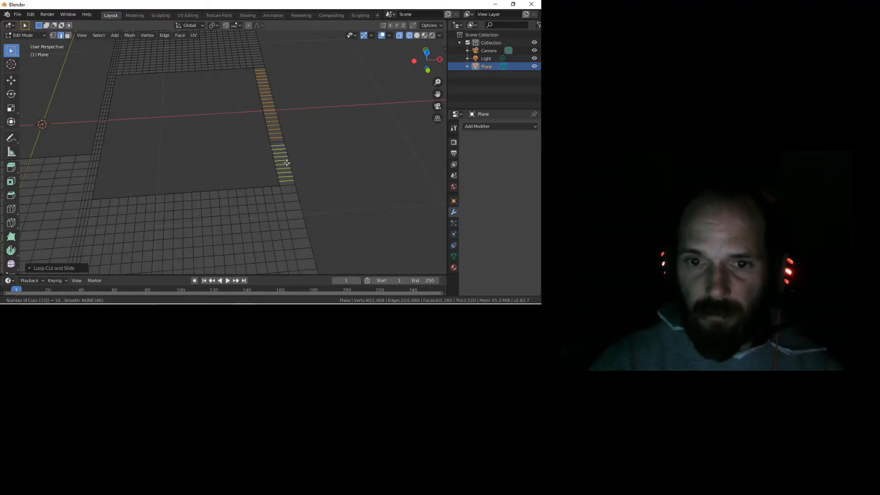
pyautogui.press('Return')
pyautogui.click(286, 161)
pyautogui.press('a')
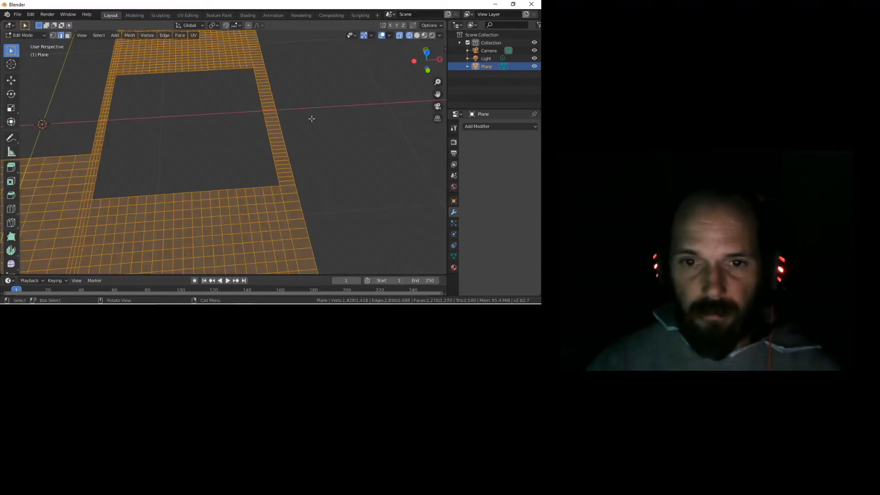
pyautogui.hotkey('alt', 'a')
# Add one centred lengthwise loop cut through the right-hand strip and clear the selection
pyautogui.hotkey('ctrl', 'r')
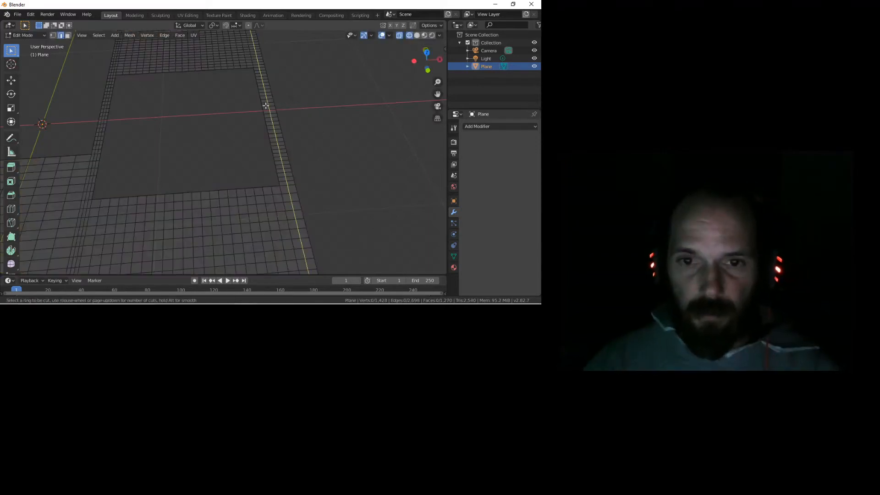
pyautogui.click(266, 106)
pyautogui.rightClick(266, 106)
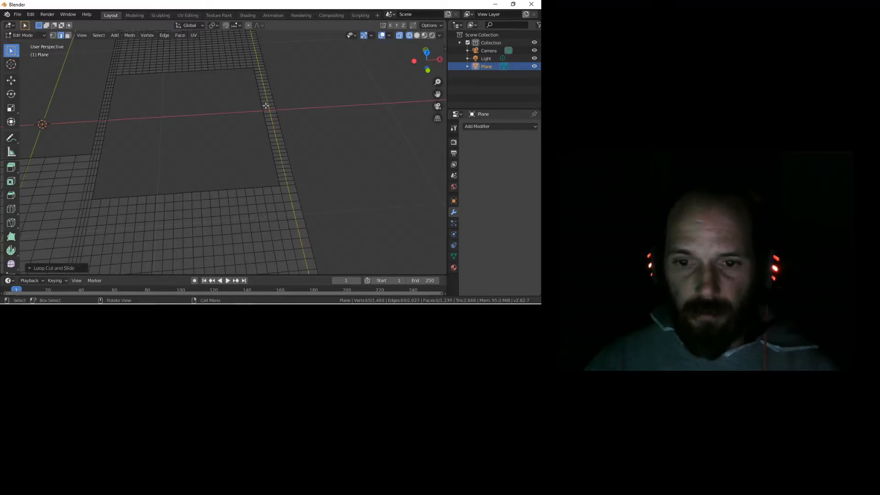
pyautogui.moveTo(298, 142); pyautogui.dragTo(279, 140, button='middle')
pyautogui.scroll(-4, 279, 139)
pyautogui.click(249, 138)
# Examine the grid density around the cut-out and run a test render of the plane
pyautogui.keyDown('shift'); pyautogui.moveTo(225, 138); pyautogui.dragTo(238, 165, button='middle'); pyautogui.keyUp('shift')
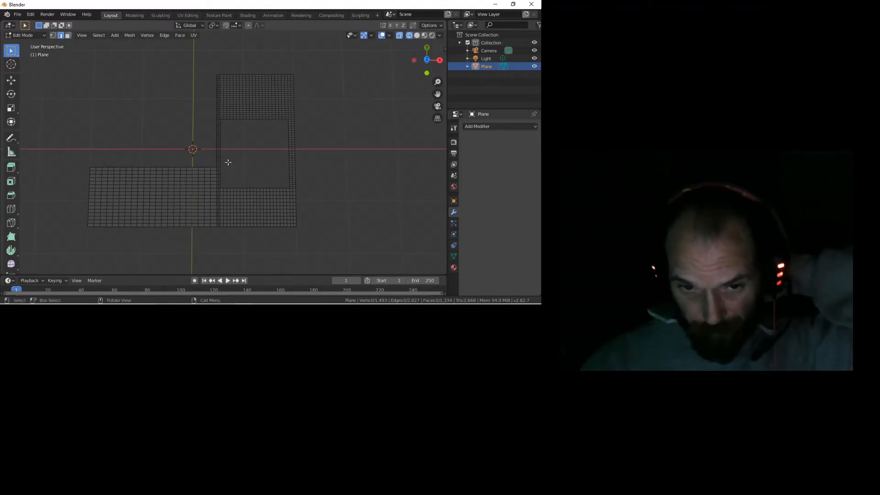
pyautogui.scroll(4, 214, 144)
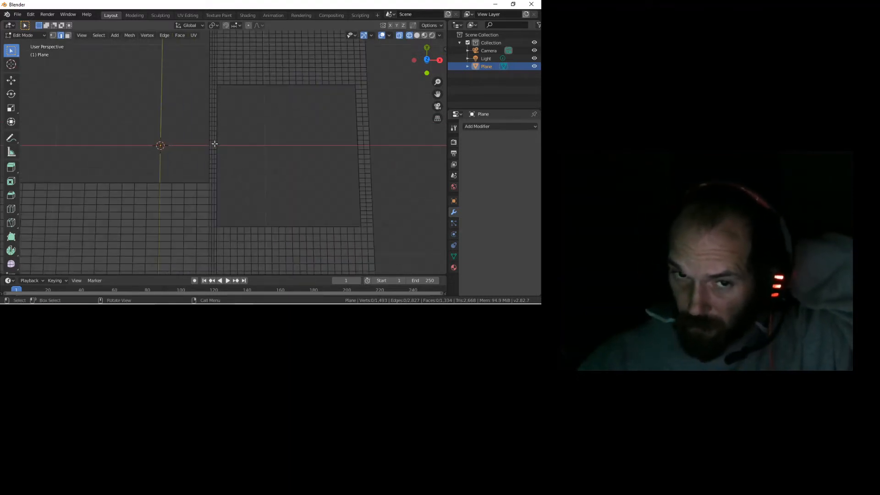
pyautogui.scroll(2, 215, 144)
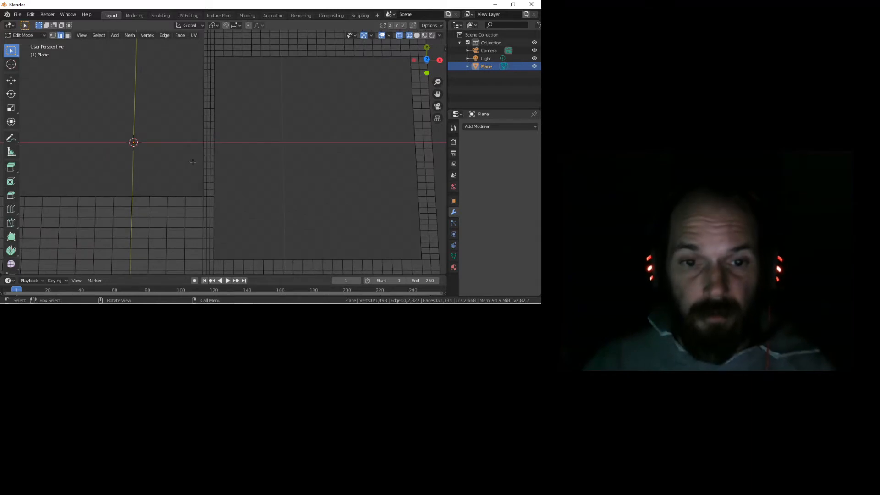
pyautogui.scroll(-4, 187, 162)
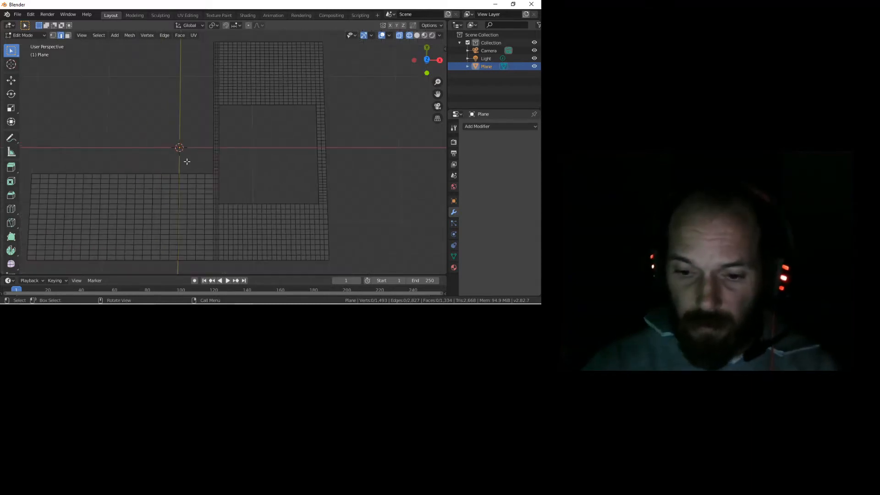
pyautogui.press('F12')
pyautogui.press('Escape')
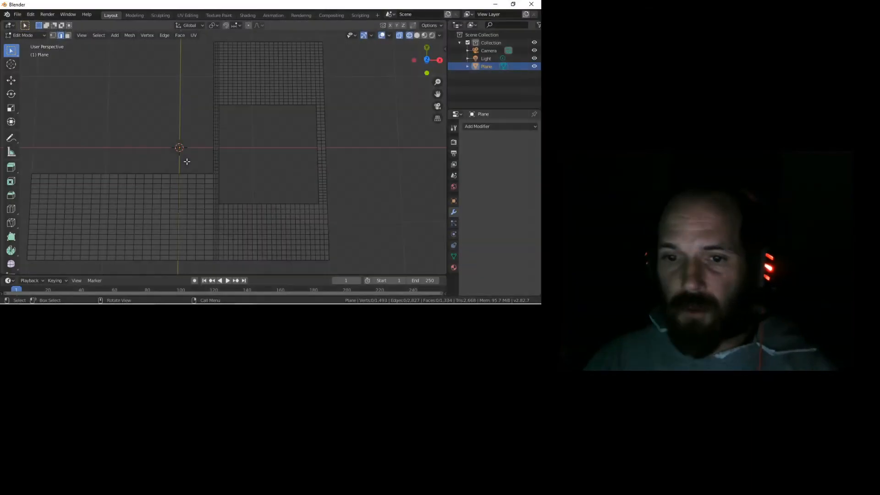
pyautogui.click(477, 126)
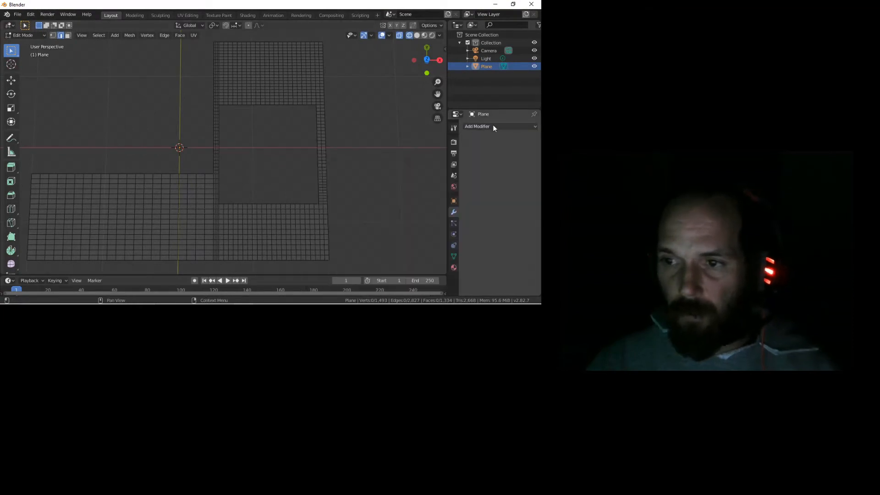
pyautogui.click(494, 126)
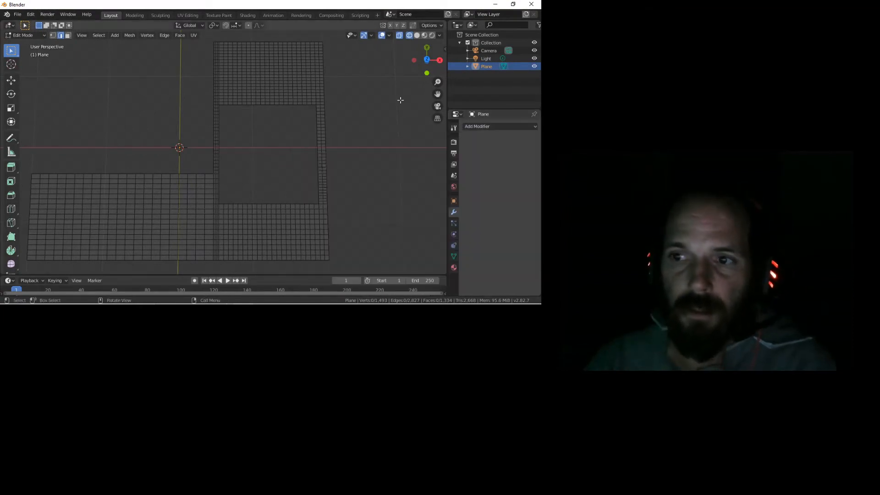
# Show the plane in Material Preview and set its material's Base Color to a Checker Texture
pyautogui.click(454, 267)
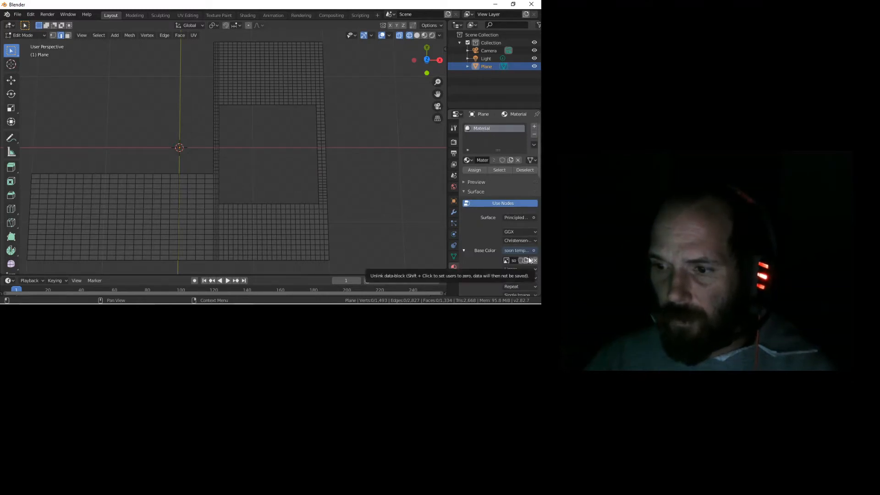
pyautogui.press('z')
pyautogui.click(261, 199)
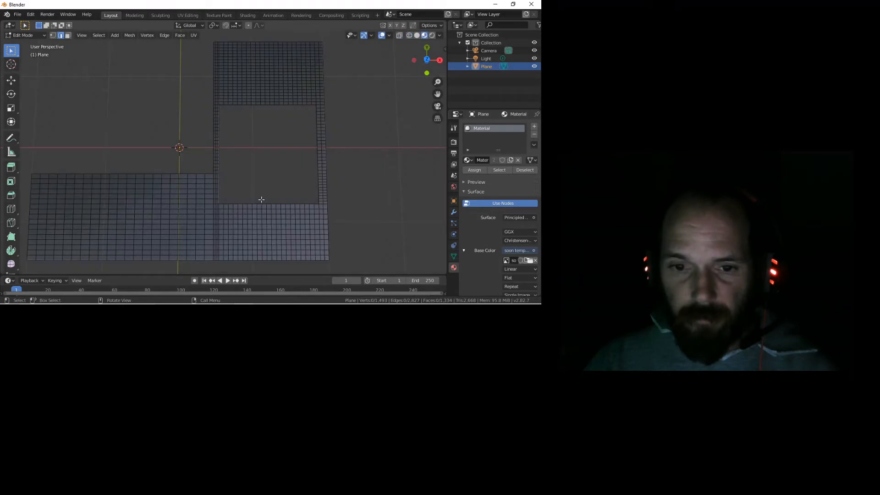
pyautogui.moveTo(235, 180); pyautogui.dragTo(300, 167, button='middle')
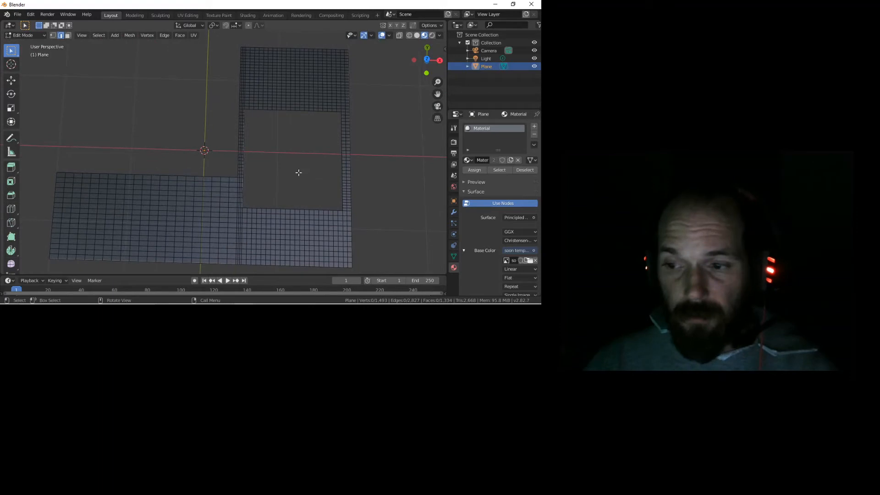
pyautogui.click(534, 251)
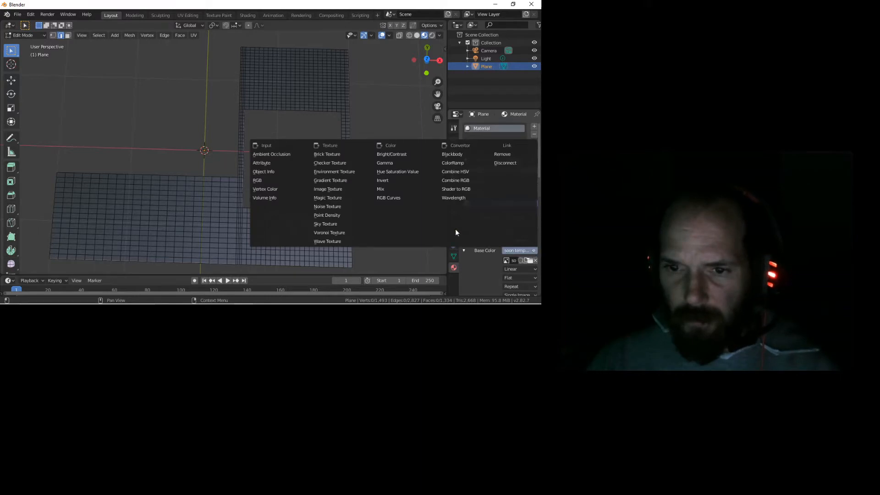
pyautogui.click(352, 163)
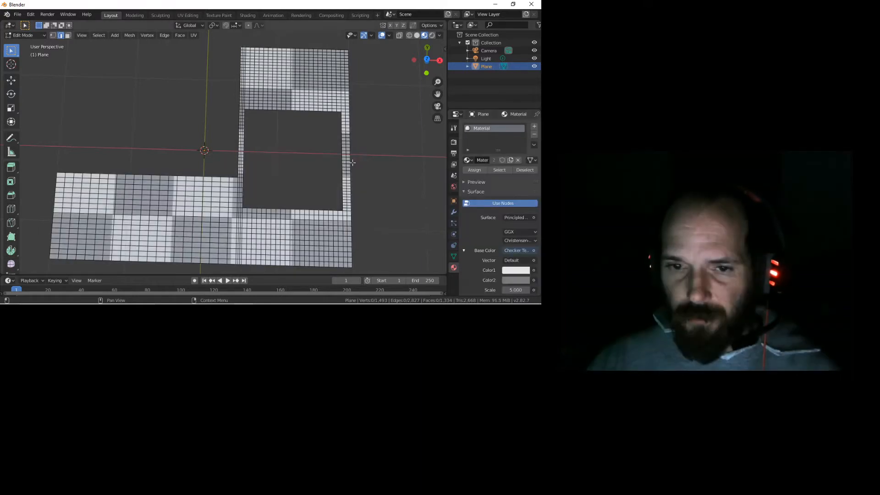
# Leave Edit Mode and view the plane's checker pattern in Rendered shading
pyautogui.press('a')
pyautogui.hotkey('alt', 'a')
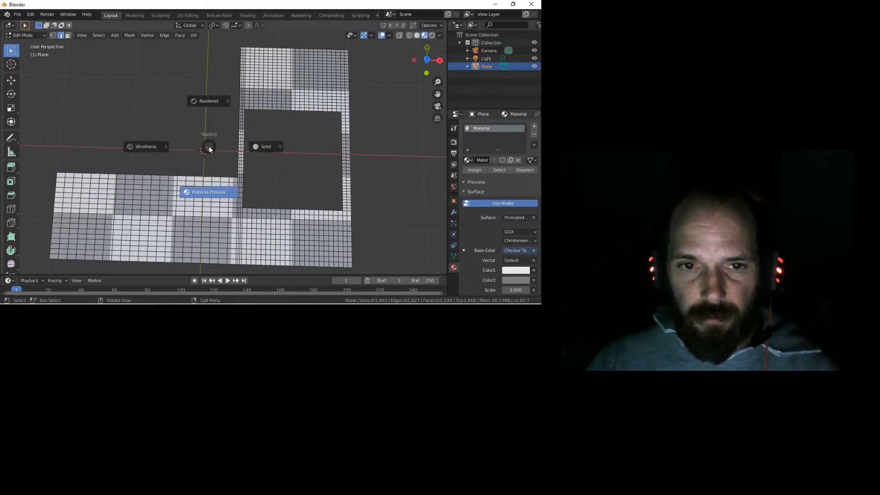
pyautogui.press('Tab')
pyautogui.moveTo(216, 154); pyautogui.dragTo(228, 132, button='middle')
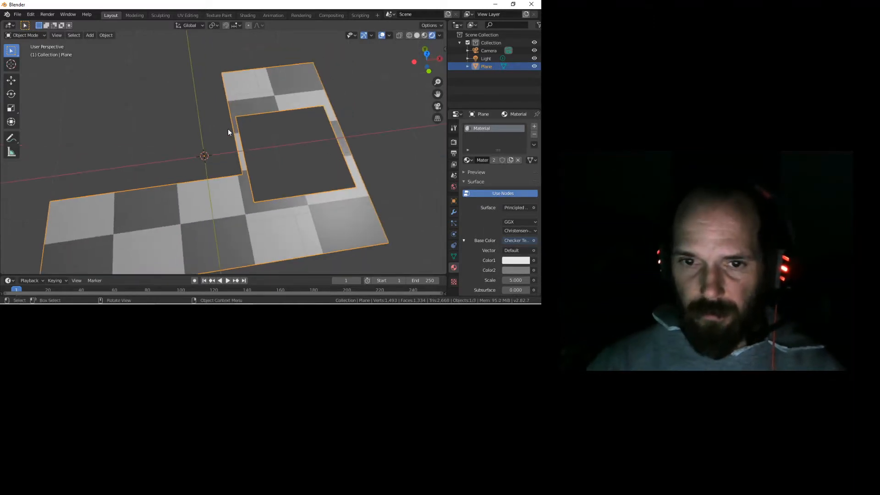
# Run a test render of the checker-textured plane and examine the pattern around the cut-out
pyautogui.moveTo(228, 132); pyautogui.dragTo(211, 169, button='middle')
pyautogui.press('F12')
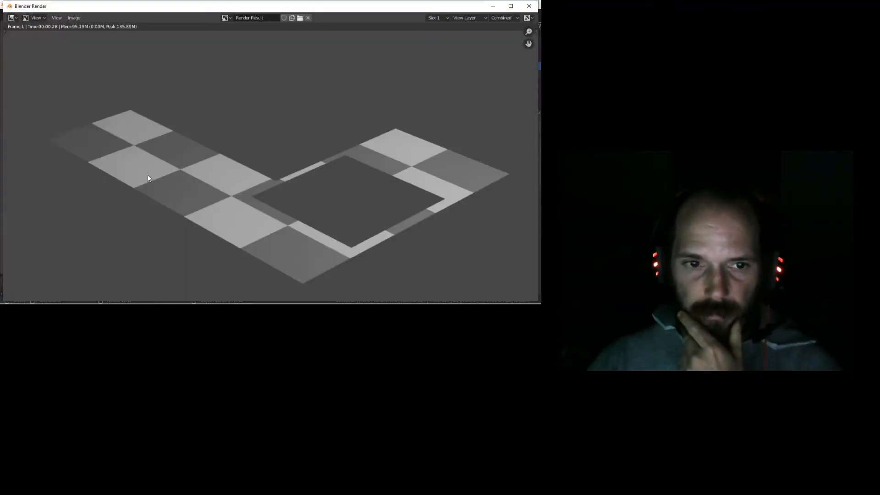
pyautogui.press('Escape')
pyautogui.moveTo(310, 178); pyautogui.dragTo(276, 151, button='middle')
pyautogui.scroll(4, 284, 168)
pyautogui.scroll(-4, 280, 173)
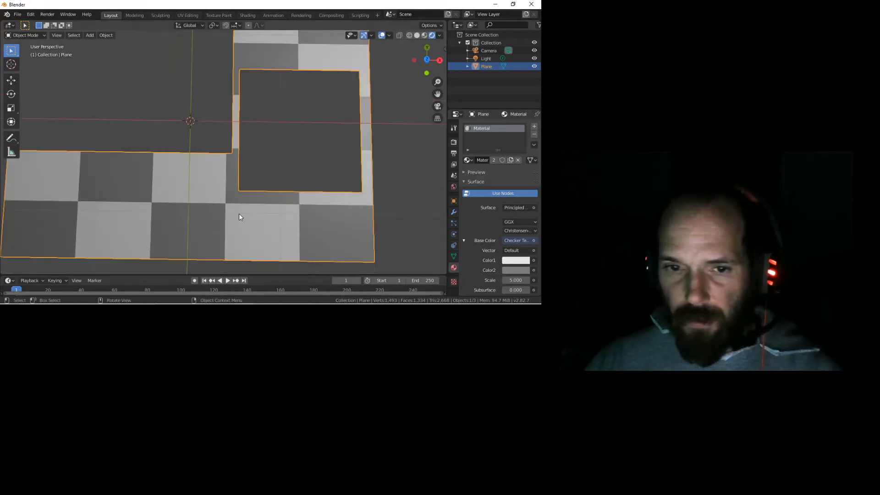
# In Edit Mode, add a Subdivision Surface modifier with viewport level 2 to the plane and display the mesh in wireframe
pyautogui.press('Tab')
pyautogui.click(453, 212)
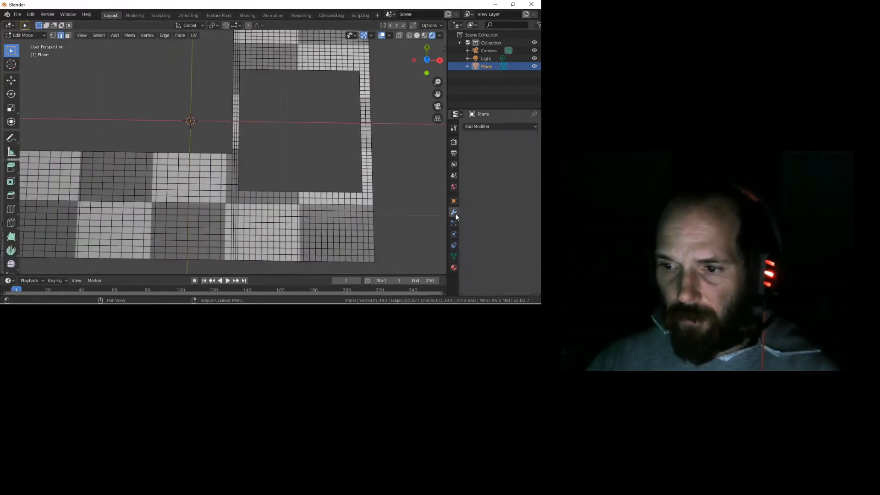
pyautogui.click(472, 127)
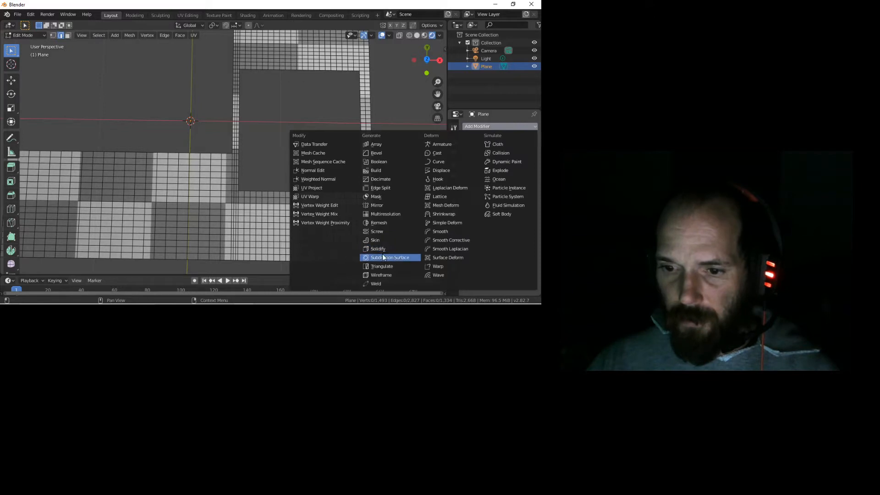
pyautogui.click(388, 257)
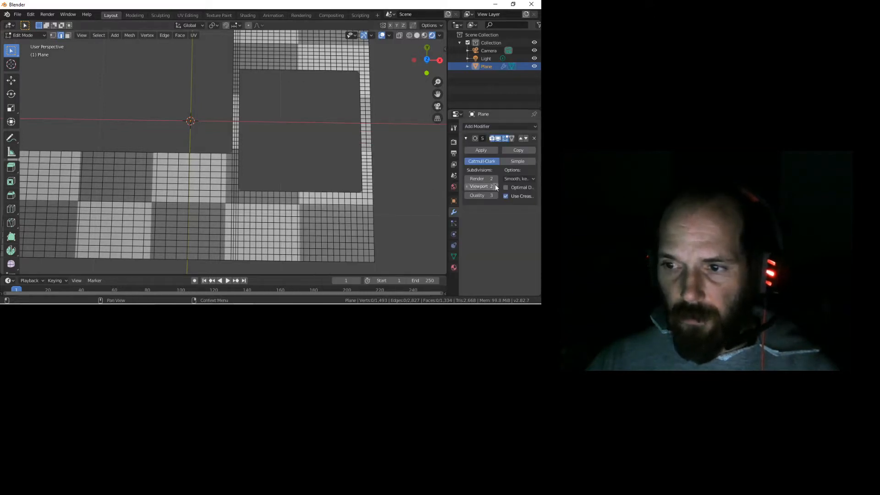
pyautogui.press('z')
pyautogui.click(204, 182)
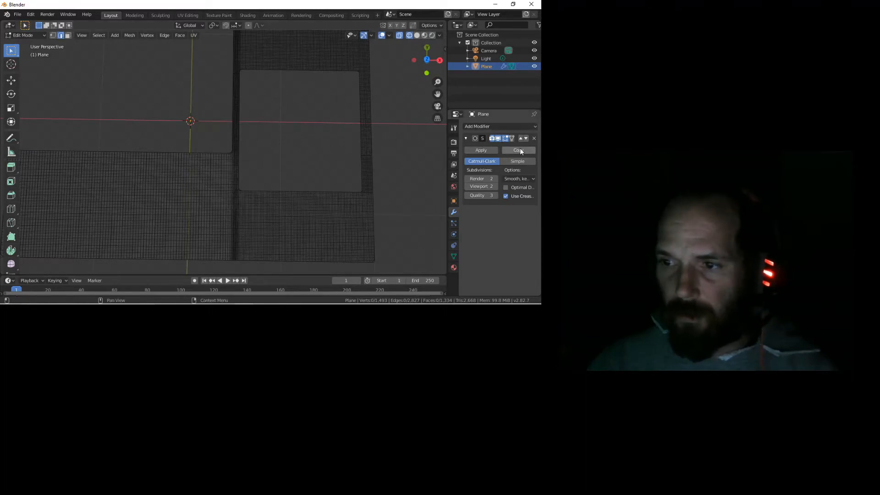
# Try Simple subdivision at viewport levels 2 and 3, examine the mesh density, and remove the modifier
pyautogui.click(518, 161)
pyautogui.moveTo(281, 182); pyautogui.dragTo(200, 196, button='middle')
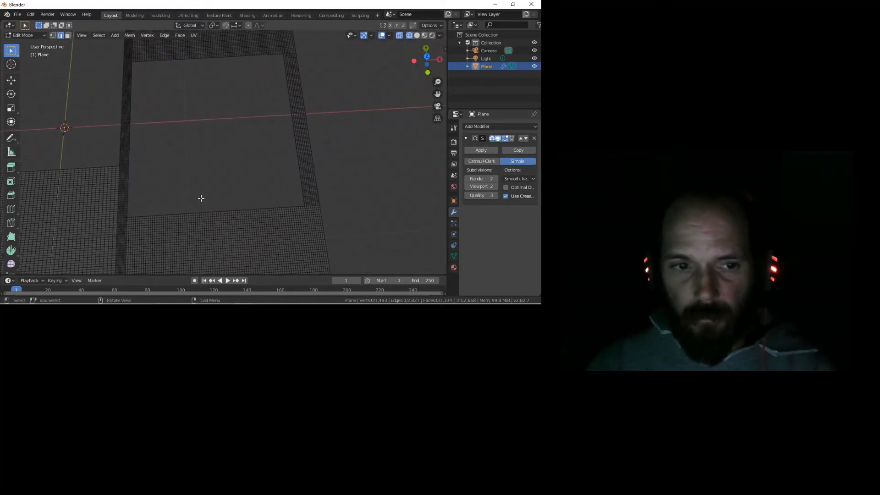
pyautogui.scroll(-2, 220, 148)
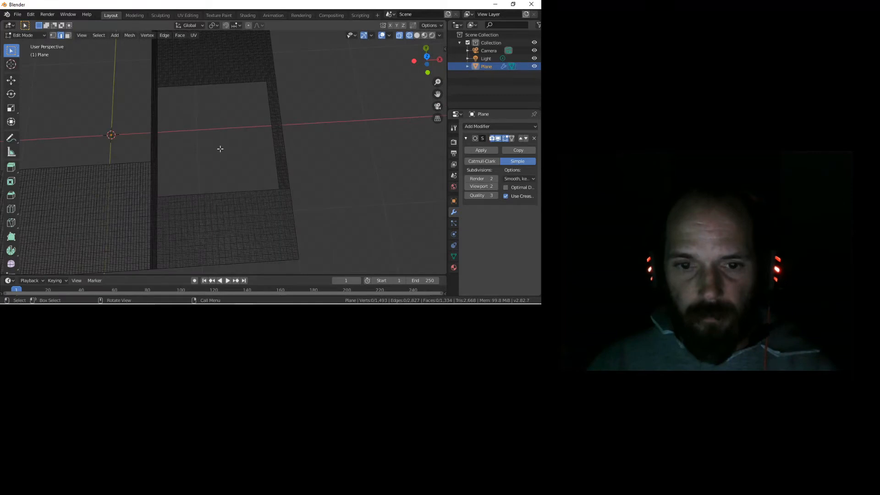
pyautogui.scroll(2, 220, 148)
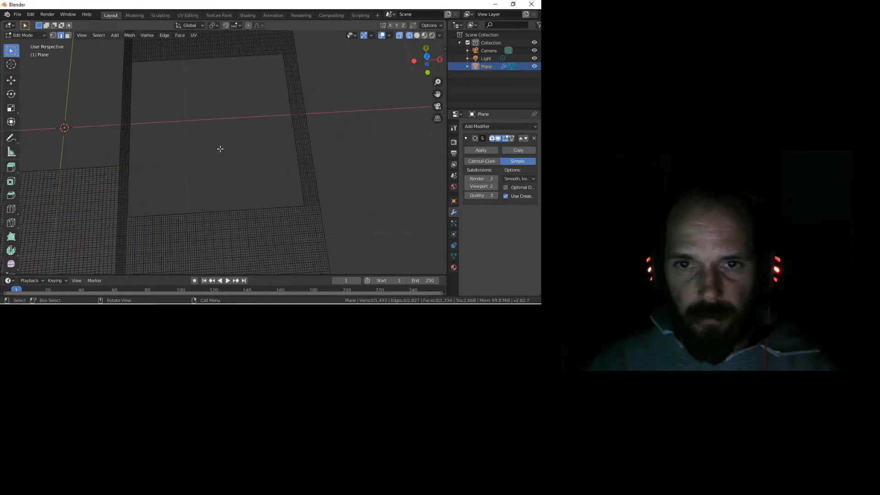
pyautogui.click(496, 186)
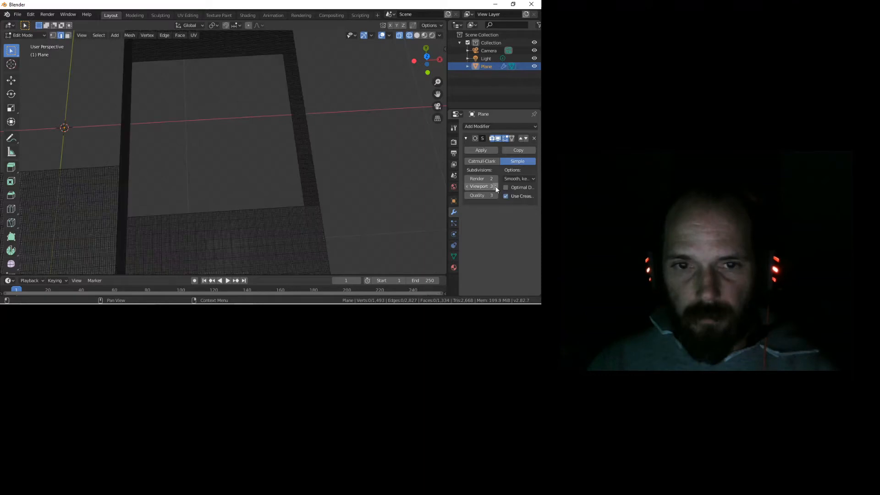
pyautogui.click(468, 186)
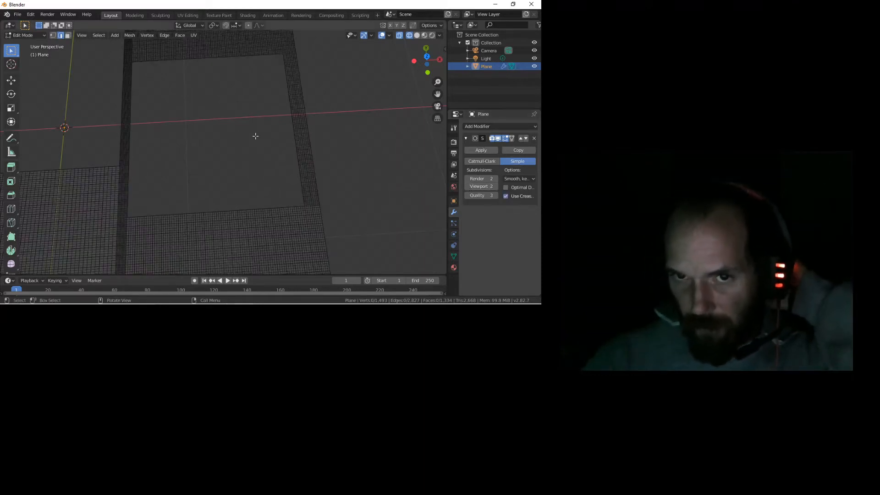
pyautogui.moveTo(257, 123); pyautogui.dragTo(187, 152, button='middle')
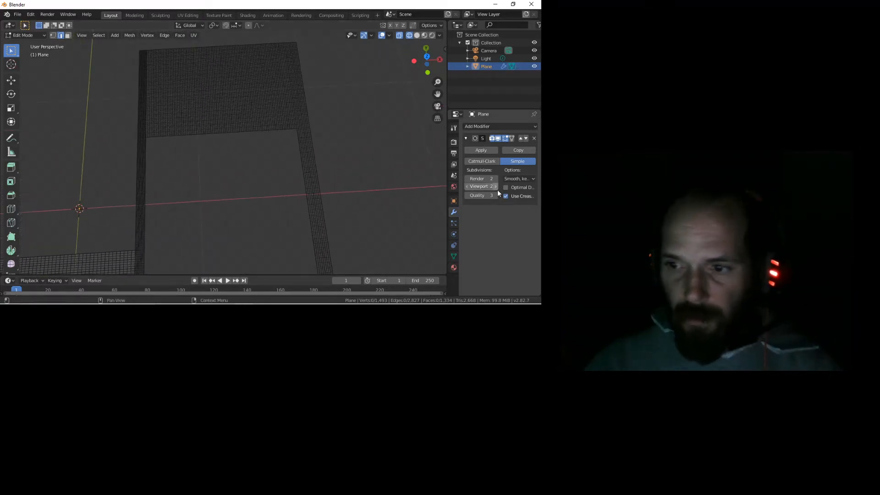
pyautogui.click(535, 138)
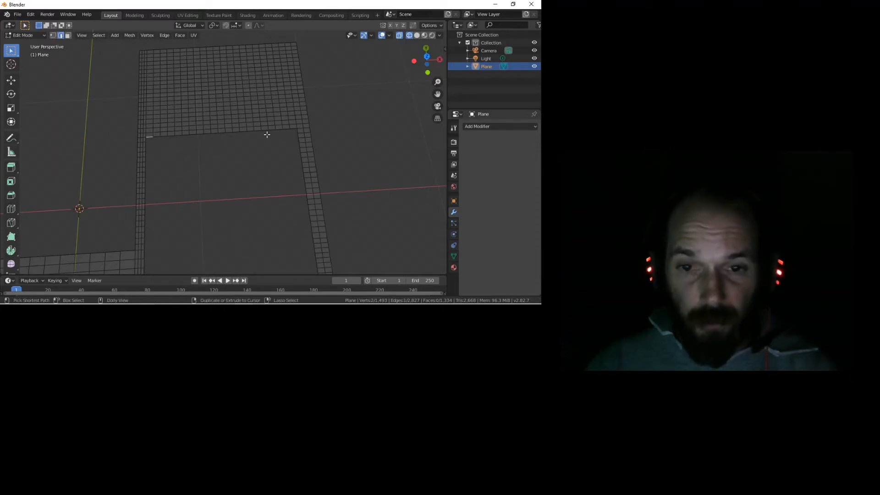
# Select the border edges on all four sides of the rectangular cut-out and move them down about 0.04 m along Z
pyautogui.keyDown('ctrl'); pyautogui.click(294, 128); pyautogui.keyUp('ctrl')
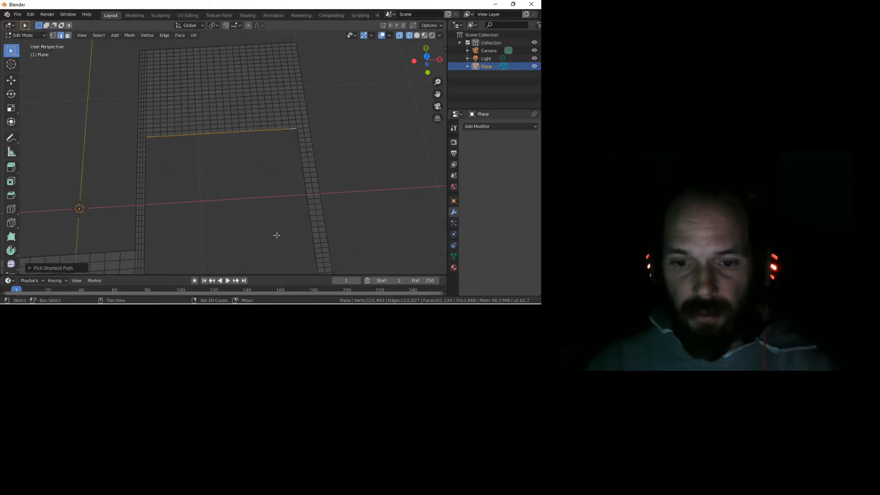
pyautogui.keyDown('shift'); pyautogui.moveTo(275, 234); pyautogui.dragTo(310, 179, button='middle'); pyautogui.keyUp('shift')
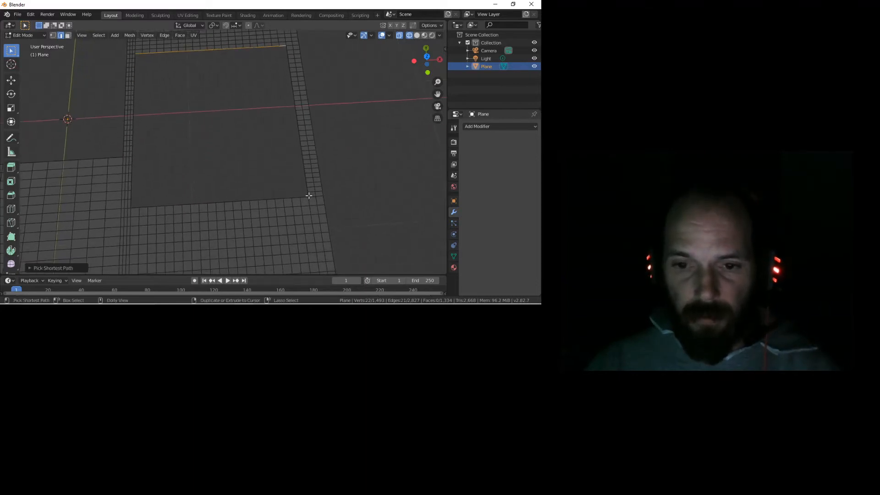
pyautogui.keyDown('ctrl'); pyautogui.click(308, 194); pyautogui.keyUp('ctrl')
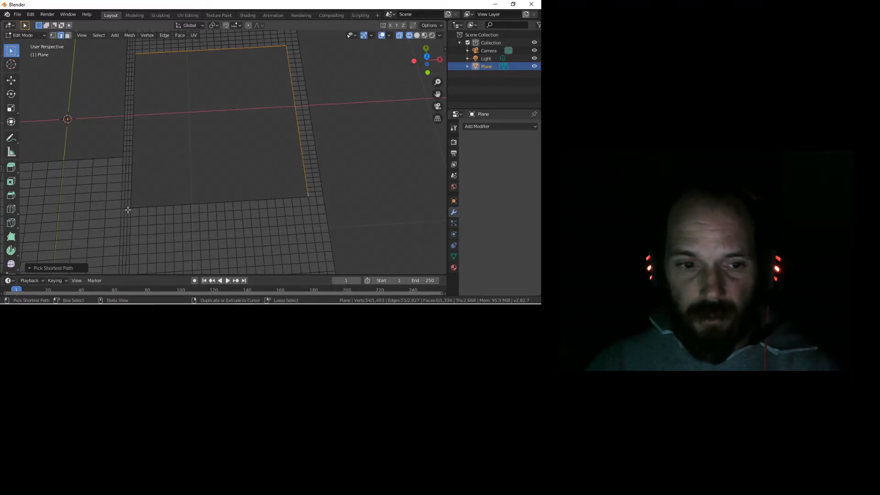
pyautogui.keyDown('ctrl'); pyautogui.click(133, 209); pyautogui.keyUp('ctrl')
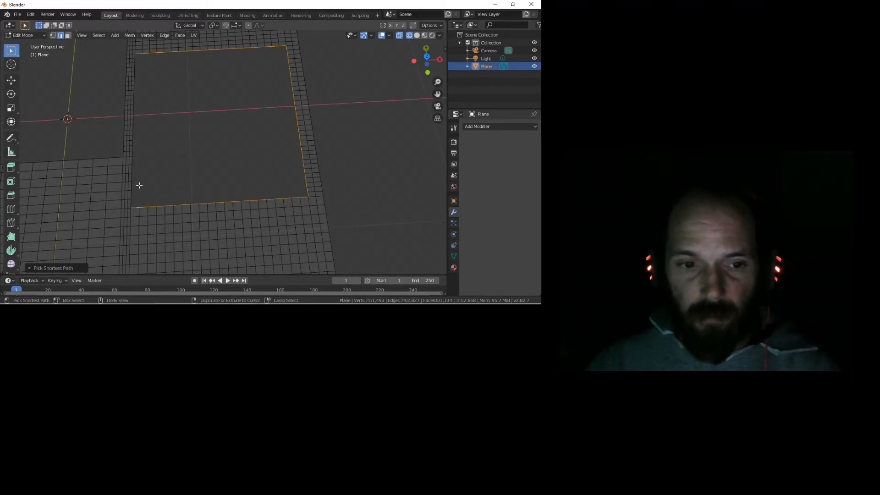
pyautogui.keyDown('ctrl'); pyautogui.click(134, 57); pyautogui.keyUp('ctrl')
pyautogui.moveTo(199, 122); pyautogui.dragTo(227, 131, button='middle')
pyautogui.press('e')
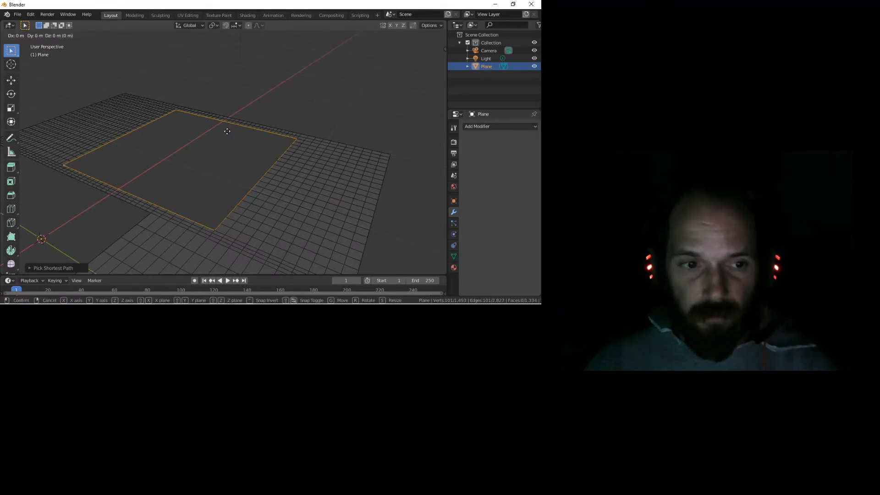
pyautogui.press('z')
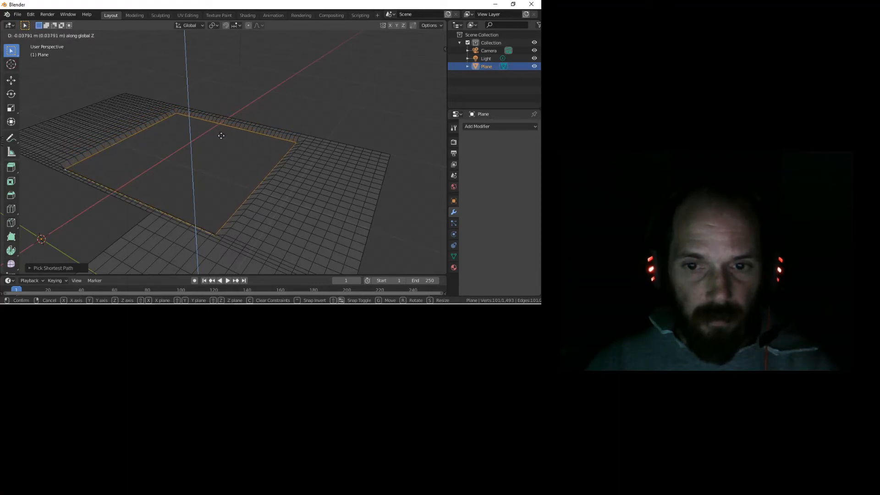
pyautogui.click(221, 134)
# Add a Subdivision Surface modifier to the plane and set its subdivision type to Simple
pyautogui.moveTo(258, 127); pyautogui.dragTo(210, 149, button='middle')
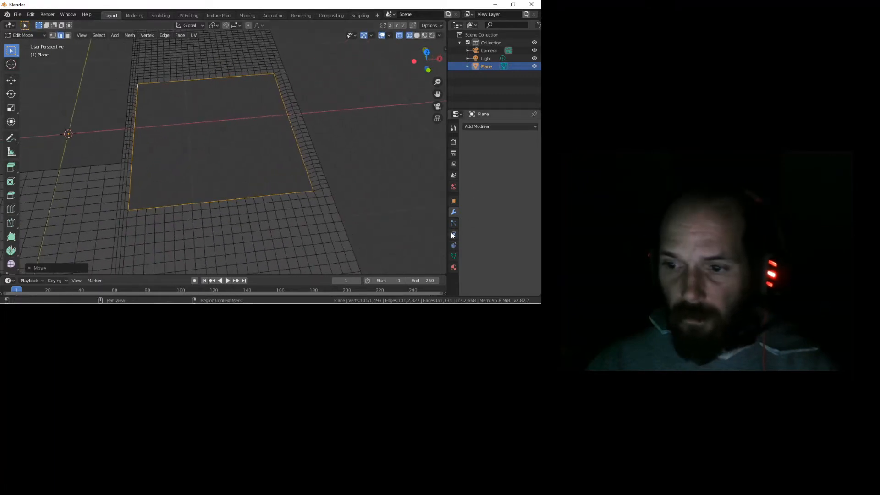
pyautogui.click(489, 127)
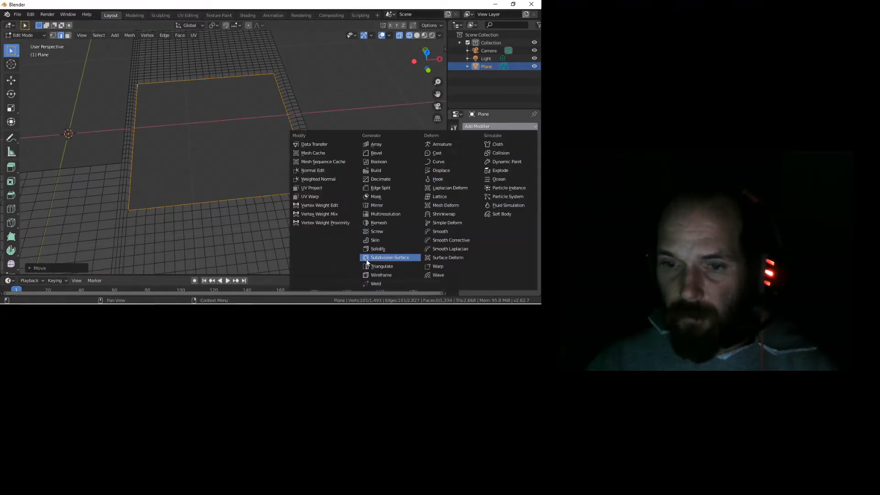
pyautogui.click(385, 257)
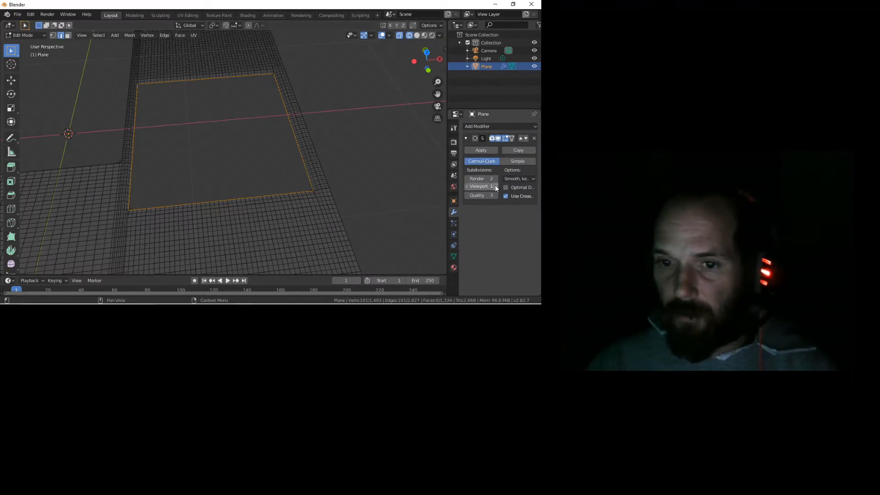
pyautogui.click(520, 162)
# Nudge the cut-out's border edges slightly along the Z axis
pyautogui.moveTo(295, 183); pyautogui.dragTo(262, 159, button='middle')
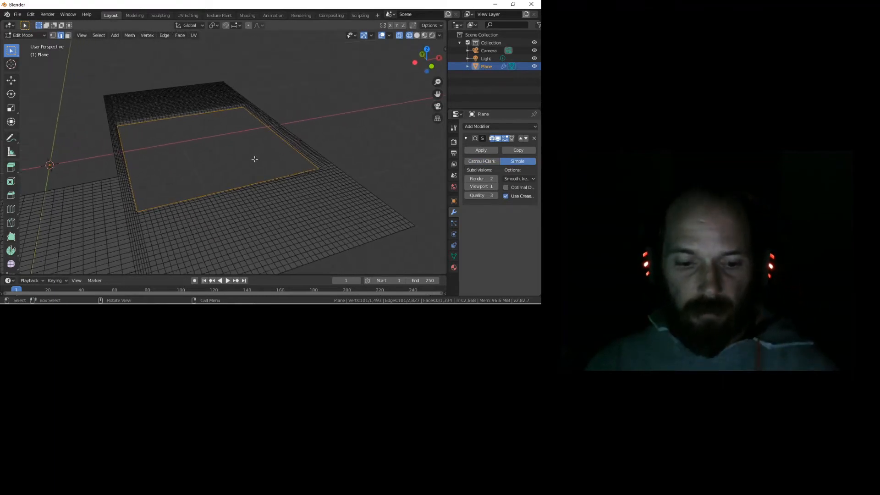
pyautogui.press('e')
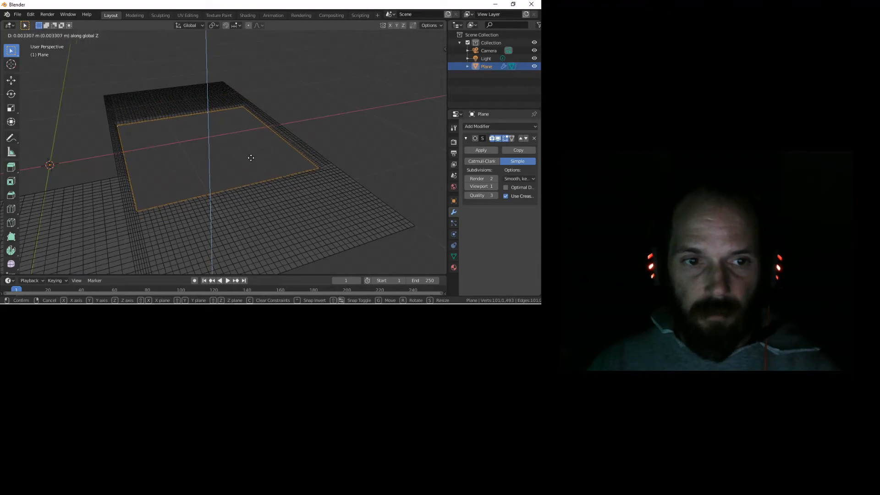
pyautogui.click(252, 159)
# Select the L-shape's inner outline edges, along the wide strip to the inner corner and up the full outer side of the cut-out section
pyautogui.keyDown('shift'); pyautogui.moveTo(115, 194); pyautogui.dragTo(391, 148, button='middle'); pyautogui.keyUp('shift')
pyautogui.click(85, 202)
pyautogui.moveTo(93, 200); pyautogui.dragTo(207, 204, button='middle')
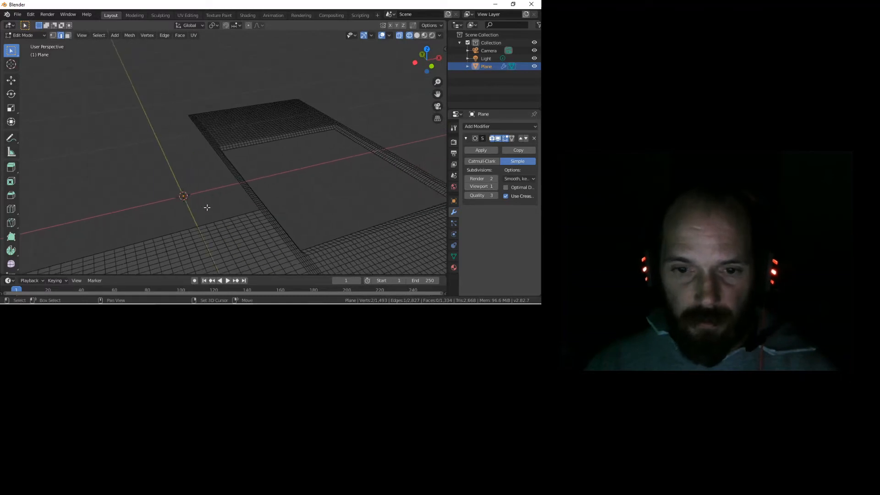
pyautogui.keyDown('ctrl'); pyautogui.click(256, 212); pyautogui.keyUp('ctrl')
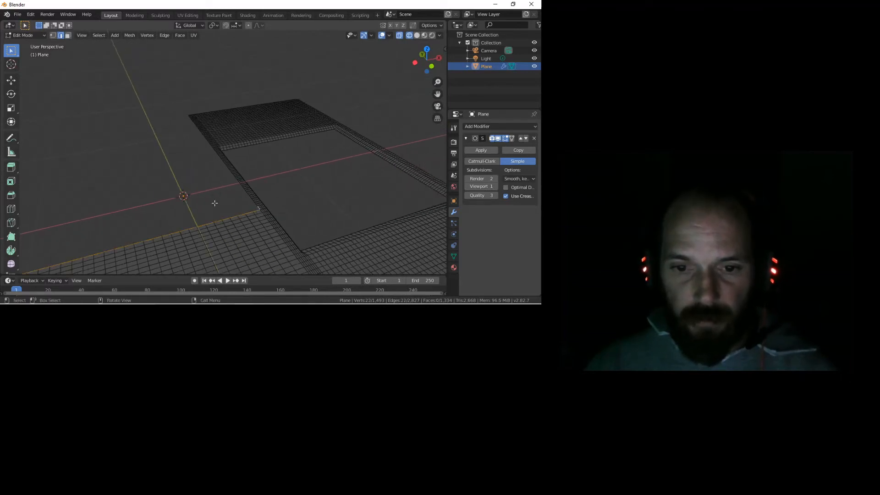
pyautogui.scroll(2, 226, 201)
pyautogui.keyDown('shift'); pyautogui.moveTo(275, 201); pyautogui.dragTo(226, 131, button='middle'); pyautogui.keyUp('shift')
pyautogui.scroll(2, 226, 131)
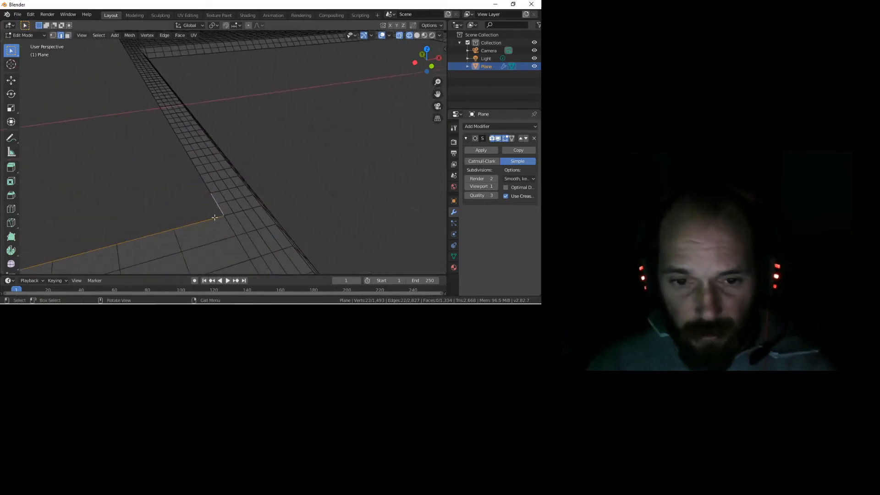
pyautogui.scroll(1, 217, 205)
pyautogui.keyDown('shift'); pyautogui.moveTo(151, 126); pyautogui.dragTo(244, 274, button='middle'); pyautogui.keyUp('shift')
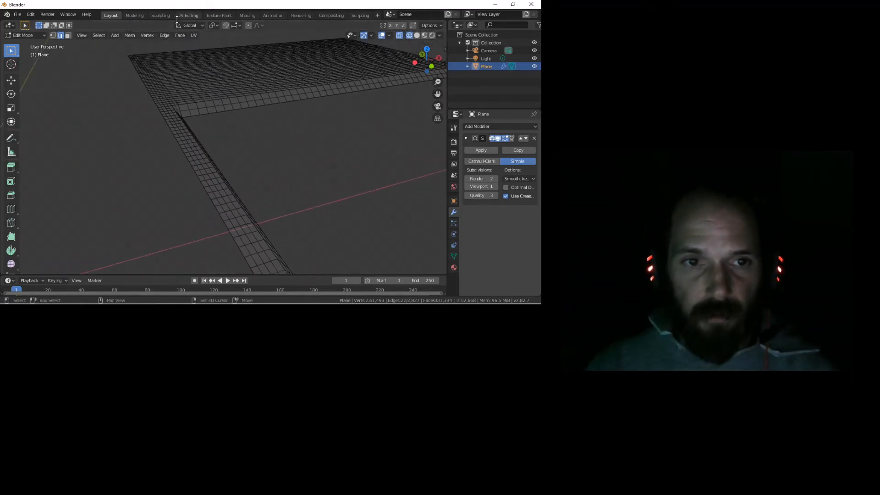
pyautogui.keyDown('shift'); pyautogui.moveTo(167, 67); pyautogui.dragTo(160, 116, button='middle'); pyautogui.keyUp('shift')
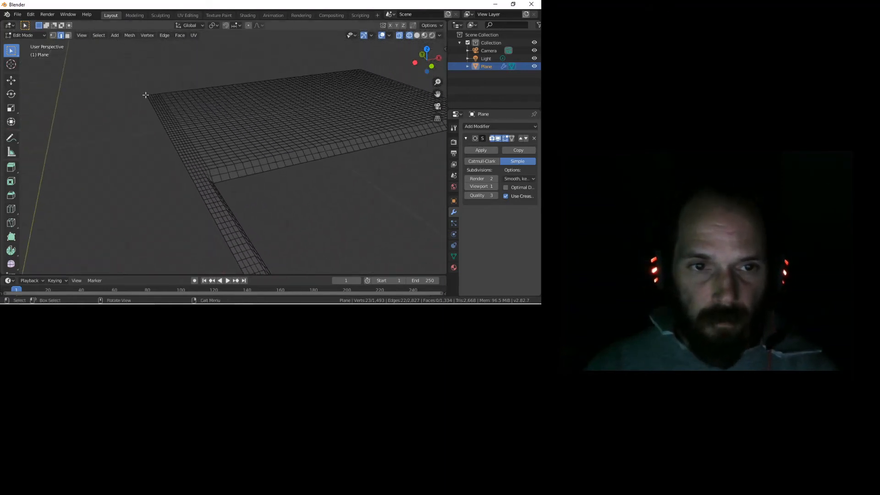
pyautogui.keyDown('ctrl'); pyautogui.click(149, 98); pyautogui.keyUp('ctrl')
pyautogui.moveTo(149, 98); pyautogui.dragTo(380, 178, button='middle')
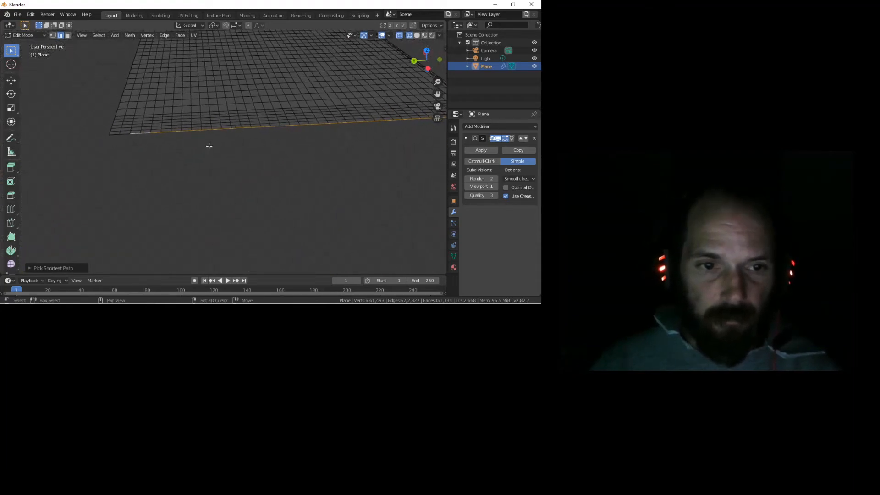
pyautogui.keyDown('ctrl'); pyautogui.click(114, 135); pyautogui.keyUp('ctrl')
# Move the selected inner outline edges of the L-shape down about 0.03 m along Z
pyautogui.scroll(-6, 222, 157)
pyautogui.moveTo(269, 173); pyautogui.dragTo(228, 130, button='middle')
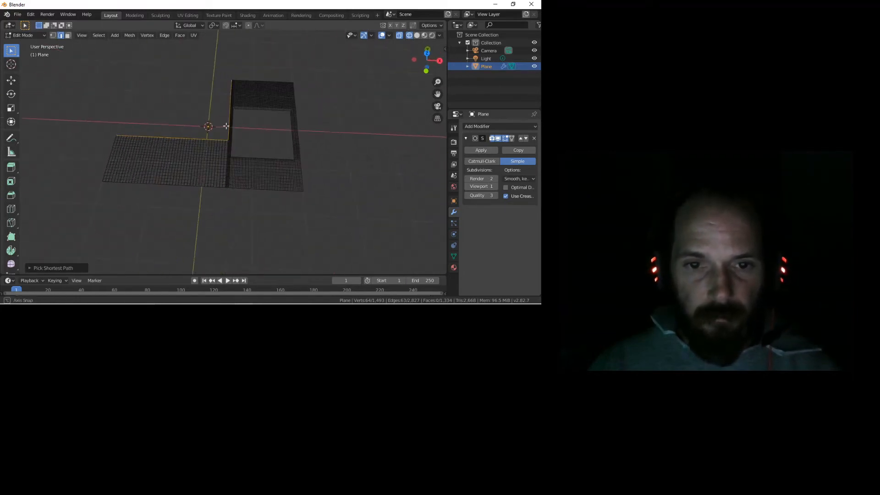
pyautogui.scroll(6, 224, 125)
pyautogui.scroll(-5, 225, 171)
pyautogui.moveTo(225, 172); pyautogui.dragTo(203, 128, button='middle')
pyautogui.press('g')
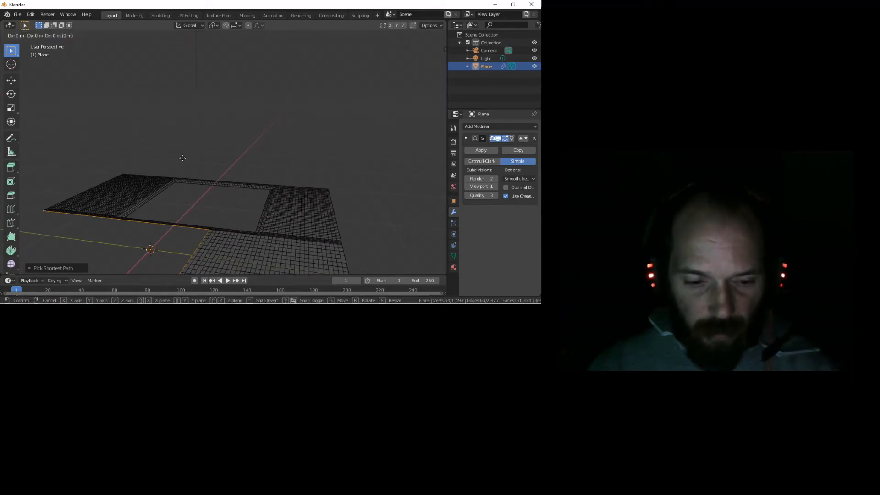
pyautogui.press('z')
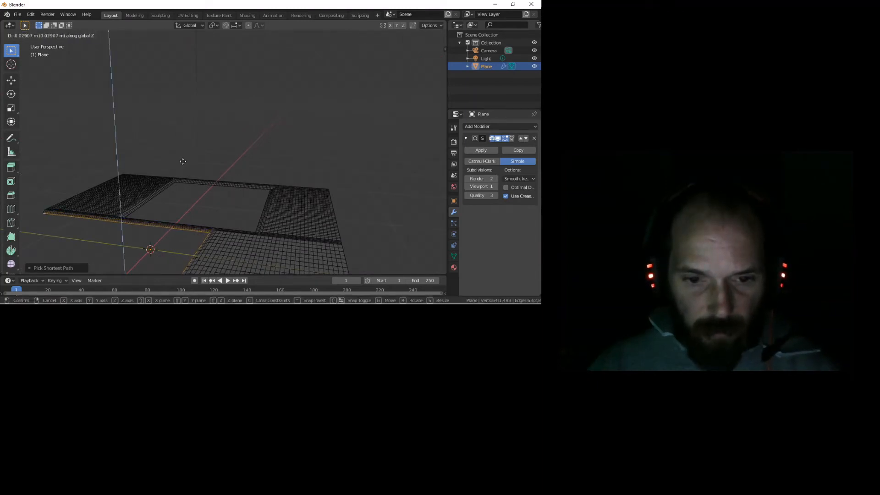
pyautogui.click(184, 162)
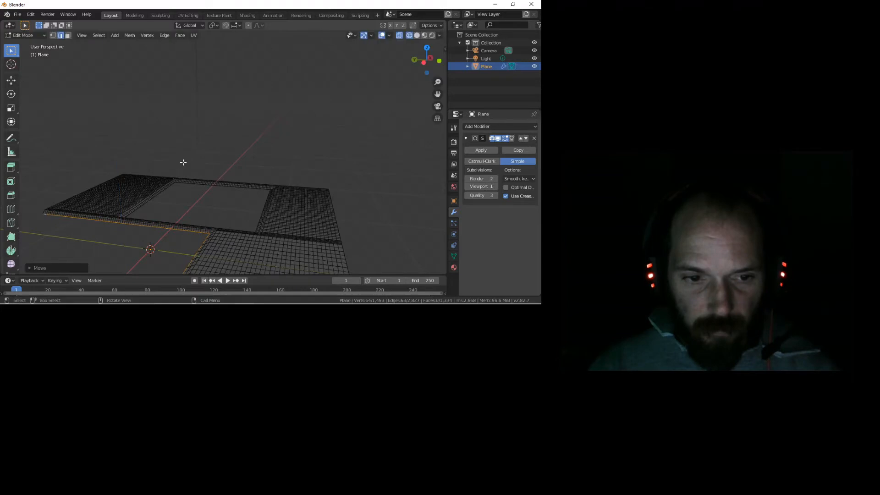
pyautogui.moveTo(184, 162); pyautogui.dragTo(158, 206, button='middle')
pyautogui.scroll(-3, 196, 175)
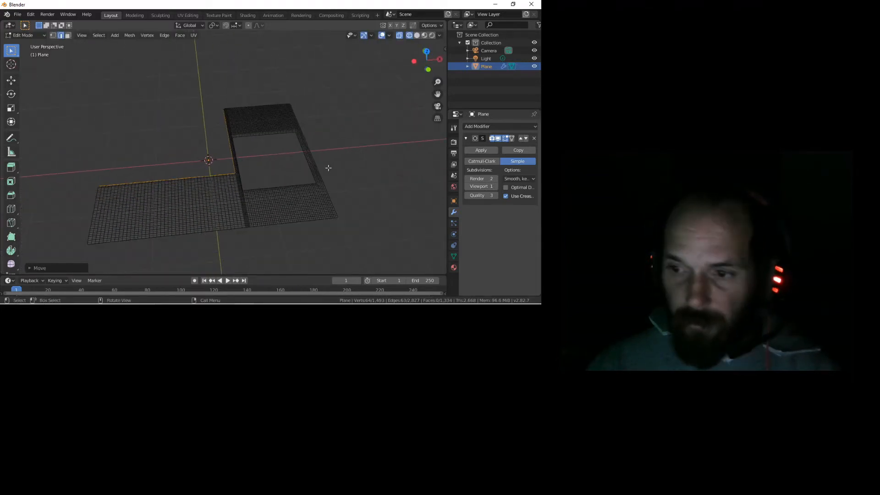
# Raise the Subdivision Surface viewport level to 2 and render a test image through the camera
pyautogui.click(496, 187)
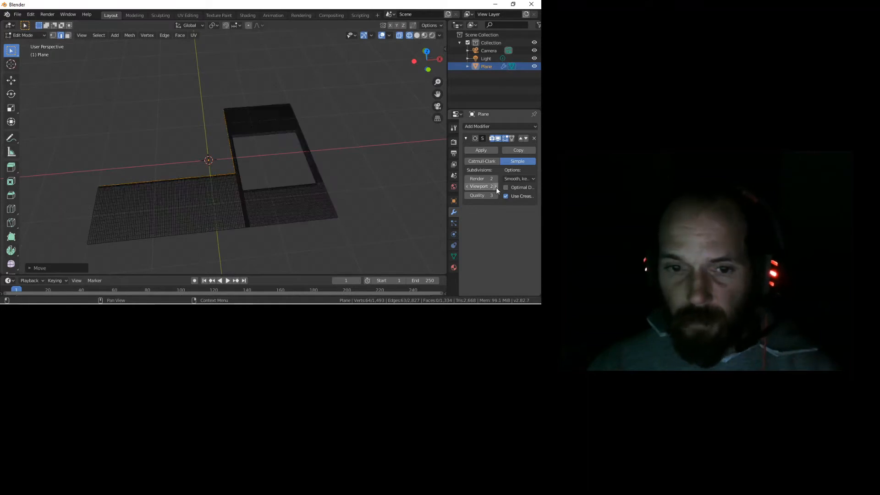
pyautogui.moveTo(214, 165); pyautogui.dragTo(228, 142, button='middle')
pyautogui.press('KP_0')
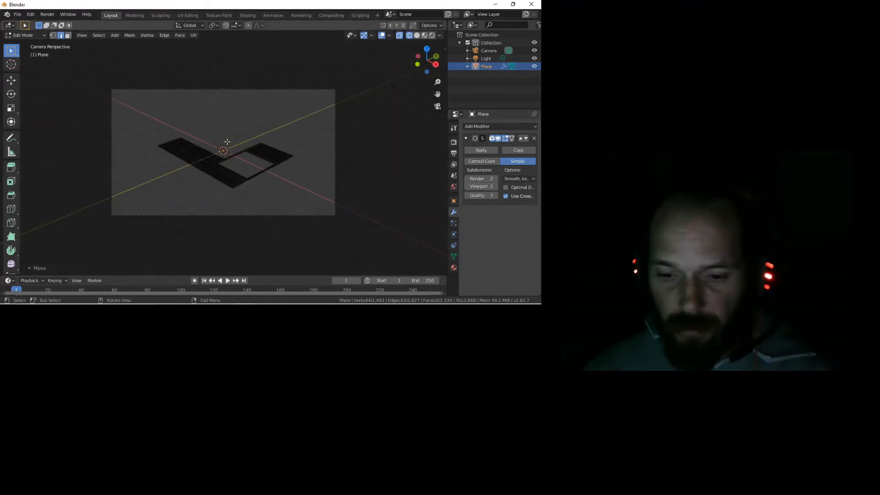
pyautogui.press('F12')
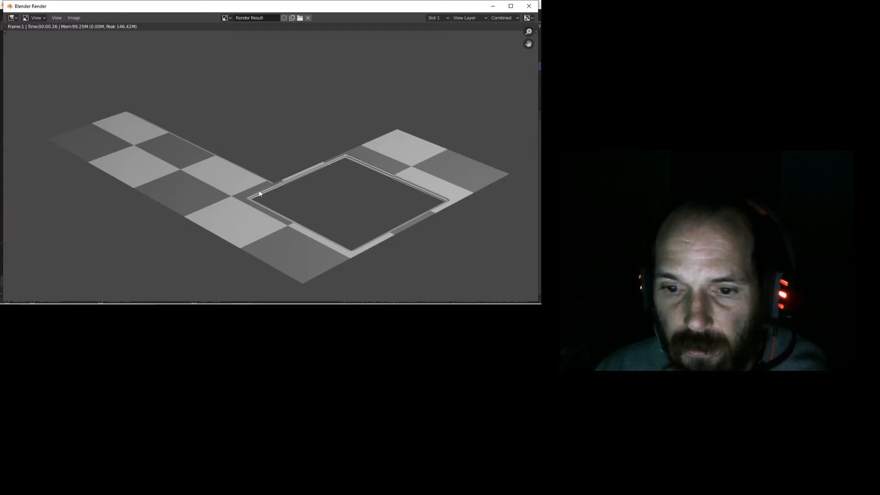
pyautogui.press('Escape')
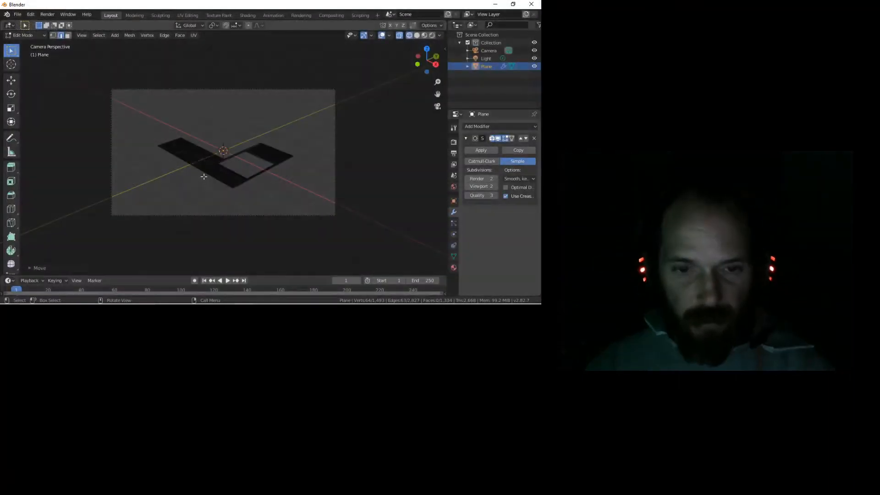
# Clear the edge selection and switch the viewport to Material Preview shading around the cut-out
pyautogui.press('KP_7')
pyautogui.moveTo(203, 177); pyautogui.dragTo(212, 130, button='middle')
pyautogui.click(191, 135)
pyautogui.press('z')
pyautogui.click(218, 191)
pyautogui.moveTo(220, 195)
pyautogui.mouseDown(button='middle')
pyautogui.moveTo(269, 204)
pyautogui.moveTo(286, 92)
pyautogui.moveTo(174, 207)
pyautogui.moveTo(185, 151)
pyautogui.mouseUp(button='middle')
pyautogui.scroll(5, 290, 74)
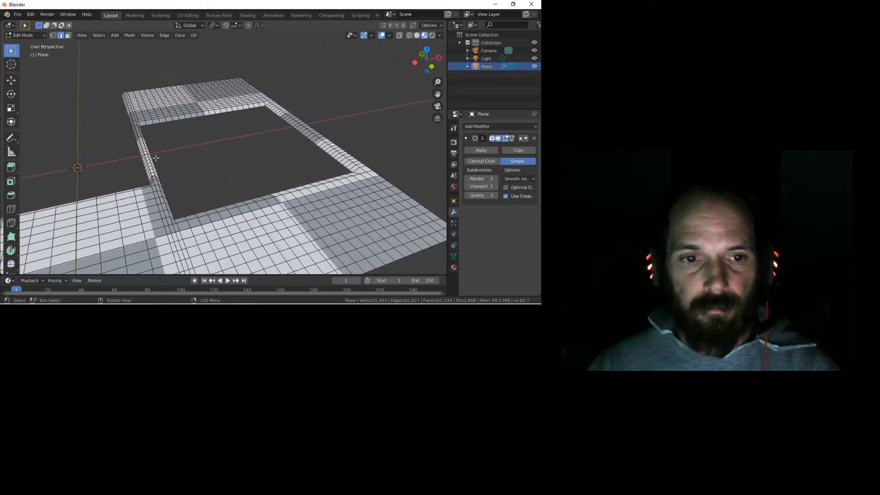
# Leave Edit Mode and apply Shade Smooth to the plane
pyautogui.scroll(2, 156, 157)
pyautogui.press('Tab')
pyautogui.scroll(-3, 128, 165)
pyautogui.moveTo(121, 170); pyautogui.dragTo(265, 157, button='middle')
pyautogui.rightClick(195, 167)
pyautogui.click(192, 167)
pyautogui.scroll(-3, 200, 194)
pyautogui.scroll(-2, 199, 193)
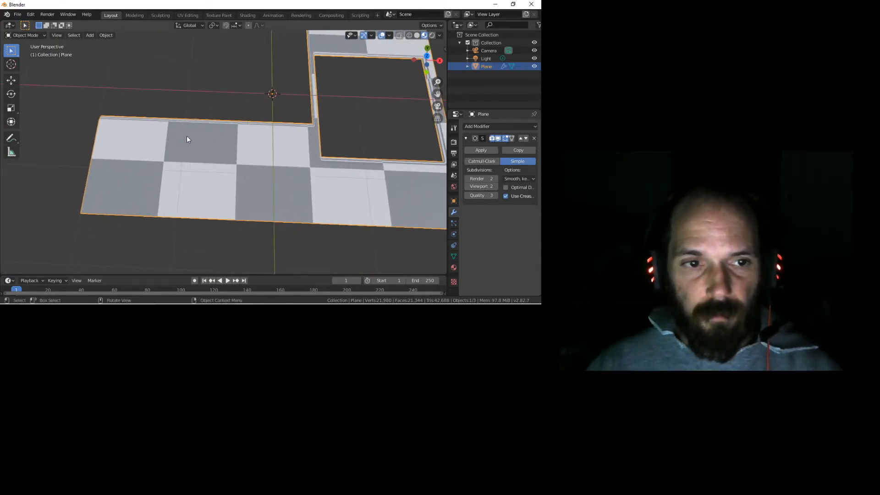
# Select a rectangular outline of edges in the wide strip, one grid row or so inside its border
pyautogui.press('Tab')
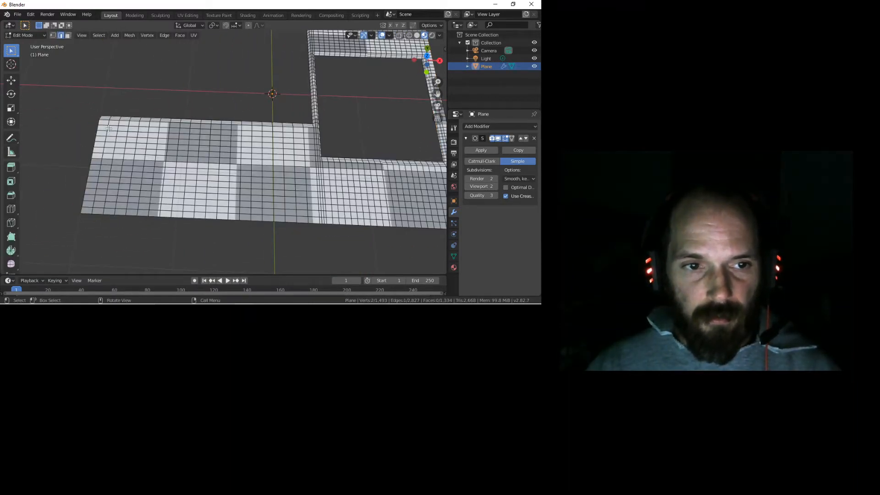
pyautogui.keyDown('ctrl'); pyautogui.click(94, 205); pyautogui.keyUp('ctrl')
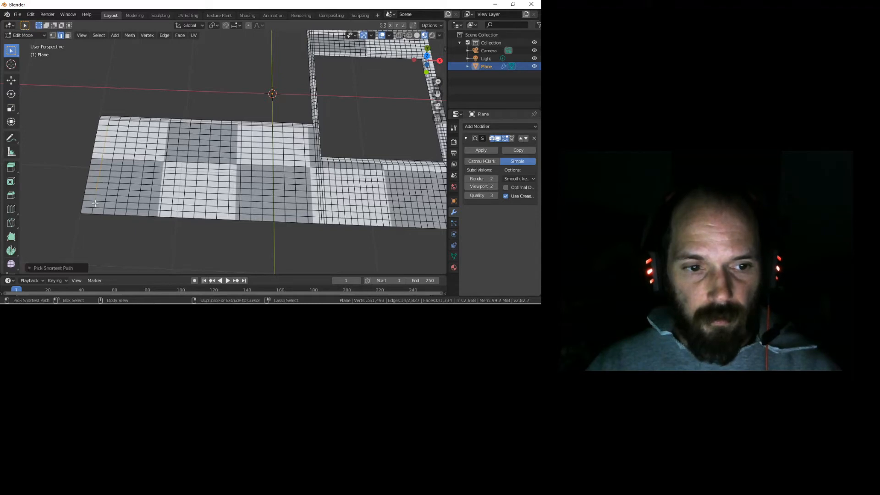
pyautogui.keyDown('shift'); pyautogui.click(95, 202); pyautogui.keyUp('shift')
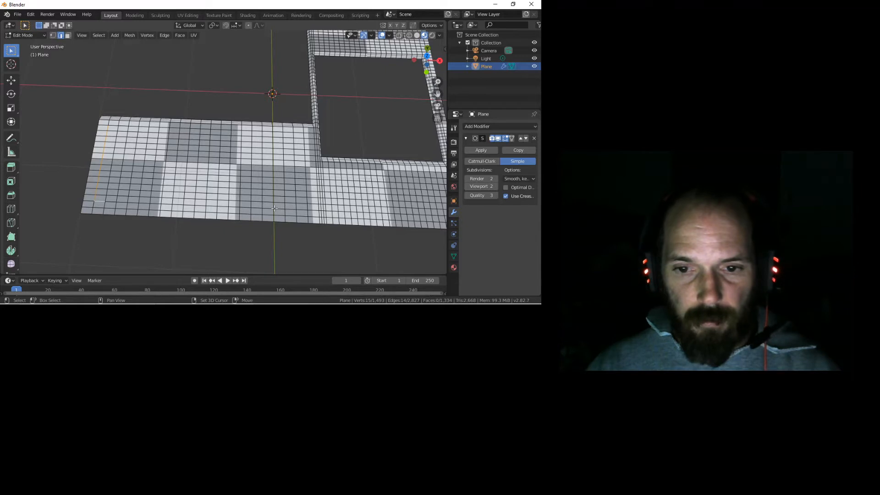
pyautogui.keyDown('ctrl'); pyautogui.click(301, 208); pyautogui.keyUp('ctrl')
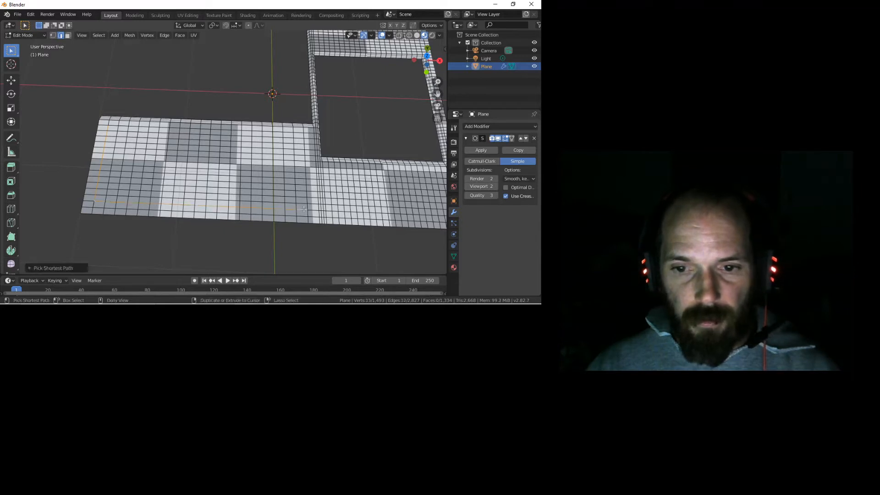
pyautogui.keyDown('ctrl'); pyautogui.click(305, 137); pyautogui.keyUp('ctrl')
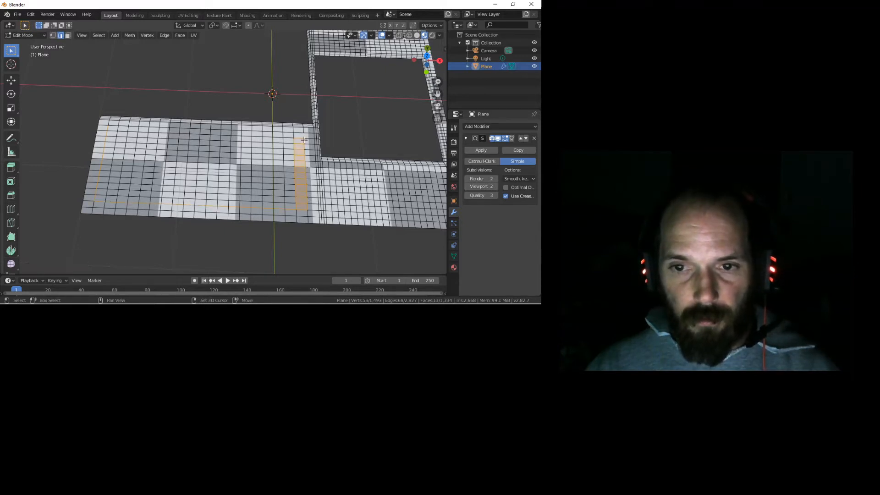
pyautogui.hotkey('ctrl', 'z')
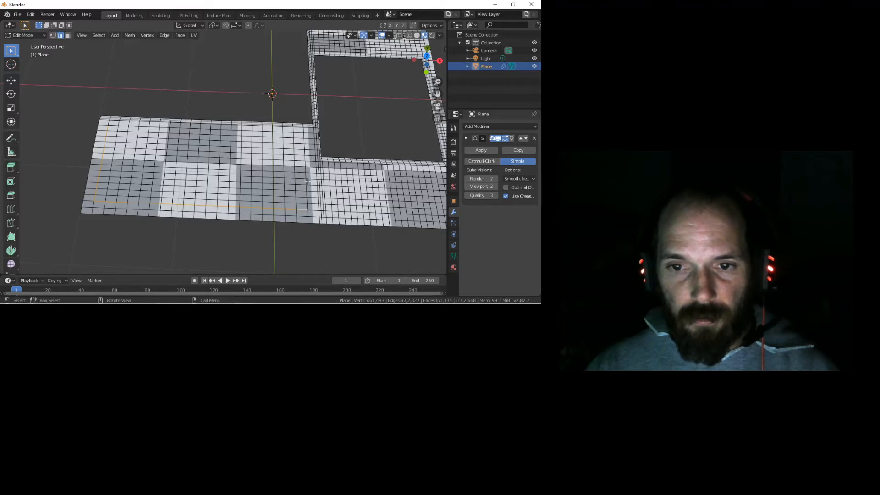
pyautogui.keyDown('ctrl'); pyautogui.click(304, 136); pyautogui.keyUp('ctrl')
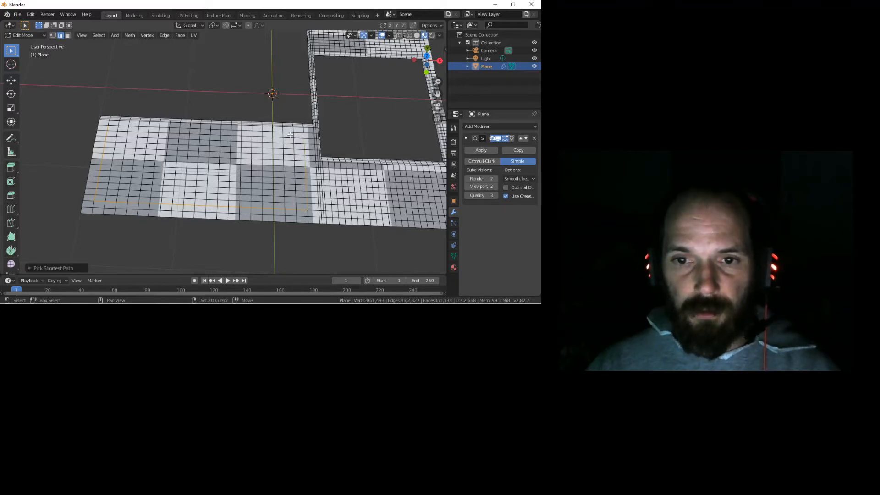
pyautogui.keyDown('shift'); pyautogui.click(211, 134); pyautogui.keyUp('shift')
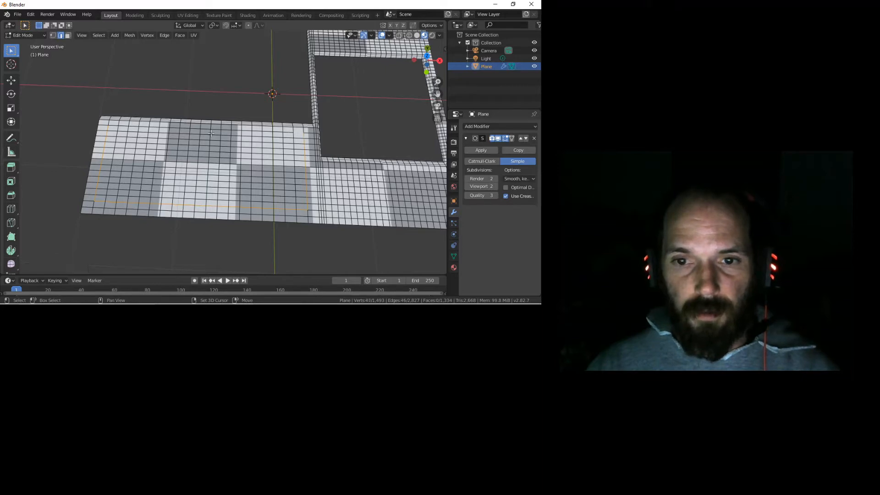
pyautogui.keyDown('ctrl'); pyautogui.click(113, 126); pyautogui.keyUp('ctrl')
# Try to lower the selected rectangular edge outline of the wide strip along Z
pyautogui.moveTo(177, 177); pyautogui.dragTo(228, 138, button='middle')
pyautogui.moveTo(179, 173); pyautogui.dragTo(196, 141, button='middle')
pyautogui.press('g')
pyautogui.press('z')
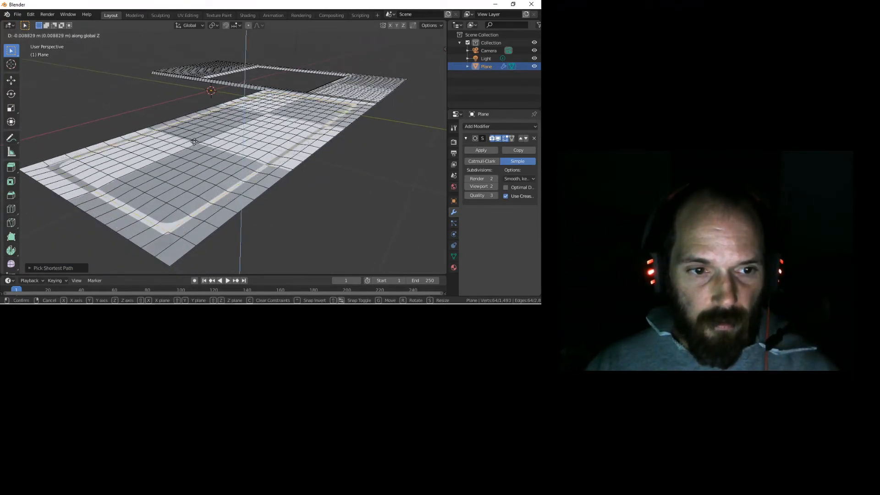
pyautogui.rightClick(195, 142)
# In face selection mode, select the whole rectangular block of faces inside the wide strip, leaving a border about two faces wide
pyautogui.moveTo(206, 137); pyautogui.dragTo(162, 151, button='middle')
pyautogui.scroll(-3, 163, 151)
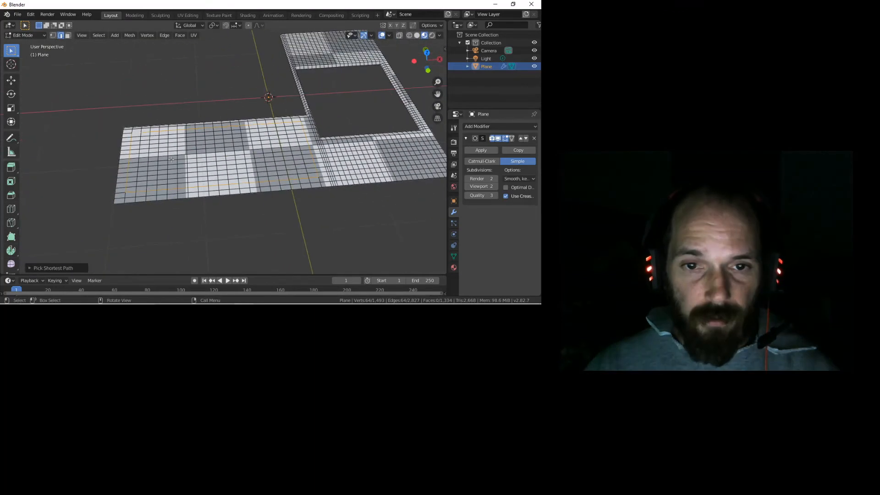
pyautogui.scroll(2, 163, 151)
pyautogui.click(67, 35)
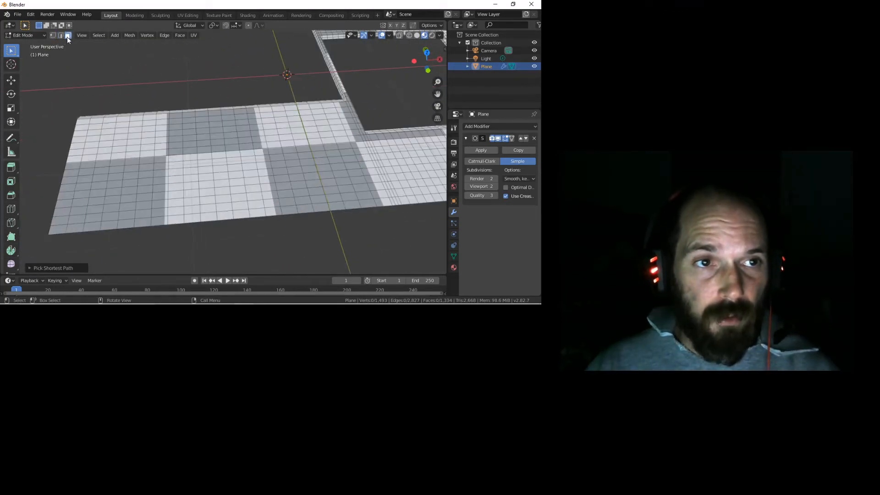
pyautogui.click(93, 127)
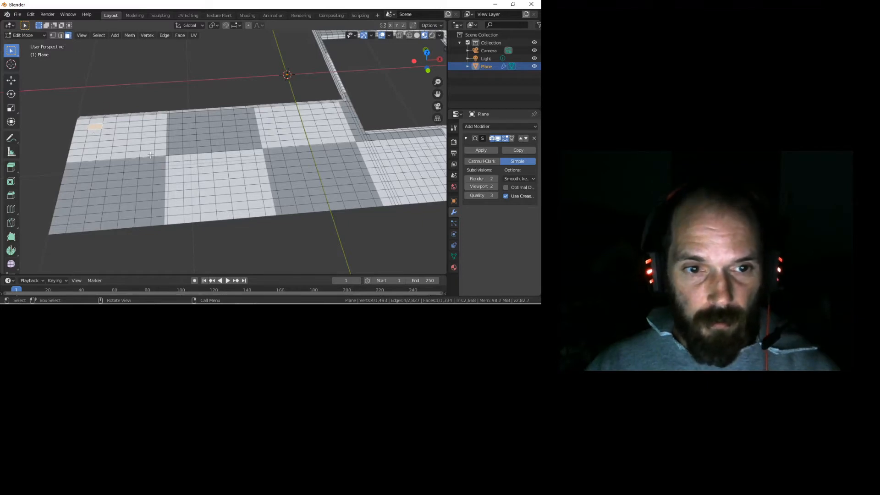
pyautogui.keyDown('shift'); pyautogui.click(360, 188); pyautogui.keyUp('shift')
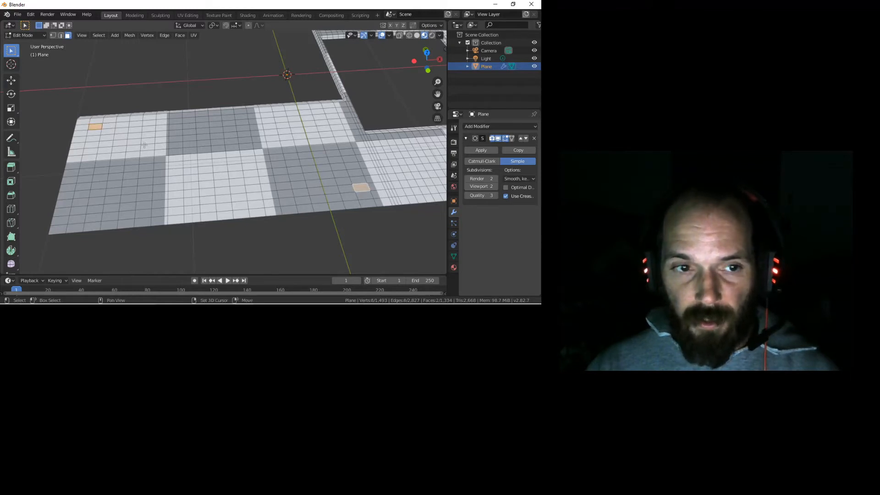
pyautogui.keyDown('ctrl'); pyautogui.click(81, 212); pyautogui.keyUp('ctrl')
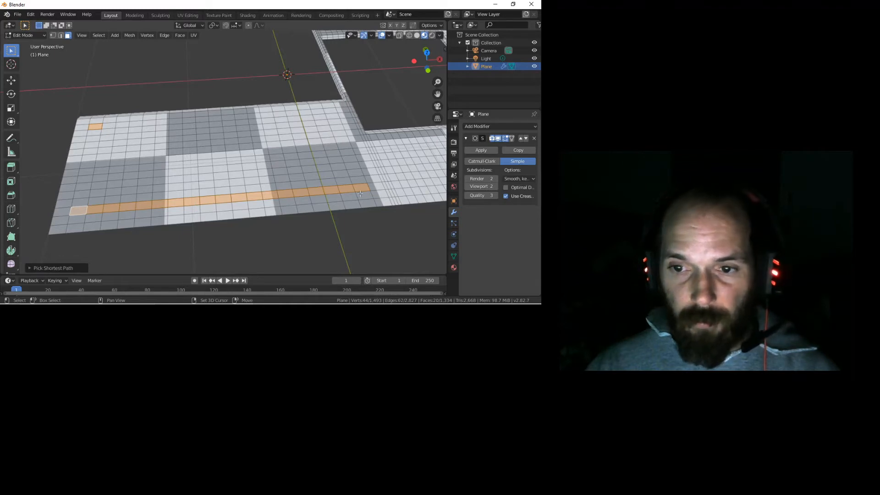
pyautogui.keyDown('ctrl'); pyautogui.keyDown('shift'); pyautogui.click(331, 110); pyautogui.keyUp('shift'); pyautogui.keyUp('ctrl')
# Move the selected block of faces down about 0.02 m along Z to form a recessed panel
pyautogui.moveTo(331, 110); pyautogui.dragTo(191, 158, button='middle')
pyautogui.press('g')
pyautogui.press('z')
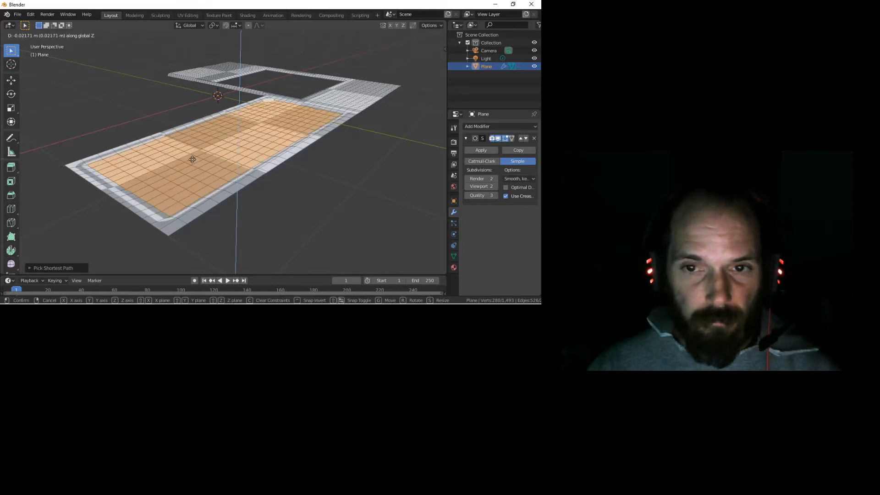
pyautogui.click(193, 159)
pyautogui.moveTo(192, 160); pyautogui.dragTo(394, 193, button='middle')
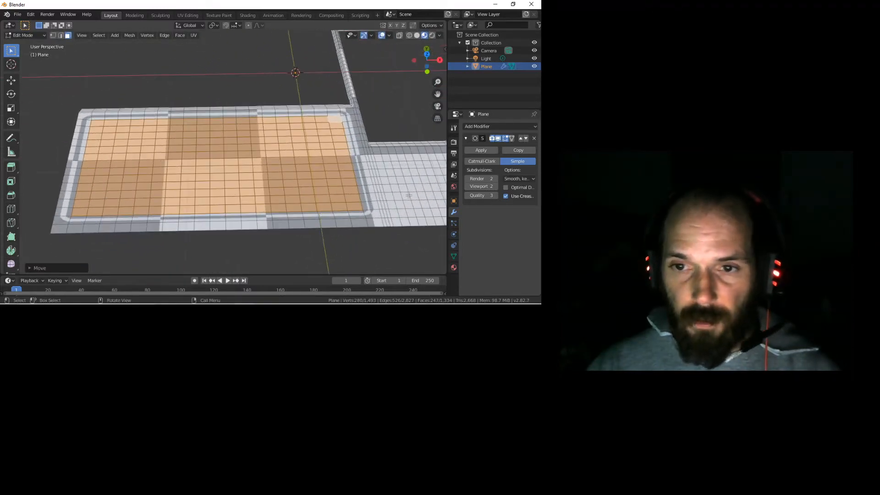
# Raise the Subdivision Surface viewport level to 3 and check the mesh density in wireframe shading
pyautogui.click(495, 185)
pyautogui.moveTo(390, 69)
pyautogui.mouseDown(button='middle')
pyautogui.moveTo(236, 163)
pyautogui.moveTo(257, 163)
pyautogui.moveTo(98, 134)
pyautogui.moveTo(246, 138)
pyautogui.moveTo(252, 147)
pyautogui.moveTo(213, 189)
pyautogui.moveTo(226, 191)
pyautogui.moveTo(189, 199)
pyautogui.moveTo(231, 188)
pyautogui.mouseUp(button='middle')
pyautogui.press('z')
pyautogui.click(234, 168)
pyautogui.moveTo(266, 139); pyautogui.dragTo(210, 172, button='middle')
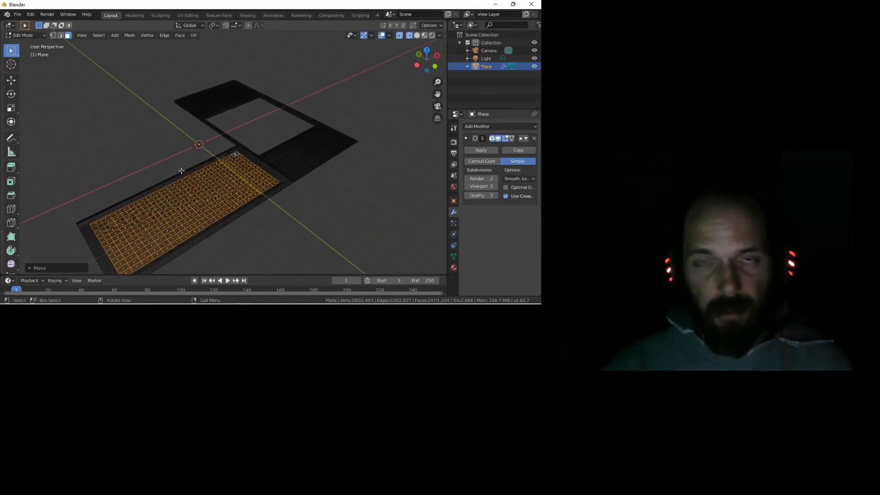
pyautogui.moveTo(244, 174); pyautogui.dragTo(361, 159, button='middle')
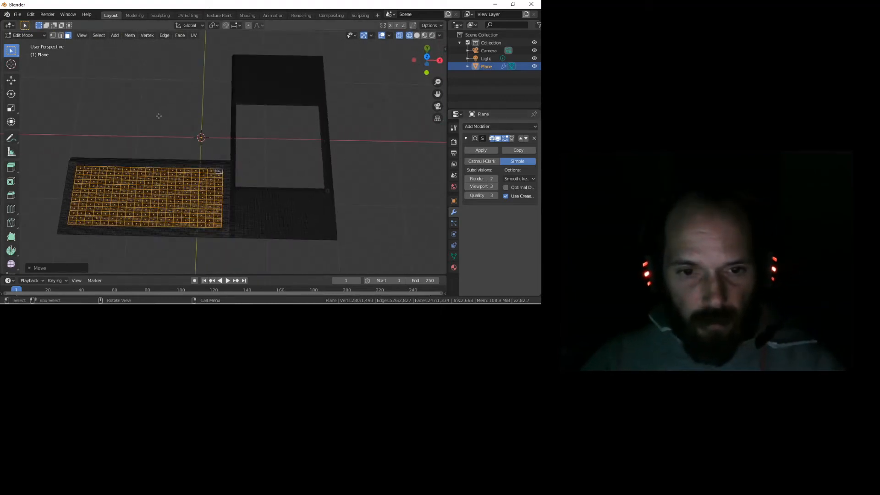
# Remove the Subdivision Surface modifier from the plane and show it in Object Mode with solid shading
pyautogui.press('a')
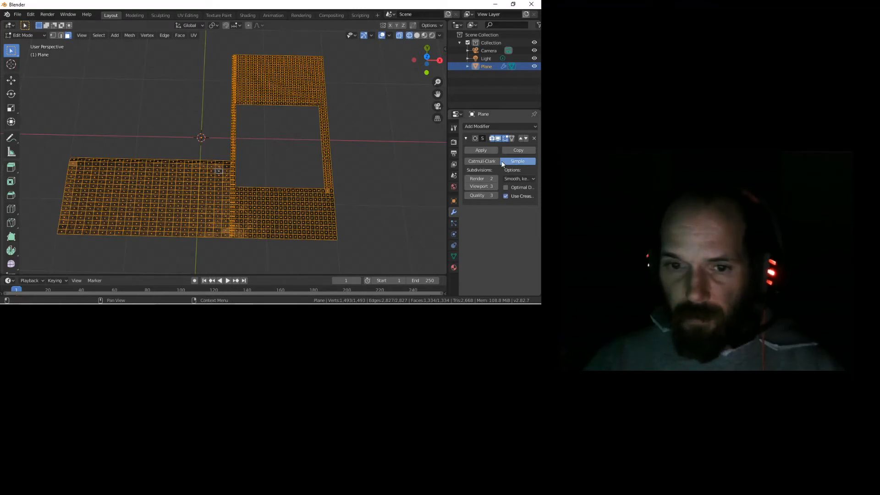
pyautogui.click(534, 138)
pyautogui.moveTo(214, 171); pyautogui.dragTo(251, 124, button='middle')
pyautogui.hotkey('alt', 'a')
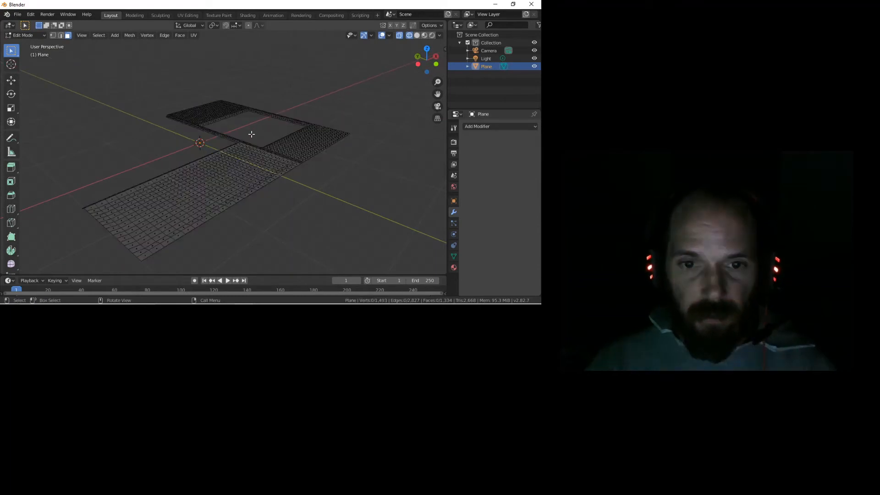
pyautogui.press('Tab')
pyautogui.moveTo(285, 161); pyautogui.dragTo(249, 183, button='middle')
pyautogui.press('z')
pyautogui.click(313, 183)
pyautogui.moveTo(245, 147)
pyautogui.mouseDown(button='middle')
pyautogui.moveTo(240, 197)
pyautogui.moveTo(227, 172)
pyautogui.moveTo(238, 171)
pyautogui.moveTo(233, 180)
pyautogui.moveTo(245, 148)
pyautogui.moveTo(240, 182)
pyautogui.moveTo(252, 188)
pyautogui.moveTo(277, 181)
pyautogui.moveTo(263, 192)
pyautogui.moveTo(260, 171)
pyautogui.mouseUp(button='middle')
# Align the camera to the top view of the plane and enable Lock Camera to View
pyautogui.press('KP_7')
pyautogui.scroll(-2, 260, 165)
pyautogui.scroll(2, 260, 163)
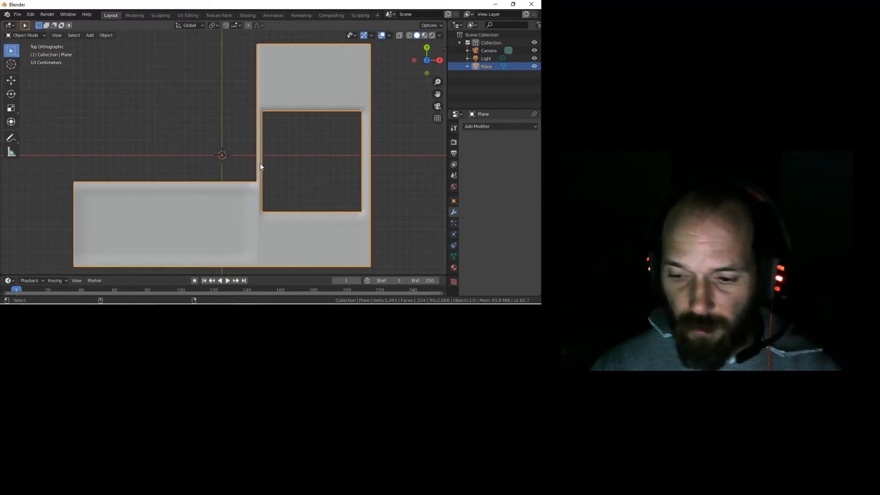
pyautogui.press('KP_0')
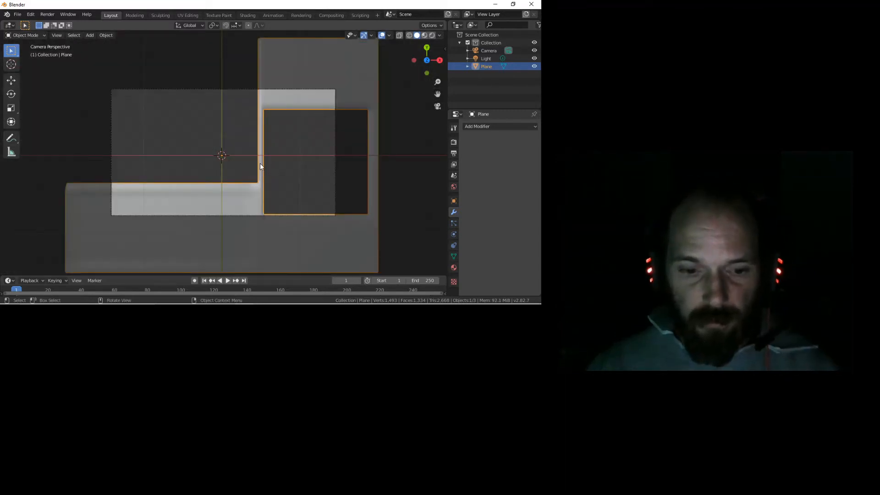
pyautogui.press('n')
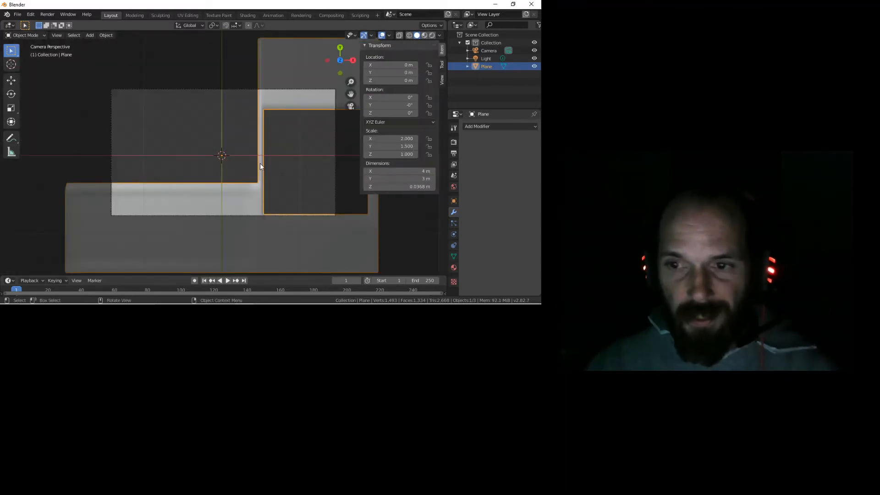
pyautogui.click(442, 80)
pyautogui.click(433, 143)
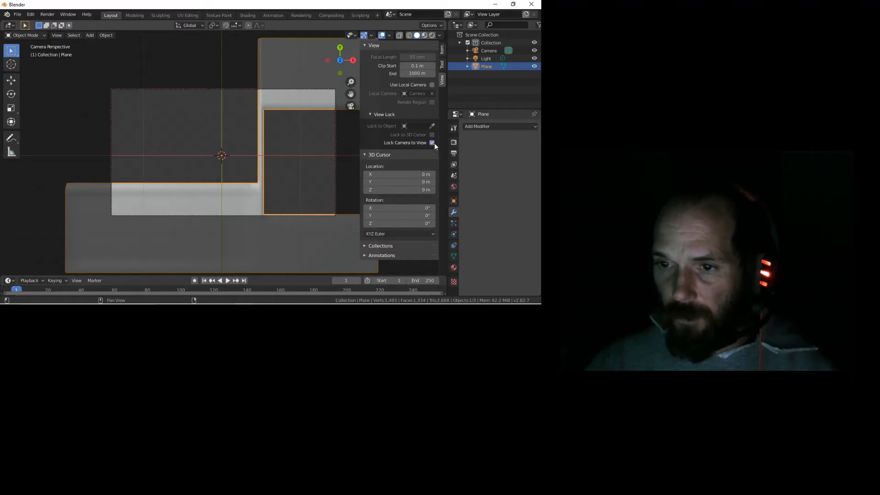
# Adjust the camera distance so the L-shape's full width fills the camera frame, and render the image
pyautogui.keyDown('ctrl'); pyautogui.moveTo(224, 149); pyautogui.dragTo(227, 175, button='middle'); pyautogui.keyUp('ctrl')
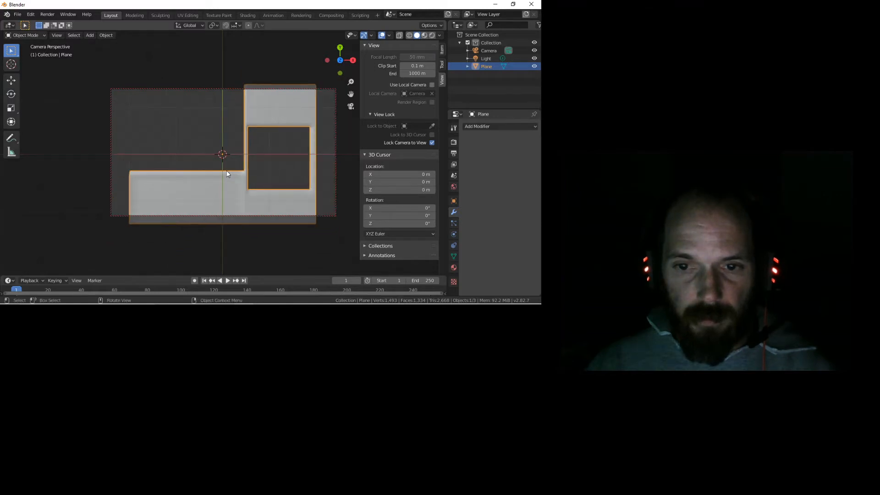
pyautogui.scroll(-1, 227, 174)
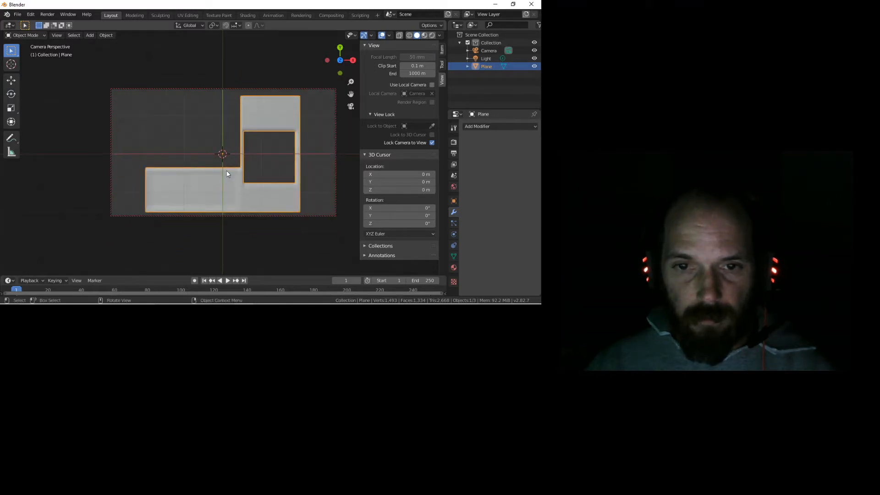
pyautogui.scroll(1, 226, 171)
pyautogui.scroll(-1, 226, 171)
pyautogui.scroll(1, 226, 171)
pyautogui.keyDown('ctrl'); pyautogui.moveTo(227, 171); pyautogui.dragTo(224, 159, button='middle'); pyautogui.keyUp('ctrl')
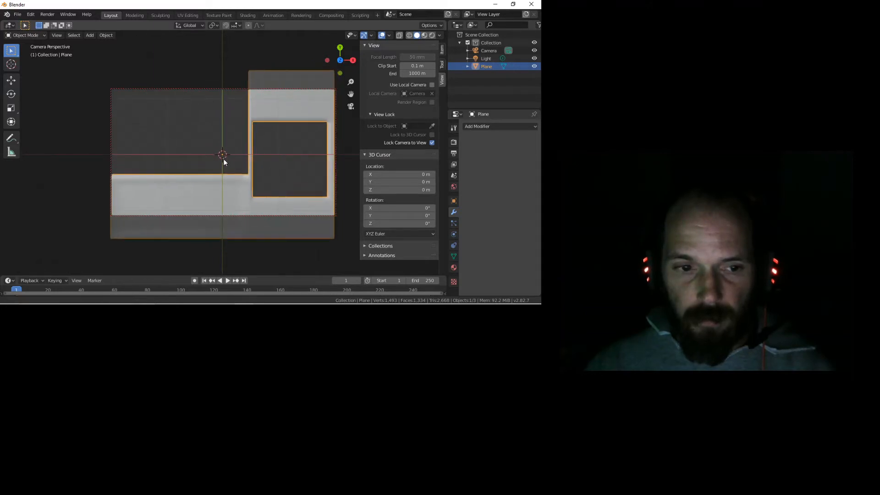
pyautogui.keyDown('ctrl'); pyautogui.moveTo(223, 158); pyautogui.dragTo(223, 159, button='middle'); pyautogui.keyUp('ctrl')
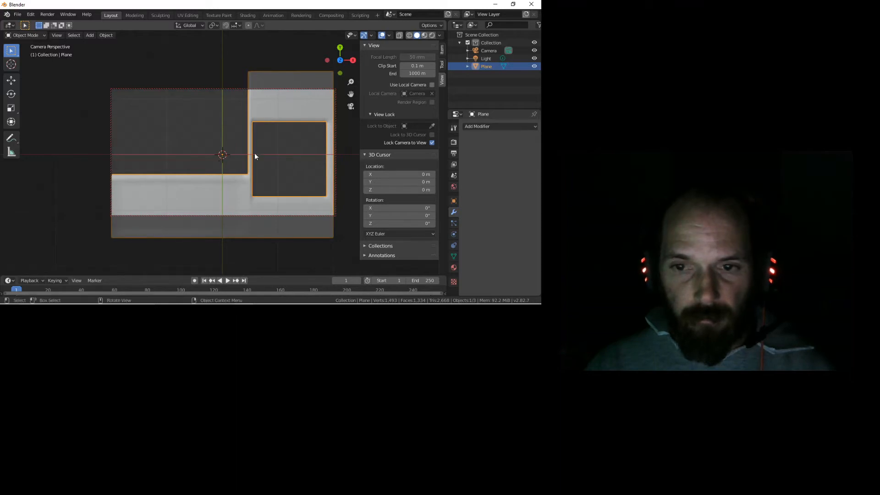
pyautogui.press('F12')
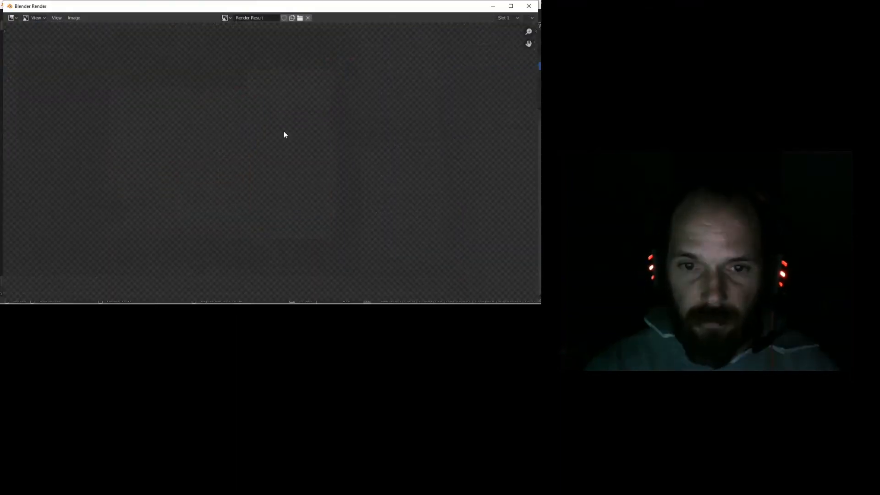
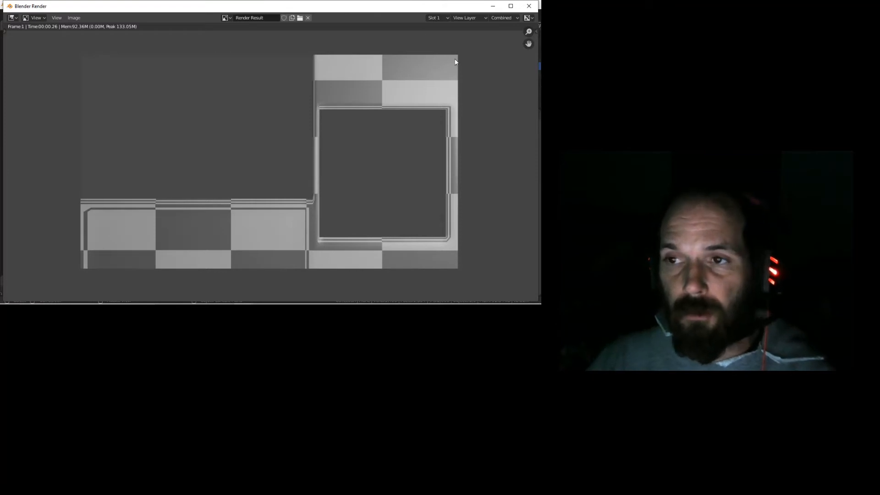
# Close the render result and show the scene's output dimension settings
pyautogui.press('Escape')
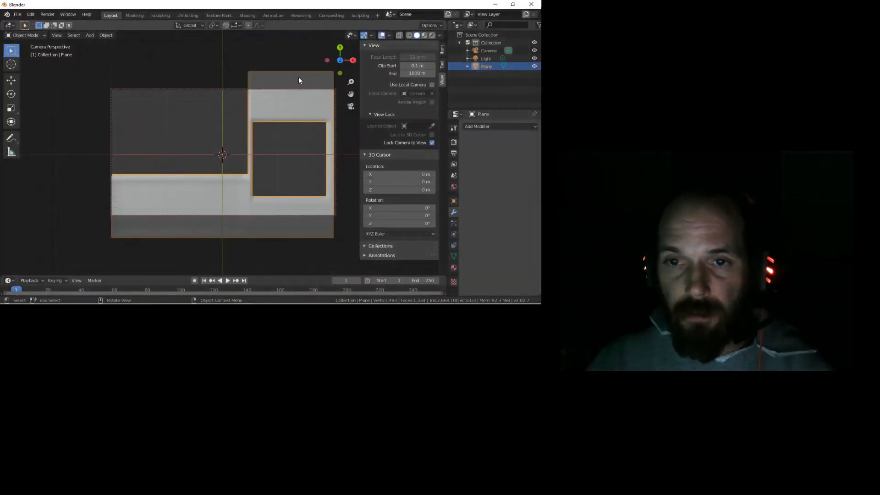
pyautogui.click(454, 127)
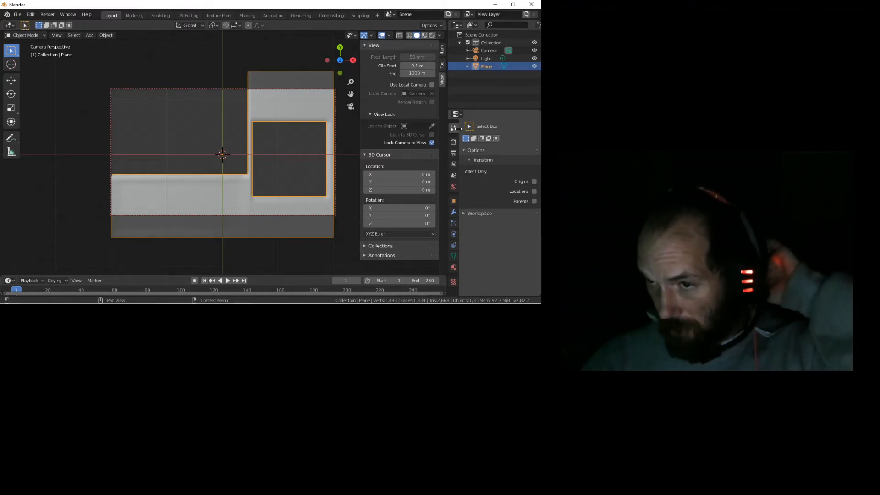
pyautogui.click(454, 143)
pyautogui.click(453, 127)
pyautogui.click(453, 144)
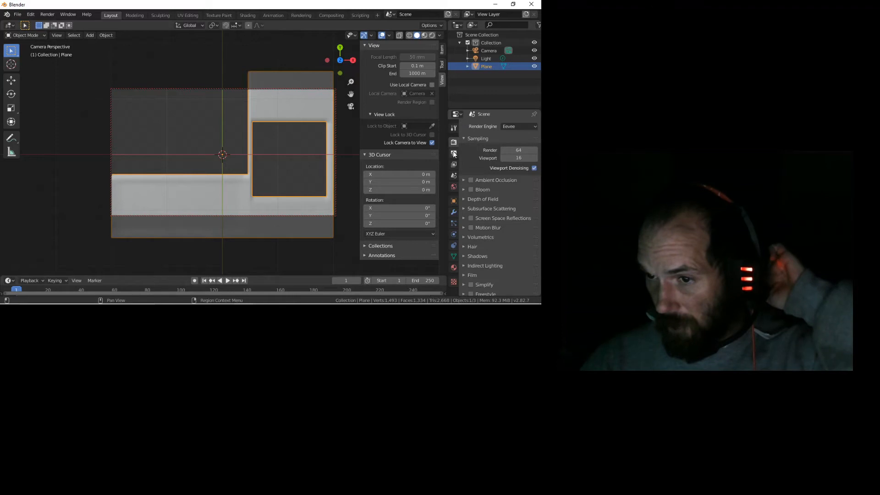
pyautogui.click(453, 153)
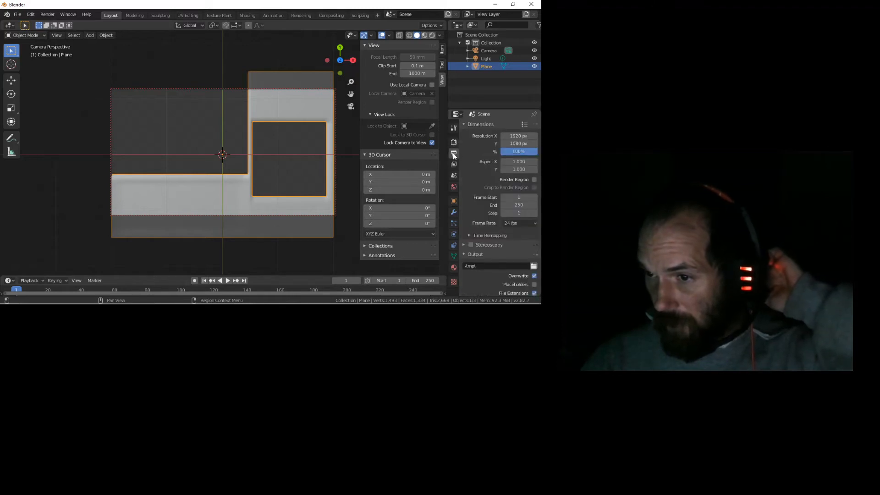
# Try vertical render resolutions of 1920 px and 1917 px, keeping the horizontal resolution at 1920 px
pyautogui.click(518, 136)
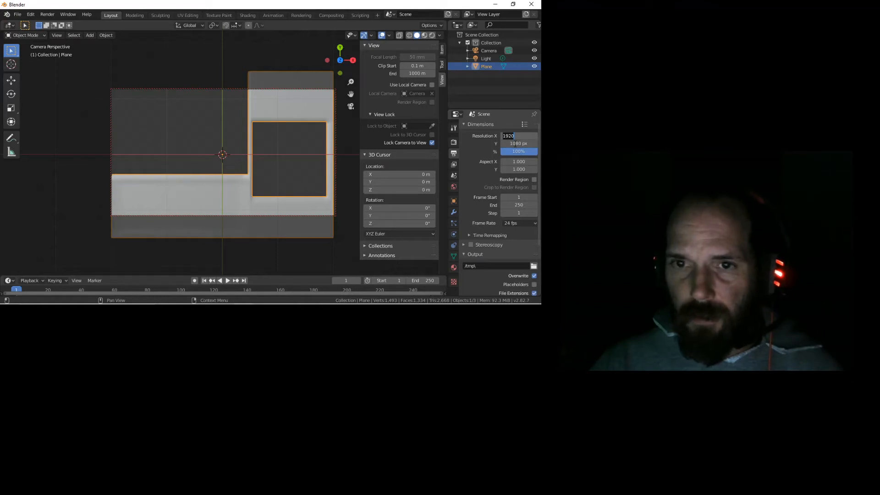
pyautogui.press('Return')
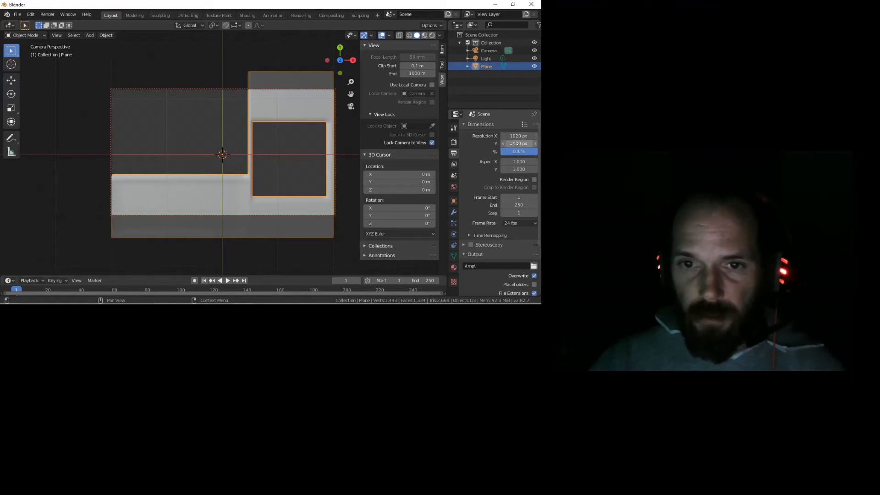
pyautogui.click(517, 143)
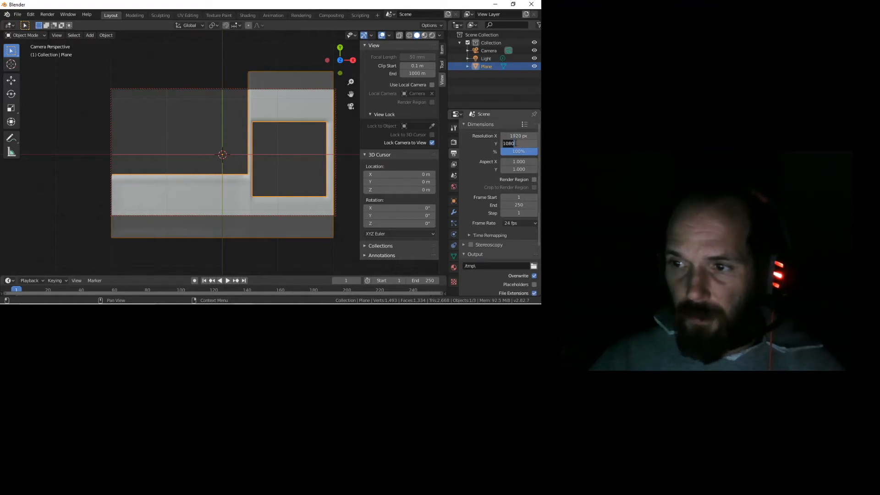
pyautogui.write('192')
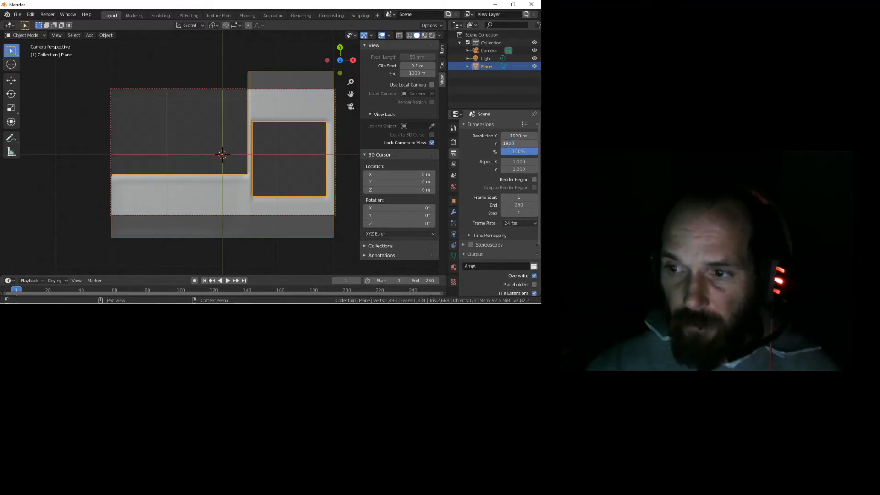
pyautogui.press('Return')
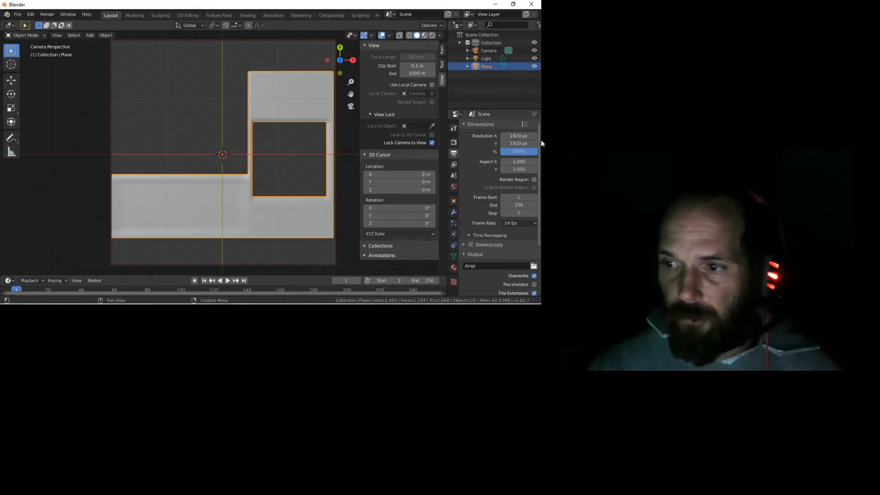
pyautogui.click(520, 143)
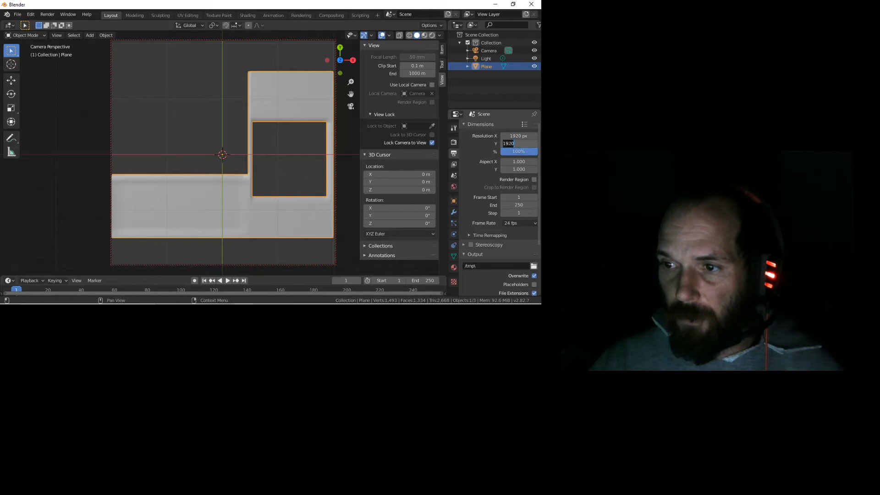
pyautogui.write('1917')
pyautogui.press('Return')
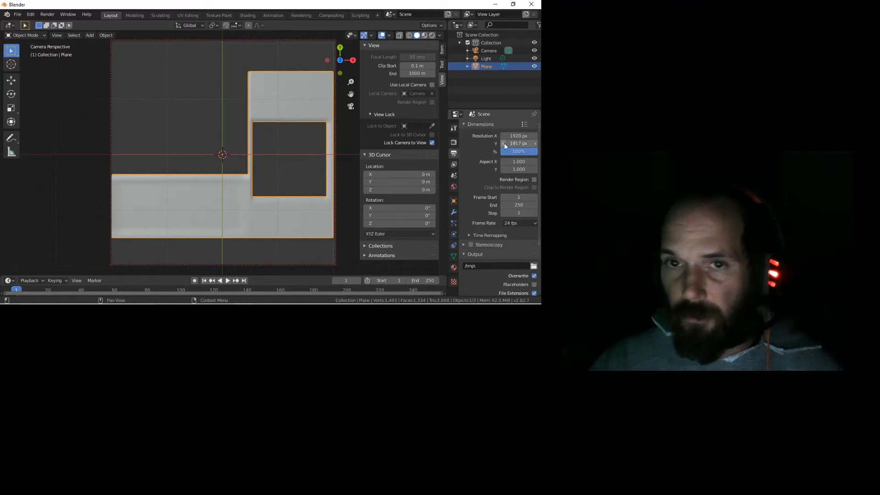
pyautogui.click(504, 143)
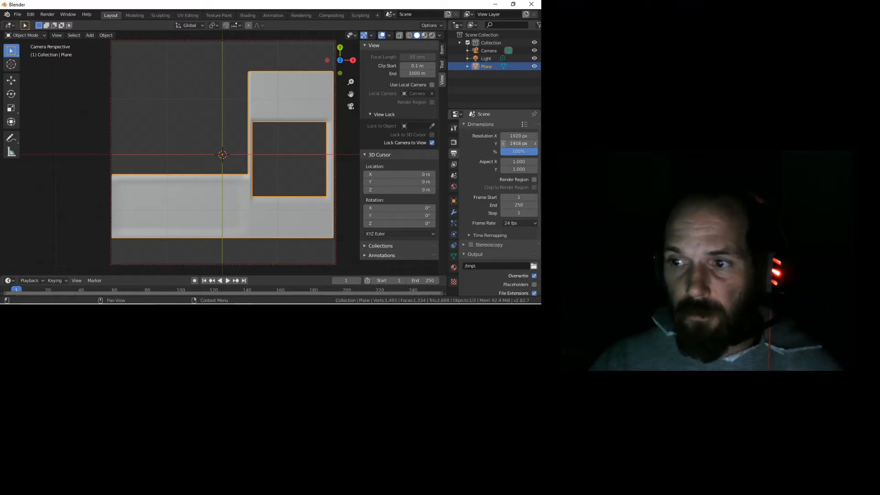
# Set the vertical render resolution to 1500 px so the camera frame covers the L-shape's full height
pyautogui.click(527, 143)
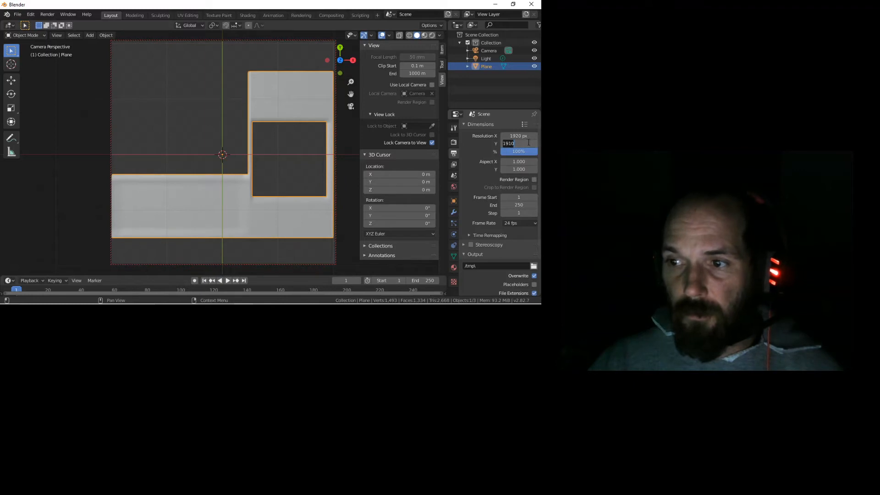
pyautogui.write('1500')
pyautogui.press('Return')
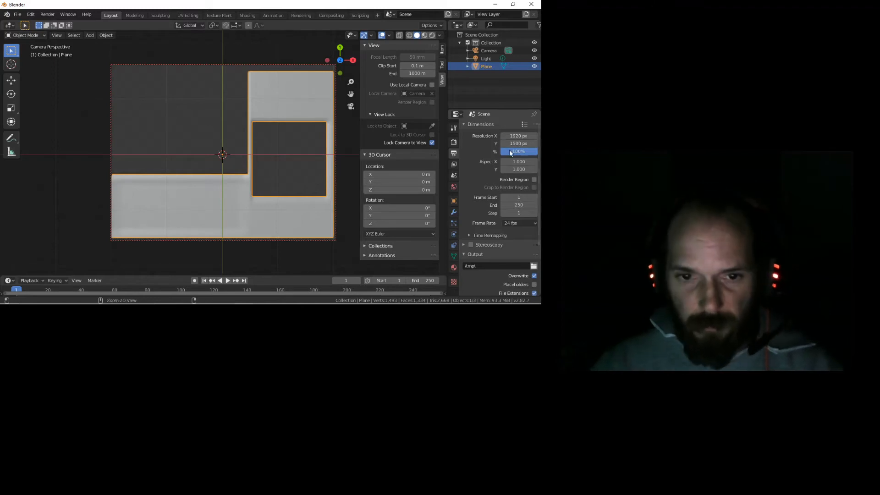
# Move the camera slightly closer so the L-shape fills the frame's width, keeping the plane selected
pyautogui.keyDown('ctrl'); pyautogui.moveTo(225, 159); pyautogui.dragTo(225, 158, button='middle'); pyautogui.keyUp('ctrl')
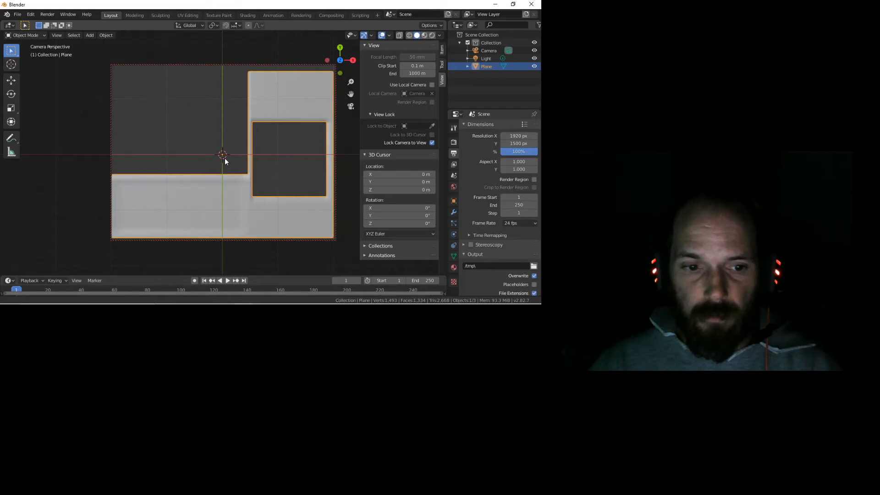
pyautogui.keyDown('ctrl'); pyautogui.moveTo(267, 169); pyautogui.dragTo(266, 170, button='middle'); pyautogui.keyUp('ctrl')
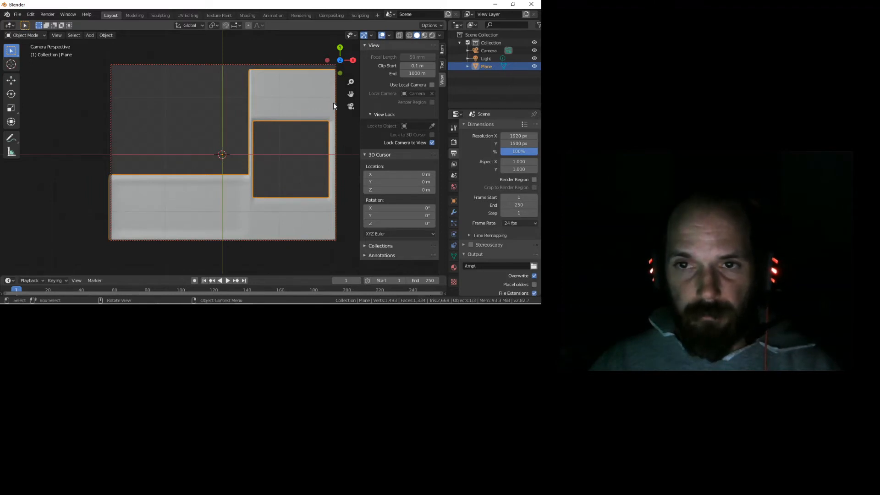
pyautogui.click(42, 138)
pyautogui.click(276, 92)
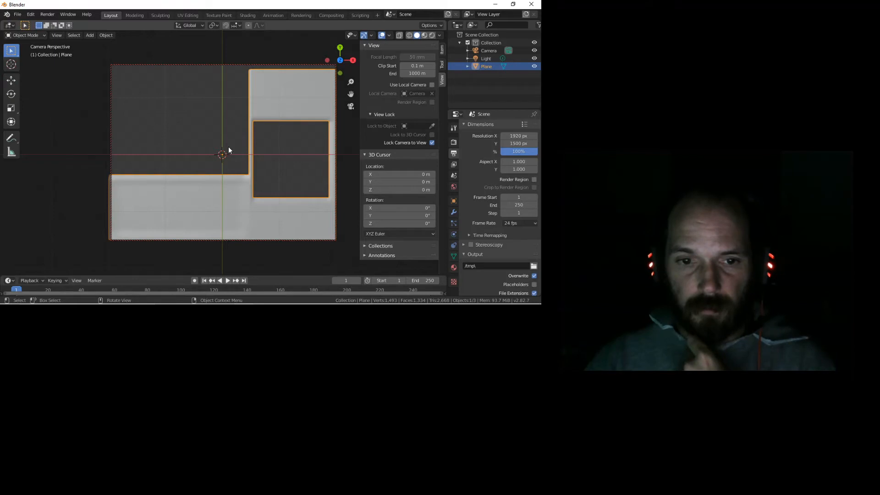
# Render the image, check the whole overlay in the render result, and close the render
pyautogui.press('F12')
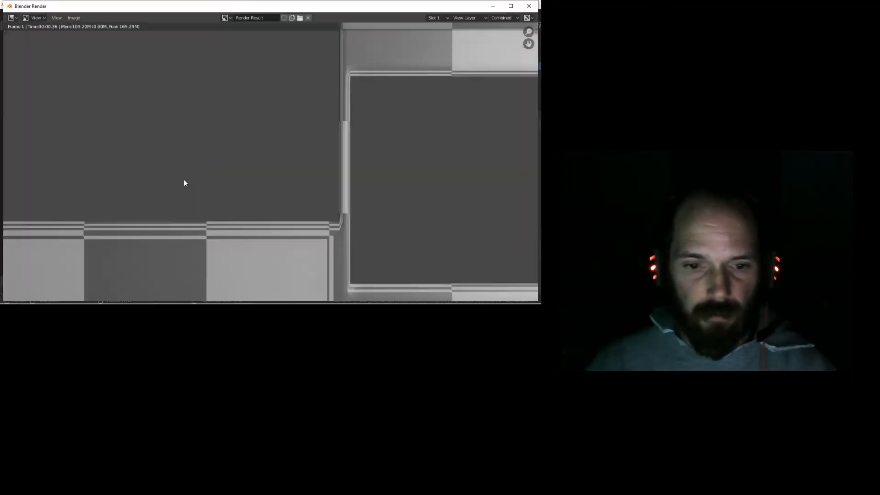
pyautogui.scroll(1, 185, 183)
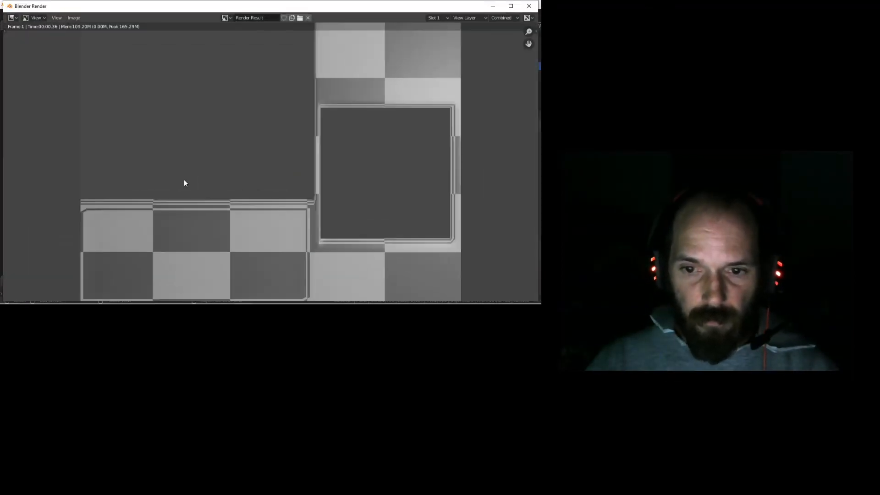
pyautogui.moveTo(213, 182); pyautogui.dragTo(232, 208, button='middle')
pyautogui.scroll(-2, 229, 202)
pyautogui.scroll(1, 226, 198)
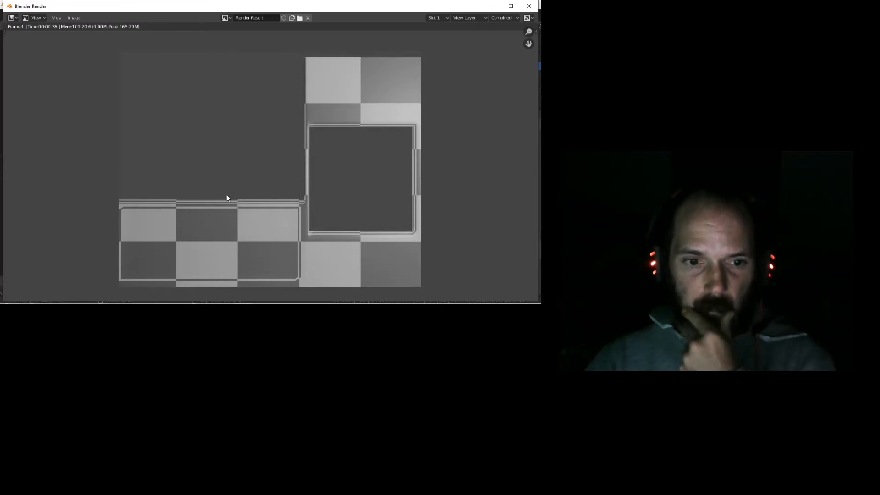
pyautogui.press('Escape')
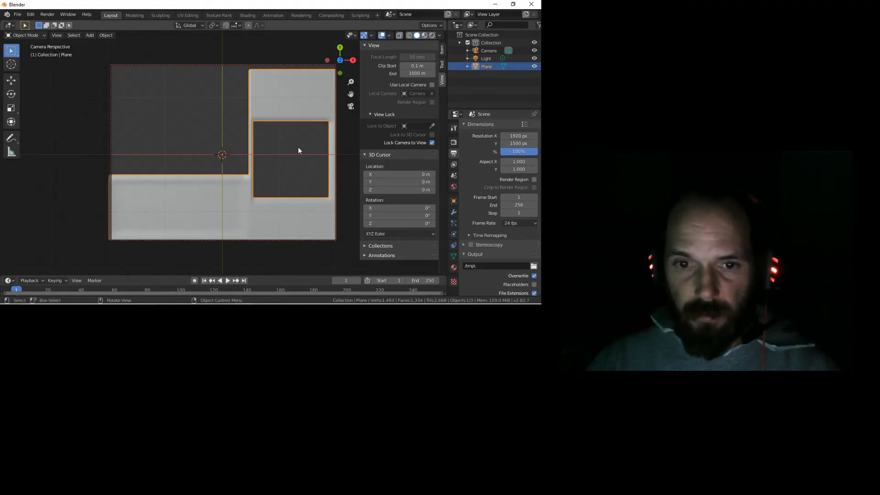
# Deselect all objects and enable a transparent film background in the render settings
pyautogui.hotkey('alt', 'a')
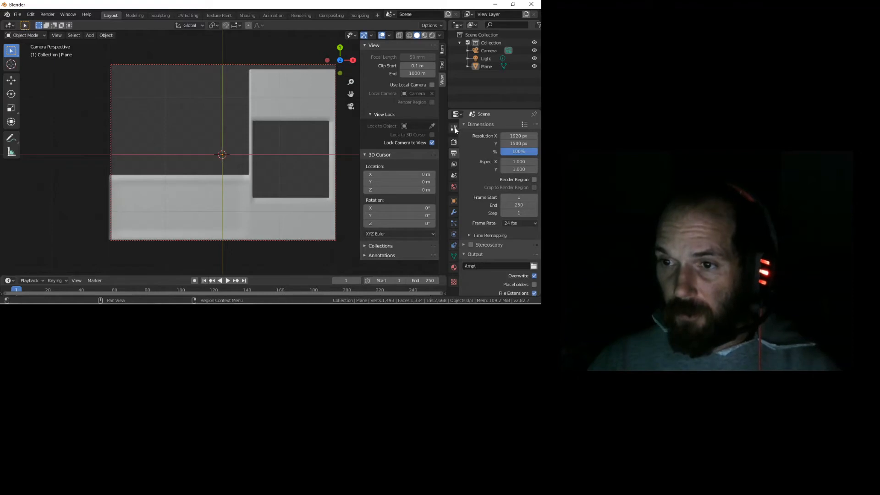
pyautogui.click(453, 142)
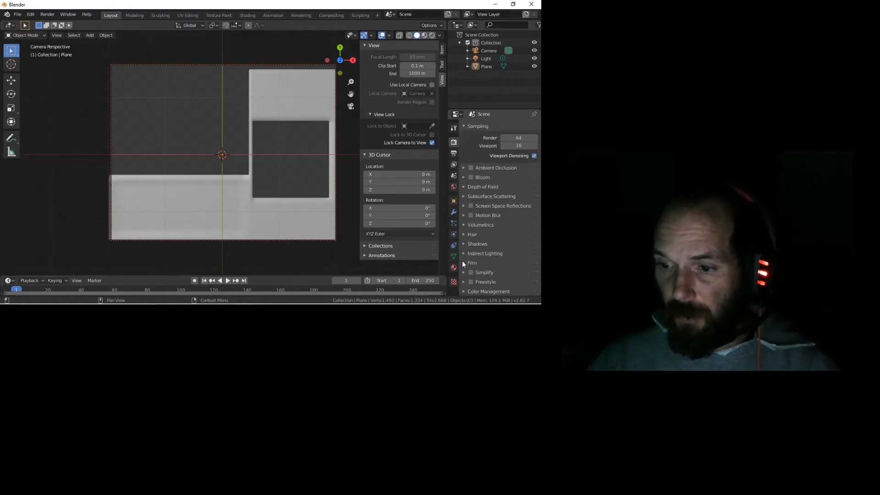
pyautogui.click(466, 262)
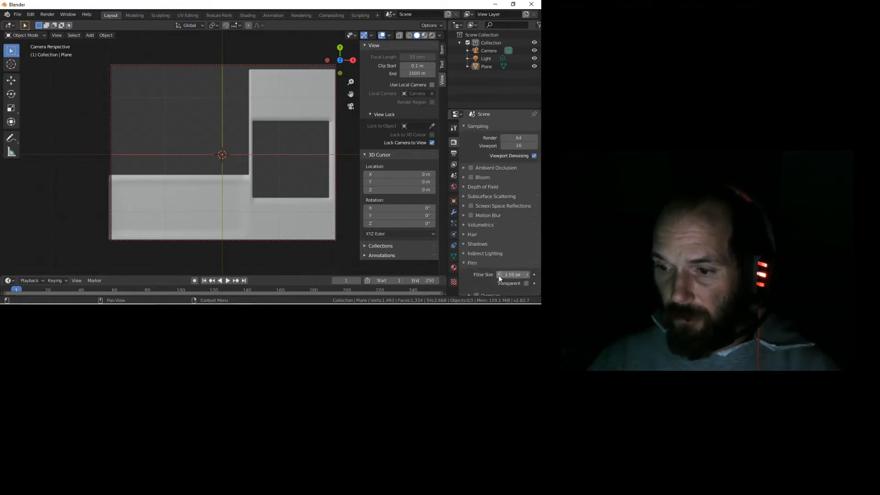
pyautogui.scroll(-1, 518, 272)
pyautogui.click(526, 267)
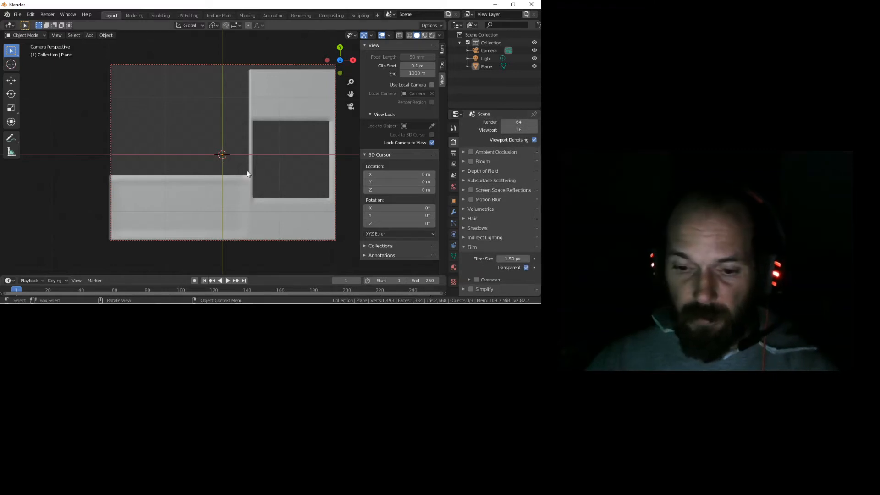
# Render the overlay scene and save the result as temp.png on the Desktop
pyautogui.press('F12')
pyautogui.scroll(-4, 247, 174)
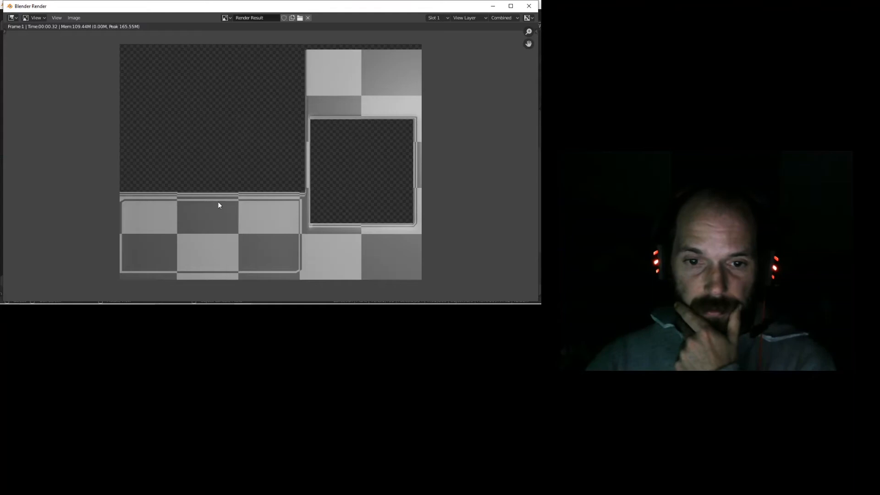
pyautogui.click(74, 18)
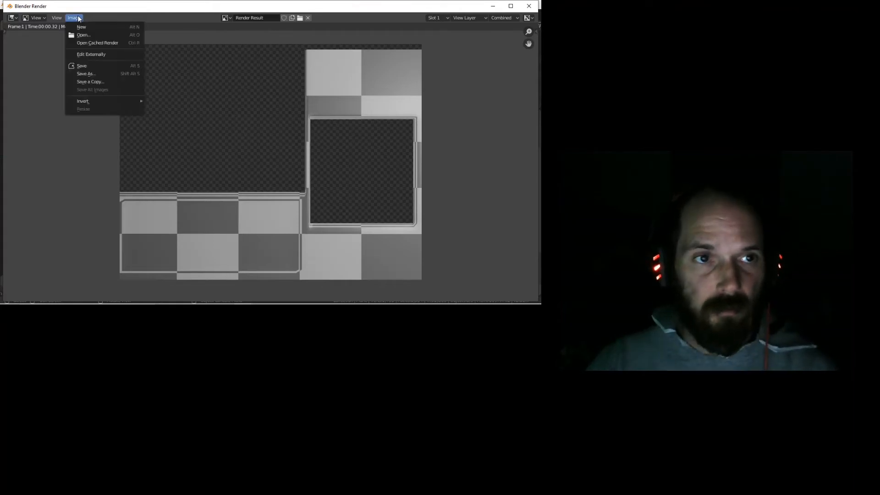
pyautogui.click(98, 71)
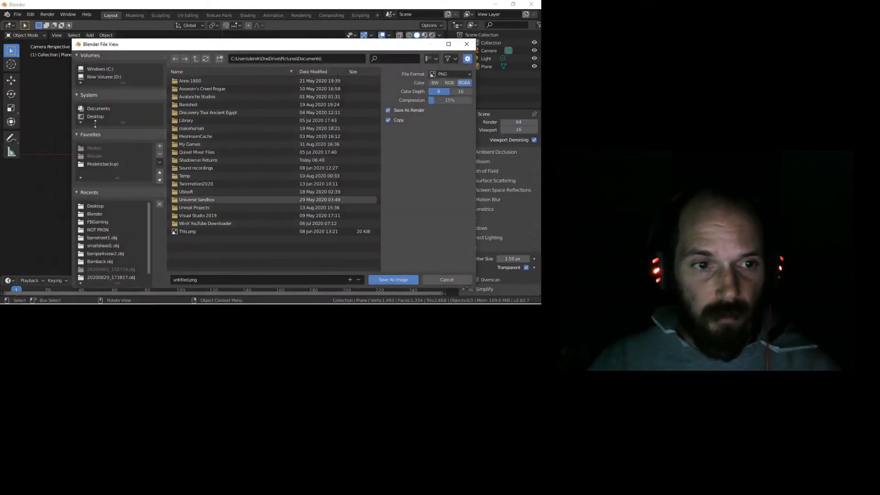
pyautogui.click(97, 116)
pyautogui.click(197, 97)
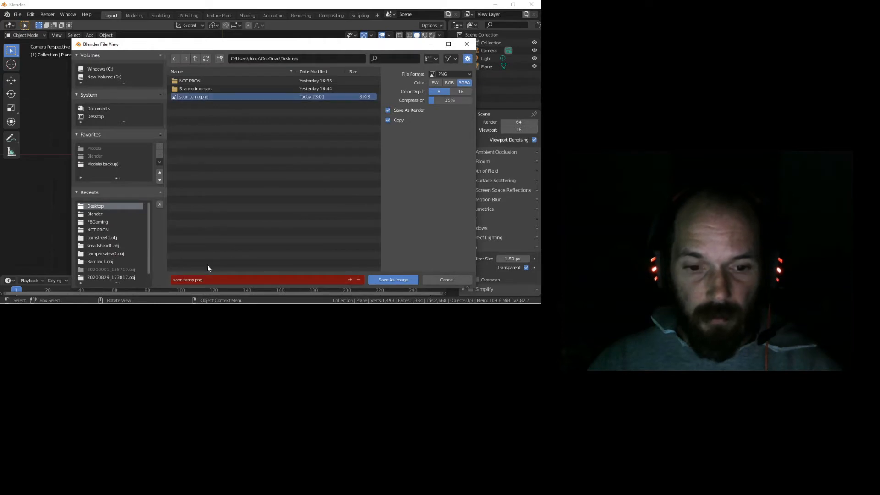
pyautogui.click(193, 279)
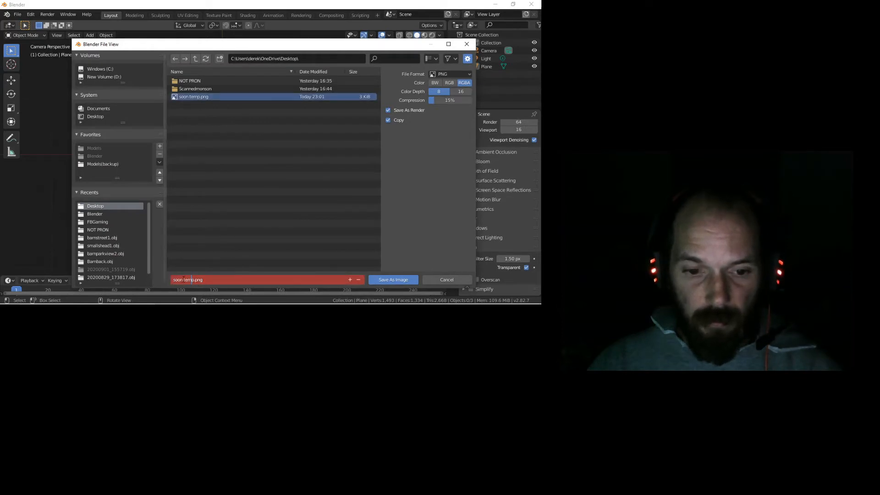
pyautogui.moveTo(182, 279); pyautogui.dragTo(141, 278)
pyautogui.press('BackSpace')
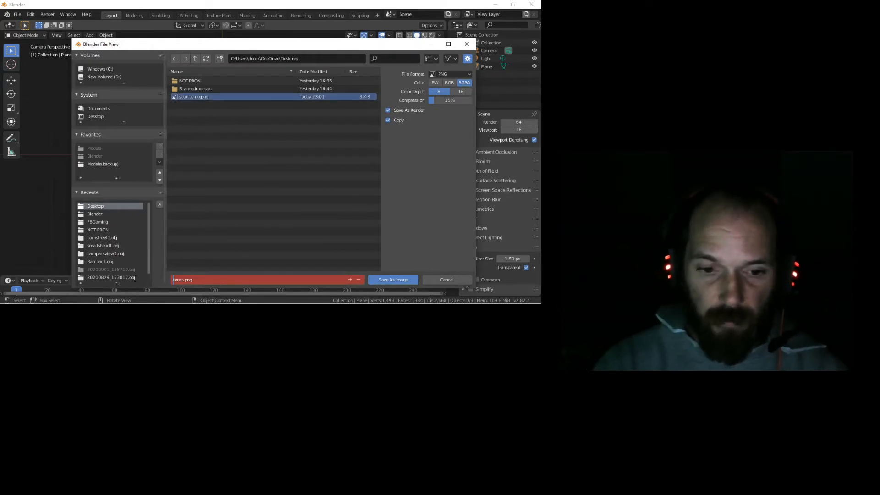
pyautogui.click(397, 280)
pyautogui.click(397, 280)
# Switch to OBS and add a new Image source named temp to the scene
pyautogui.hotkey('alt', 'Tab')
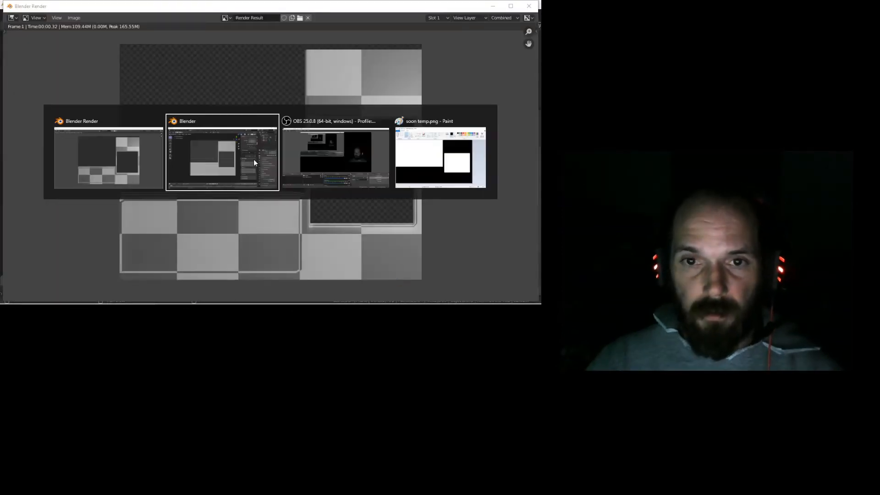
pyautogui.click(328, 152)
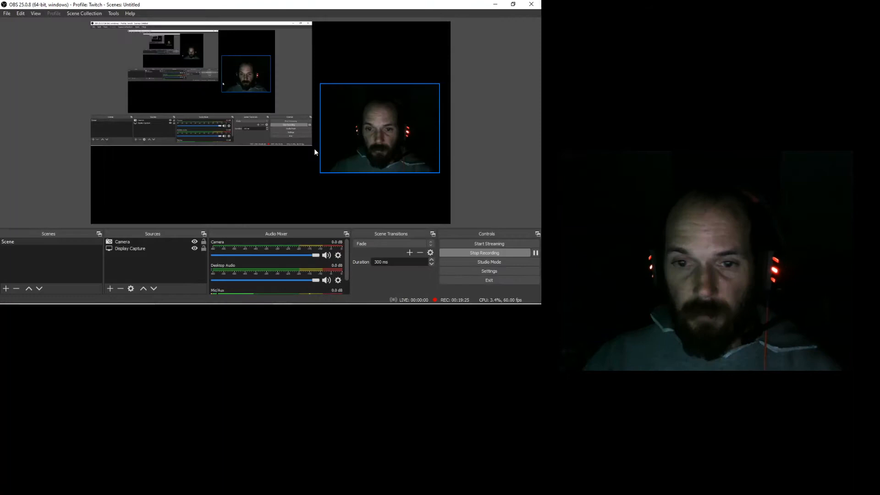
pyautogui.click(110, 289)
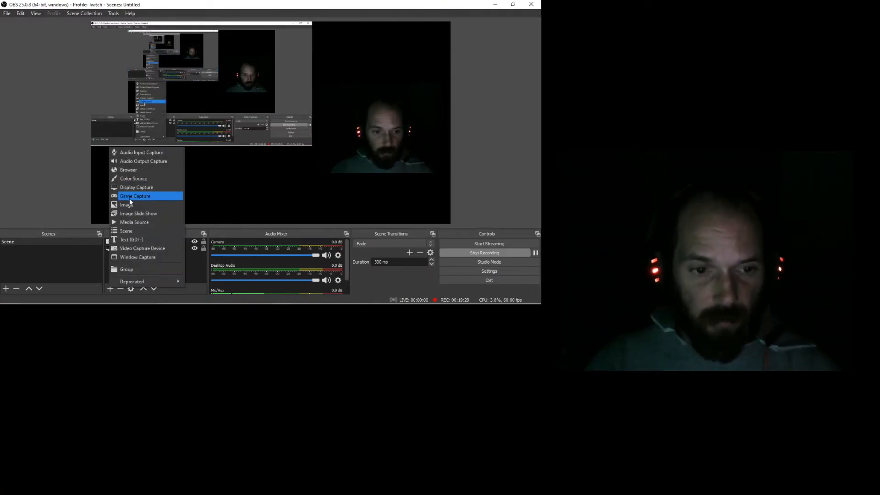
pyautogui.click(128, 204)
pyautogui.write('temp')
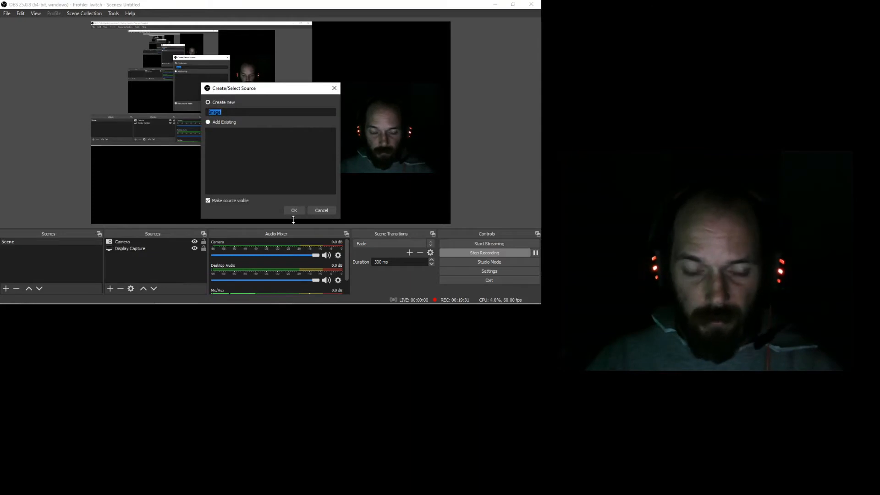
pyautogui.click(294, 210)
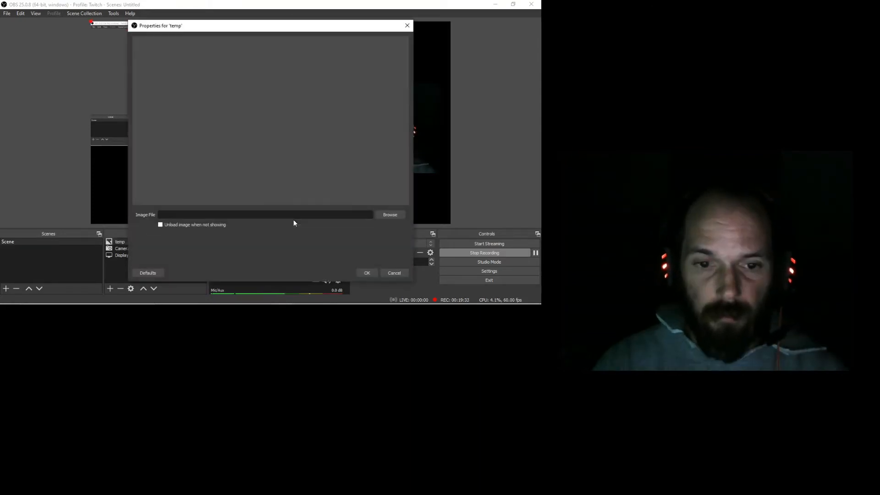
# Load temp.png from the Desktop as the image file of the temp source
pyautogui.click(388, 214)
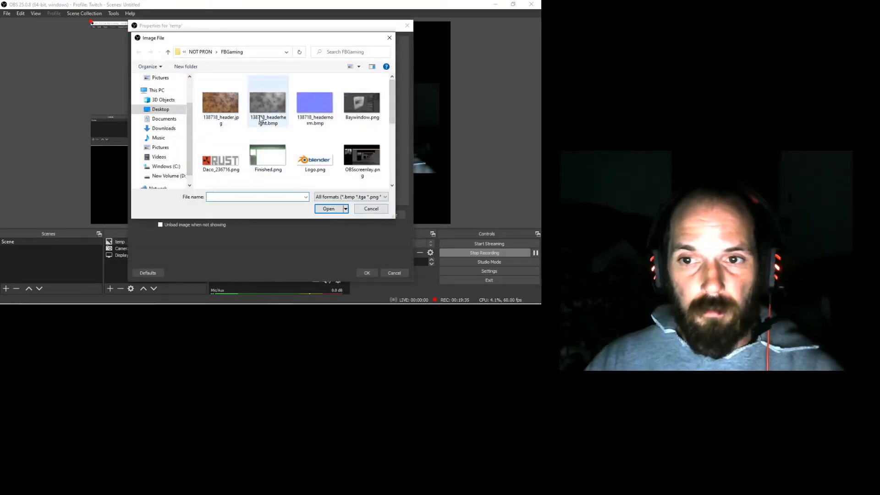
pyautogui.scroll(-3, 266, 156)
pyautogui.scroll(3, 266, 156)
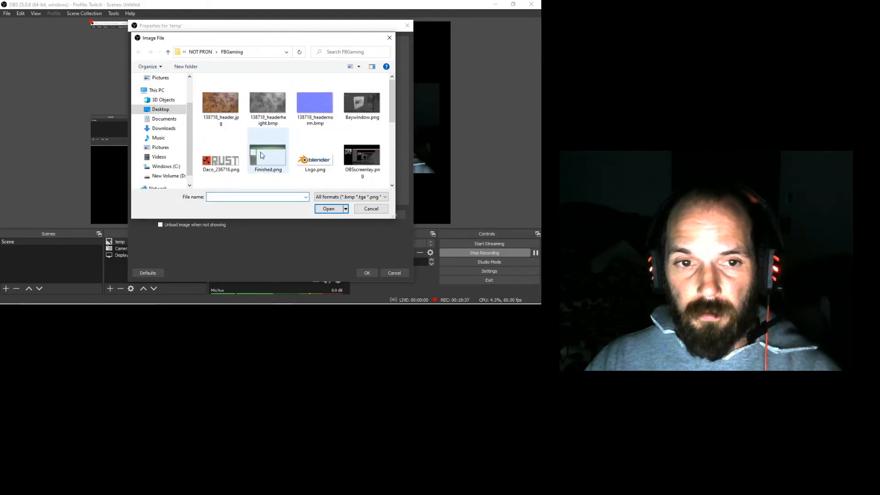
pyautogui.click(160, 109)
pyautogui.doubleClick(315, 102)
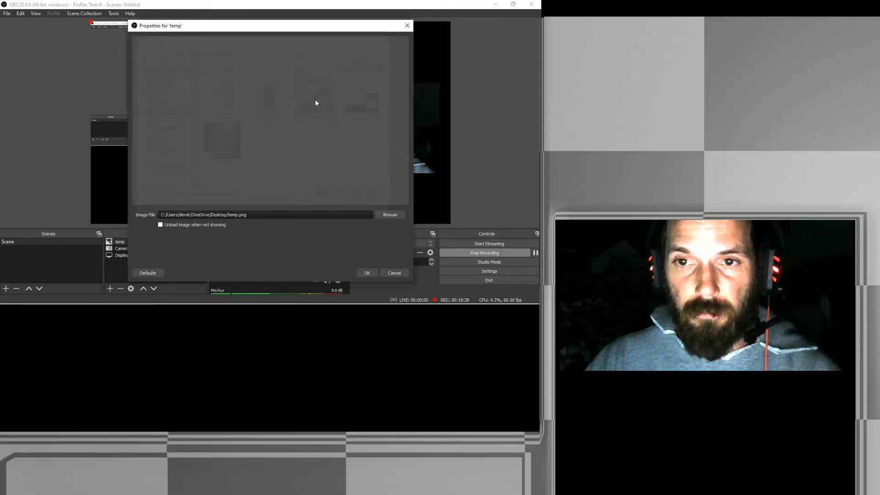
pyautogui.click(367, 272)
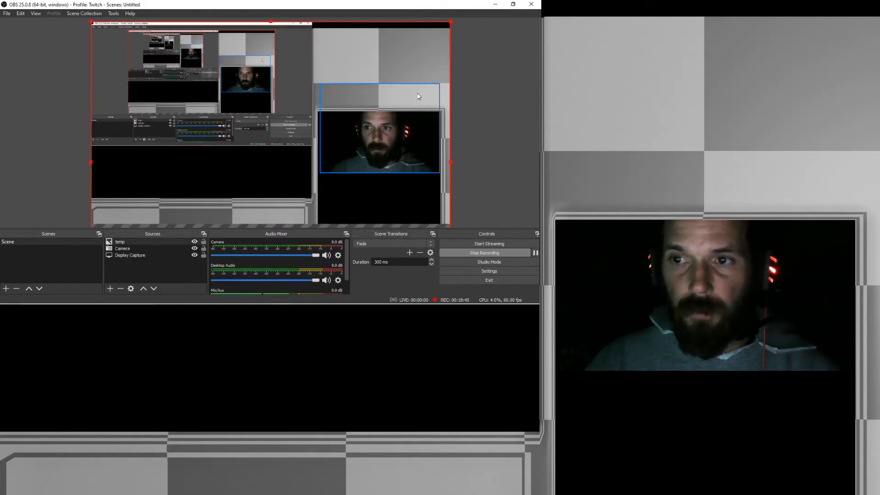
# Move the temp overlay up in the preview so its square opening frames the webcam picture
pyautogui.click(118, 243)
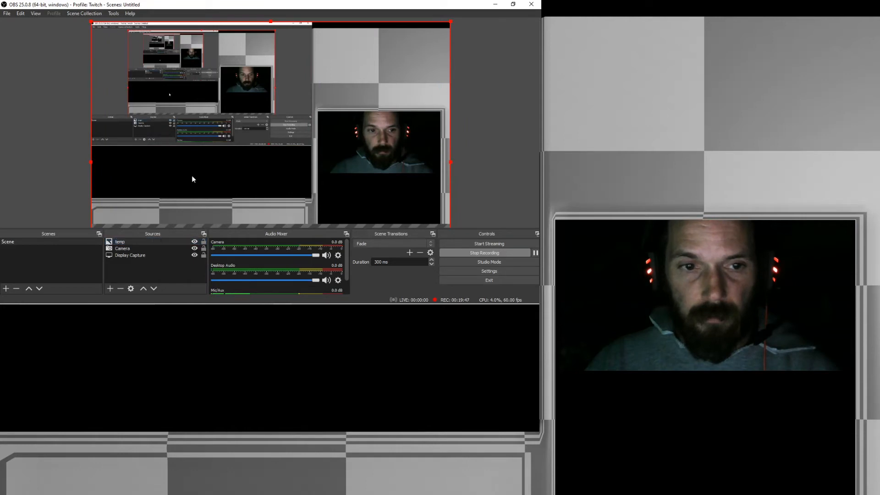
pyautogui.moveTo(196, 134); pyautogui.dragTo(193, 123)
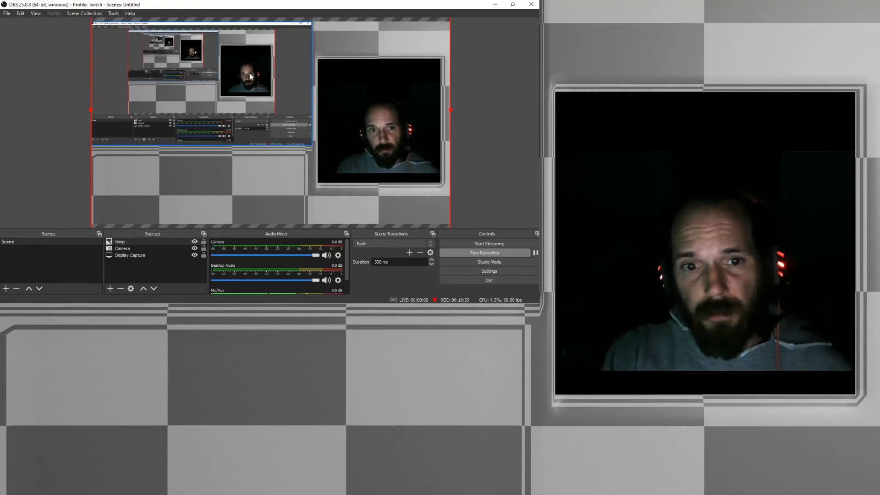
pyautogui.click(533, 89)
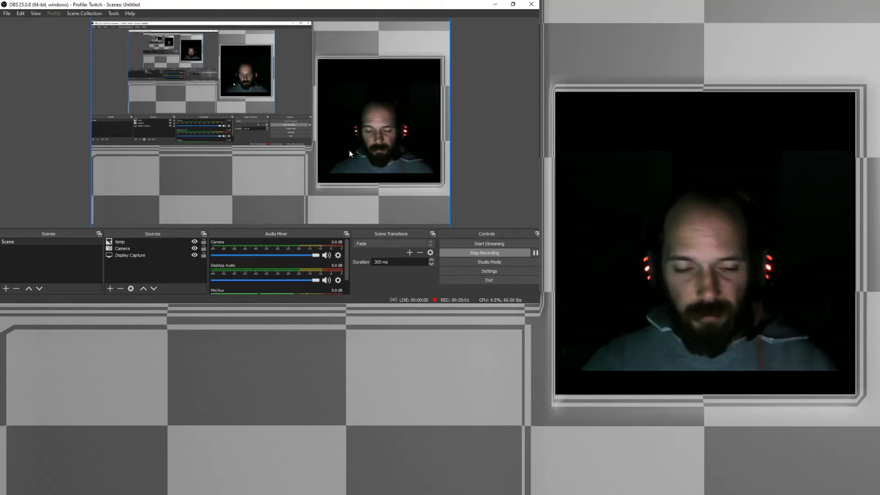
# Switch to the main Blender window and set the vertical output resolution to 1080 px
pyautogui.hotkey('alt', 'Tab')
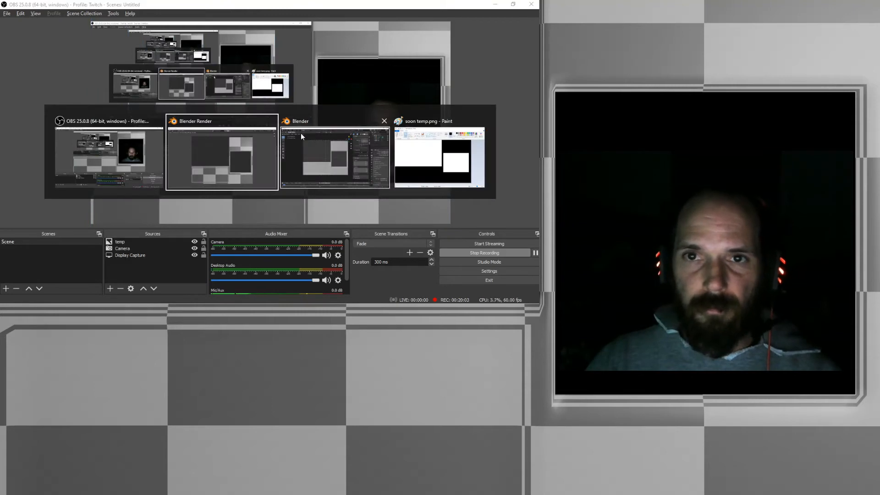
pyautogui.click(52, 72)
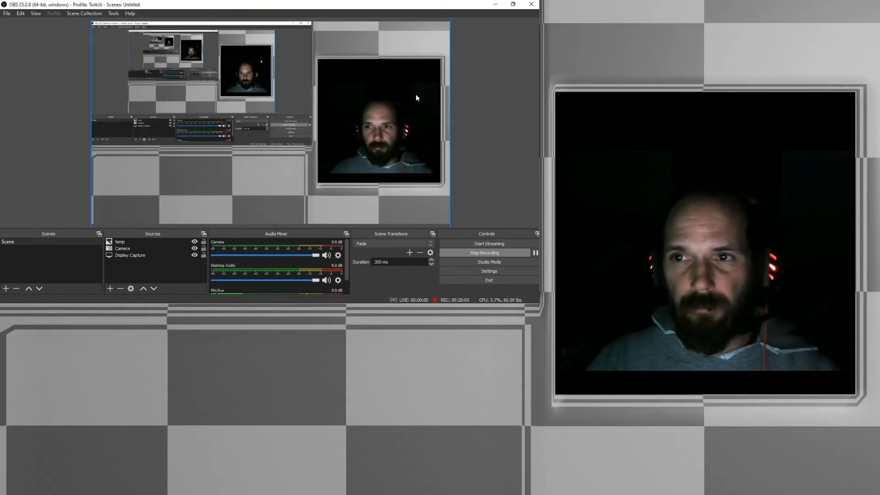
pyautogui.hotkey('alt', 'Tab')
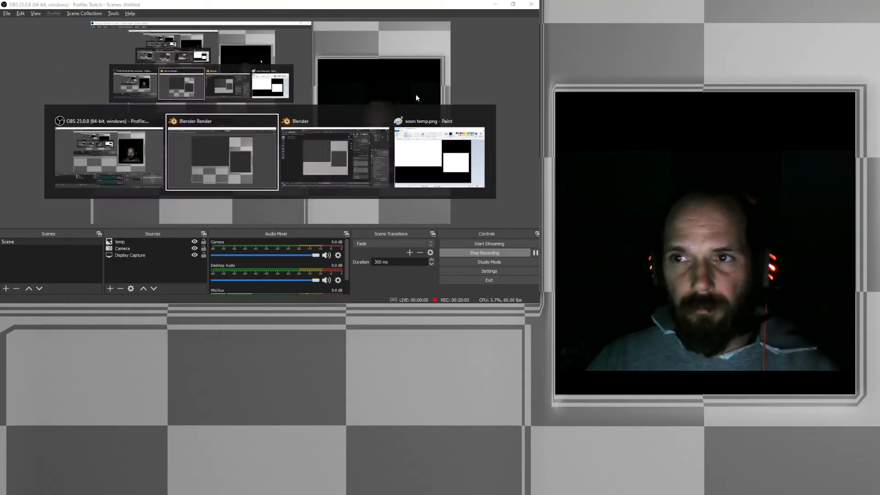
pyautogui.click(346, 142)
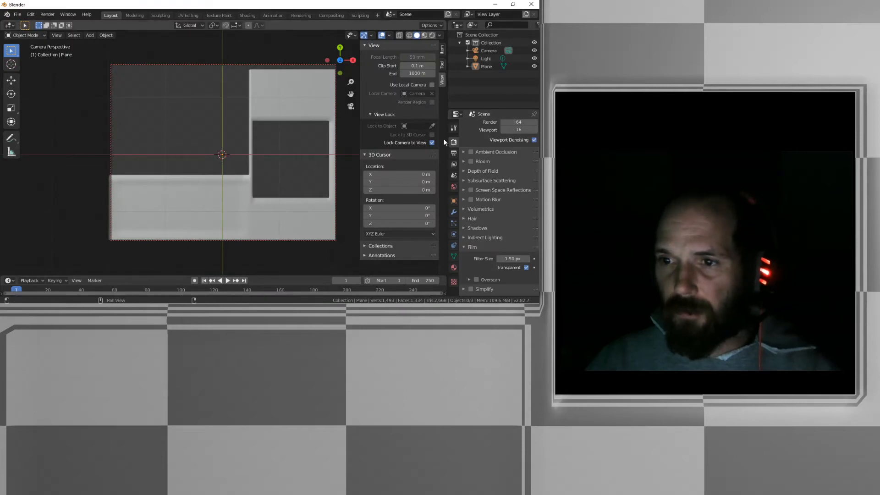
pyautogui.click(453, 154)
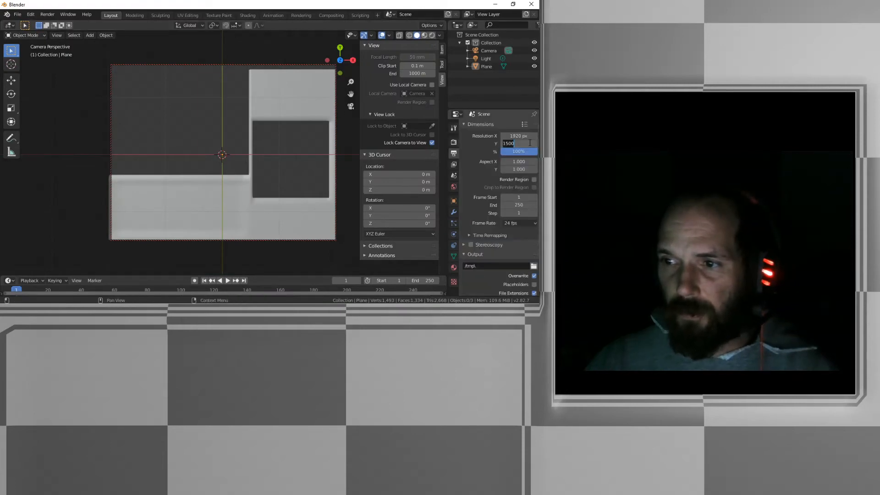
pyautogui.press('Return')
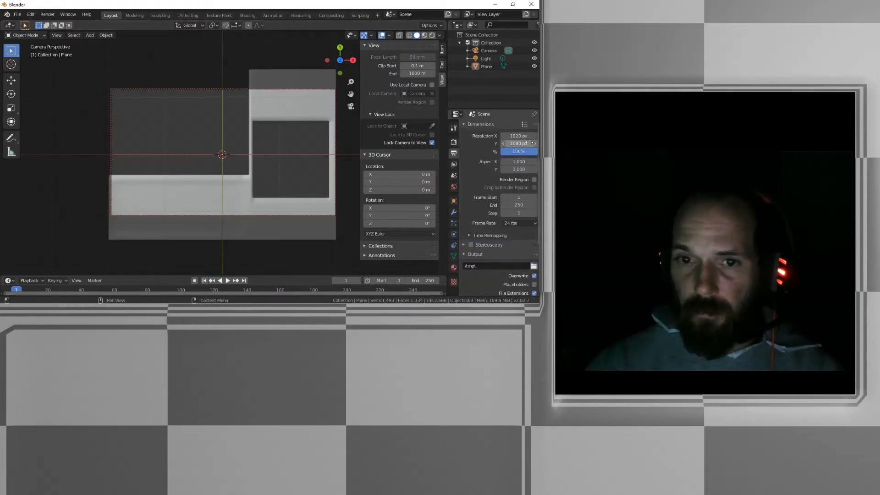
# Try to reposition the camera over the overlay plane to suit the new frame
pyautogui.keyDown('shift'); pyautogui.moveTo(262, 153); pyautogui.dragTo(265, 159, button='middle'); pyautogui.keyUp('shift')
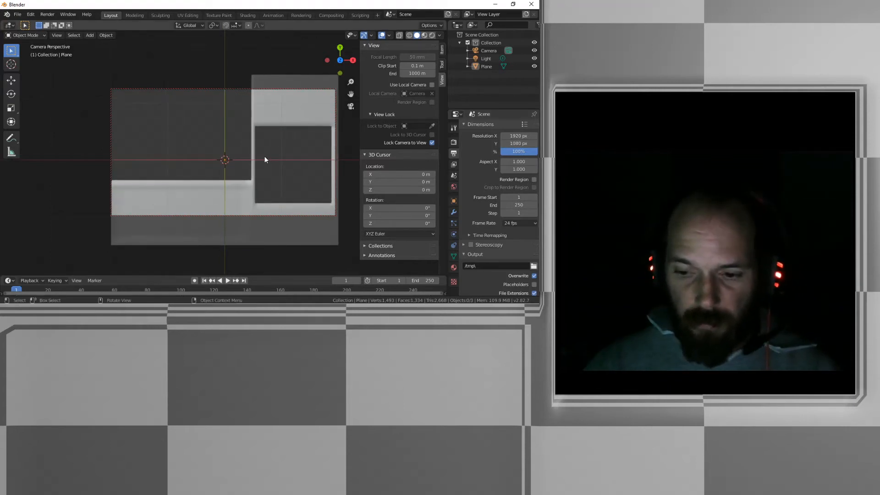
pyautogui.press('KP_7')
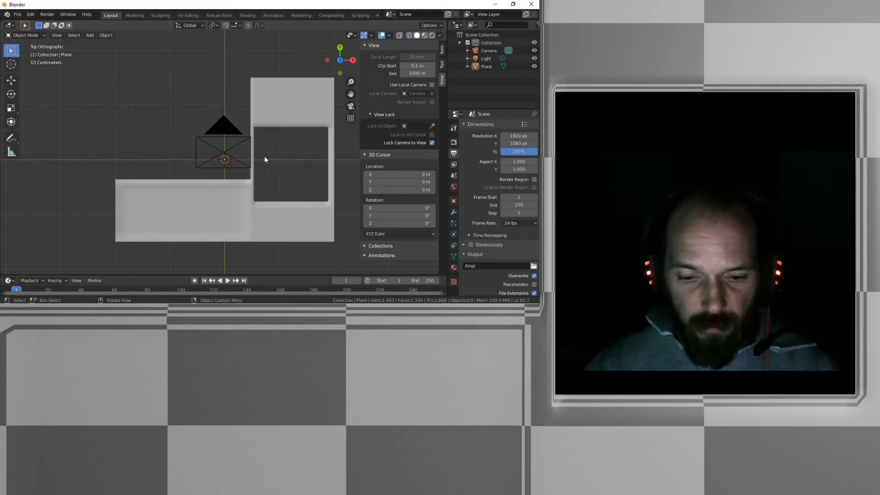
pyautogui.press('KP_0')
pyautogui.keyDown('shift'); pyautogui.moveTo(263, 161); pyautogui.dragTo(261, 162, button='middle'); pyautogui.keyUp('shift')
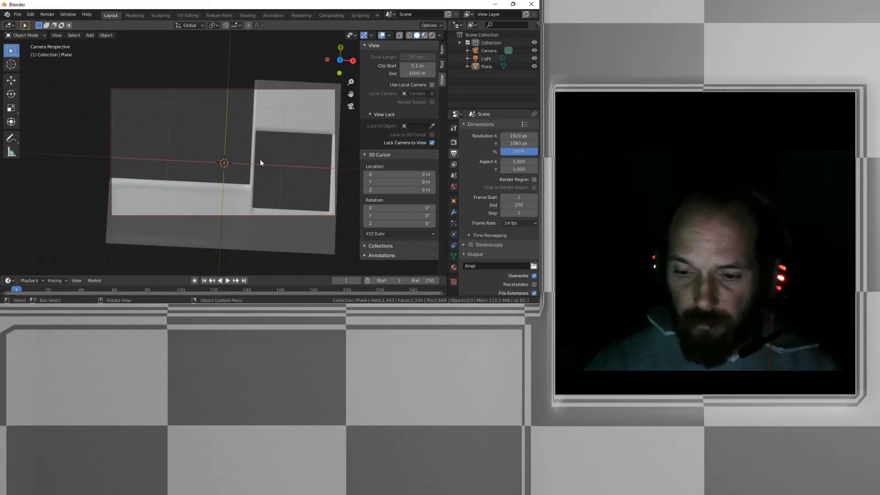
# Align the camera to the top view and adjust its distance and position until the whole overlay plane fits in the frame
pyautogui.press('KP_7')
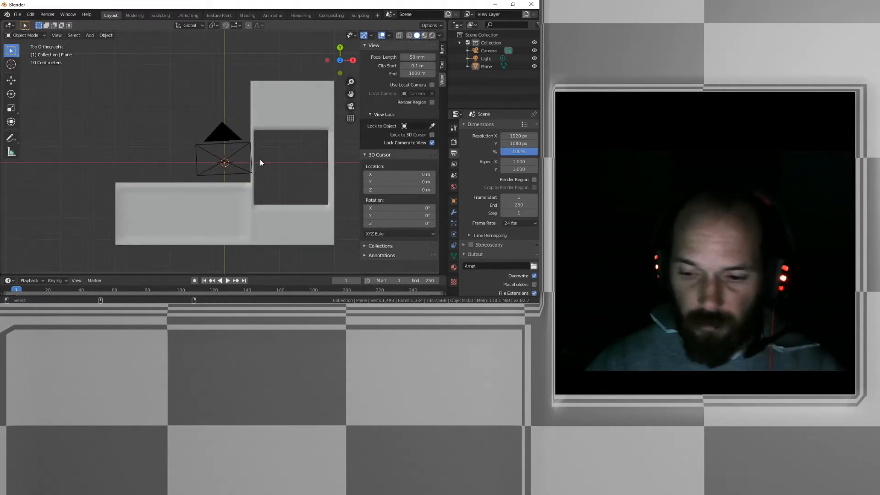
pyautogui.press('ctrl+alt+KP_0')
pyautogui.keyDown('ctrl'); pyautogui.moveTo(261, 162); pyautogui.dragTo(260, 171, button='middle'); pyautogui.keyUp('ctrl')
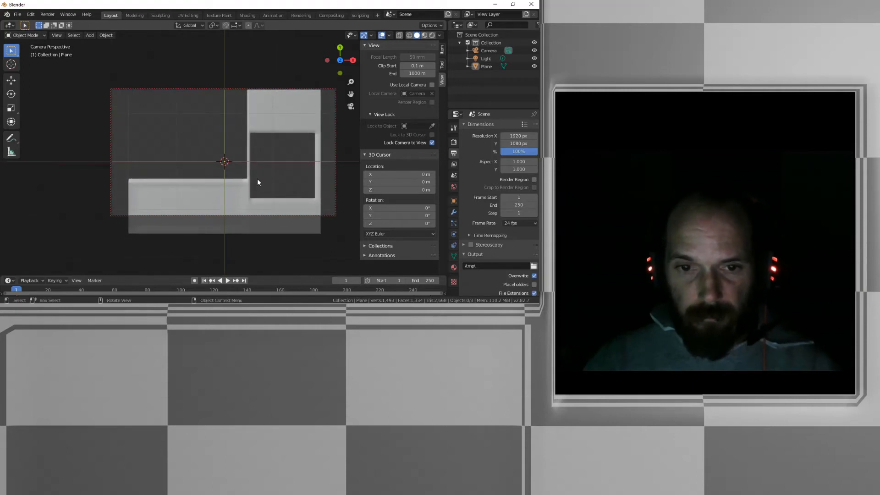
pyautogui.moveTo(262, 177)
pyautogui.keyDown('shift'); pyautogui.mouseDown(button='middle')
pyautogui.moveTo(262, 167)
pyautogui.moveTo(262, 177)
pyautogui.mouseUp(button='middle'); pyautogui.keyUp('shift')
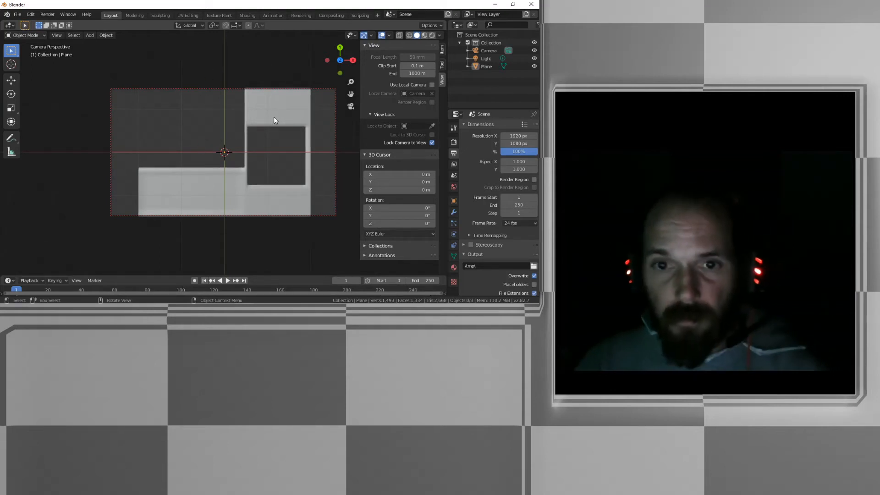
pyautogui.keyDown('ctrl'); pyautogui.moveTo(274, 120); pyautogui.dragTo(275, 123, button='middle'); pyautogui.keyUp('ctrl')
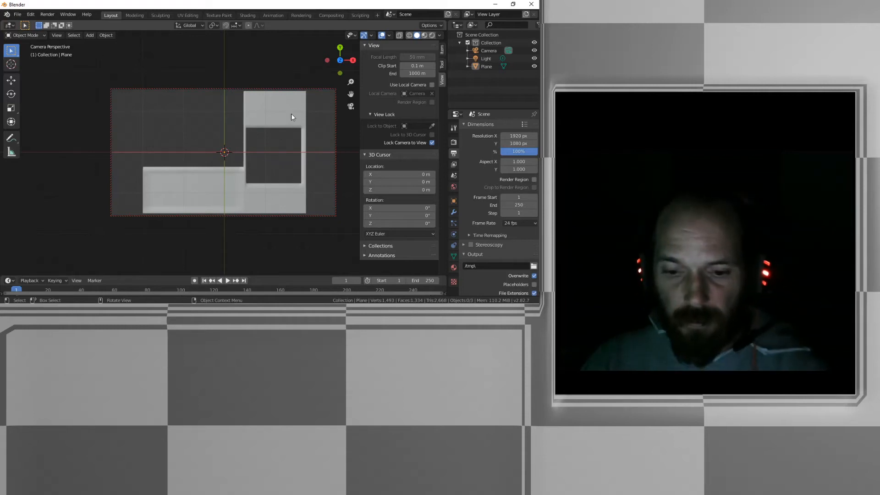
# Render the reframed overlay, overwrite temp.png on the Desktop with it, and switch to OBS
pyautogui.press('F12')
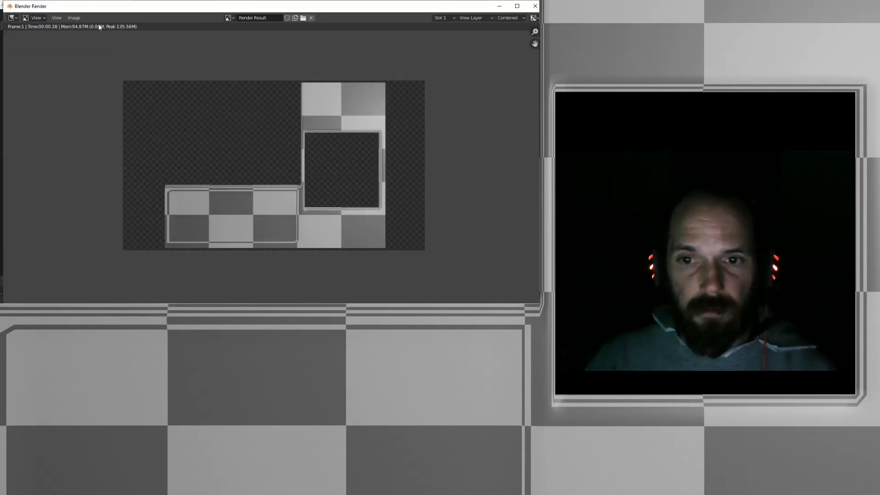
pyautogui.click(74, 18)
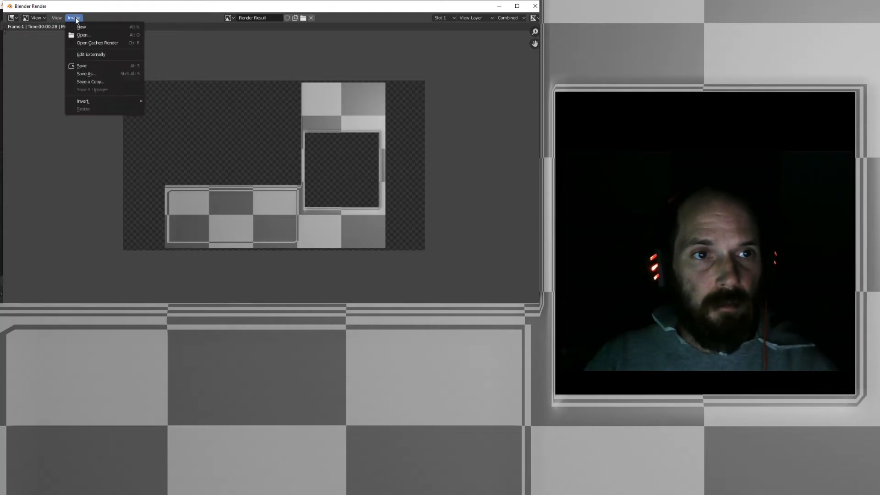
pyautogui.click(92, 74)
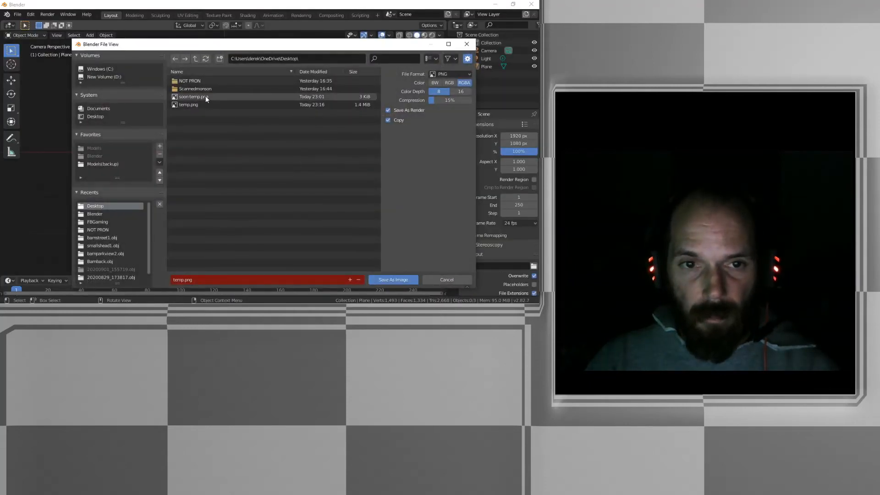
pyautogui.click(205, 105)
pyautogui.click(404, 279)
pyautogui.hotkey('alt', 'Tab')
pyautogui.hotkey('alt', 'Tab')
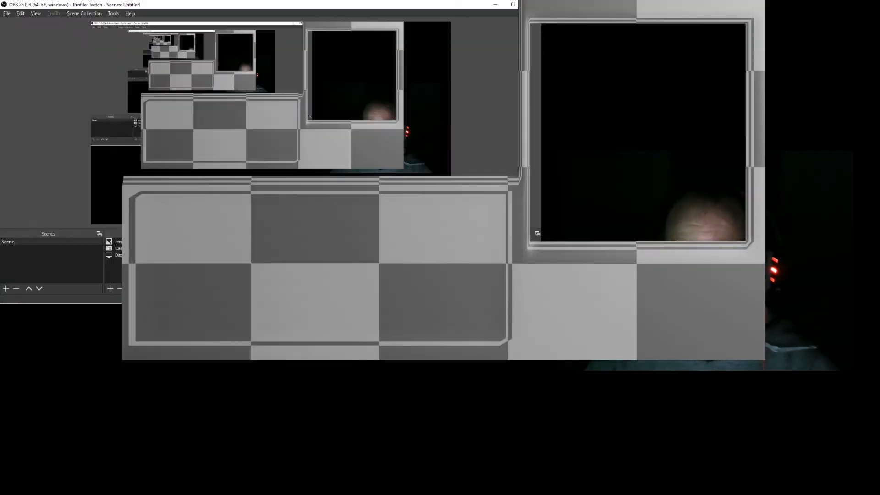
# Move the temp overlay image lower and farther left on the canvas and slightly reduce its size
pyautogui.click(255, 114)
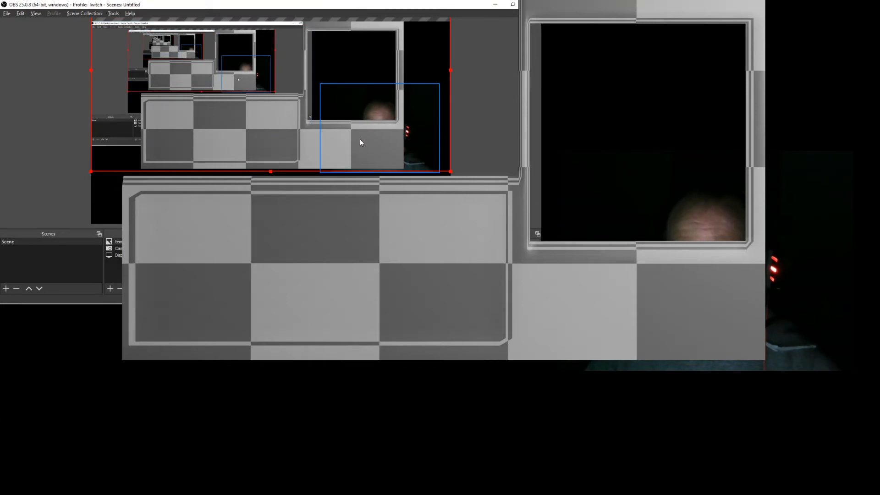
pyautogui.moveTo(281, 142); pyautogui.dragTo(229, 194)
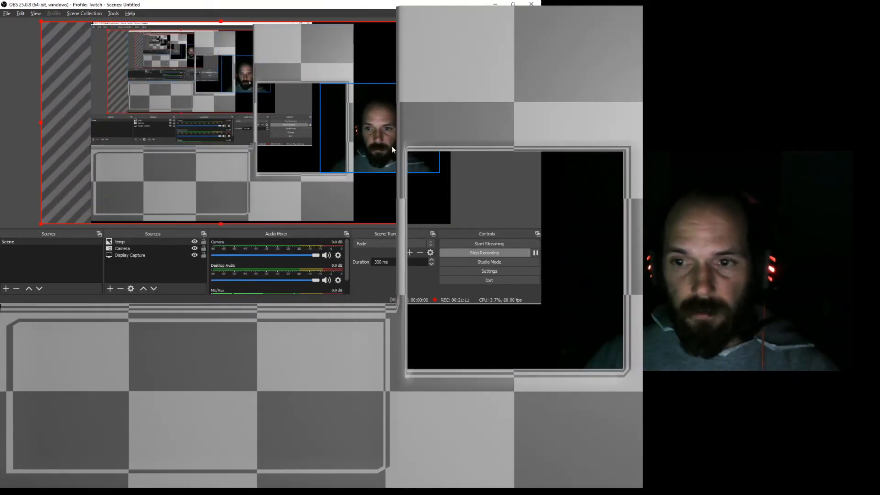
pyautogui.moveTo(397, 122)
pyautogui.mouseDown()
pyautogui.moveTo(505, 125)
pyautogui.moveTo(387, 126)
pyautogui.mouseUp()
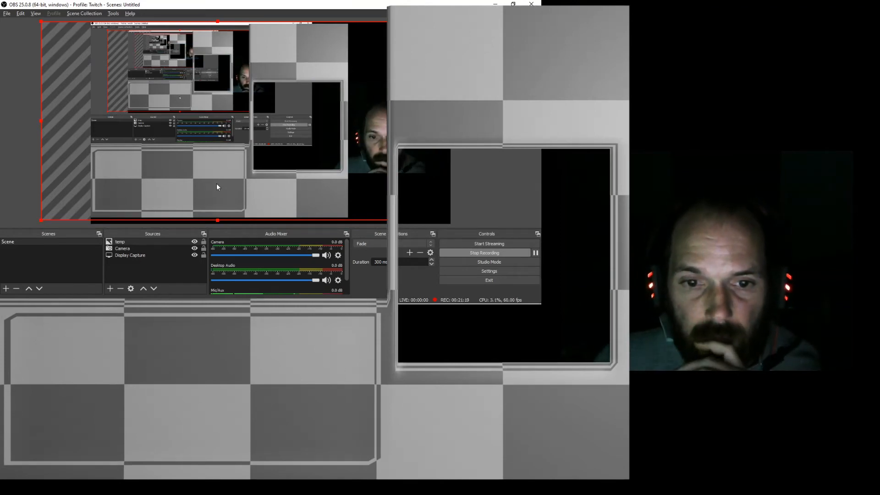
pyautogui.rightClick(306, 53)
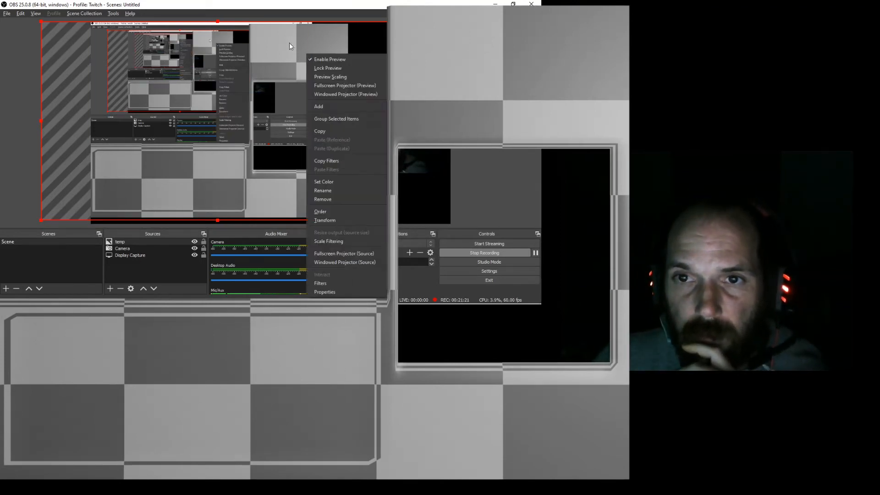
pyautogui.click(289, 43)
pyautogui.click(333, 41)
pyautogui.rightClick(333, 40)
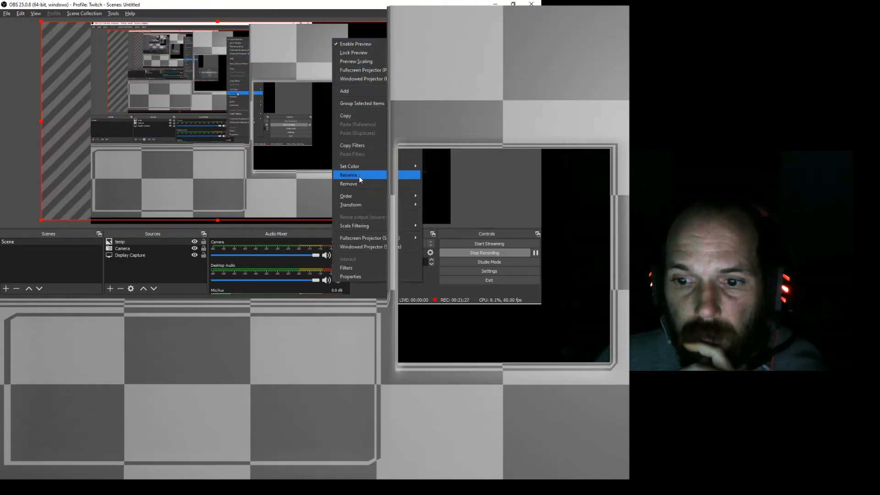
pyautogui.moveTo(374, 226)
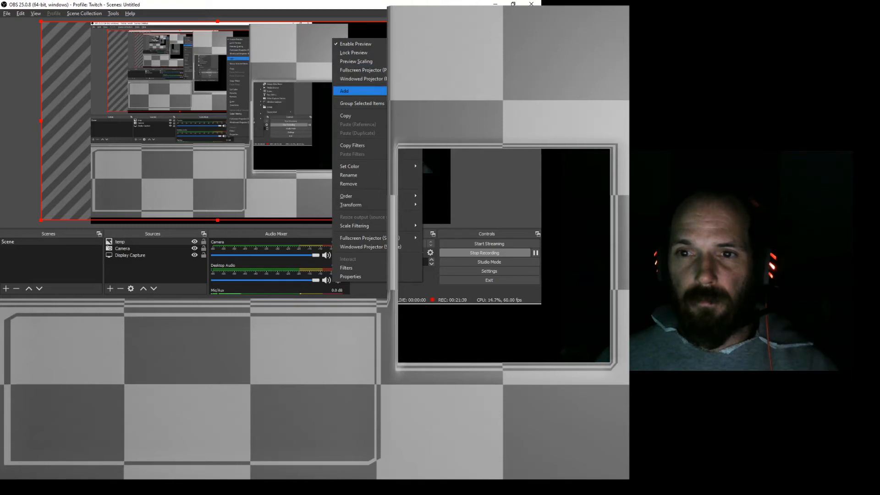
pyautogui.click(463, 122)
pyautogui.click(319, 101)
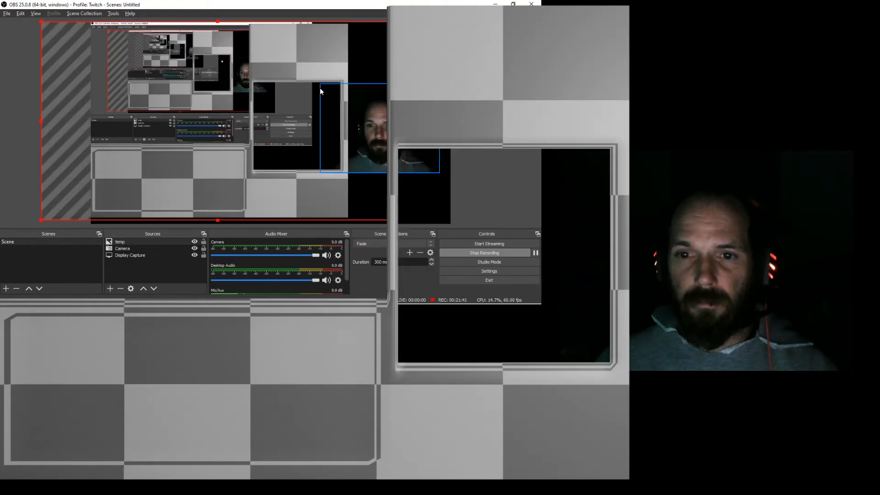
# Stretch the temp overlay horizontally and reposition it so its square cutout surrounds the webcam image
pyautogui.moveTo(388, 121); pyautogui.dragTo(510, 122)
pyautogui.moveTo(373, 61); pyautogui.dragTo(368, 15)
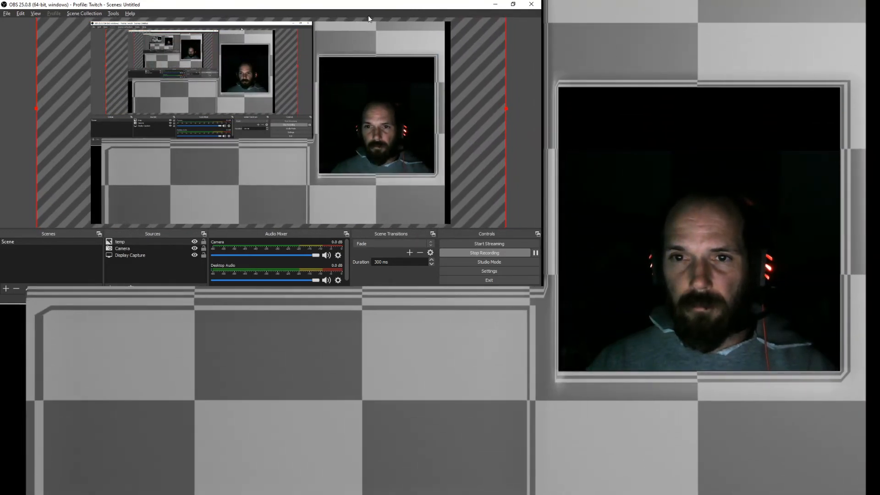
pyautogui.moveTo(507, 109); pyautogui.dragTo(512, 109)
pyautogui.moveTo(320, 174); pyautogui.dragTo(307, 174)
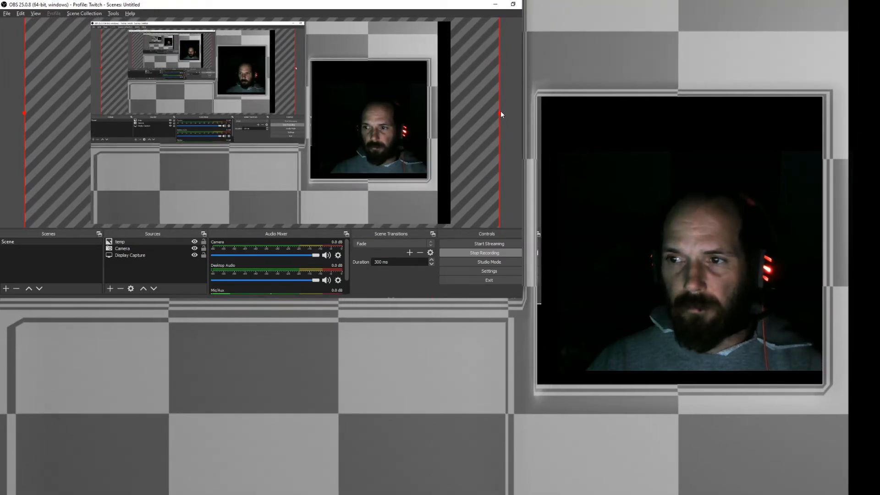
pyautogui.moveTo(498, 112); pyautogui.dragTo(508, 110)
pyautogui.moveTo(165, 181); pyautogui.dragTo(164, 180)
# Align the camera source with the upper edge of the overlay's square cutout and enlarge it to fill the opening
pyautogui.moveTo(374, 118); pyautogui.dragTo(371, 101)
pyautogui.click(370, 152)
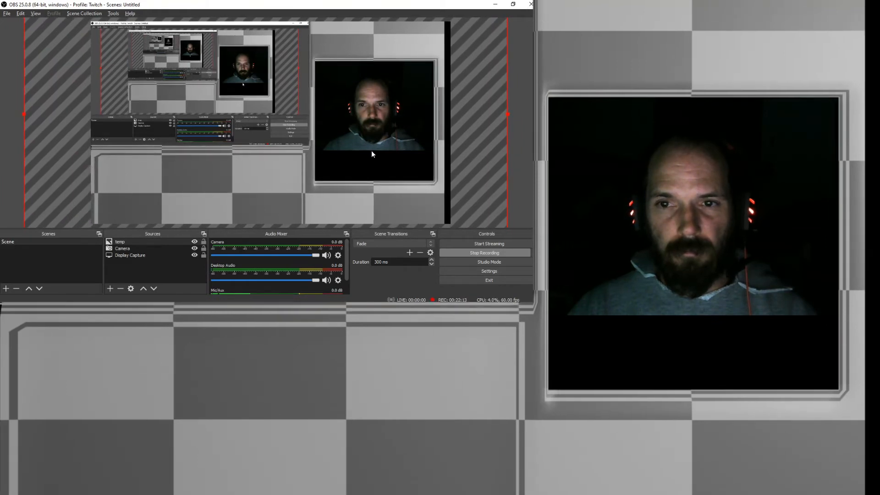
pyautogui.click(381, 138)
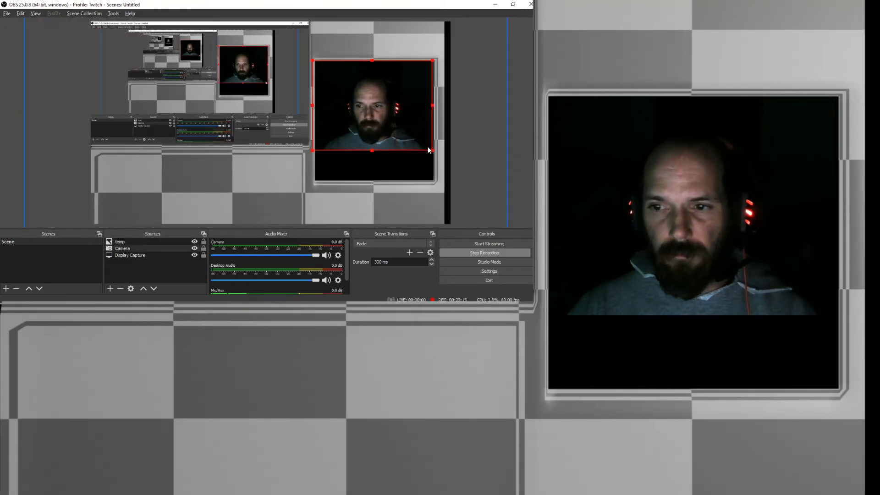
pyautogui.moveTo(432, 150); pyautogui.dragTo(456, 182)
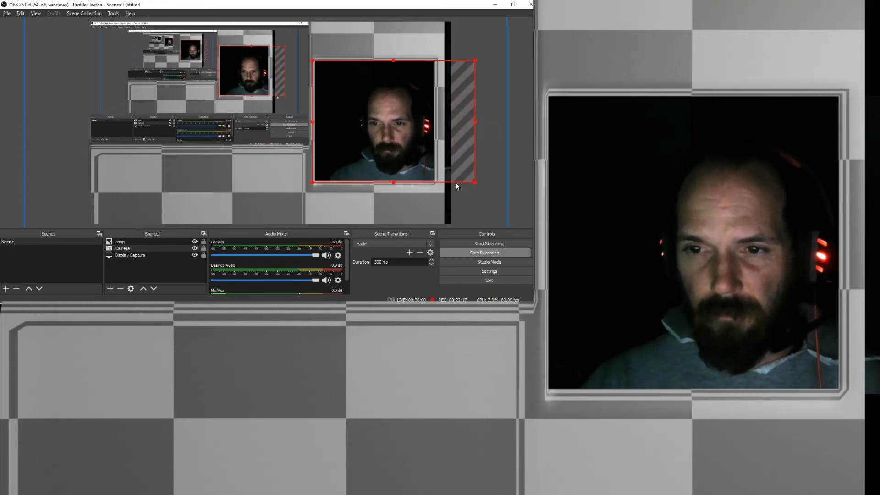
# Widen the temp overlay further and shift it so the webcam frame sits near the canvas's right edge
pyautogui.click(210, 185)
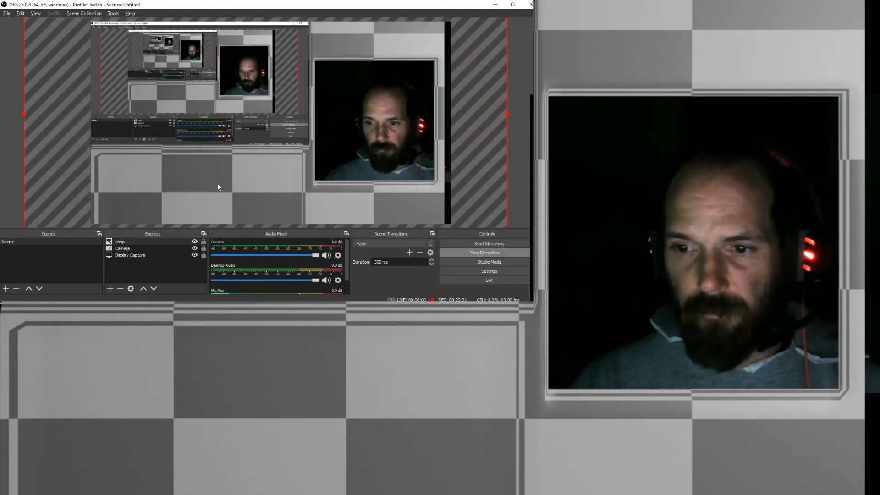
pyautogui.moveTo(144, 158); pyautogui.dragTo(142, 156)
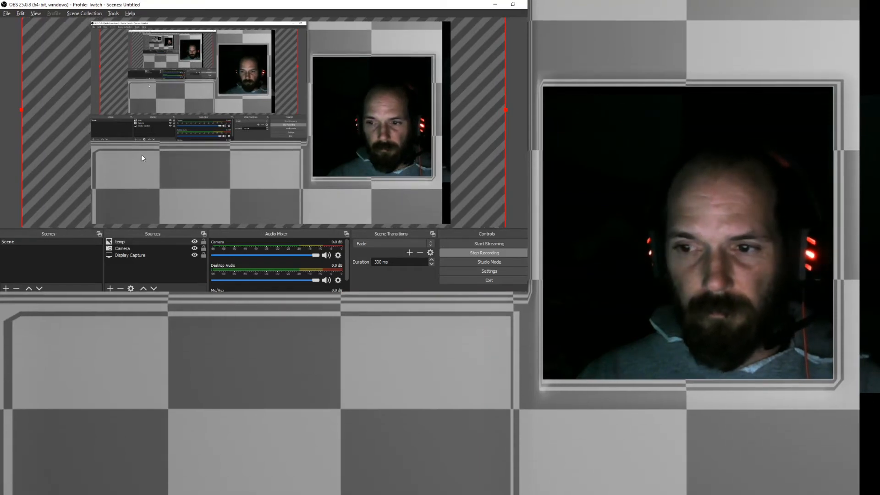
pyautogui.moveTo(507, 110); pyautogui.dragTo(532, 109)
pyautogui.moveTo(288, 189); pyautogui.dragTo(282, 185)
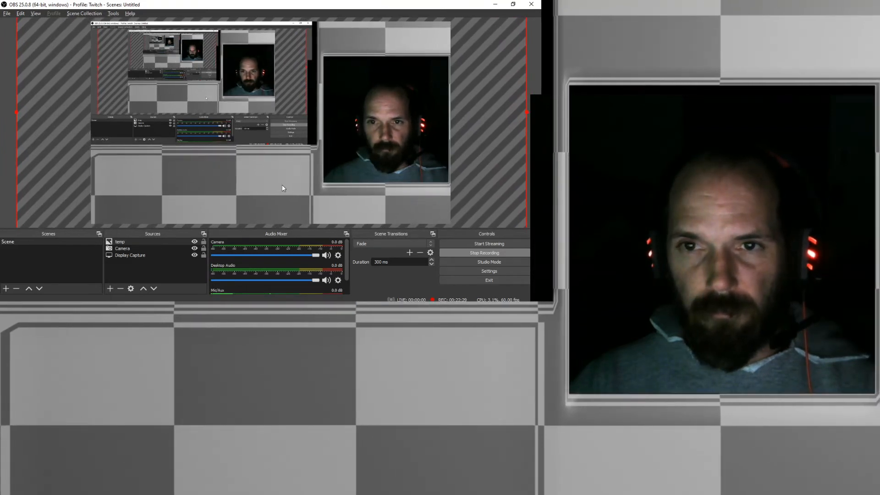
pyautogui.moveTo(382, 139); pyautogui.dragTo(369, 133)
# Shrink the display capture to fit beside the webcam frame and enlarge the camera source to reach the cutout's upper edge
pyautogui.click(224, 81)
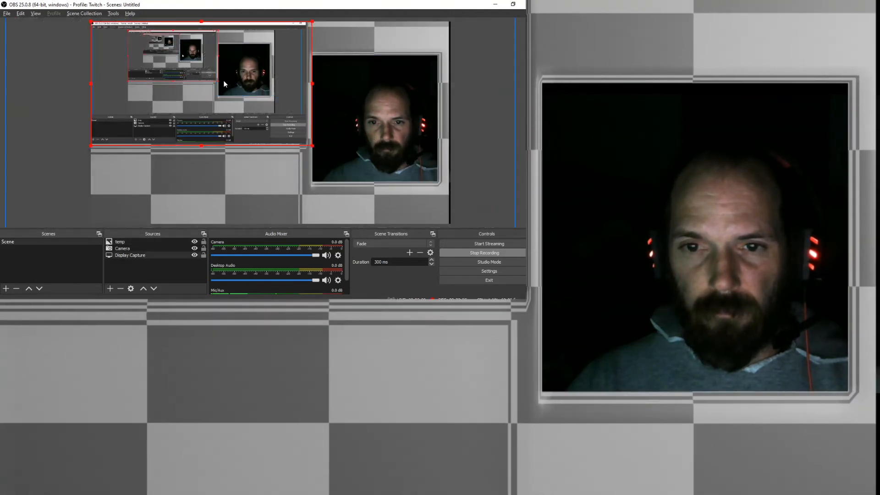
pyautogui.moveTo(315, 147); pyautogui.dragTo(306, 145)
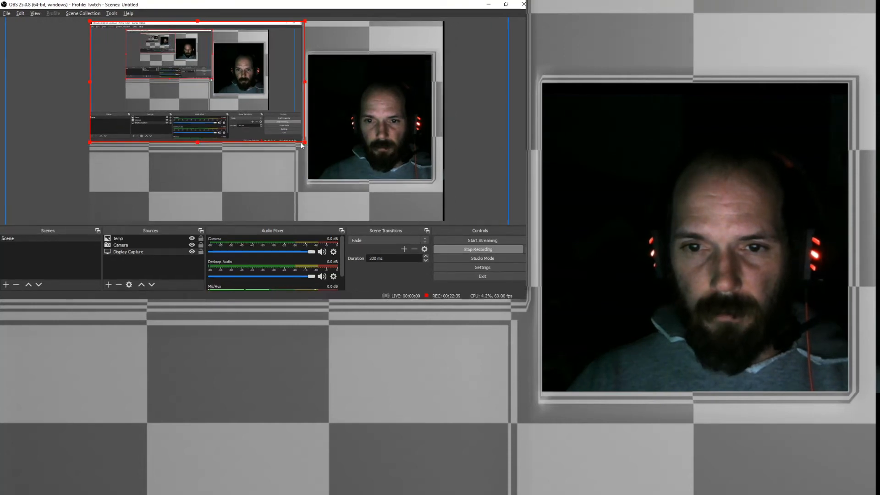
pyautogui.click(405, 85)
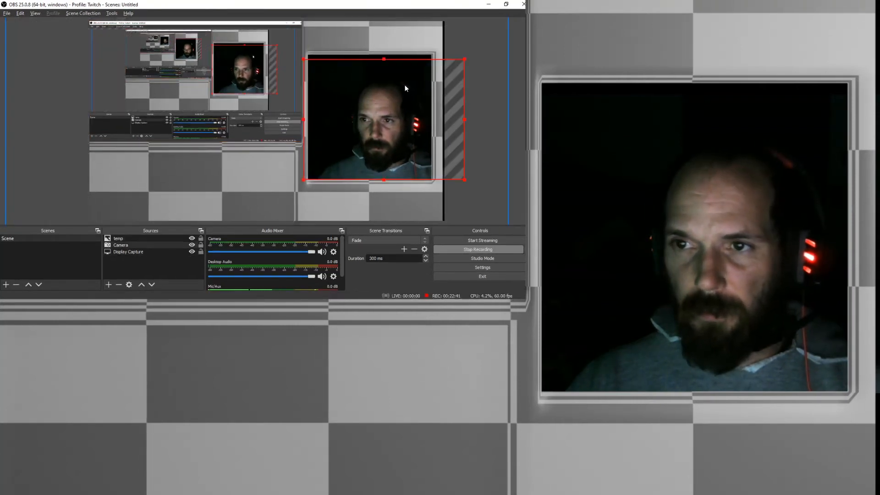
pyautogui.moveTo(467, 61); pyautogui.dragTo(472, 56)
# Stretch the temp overlay slightly wider so it reaches the canvas's right edge, and deselect it
pyautogui.click(483, 29)
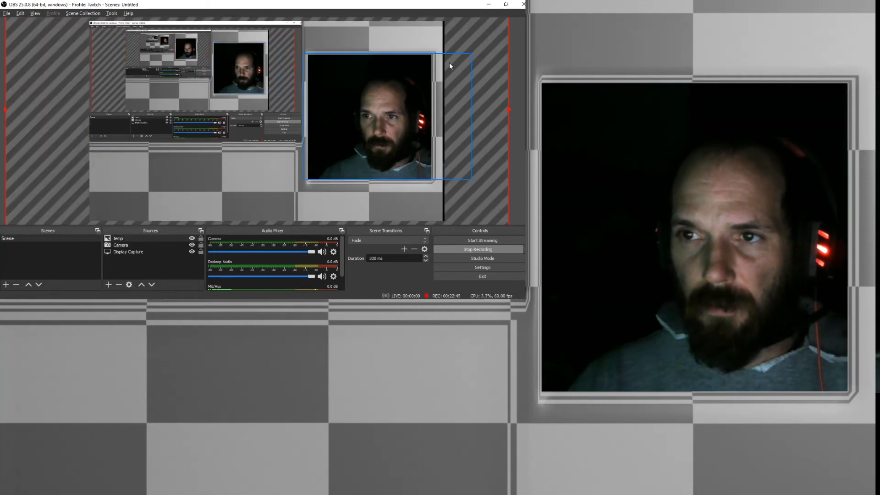
pyautogui.moveTo(506, 108); pyautogui.dragTo(510, 109)
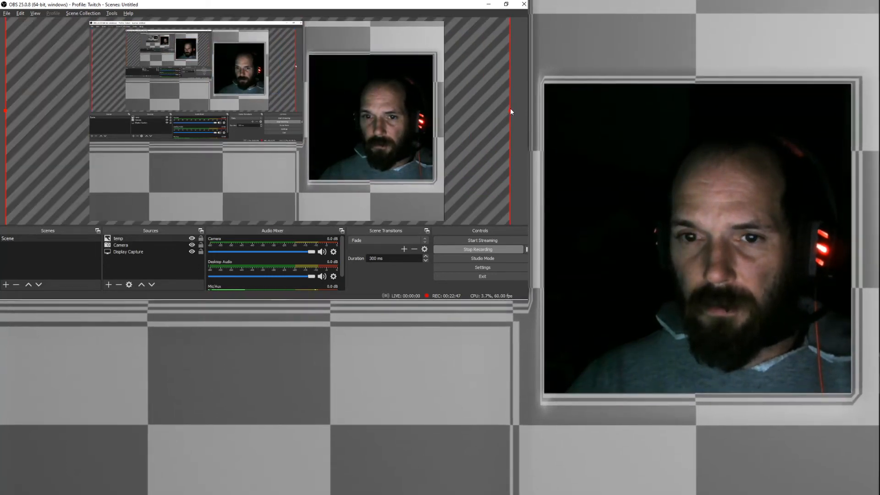
pyautogui.click(518, 87)
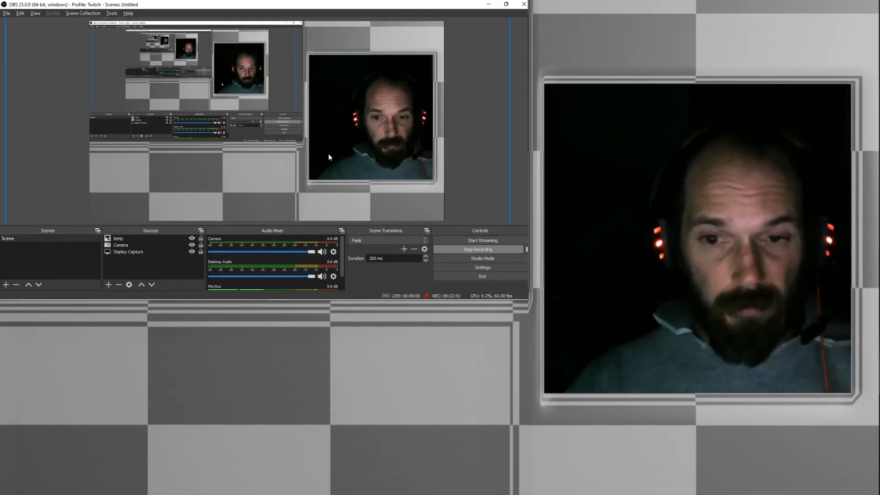
# Switch from OBS to the main Blender window containing the overlay scene
pyautogui.hotkey('alt', 'Tab')
pyautogui.click(237, 172)
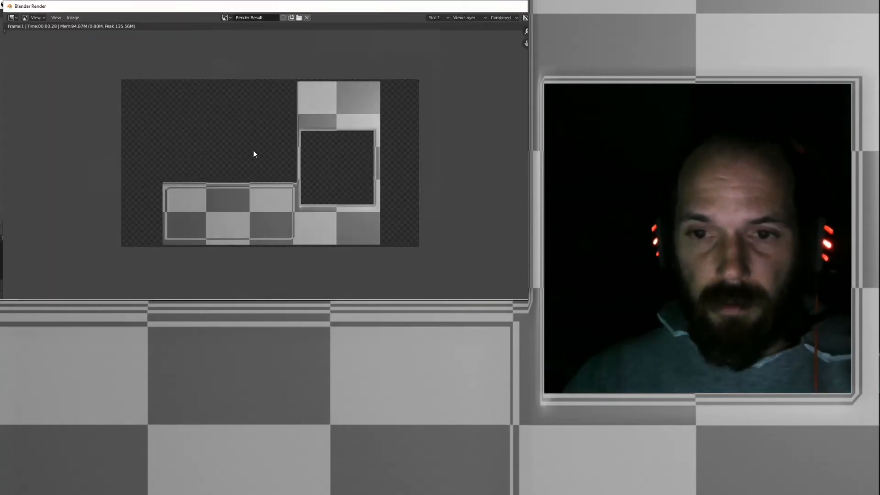
pyautogui.hotkey('alt', 'Tab')
pyautogui.hotkey('alt', 'Tab')
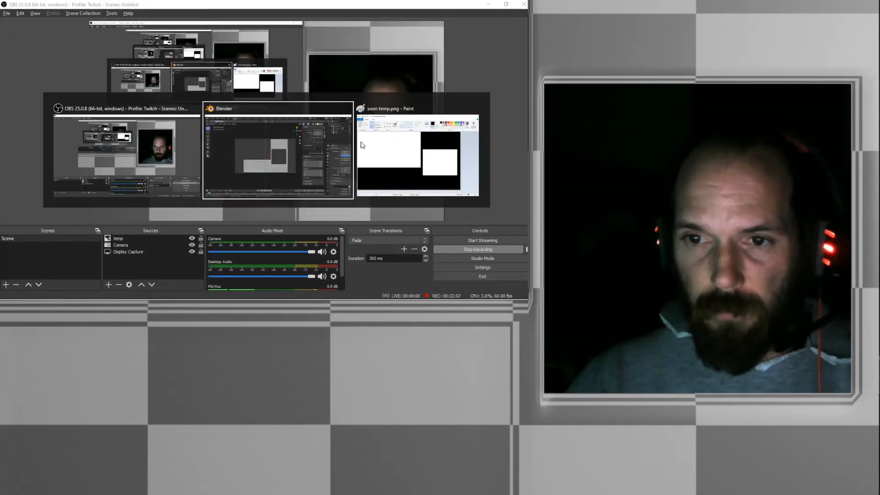
pyautogui.click(275, 147)
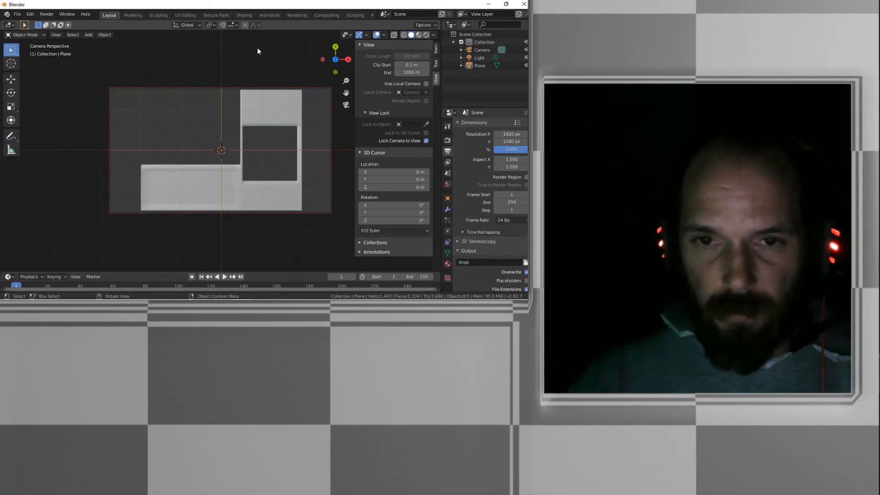
# Remove the checker material from the overlay plane and assign a new default material in its place
pyautogui.click(281, 105)
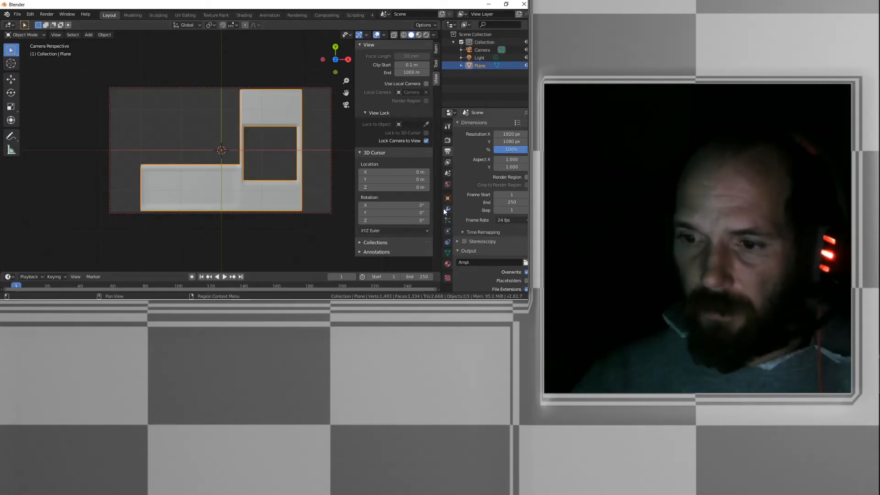
pyautogui.click(448, 264)
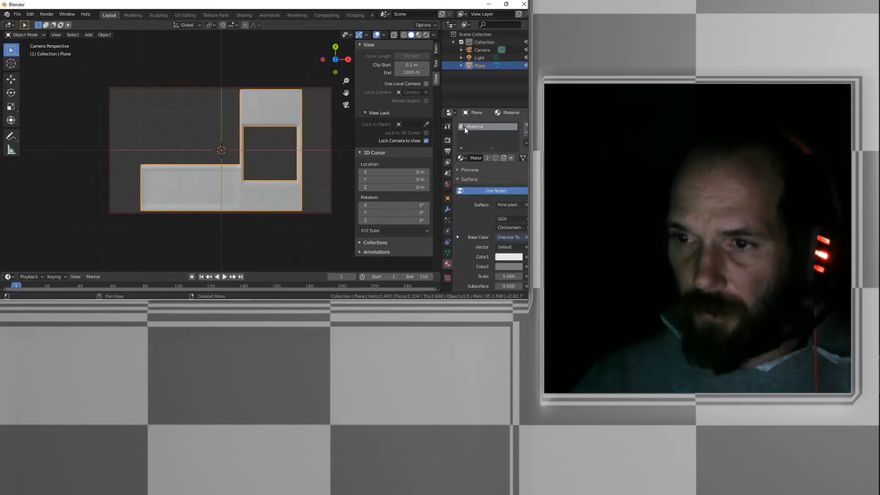
pyautogui.click(510, 157)
pyautogui.click(462, 158)
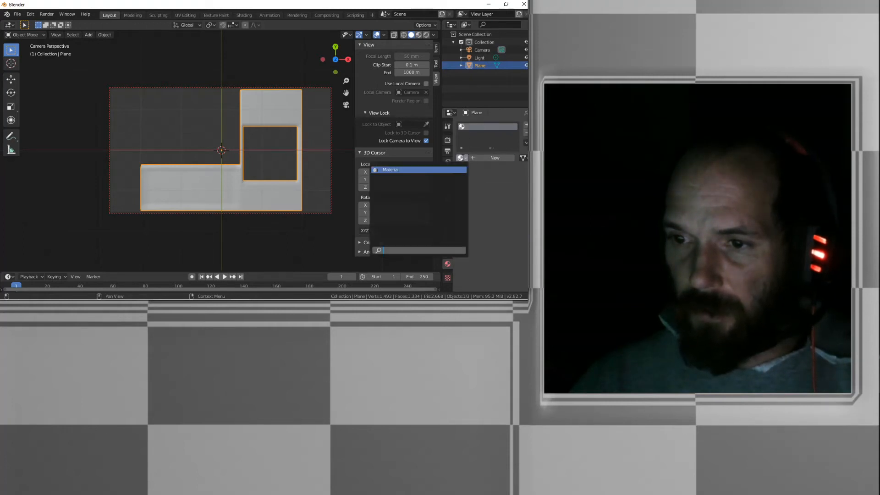
pyautogui.click(481, 158)
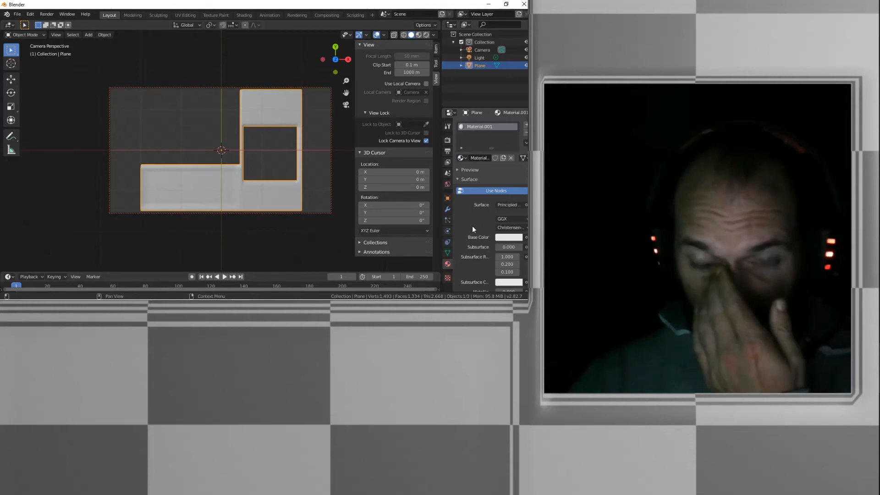
# Render the overlay with its plain material and examine the surface and frame edges up close
pyautogui.press('F12')
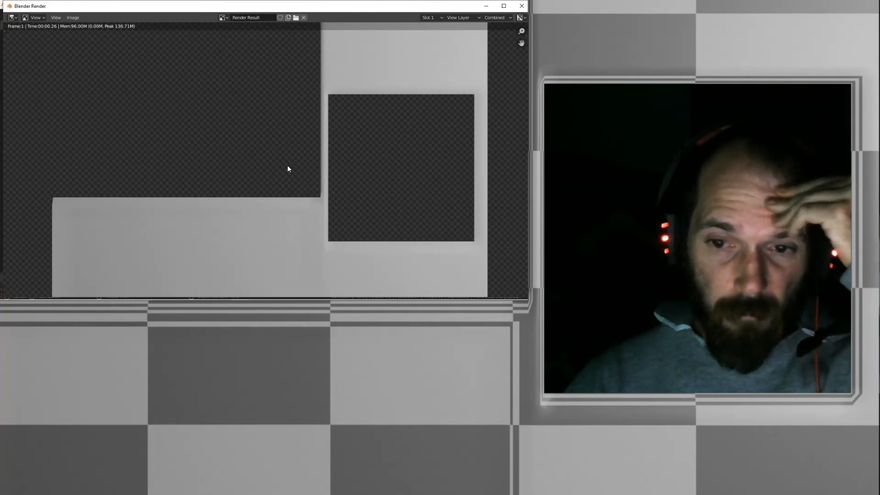
pyautogui.scroll(-1, 288, 169)
pyautogui.scroll(2, 287, 169)
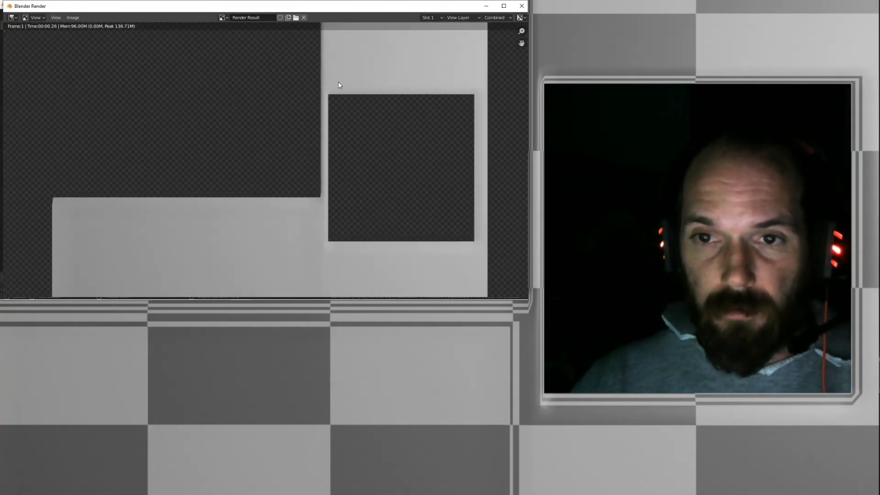
pyautogui.scroll(-2, 282, 154)
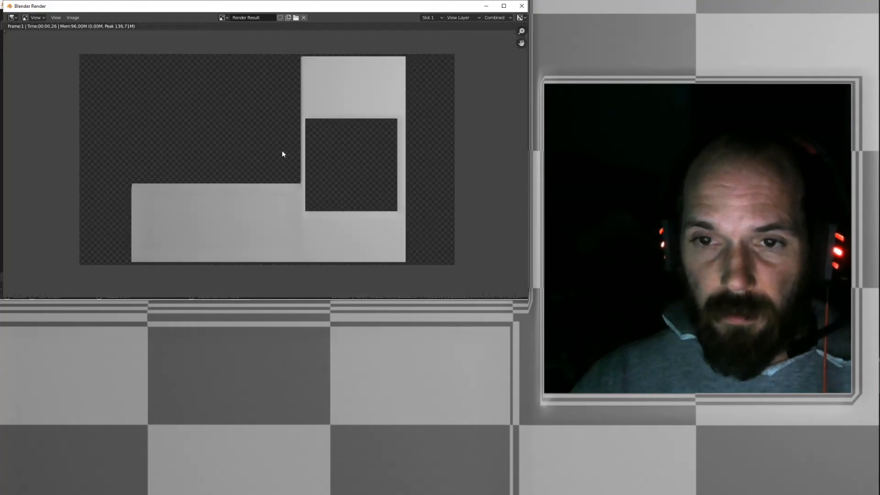
pyautogui.scroll(1, 314, 165)
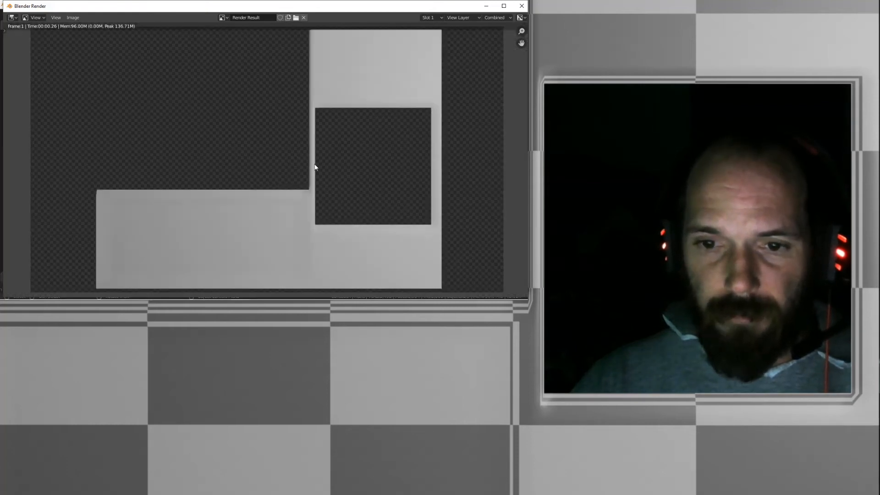
pyautogui.scroll(1, 319, 148)
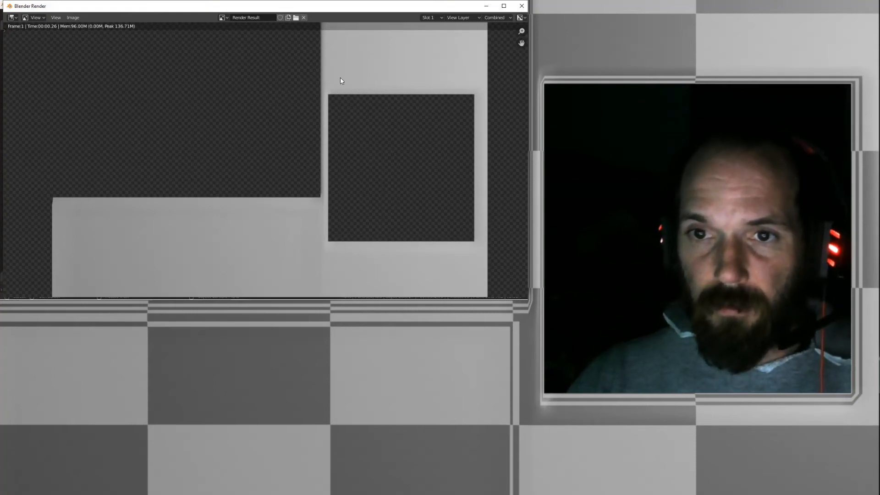
# Close the render, view the overlay plane from above, and add a Subdivision Surface modifier to it
pyautogui.press('Escape')
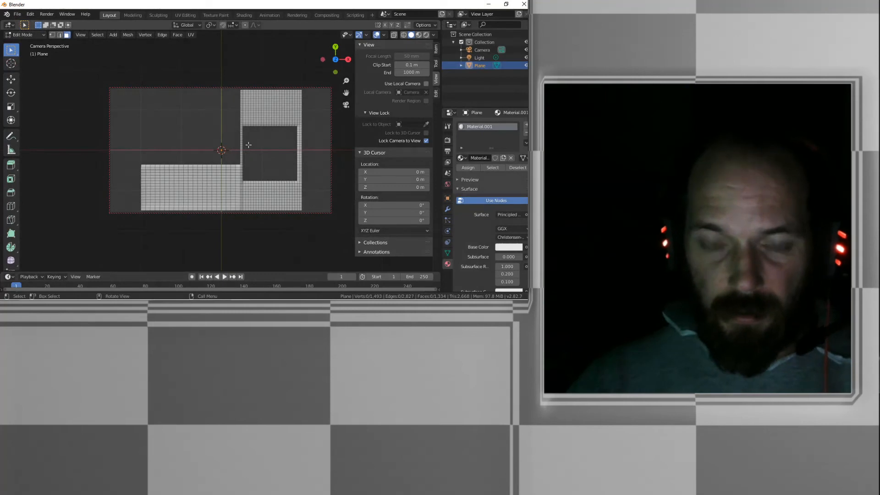
pyautogui.press('KP_7')
pyautogui.scroll(5, 247, 142)
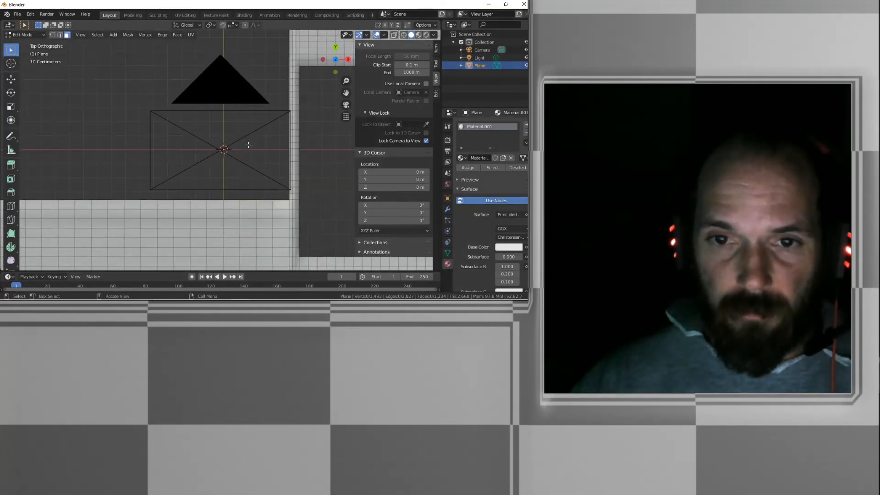
pyautogui.scroll(3, 178, 114)
pyautogui.keyDown('shift'); pyautogui.moveTo(178, 86); pyautogui.dragTo(184, 170, button='middle'); pyautogui.keyUp('shift')
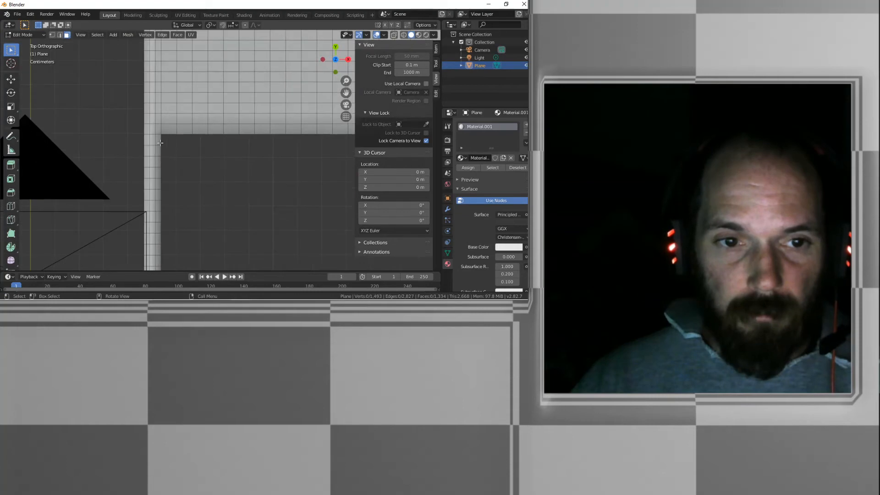
pyautogui.click(448, 210)
pyautogui.click(477, 125)
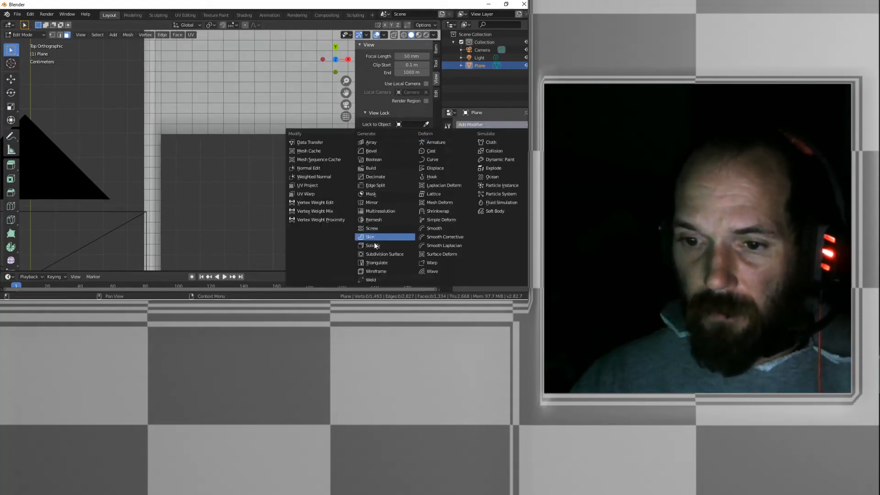
pyautogui.click(377, 254)
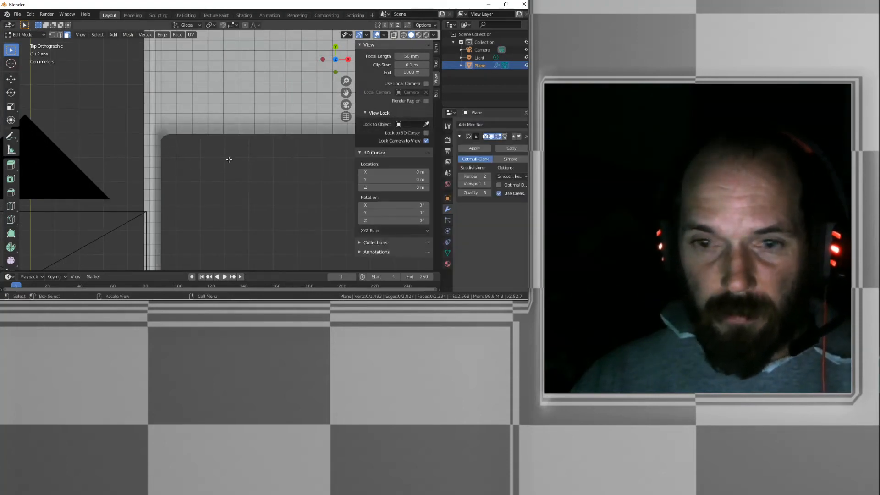
# Leave mesh editing, render the subdivided overlay, and examine the corners of its openings
pyautogui.scroll(-4, 184, 151)
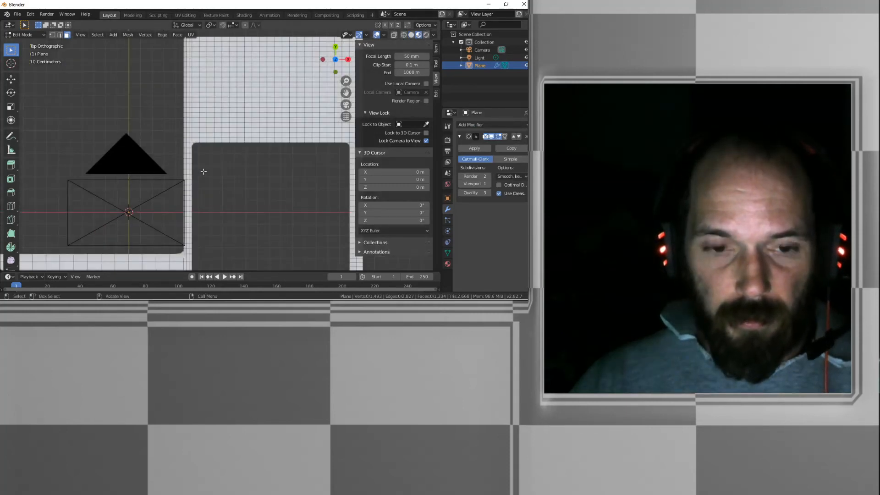
pyautogui.press('Tab')
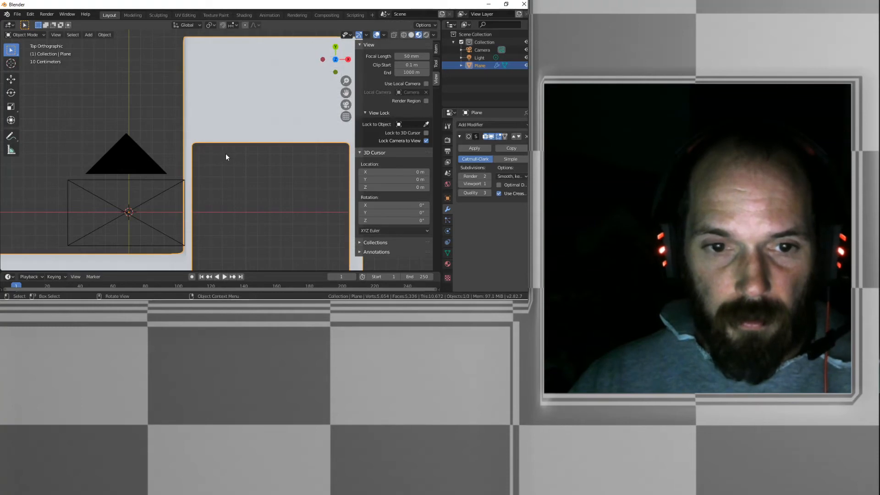
pyautogui.press('F12')
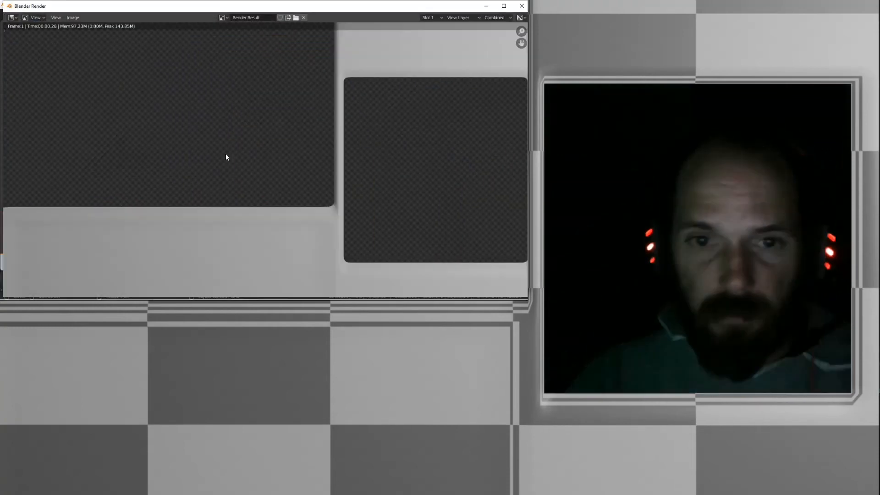
pyautogui.scroll(3, 226, 156)
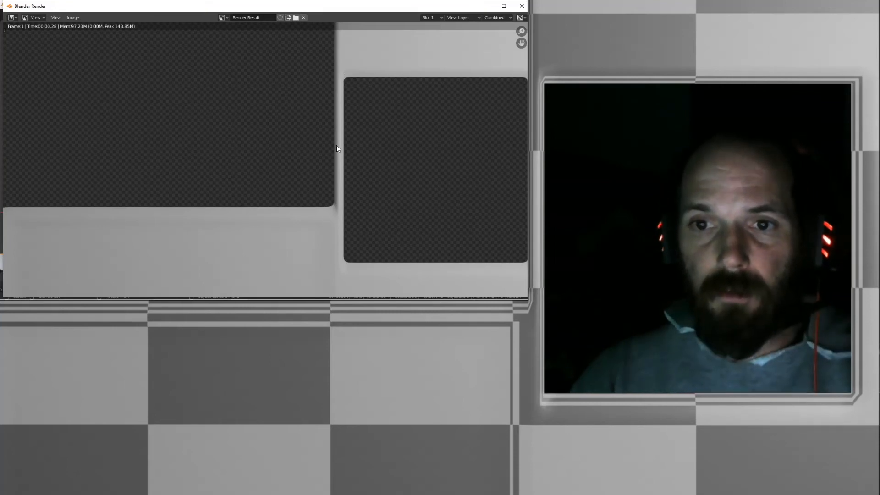
pyautogui.press('Escape')
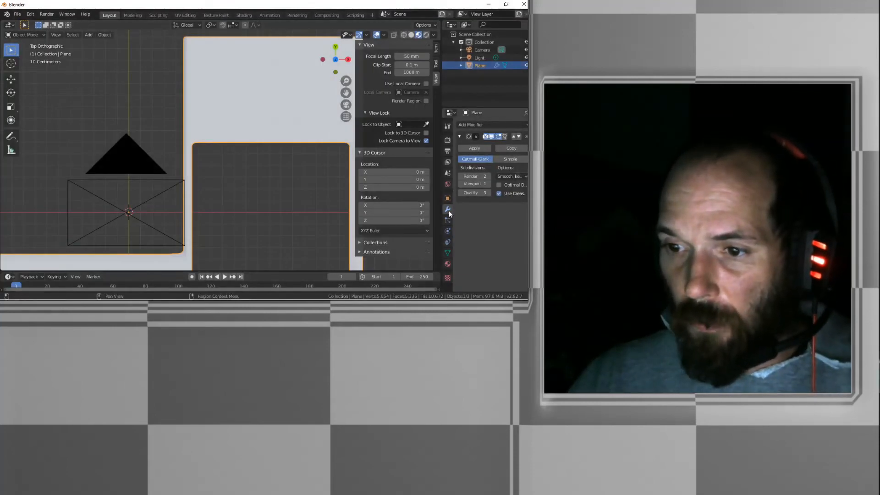
# Duplicate the overlay plane's material as a new one and change its surface shader to Emission
pyautogui.click(448, 264)
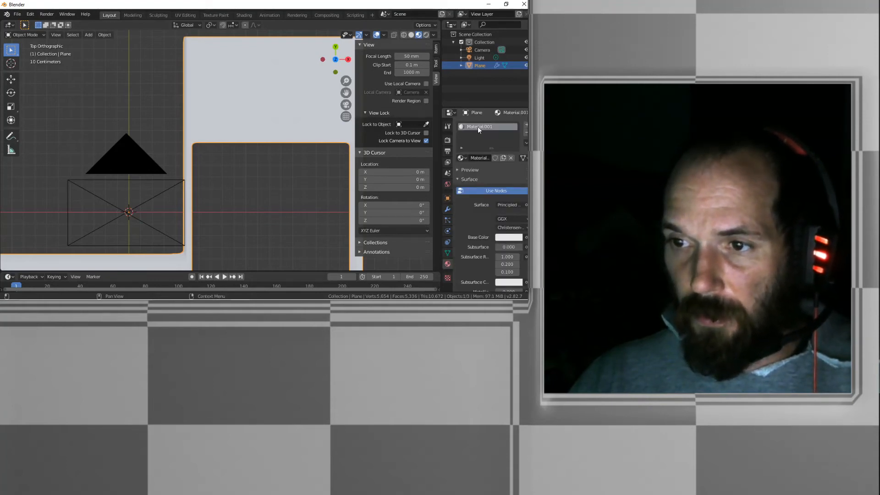
pyautogui.click(504, 158)
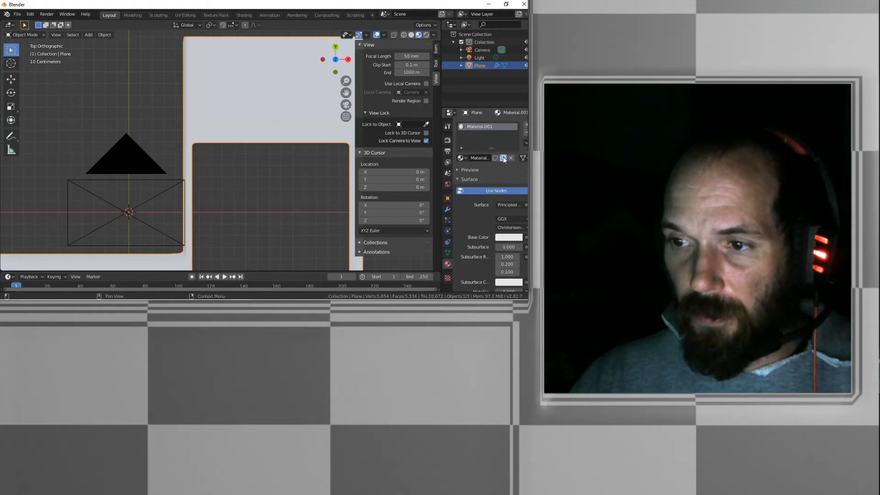
pyautogui.doubleClick(472, 130)
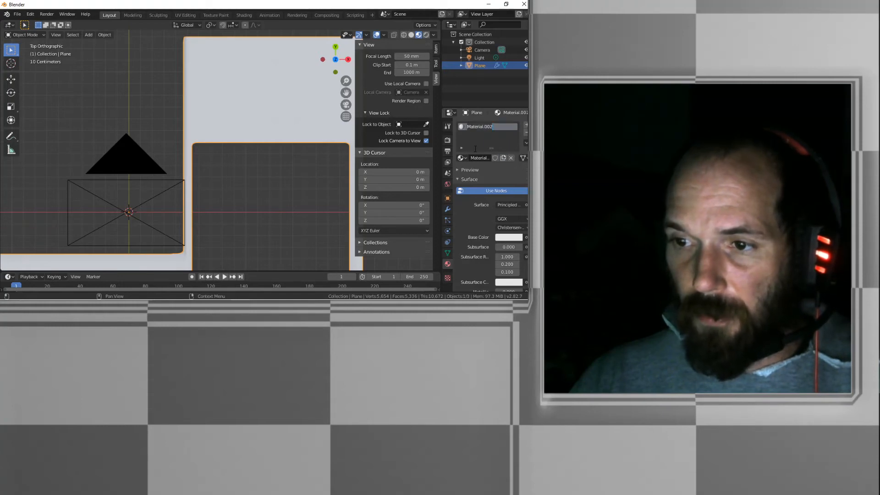
pyautogui.click(525, 237)
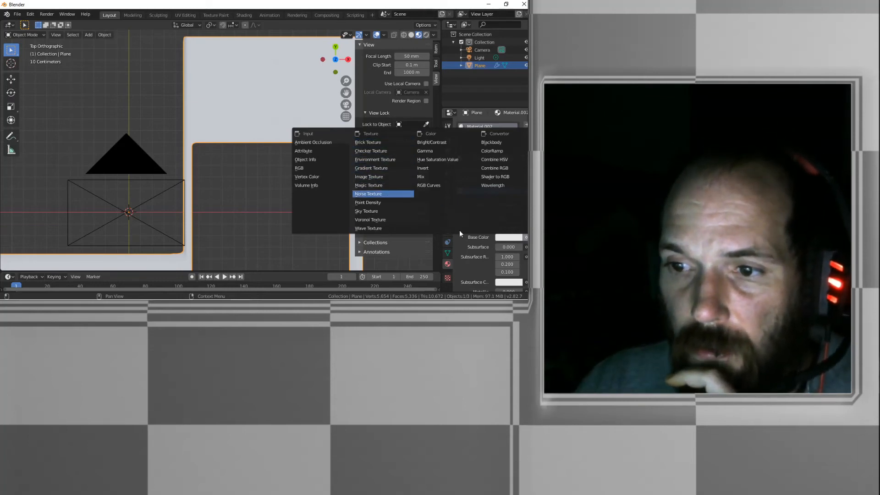
pyautogui.click(520, 204)
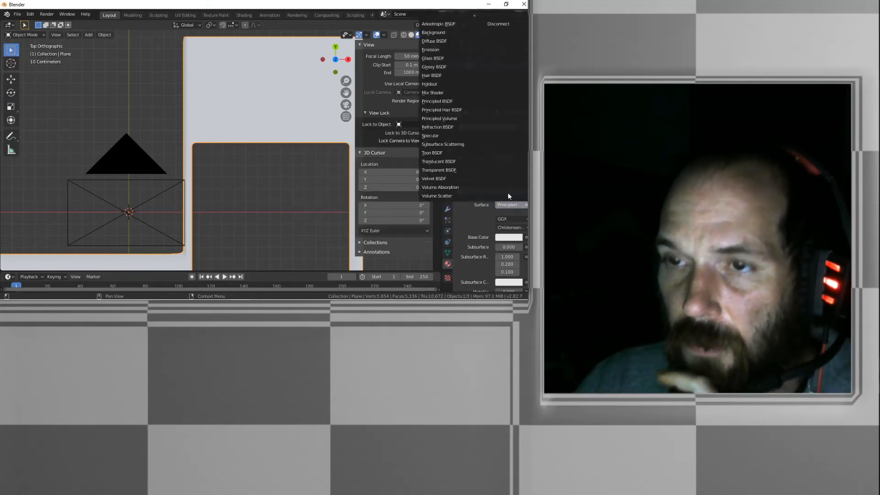
pyautogui.click(505, 204)
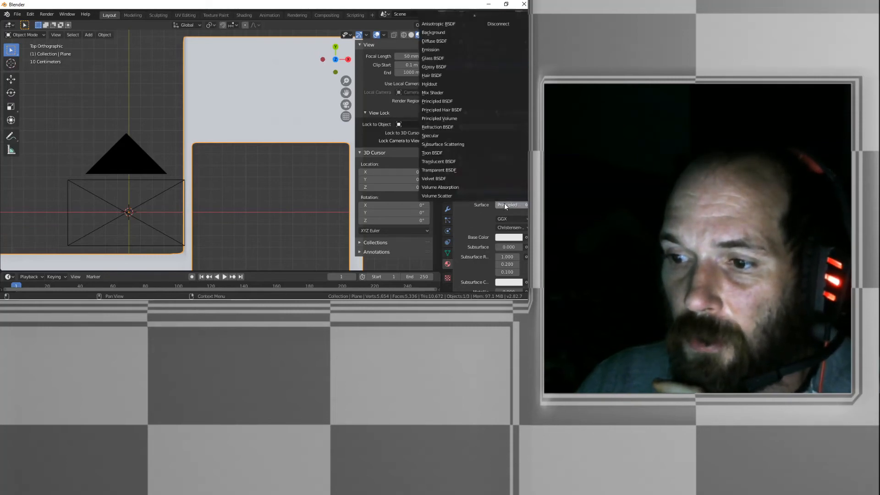
pyautogui.click(443, 50)
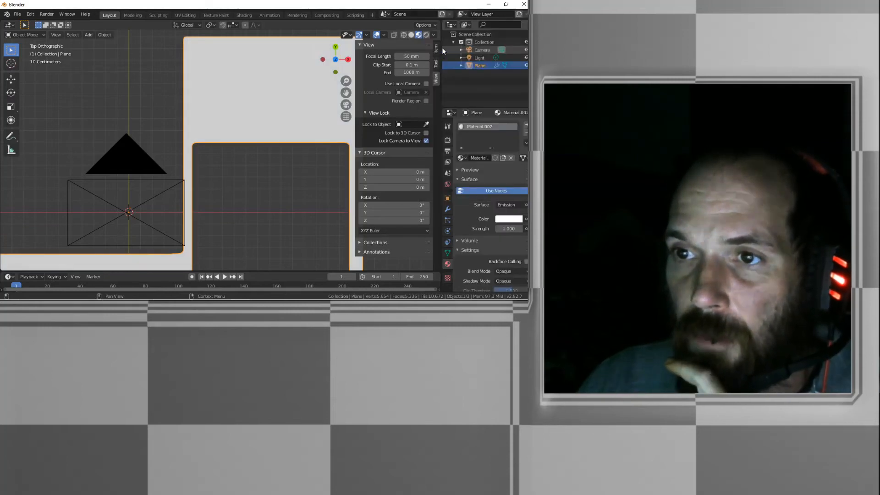
# Set the emission color to a saturated green with hue 0.330 and the emission strength to 35.6
pyautogui.click(508, 218)
pyautogui.click(455, 121)
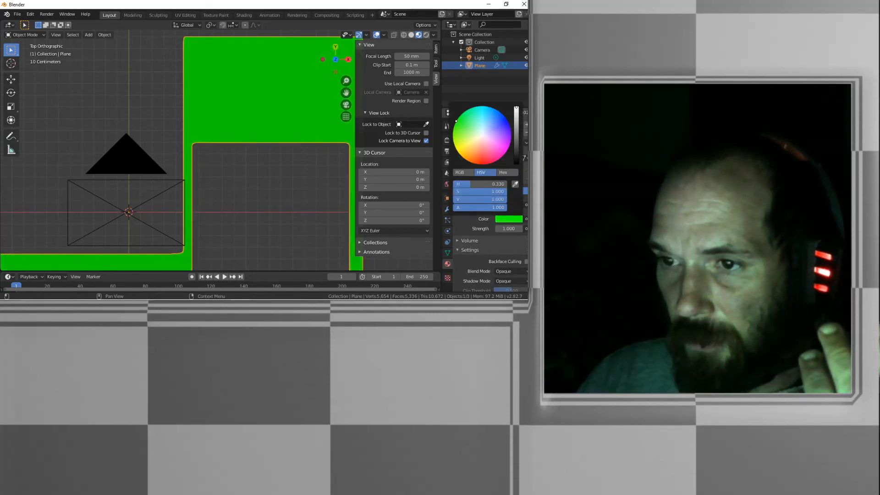
pyautogui.moveTo(499, 229); pyautogui.dragTo(598, 230)
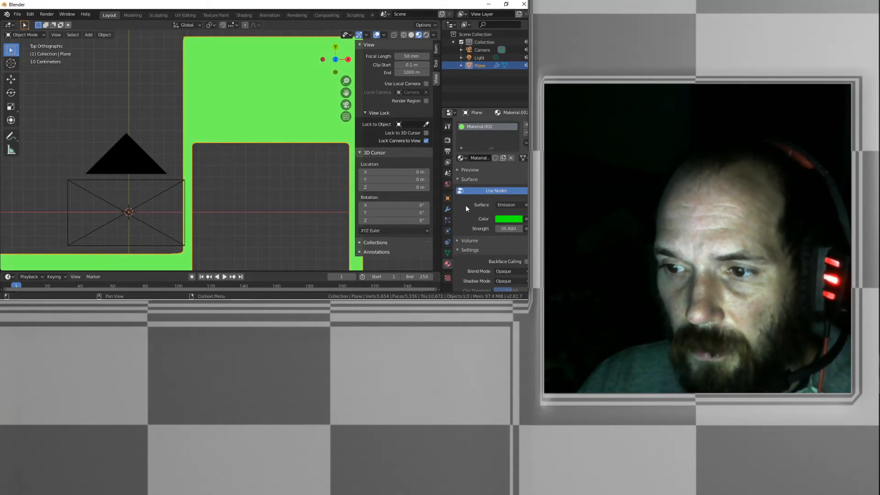
# Return to editing the overlay mesh and display it in wireframe around the webcam opening's upper corner
pyautogui.press('Tab')
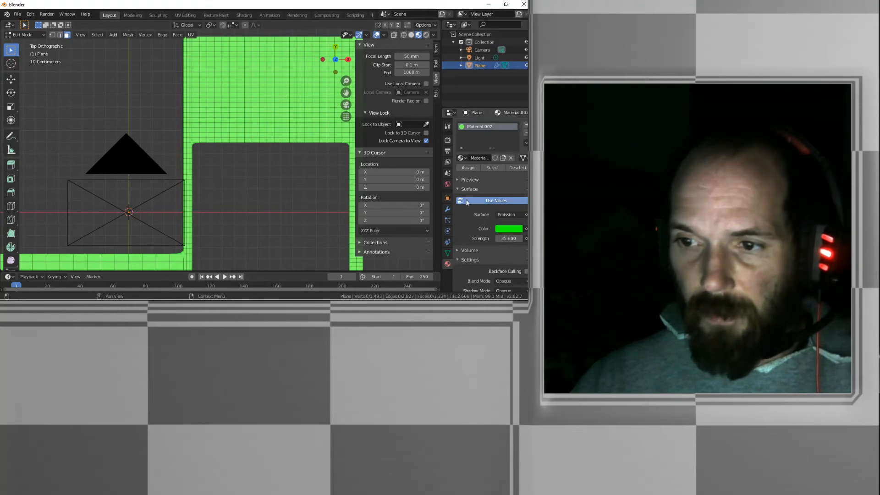
pyautogui.press('z')
pyautogui.click(193, 208)
pyautogui.scroll(10, 195, 197)
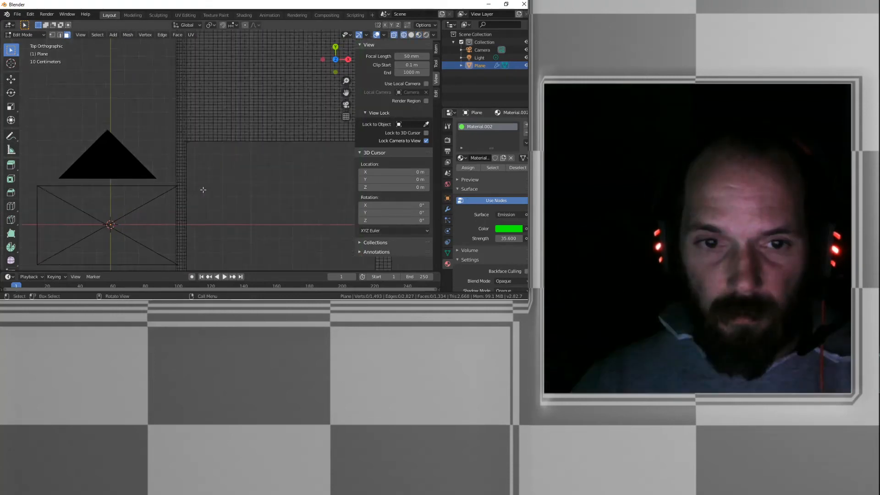
pyautogui.keyDown('shift'); pyautogui.moveTo(197, 188); pyautogui.dragTo(234, 197, button='middle'); pyautogui.keyUp('shift')
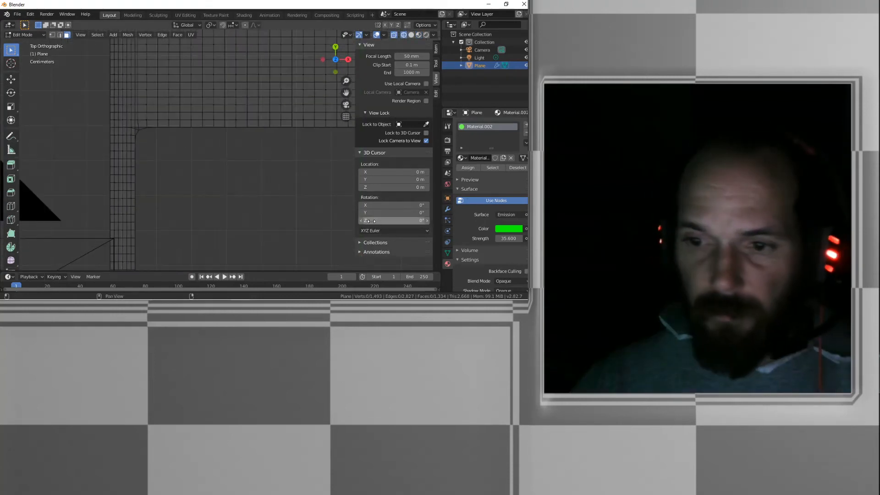
# Raise the Subdivision Surface modifier's viewport subdivisions to 3
pyautogui.click(448, 209)
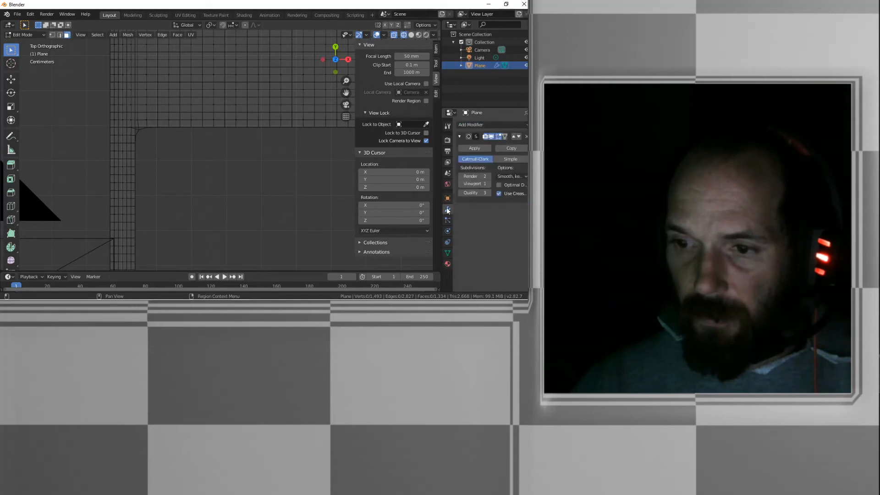
pyautogui.click(489, 185)
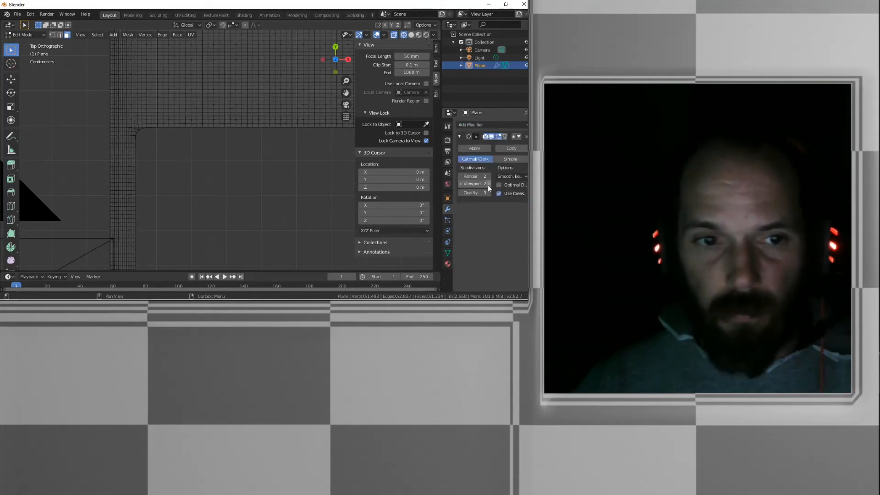
pyautogui.click(489, 185)
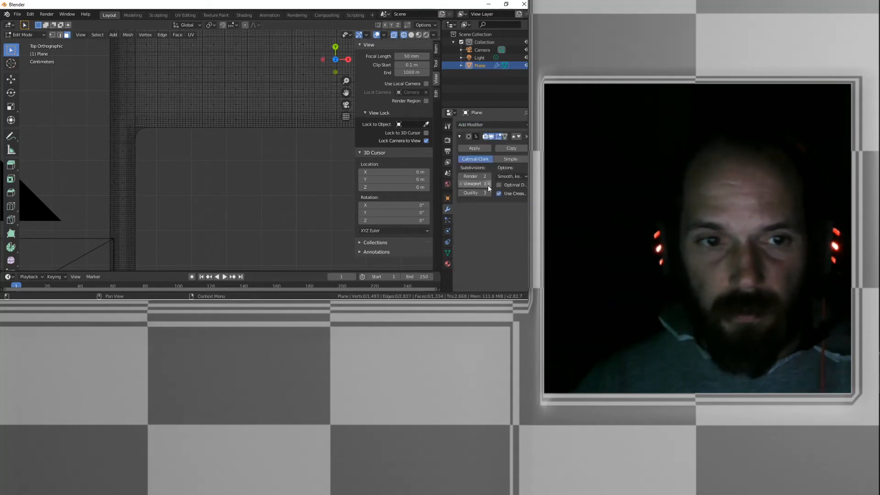
# Try the Simple subdivision type, inspect the opening's corner, and switch the modifier back to Catmull-Clark
pyautogui.click(511, 159)
pyautogui.scroll(-1, 188, 160)
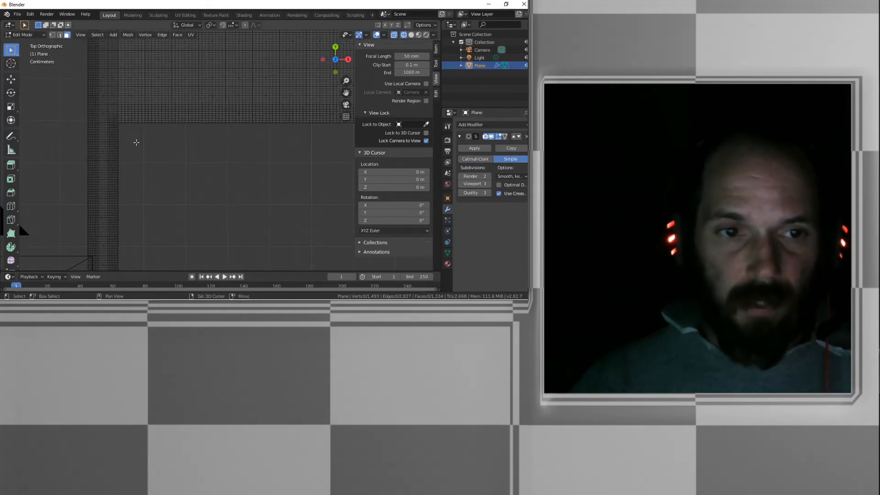
pyautogui.keyDown('shift'); pyautogui.moveTo(136, 142); pyautogui.dragTo(202, 139, button='middle'); pyautogui.keyUp('shift')
pyautogui.scroll(3, 204, 142)
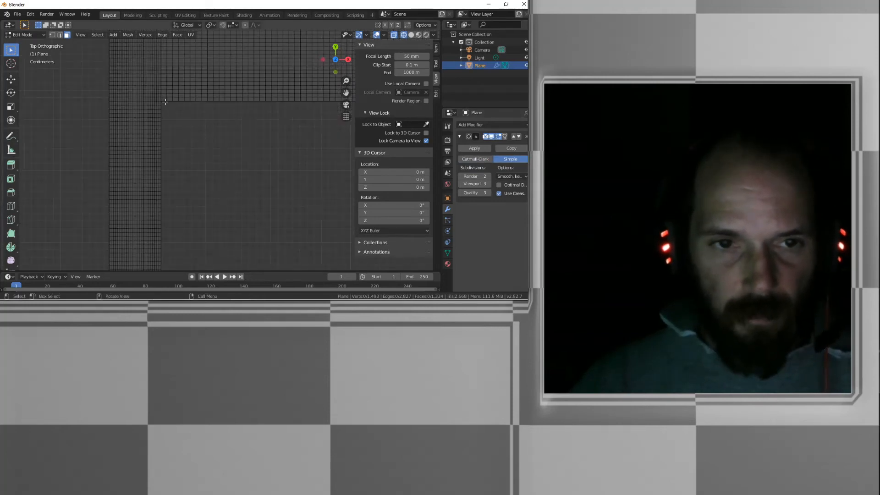
pyautogui.click(489, 159)
# Inspect the subdivided mesh at an angle and remove the Subdivision Surface modifier from the overlay plane
pyautogui.moveTo(209, 141); pyautogui.dragTo(222, 156, button='middle')
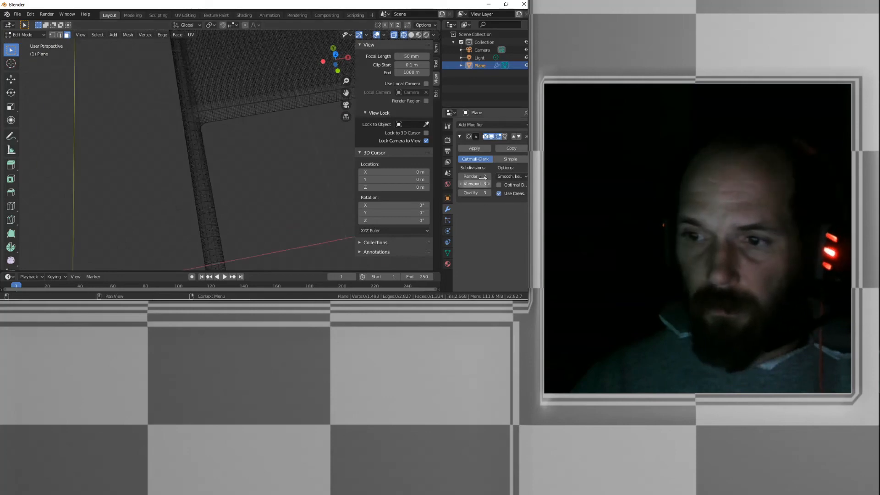
pyautogui.moveTo(295, 161); pyautogui.dragTo(245, 94, button='middle')
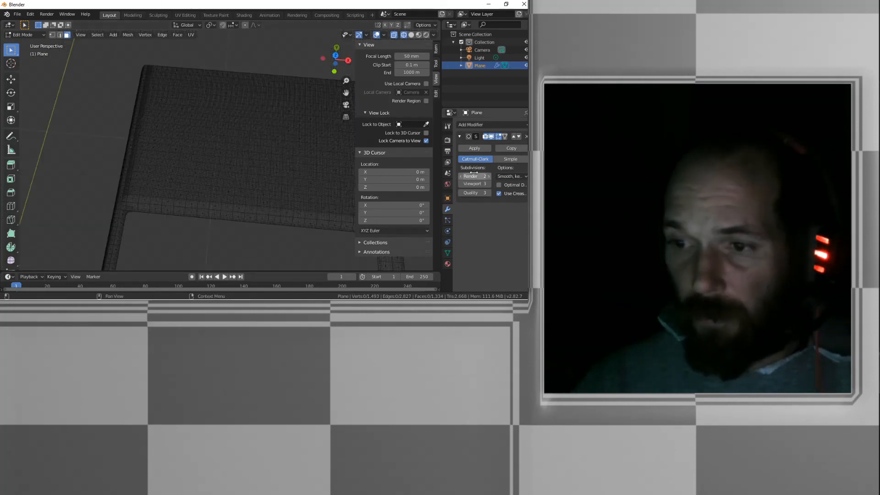
pyautogui.click(526, 136)
# Select the rectangular block of faces inside the panel above the webcam opening, leaving a border around it unselected
pyautogui.moveTo(220, 111); pyautogui.dragTo(235, 128, button='middle')
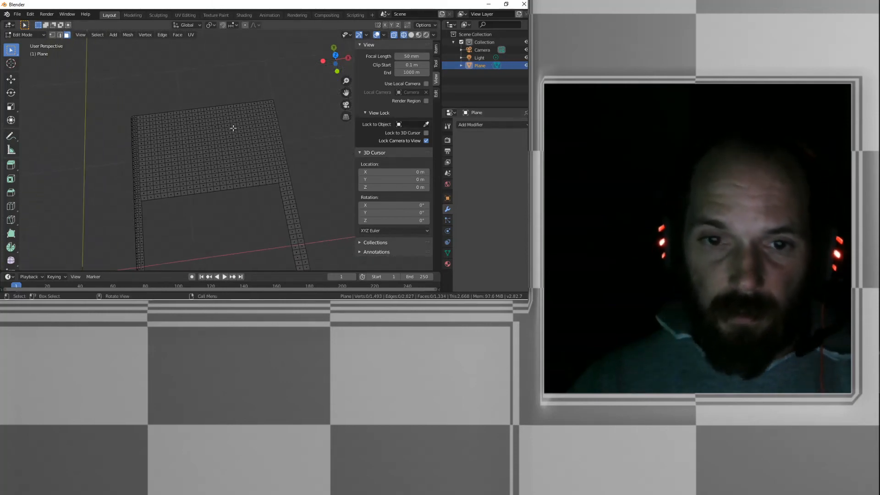
pyautogui.scroll(2, 236, 128)
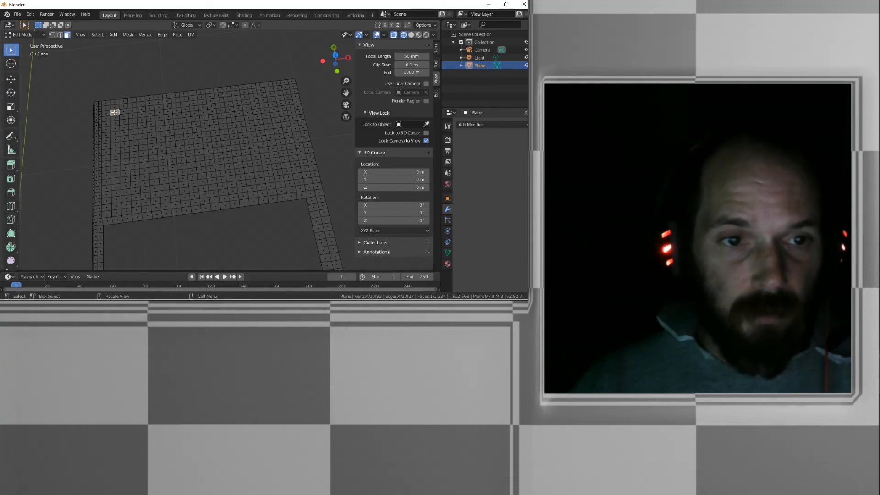
pyautogui.keyDown('shift'); pyautogui.click(117, 194); pyautogui.keyUp('shift')
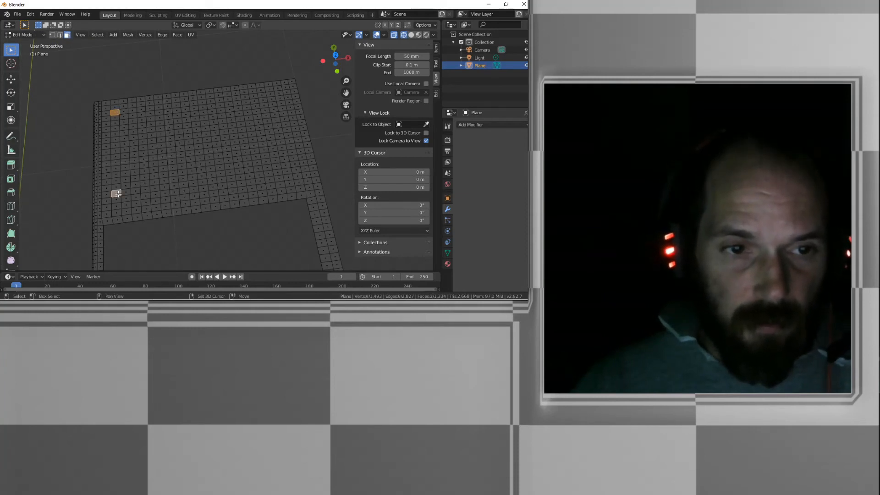
pyautogui.keyDown('ctrl'); pyautogui.click(298, 175); pyautogui.keyUp('ctrl')
pyautogui.keyDown('ctrl'); pyautogui.click(278, 92); pyautogui.keyUp('ctrl')
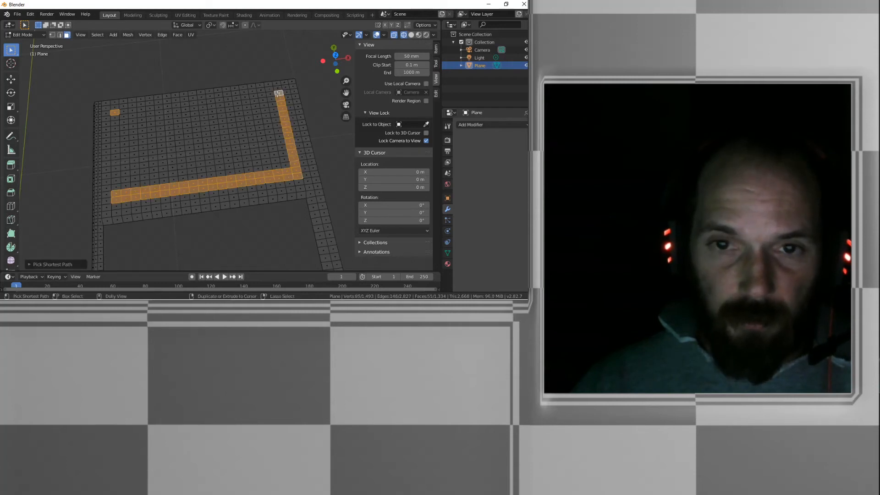
pyautogui.keyDown('ctrl'); pyautogui.keyDown('shift'); pyautogui.click(117, 188); pyautogui.keyUp('shift'); pyautogui.keyUp('ctrl')
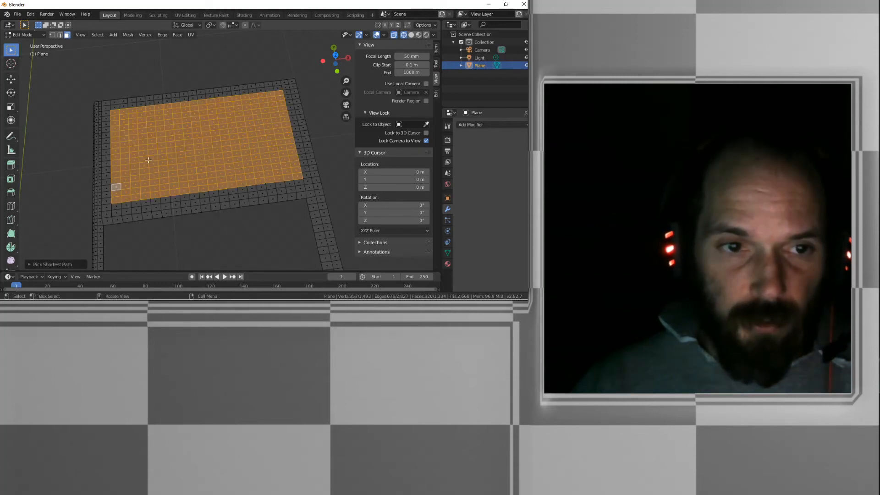
# Recess the selected block of faces in the panel above the webcam opening by moving it down about 0.02 m along global Z
pyautogui.moveTo(173, 159); pyautogui.dragTo(188, 142, button='middle')
pyautogui.press('g')
pyautogui.press('z')
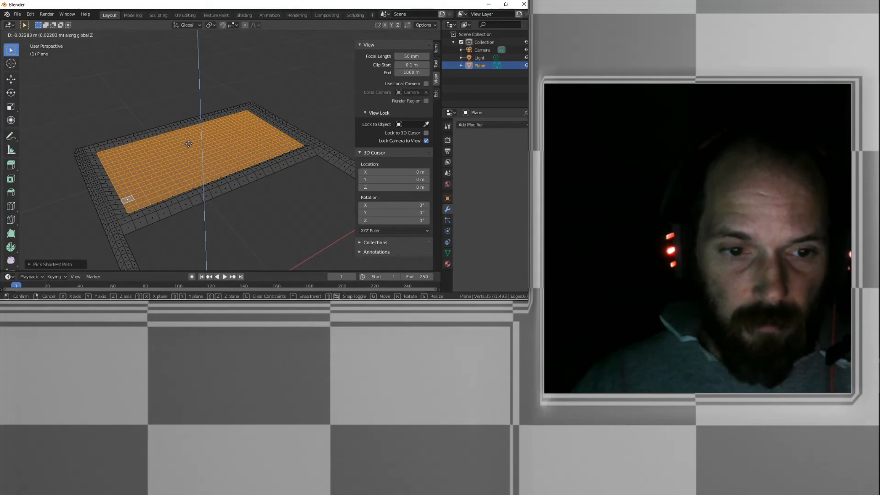
pyautogui.click(188, 144)
pyautogui.moveTo(188, 145); pyautogui.dragTo(203, 155, button='middle')
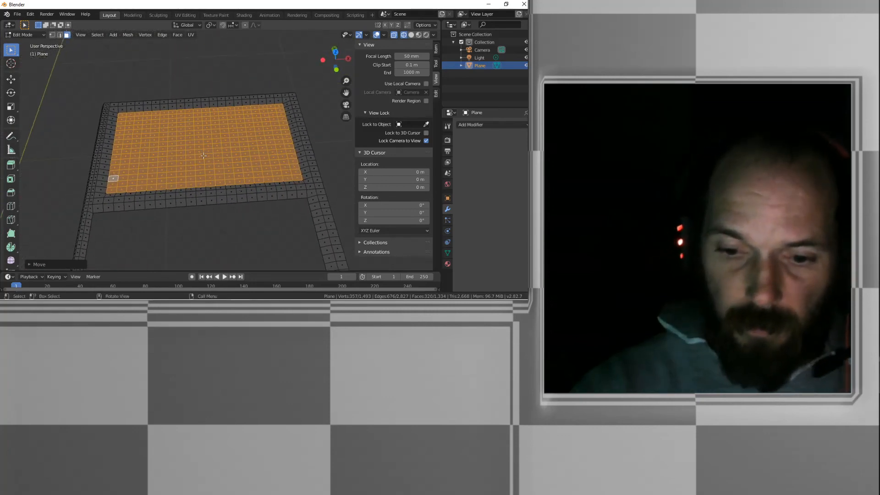
# Render the overlay, examine how the recessed panel looks, and close the render
pyautogui.press('F12')
pyautogui.scroll(-3, 203, 156)
pyautogui.scroll(2, 216, 156)
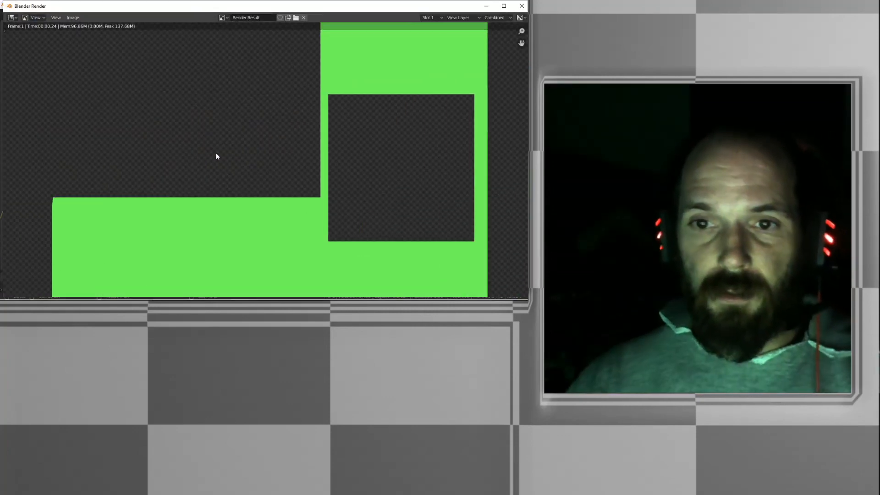
pyautogui.press('Escape')
# Add a Subdivision Surface modifier to the overlay plane and raise its viewport subdivisions to 3
pyautogui.click(167, 79)
pyautogui.moveTo(154, 174); pyautogui.dragTo(185, 132, button='middle')
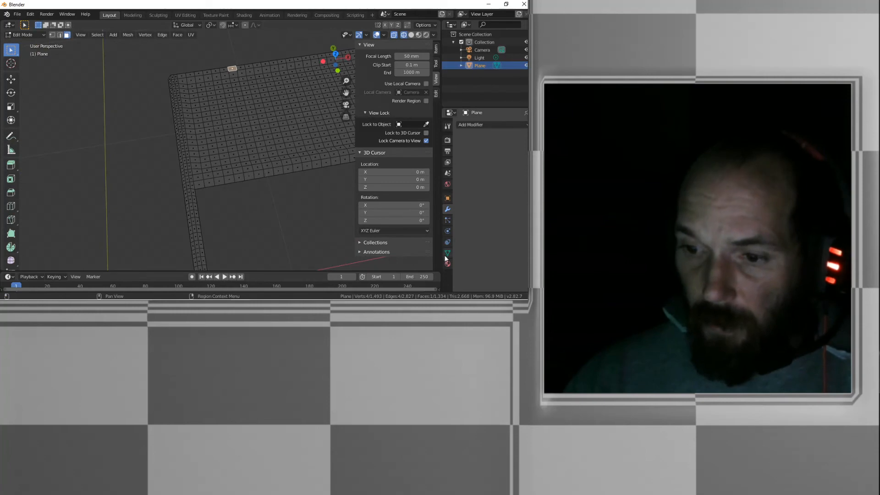
pyautogui.moveTo(259, 147); pyautogui.dragTo(222, 47, button='middle')
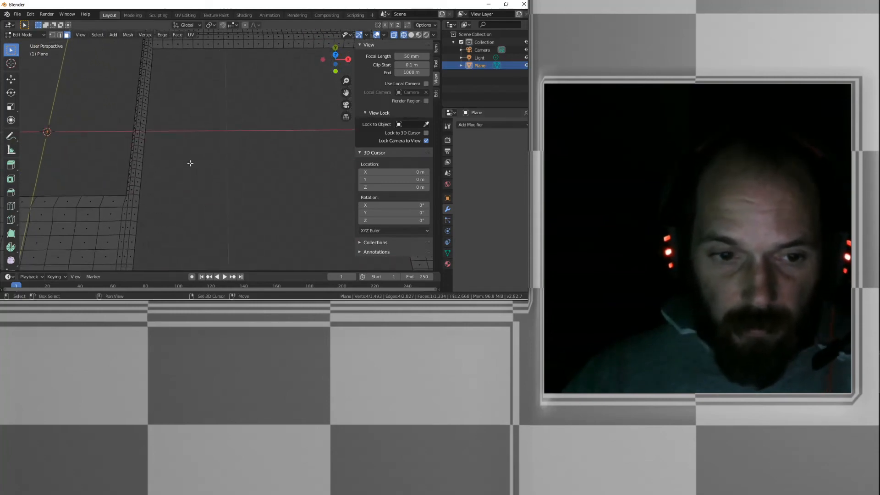
pyautogui.keyDown('shift'); pyautogui.moveTo(191, 161); pyautogui.dragTo(193, 85, button='middle'); pyautogui.keyUp('shift')
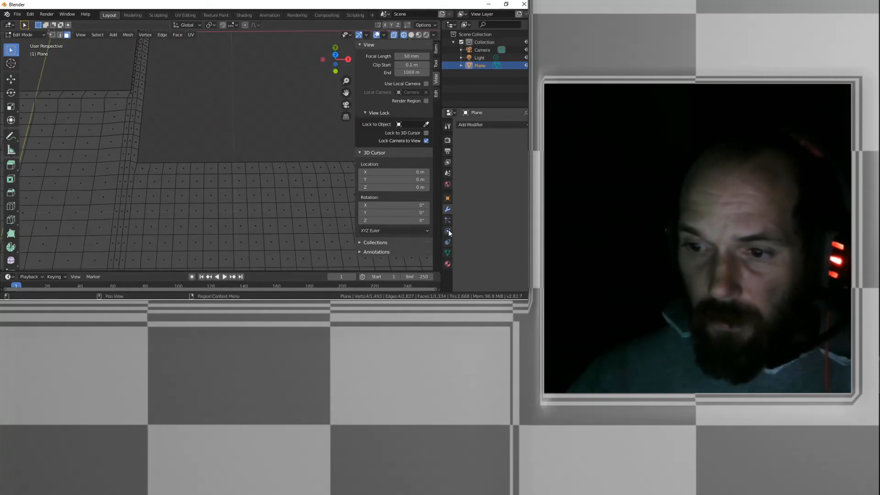
pyautogui.click(484, 121)
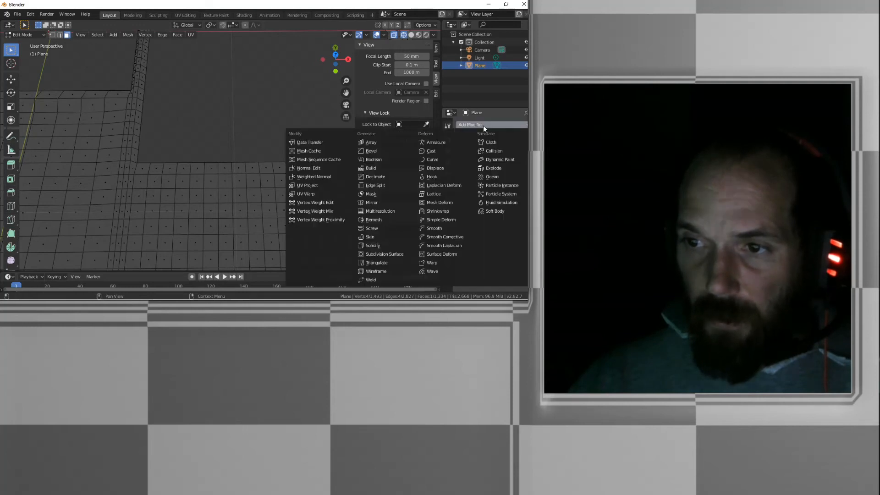
pyautogui.click(395, 256)
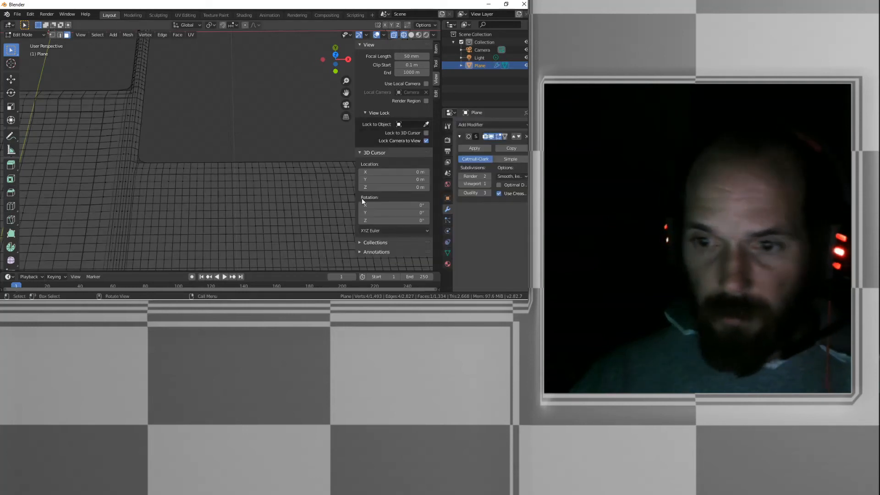
pyautogui.click(489, 183)
pyautogui.click(489, 184)
# Deselect all faces, render the subdivided overlay to examine its corners, and close the render
pyautogui.moveTo(231, 92); pyautogui.dragTo(250, 85, button='middle')
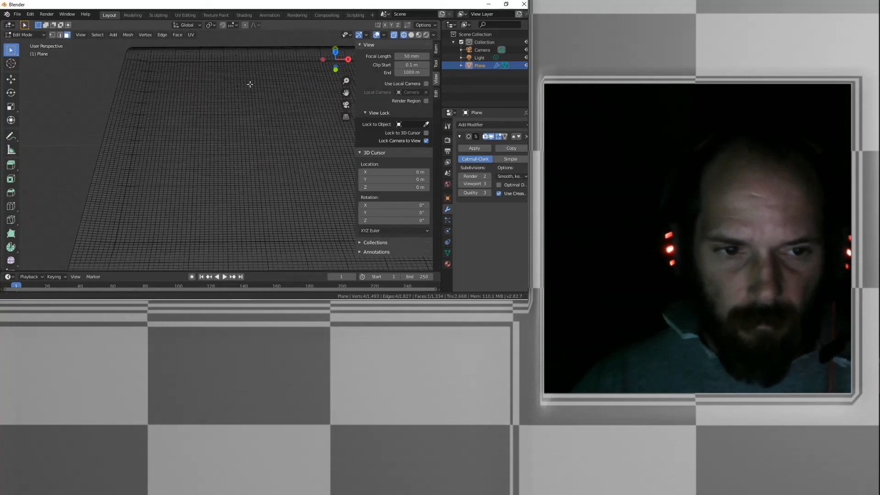
pyautogui.keyDown('shift'); pyautogui.moveTo(320, 118); pyautogui.dragTo(82, 163, button='middle'); pyautogui.keyUp('shift')
pyautogui.scroll(-3, 204, 153)
pyautogui.keyDown('shift'); pyautogui.moveTo(245, 122); pyautogui.dragTo(195, 199, button='middle'); pyautogui.keyUp('shift')
pyautogui.hotkey('alt', 'a')
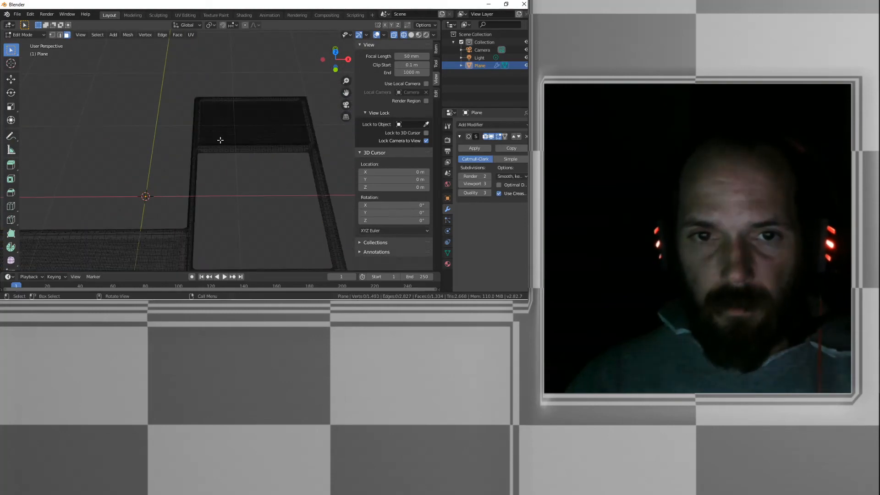
pyautogui.press('F12')
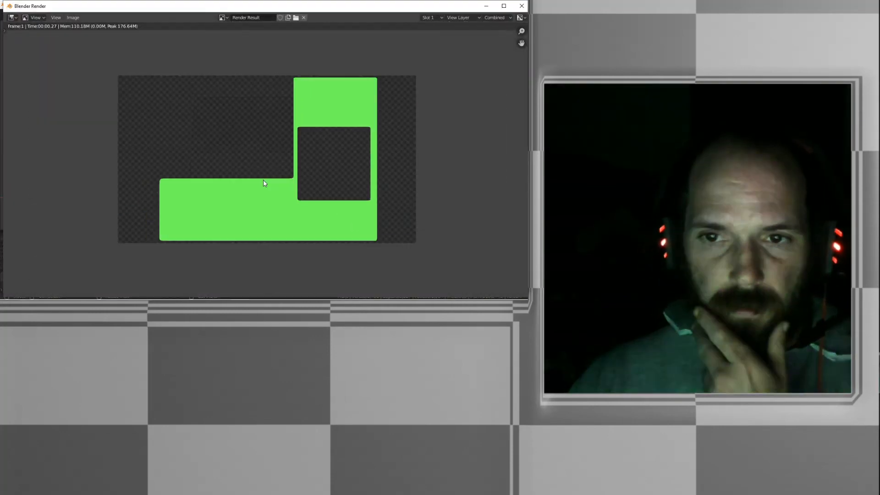
pyautogui.press('Escape')
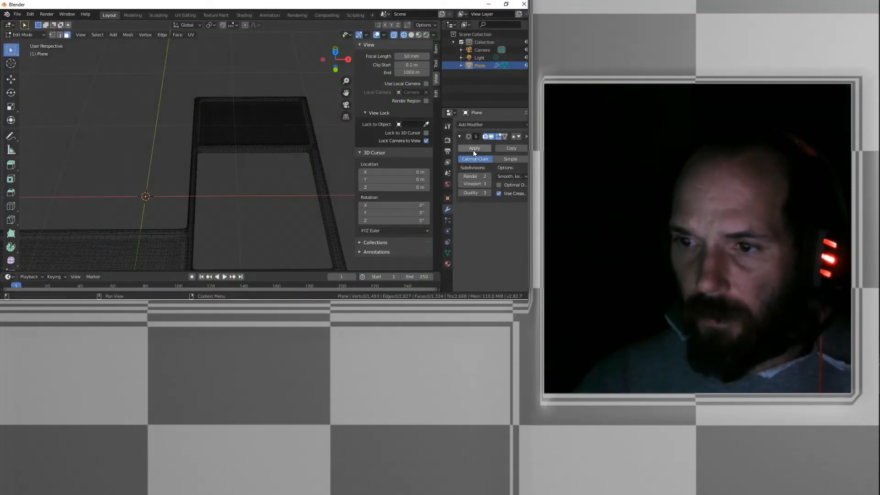
# Select the run of three faces around the webcam opening's upper-left inner corner
pyautogui.scroll(3, 242, 165)
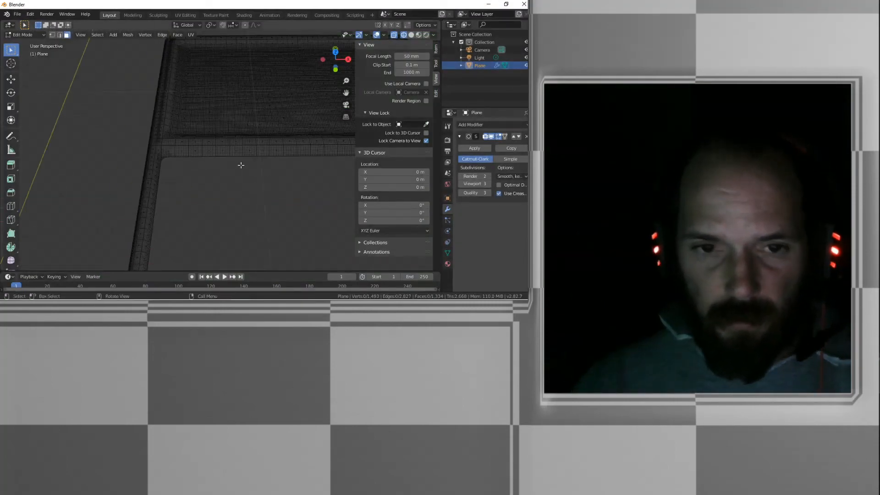
pyautogui.scroll(2, 200, 161)
pyautogui.scroll(2, 120, 162)
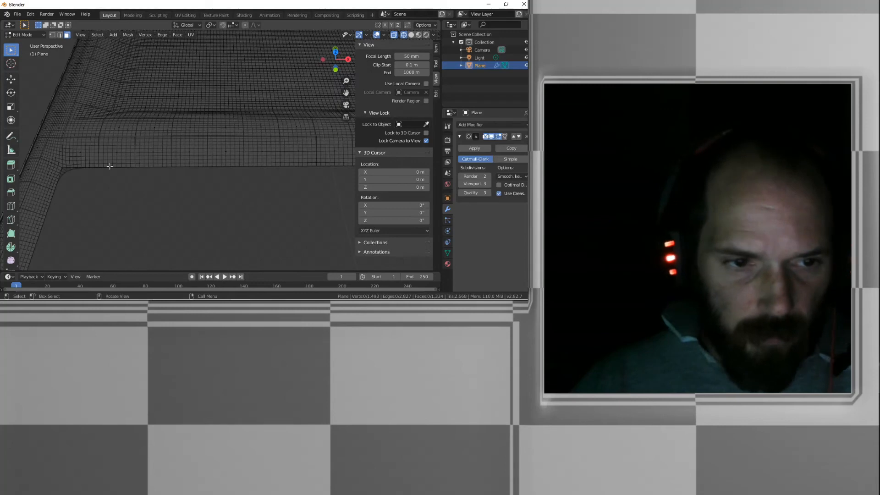
pyautogui.click(68, 150)
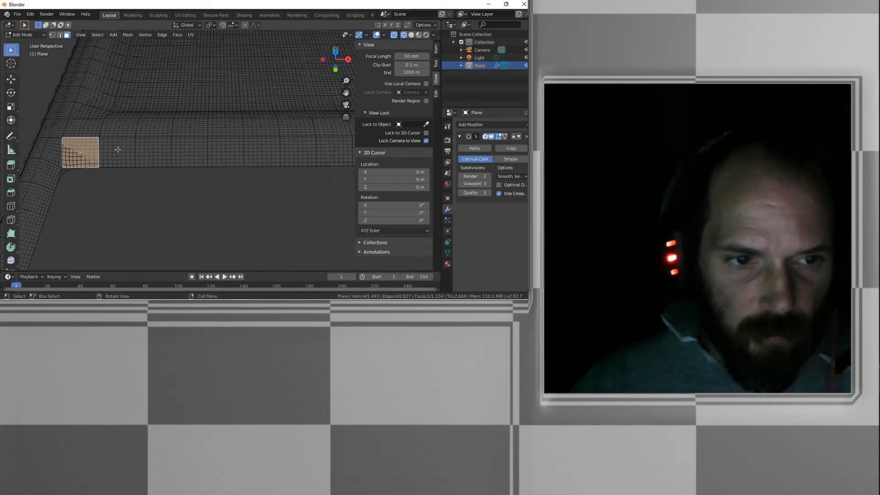
pyautogui.keyDown('ctrl'); pyautogui.click(54, 160); pyautogui.keyUp('ctrl')
pyautogui.keyDown('ctrl'); pyautogui.click(47, 173); pyautogui.keyUp('ctrl')
pyautogui.scroll(-4, 57, 182)
pyautogui.keyDown('shift'); pyautogui.moveTo(119, 204); pyautogui.dragTo(183, 212, button='middle'); pyautogui.keyUp('shift')
pyautogui.scroll(-5, 132, 136)
pyautogui.scroll(7, 165, 151)
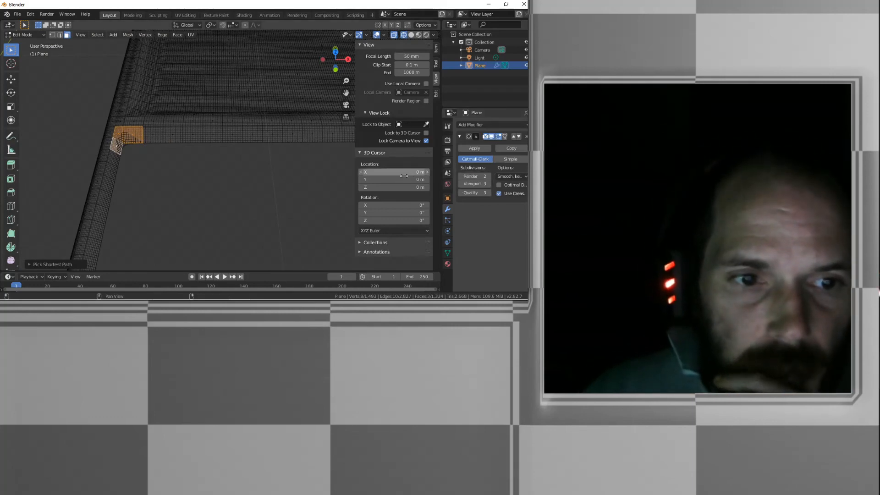
# Set the Subdivision Surface modifier's viewport subdivisions to 1 and apply the modifier in Object Mode
pyautogui.click(463, 184)
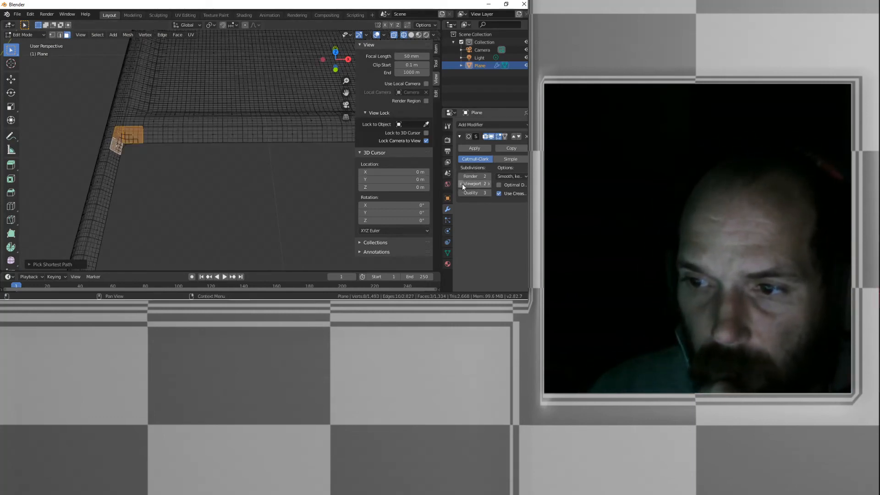
pyautogui.click(463, 184)
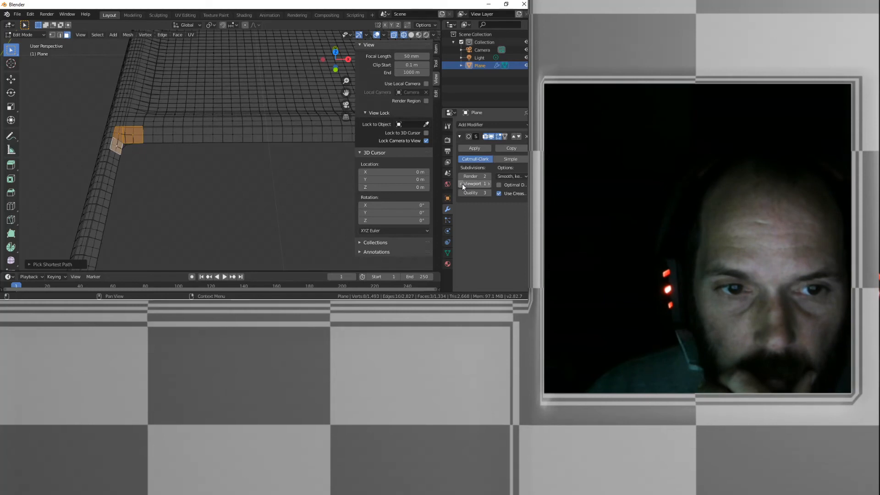
pyautogui.click(462, 183)
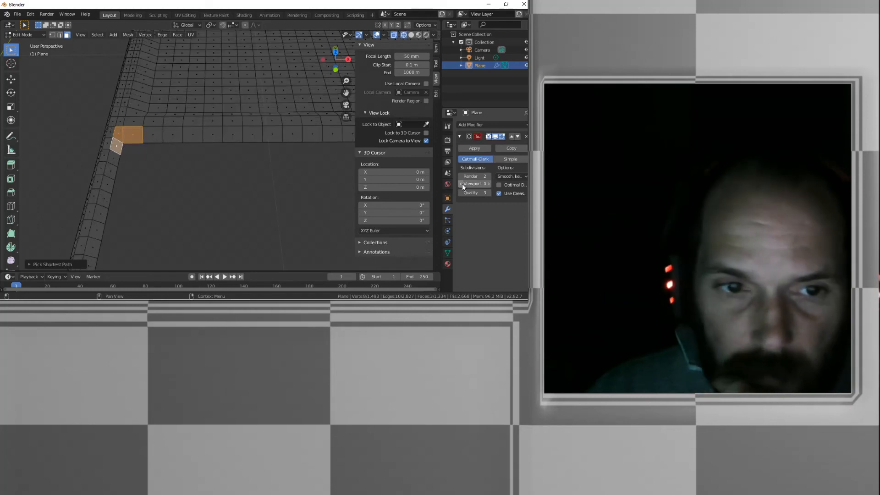
pyautogui.click(489, 184)
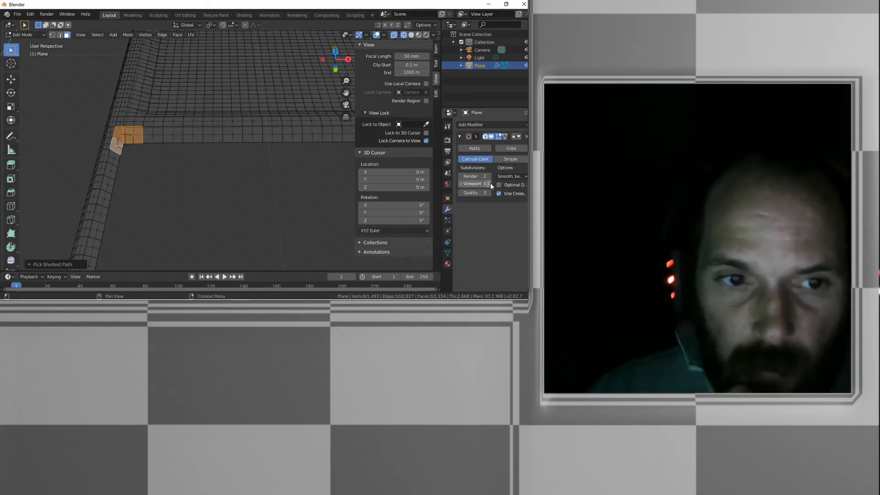
pyautogui.click(472, 148)
pyautogui.press('Tab')
pyautogui.press('`')
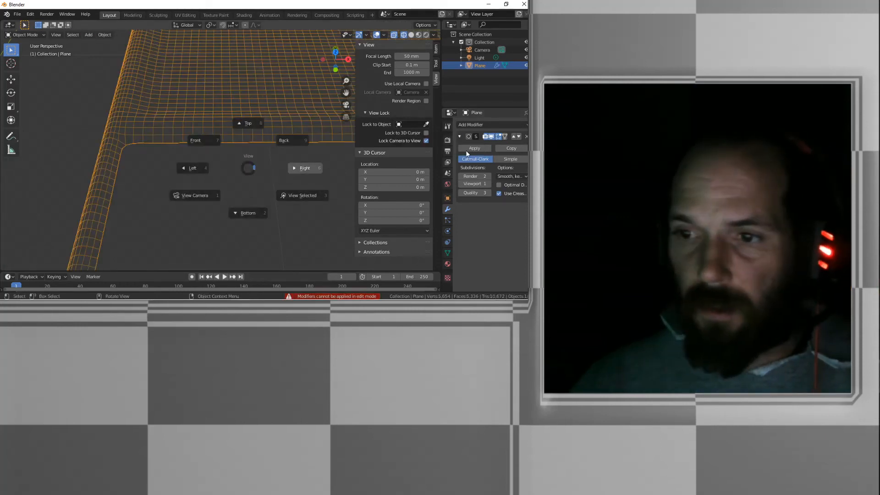
pyautogui.click(483, 149)
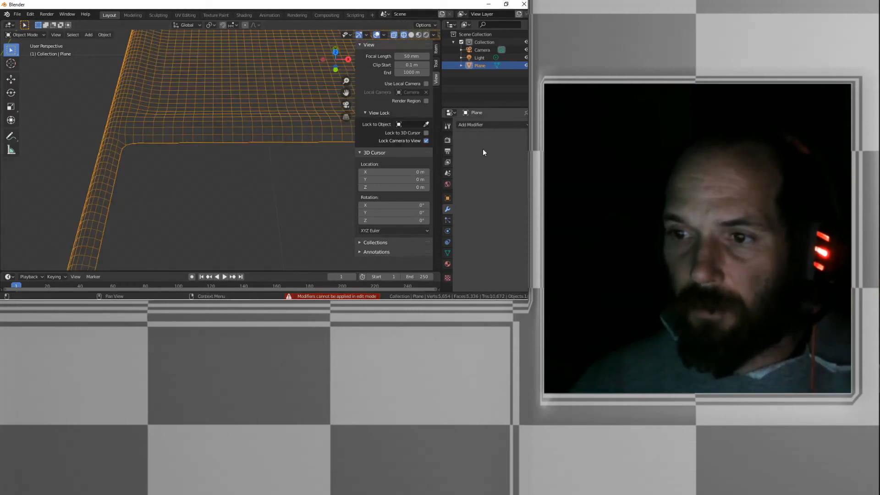
# Return to Edit Mode and select one small face at the webcam opening's upper-left corner
pyautogui.press('Tab')
pyautogui.click(148, 132)
pyautogui.click(122, 131)
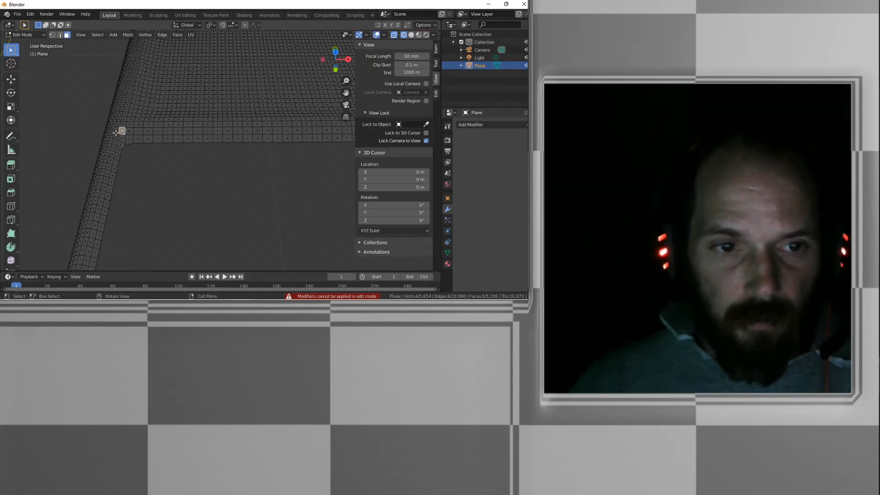
pyautogui.keyDown('shift'); pyautogui.moveTo(123, 211); pyautogui.dragTo(149, 122, button='middle'); pyautogui.keyUp('shift')
pyautogui.scroll(-4, 153, 155)
pyautogui.keyDown('shift'); pyautogui.moveTo(153, 155); pyautogui.dragTo(151, 127, button='middle'); pyautogui.keyUp('shift')
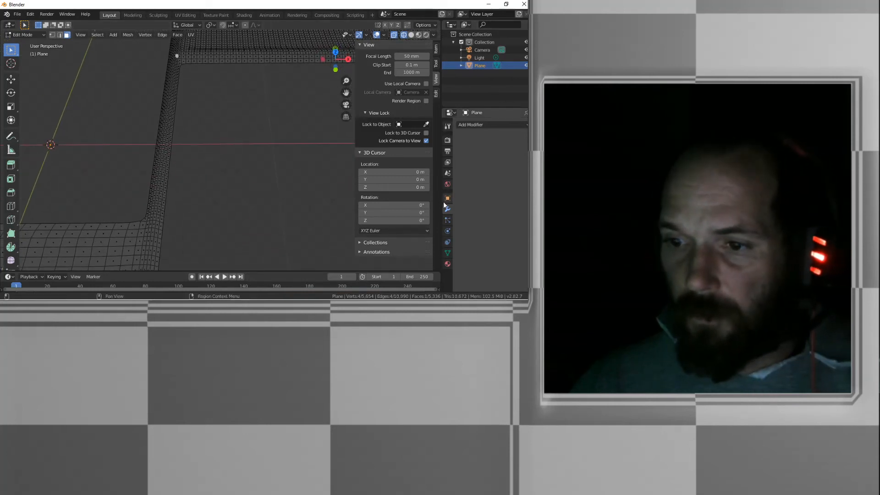
# Replace the green emission material in the plane's first material slot with Material.001
pyautogui.click(449, 262)
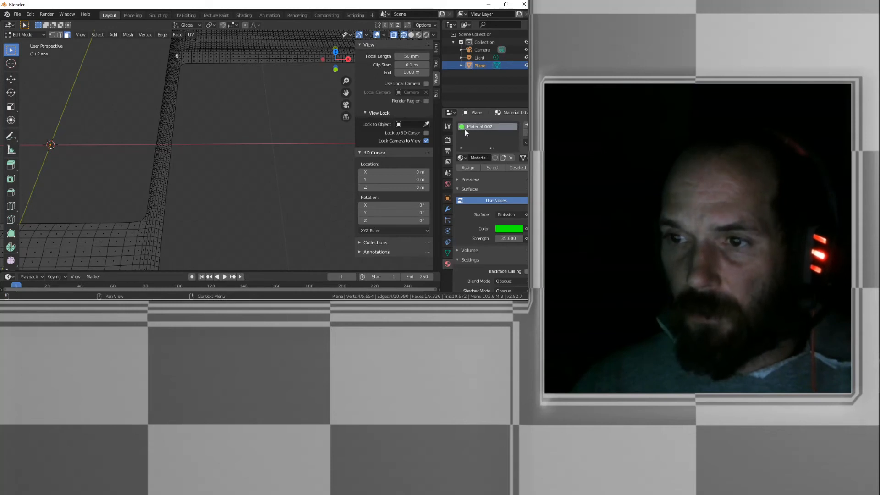
pyautogui.keyDown('shift'); pyautogui.moveTo(204, 93); pyautogui.dragTo(189, 142, button='middle'); pyautogui.keyUp('shift')
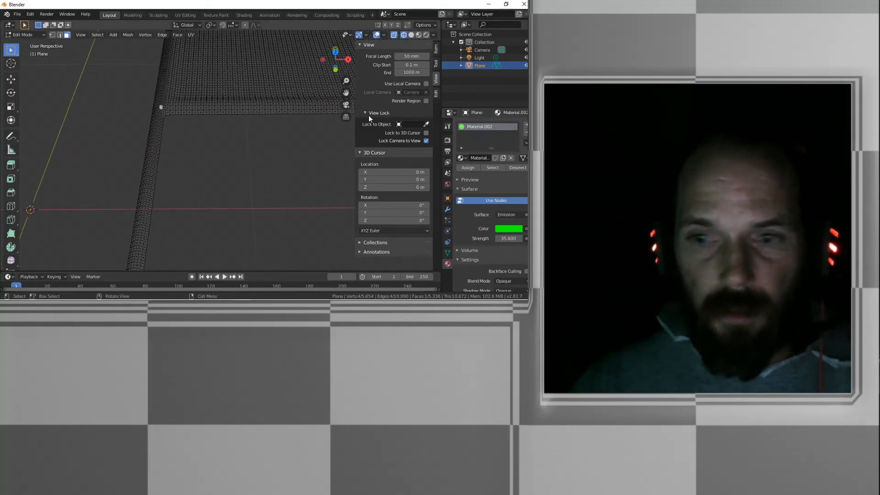
pyautogui.click(461, 158)
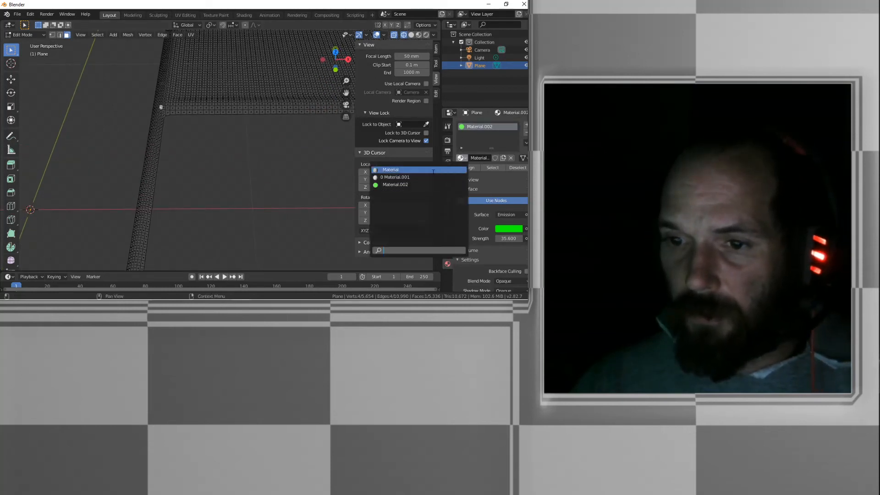
pyautogui.click(395, 177)
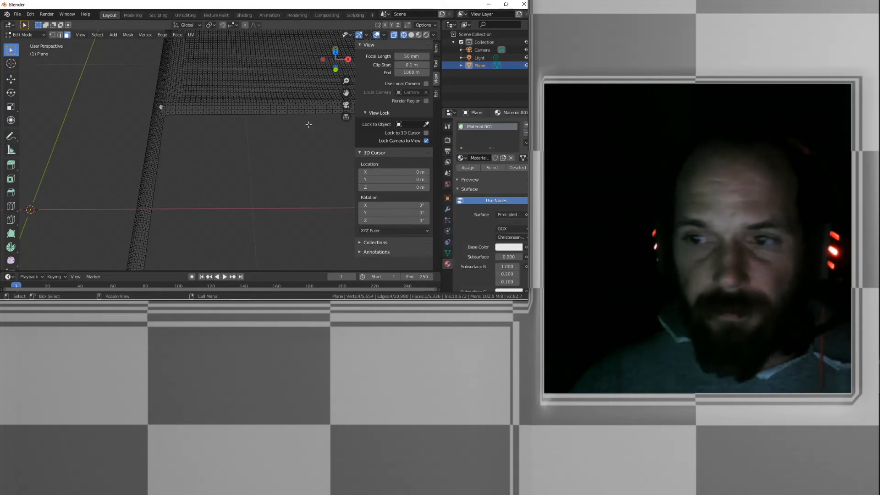
# Add a second material slot to the plane and put the green Material.002 in it
pyautogui.click(526, 125)
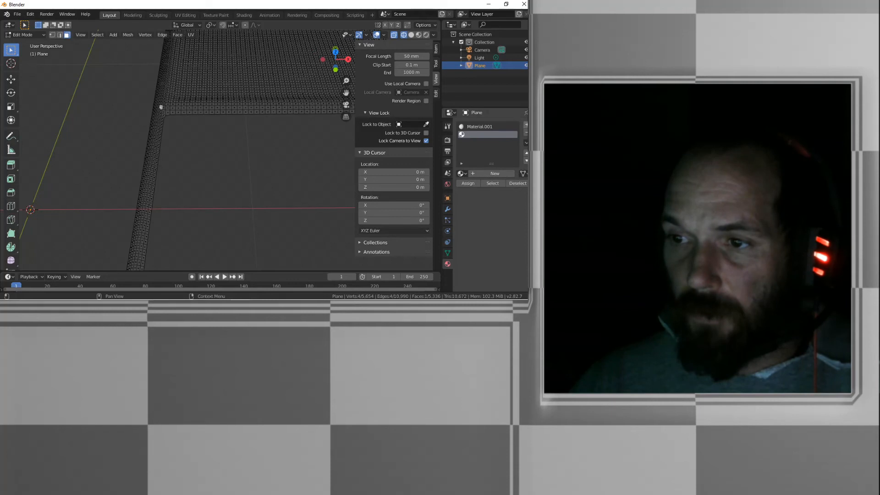
pyautogui.click(460, 174)
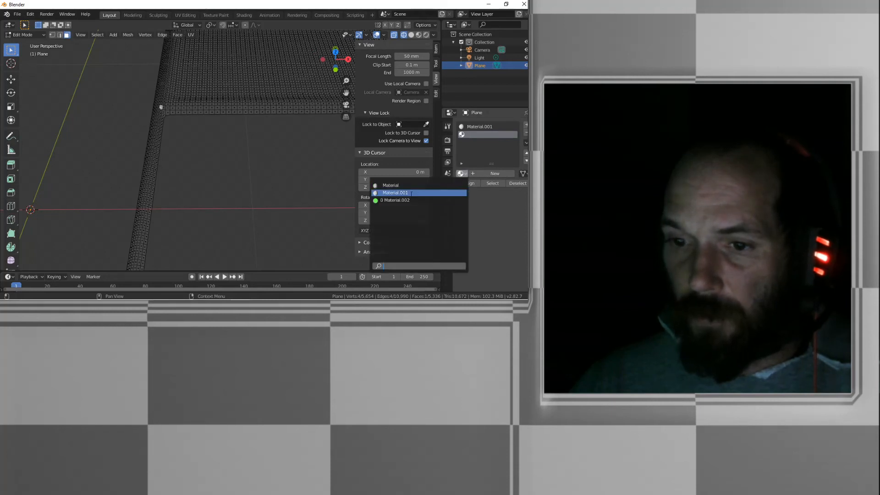
pyautogui.click(406, 203)
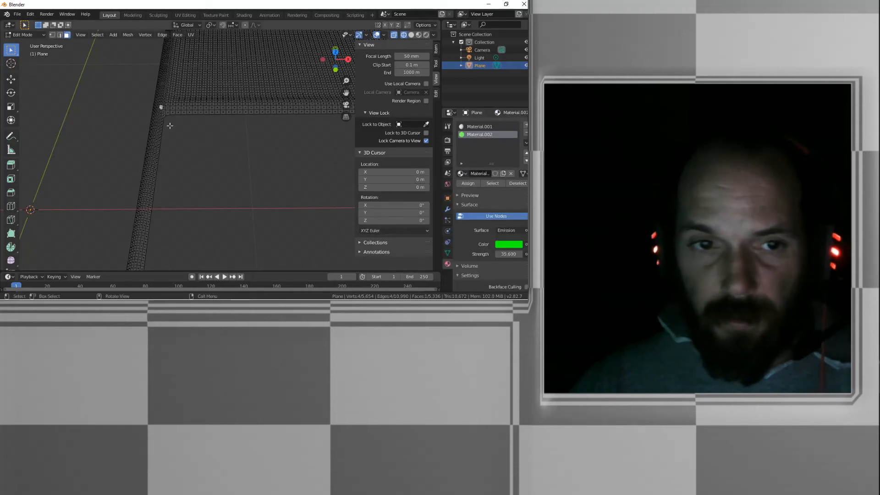
# Assign Material.001 to all faces of the plane and switch the viewport to Material Preview shading
pyautogui.click(477, 127)
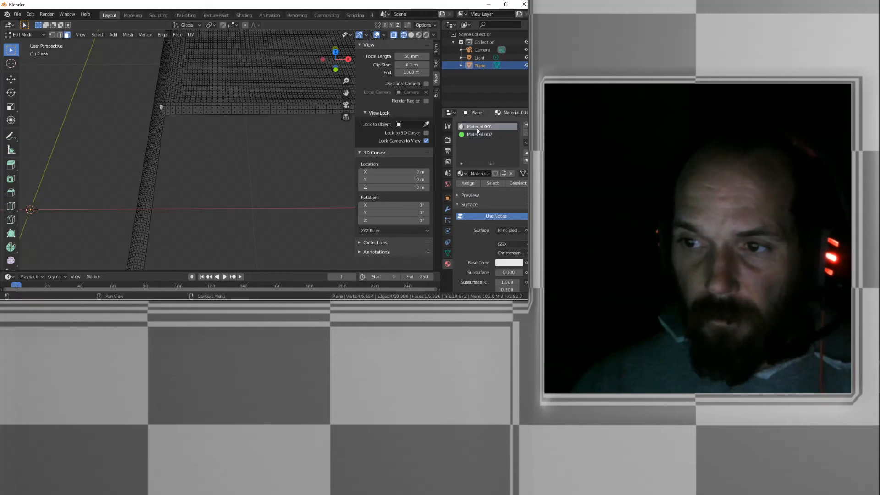
pyautogui.press('a')
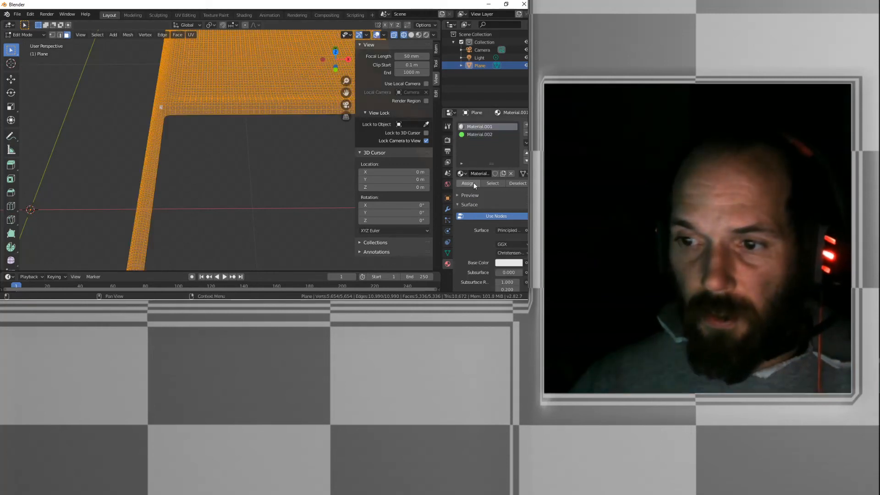
pyautogui.press('z')
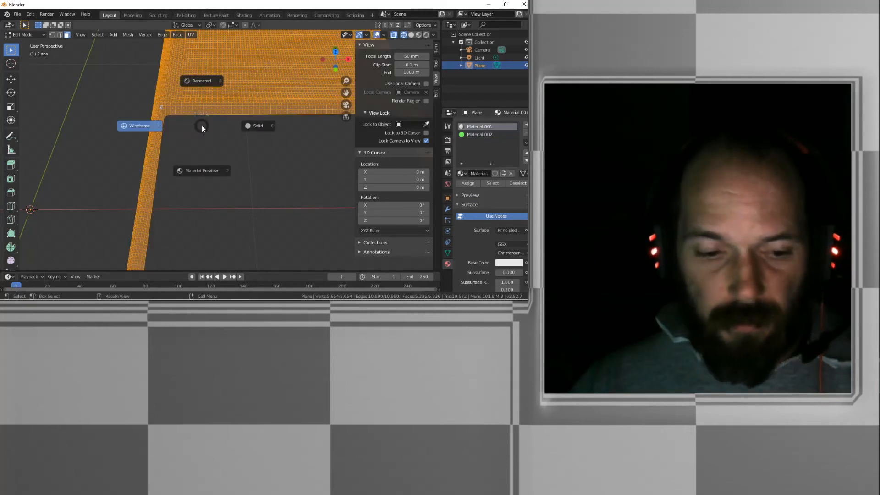
pyautogui.click(206, 164)
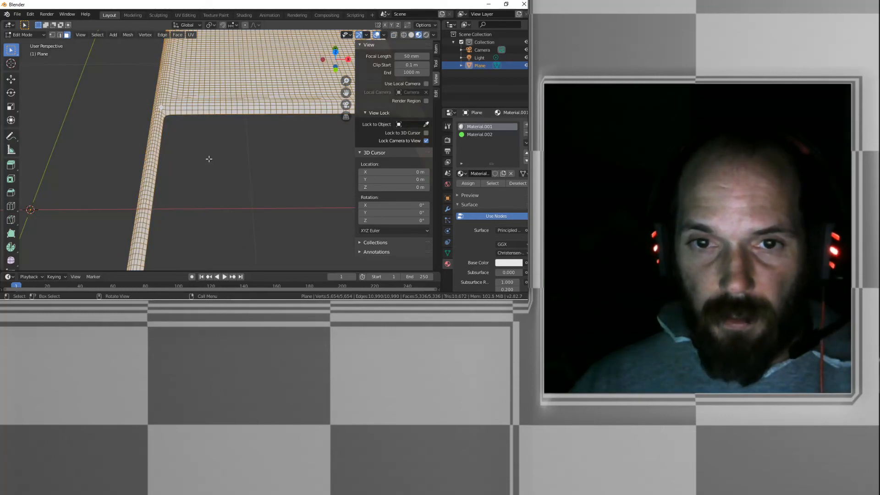
# Select a strip of faces down the webcam opening's left side, from its upper-left corner to its lower-left corner
pyautogui.click(477, 134)
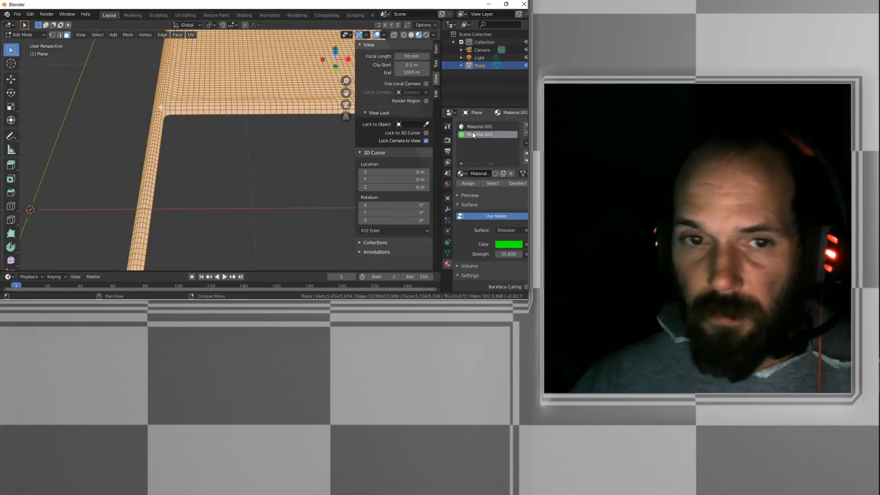
pyautogui.click(480, 126)
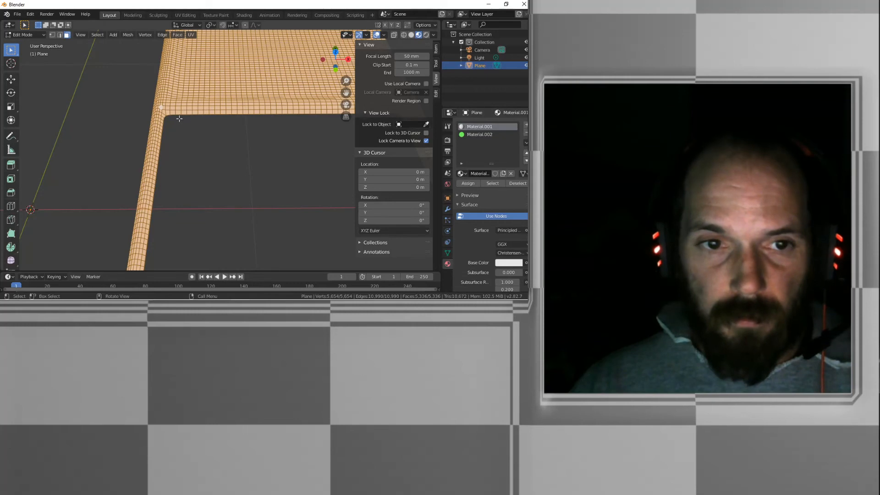
pyautogui.click(159, 111)
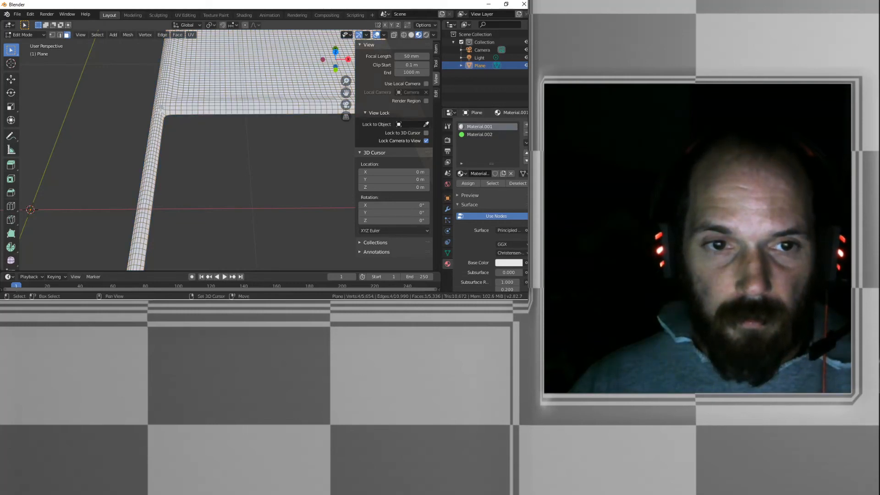
pyautogui.keyDown('ctrl'); pyautogui.click(145, 218); pyautogui.keyUp('ctrl')
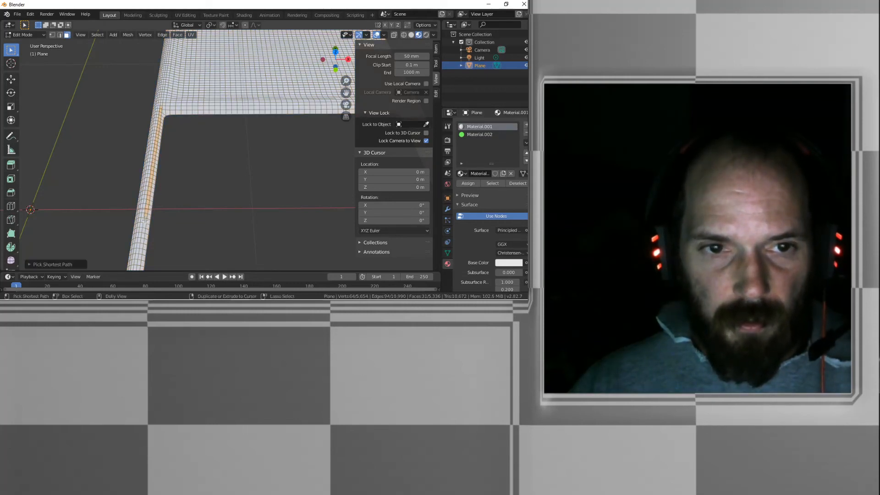
pyautogui.keyDown('shift'); pyautogui.moveTo(198, 235); pyautogui.dragTo(218, 109, button='middle'); pyautogui.keyUp('shift')
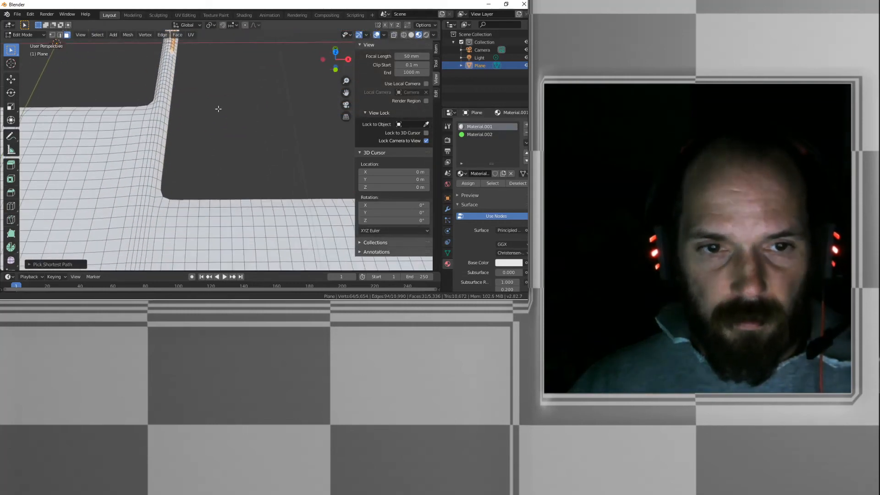
pyautogui.keyDown('ctrl'); pyautogui.click(149, 213); pyautogui.keyUp('ctrl')
pyautogui.keyDown('shift'); pyautogui.moveTo(207, 103); pyautogui.dragTo(195, 251, button='middle'); pyautogui.keyUp('shift')
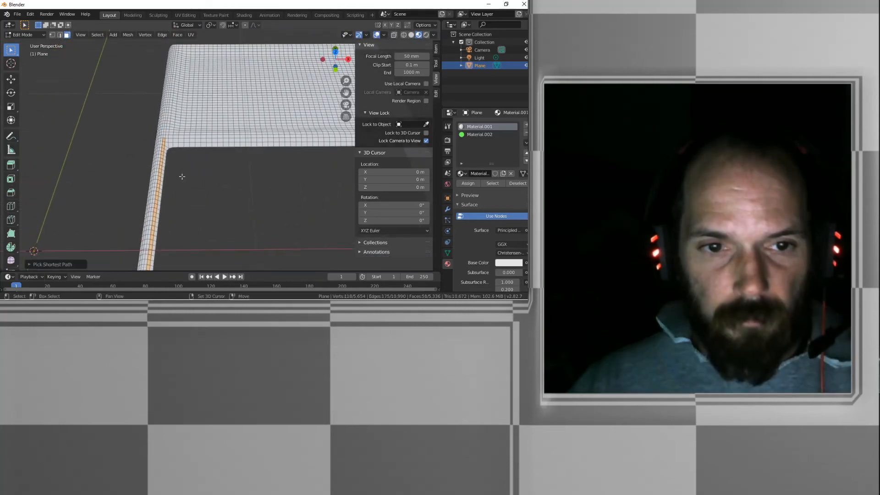
# Extend the face selection as a thin strip along the webcam opening's top edge to its upper-right corner
pyautogui.keyDown('ctrl'); pyautogui.click(281, 140); pyautogui.keyUp('ctrl')
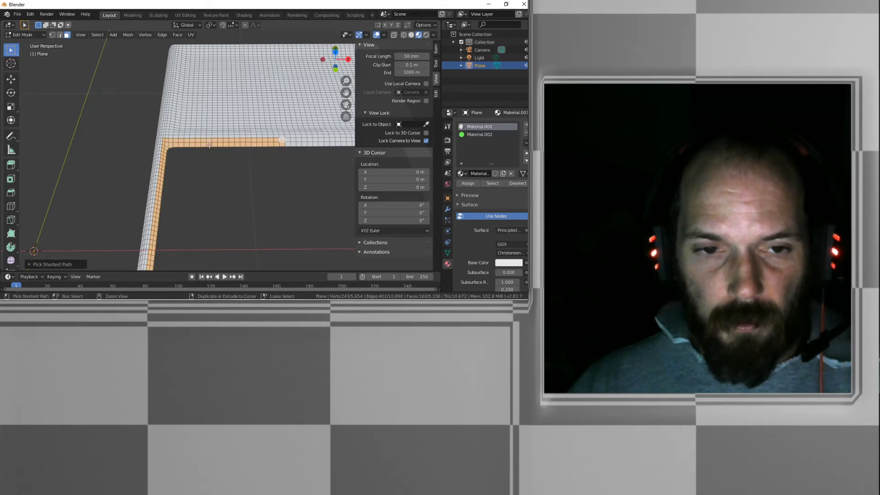
pyautogui.keyDown('ctrl'); pyautogui.click(163, 140); pyautogui.keyUp('ctrl')
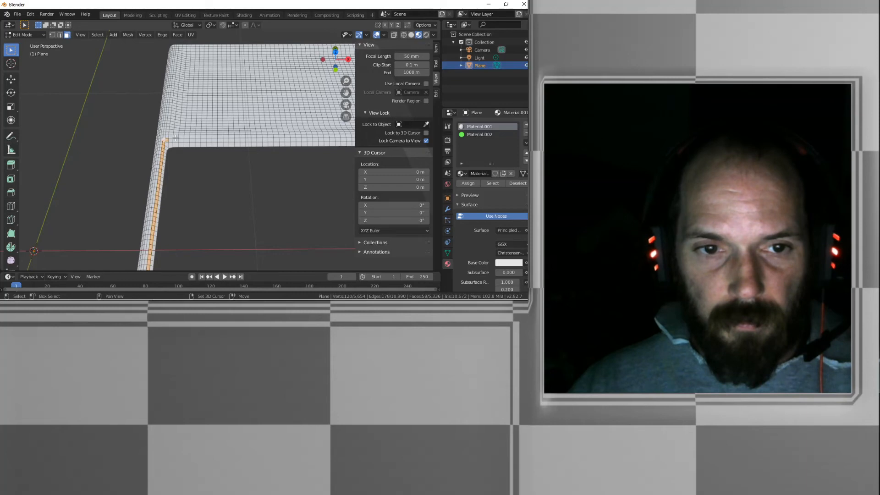
pyautogui.keyDown('ctrl'); pyautogui.click(283, 140); pyautogui.keyUp('ctrl')
pyautogui.moveTo(309, 159); pyautogui.dragTo(183, 151, button='middle')
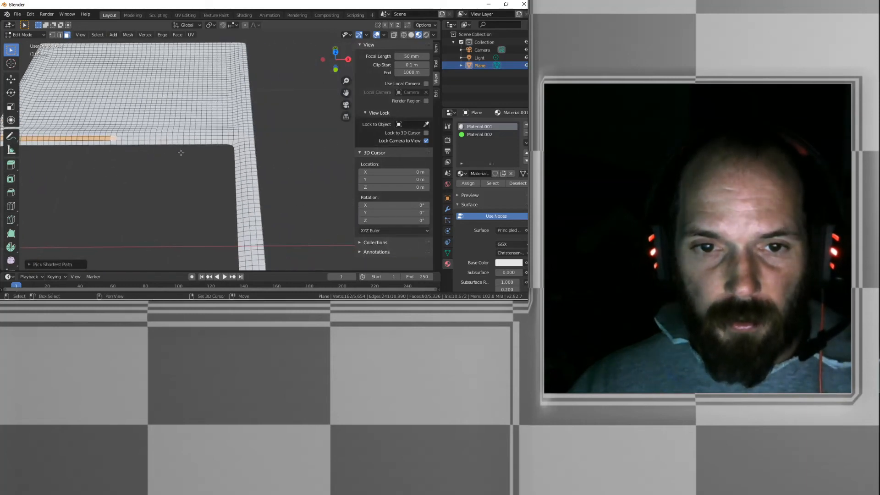
pyautogui.keyDown('ctrl'); pyautogui.click(245, 137); pyautogui.keyUp('ctrl')
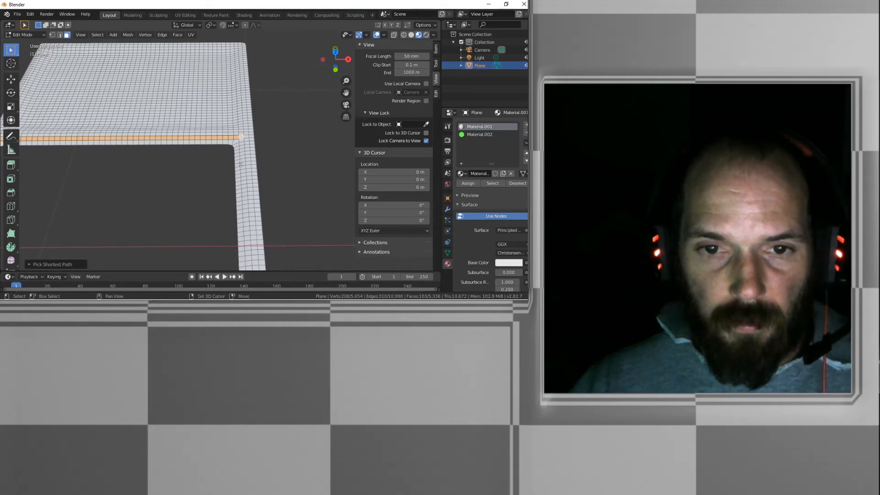
pyautogui.keyDown('ctrl'); pyautogui.click(241, 140); pyautogui.keyUp('ctrl')
# Extend the face selection down the webcam opening's right side and along its bottom edge to close the loop
pyautogui.moveTo(246, 160); pyautogui.dragTo(240, 204, button='middle')
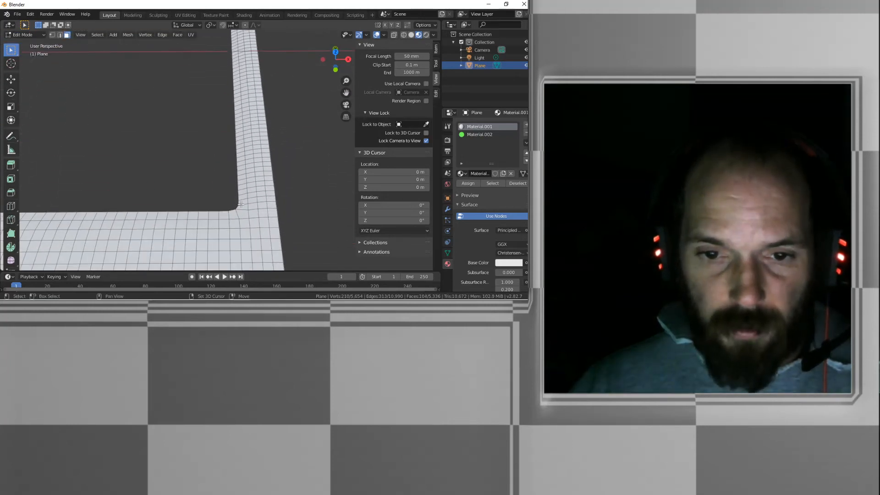
pyautogui.keyDown('ctrl'); pyautogui.click(254, 224); pyautogui.keyUp('ctrl')
pyautogui.moveTo(158, 225); pyautogui.dragTo(317, 218, button='middle')
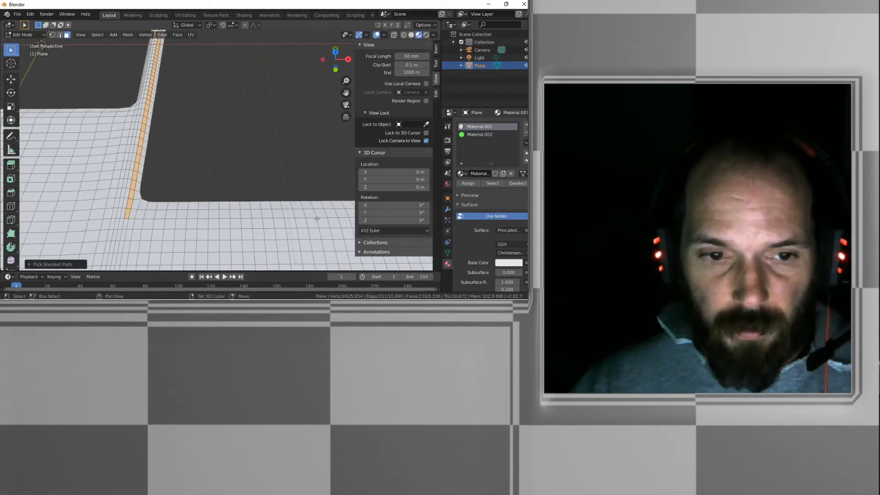
pyautogui.keyDown('shift'); pyautogui.click(133, 215); pyautogui.keyUp('shift')
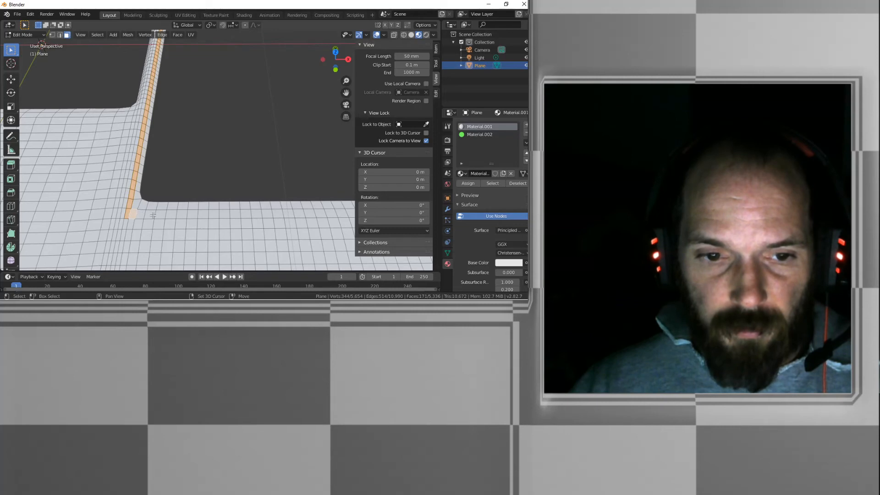
pyautogui.moveTo(314, 215); pyautogui.dragTo(193, 209, button='middle')
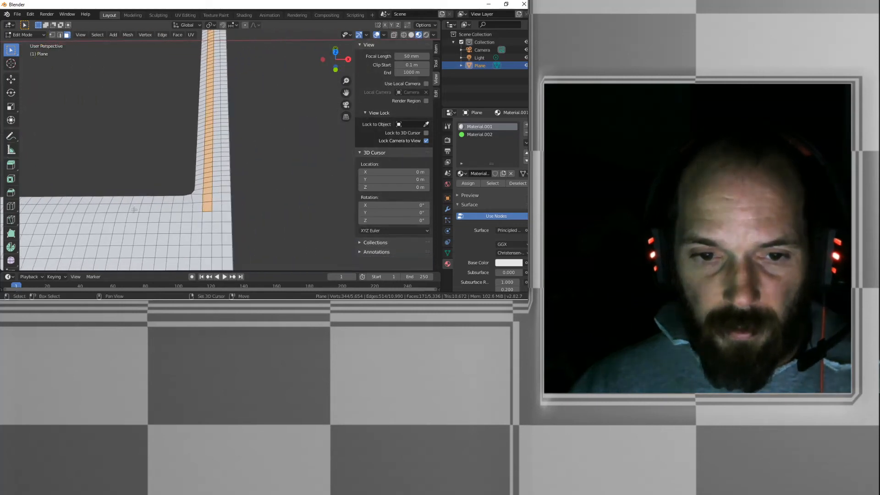
pyautogui.keyDown('ctrl'); pyautogui.click(198, 208); pyautogui.keyUp('ctrl')
# Assign the green Material.002 to the selected loop of faces around the webcam opening
pyautogui.scroll(-6, 164, 188)
pyautogui.keyDown('shift'); pyautogui.moveTo(146, 147); pyautogui.dragTo(203, 201, button='middle'); pyautogui.keyUp('shift')
pyautogui.click(478, 134)
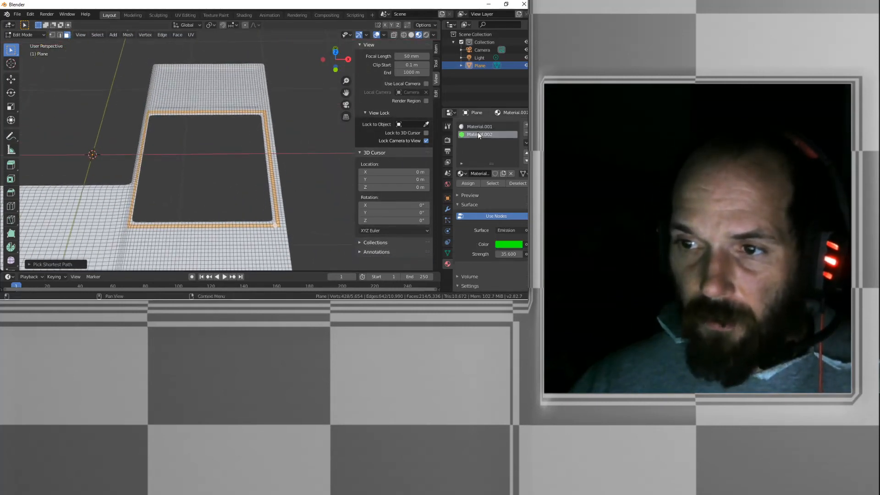
pyautogui.click(466, 184)
# Switch the viewport to Rendered shading and render the overlay image
pyautogui.press('z')
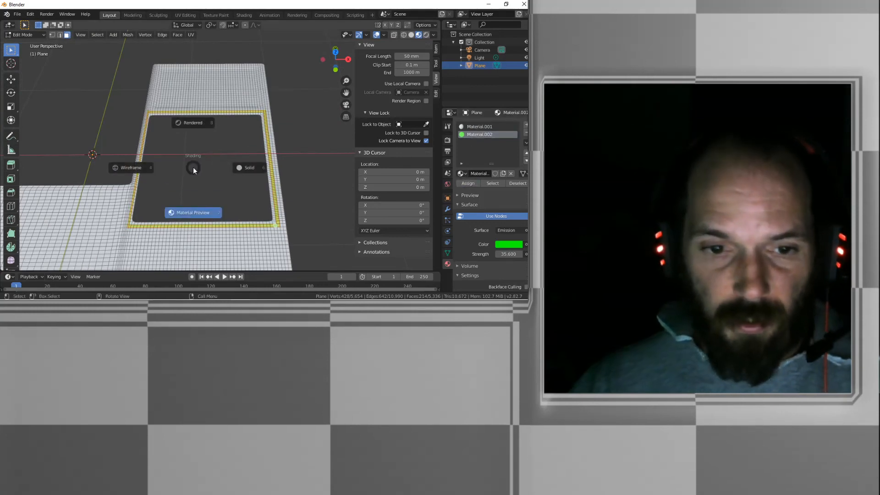
pyautogui.click(194, 120)
pyautogui.moveTo(193, 120); pyautogui.dragTo(191, 144, button='middle')
pyautogui.press('F12')
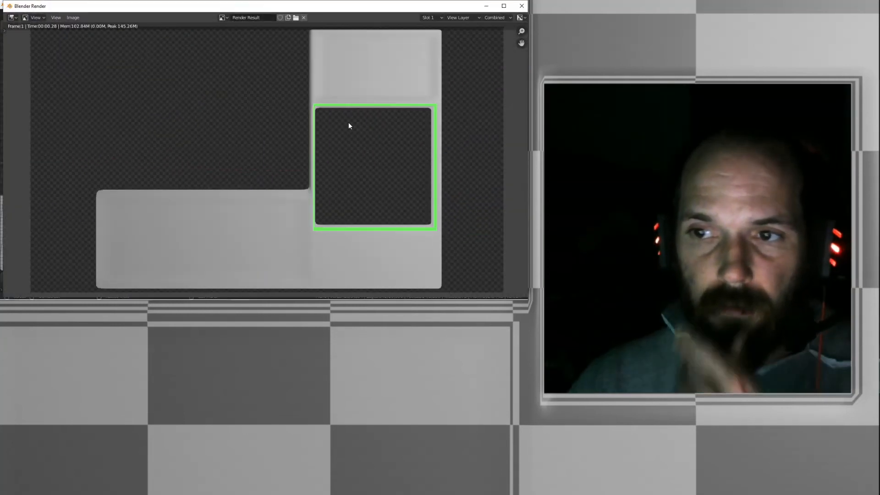
# Examine the green border around the webcam opening in the render result, then close the render window
pyautogui.scroll(2, 366, 123)
pyautogui.moveTo(365, 123); pyautogui.dragTo(217, 124, button='middle')
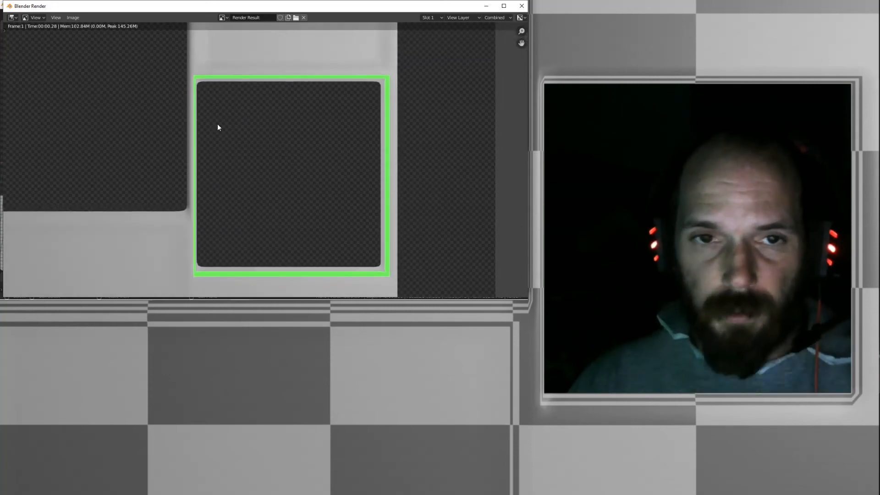
pyautogui.scroll(3, 245, 117)
pyautogui.moveTo(196, 69); pyautogui.dragTo(200, 171, button='middle')
pyautogui.scroll(2, 157, 127)
pyautogui.scroll(-2, 157, 127)
pyautogui.scroll(-3, 157, 129)
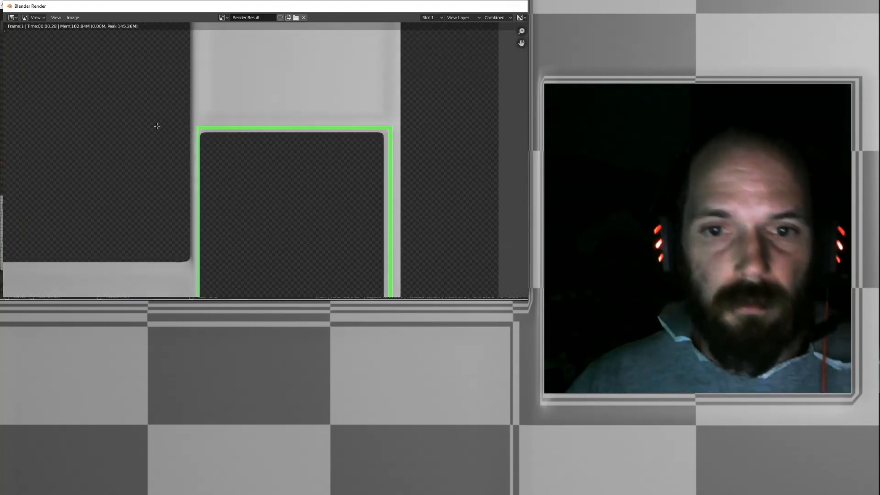
pyautogui.press('Escape')
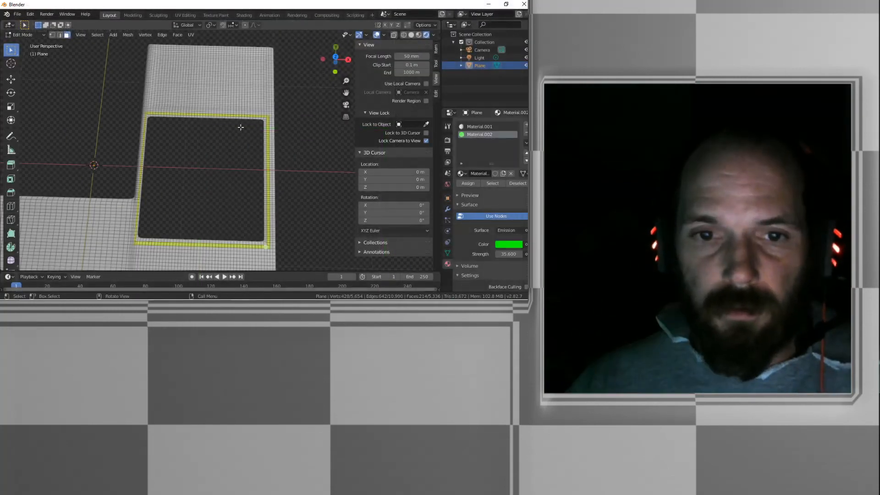
# Enable Bloom in the render settings and render the overlay image again
pyautogui.click(448, 140)
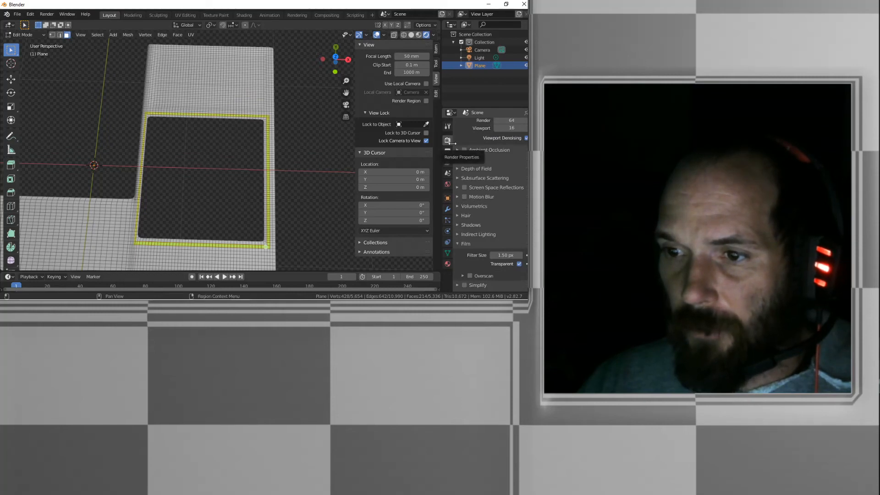
pyautogui.click(463, 159)
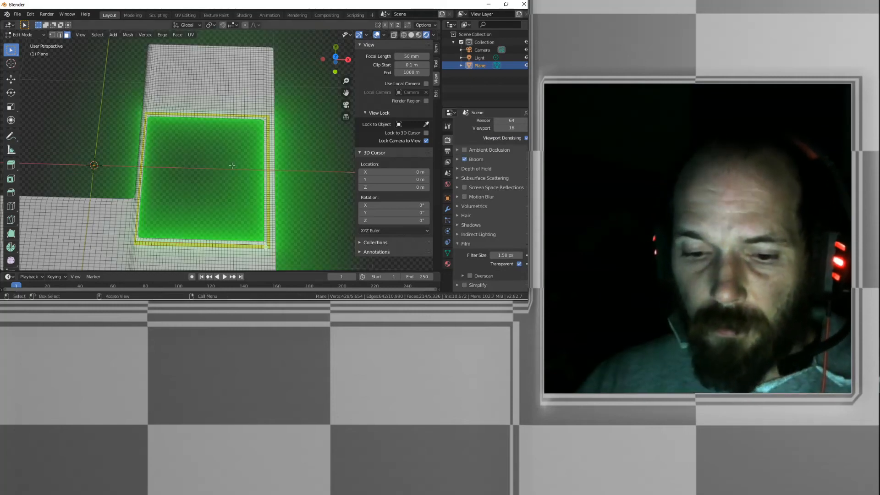
pyautogui.press('F12')
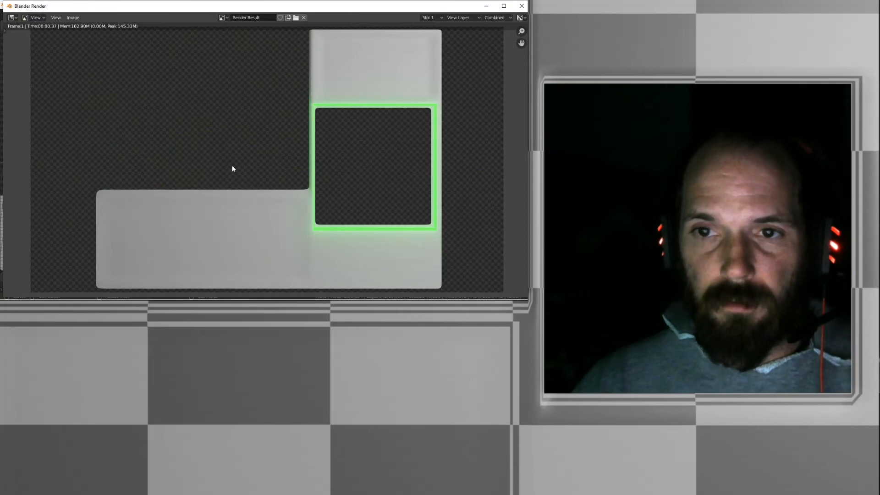
# Inspect the green glow and the recessed panels in the new render, and close the render window
pyautogui.scroll(1, 232, 169)
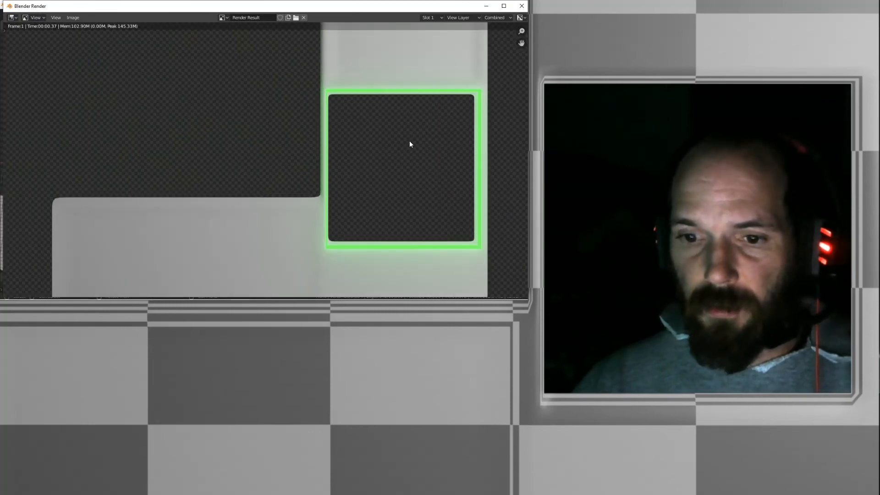
pyautogui.scroll(-1, 381, 147)
pyautogui.moveTo(369, 114); pyautogui.dragTo(289, 171, button='middle')
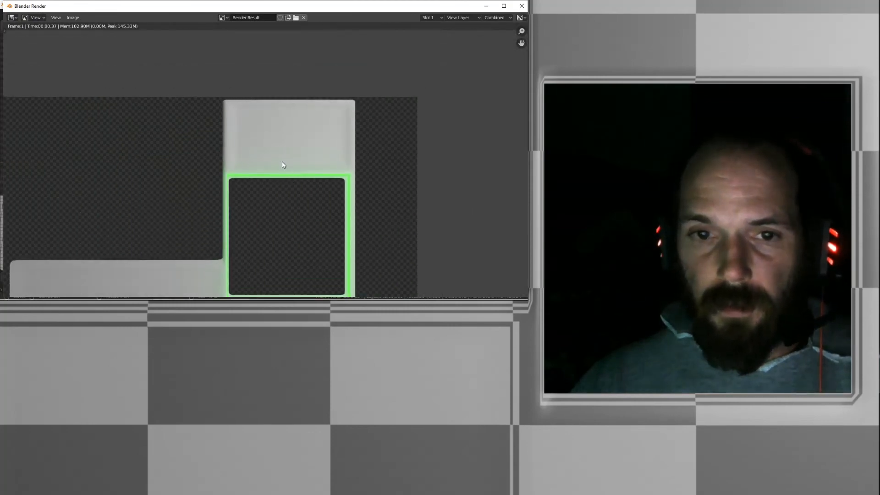
pyautogui.scroll(4, 340, 147)
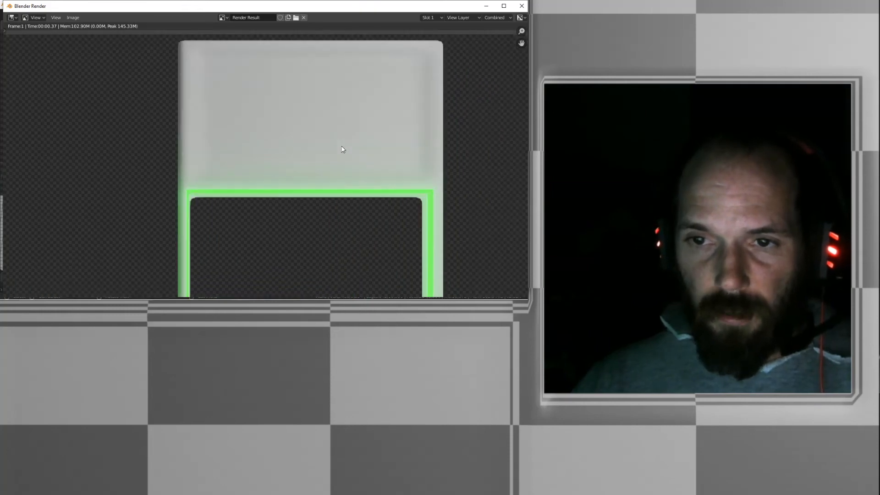
pyautogui.scroll(-2, 264, 139)
pyautogui.moveTo(241, 175); pyautogui.dragTo(365, 64, button='middle')
pyautogui.scroll(-3, 252, 144)
pyautogui.moveTo(219, 173); pyautogui.dragTo(240, 139, button='middle')
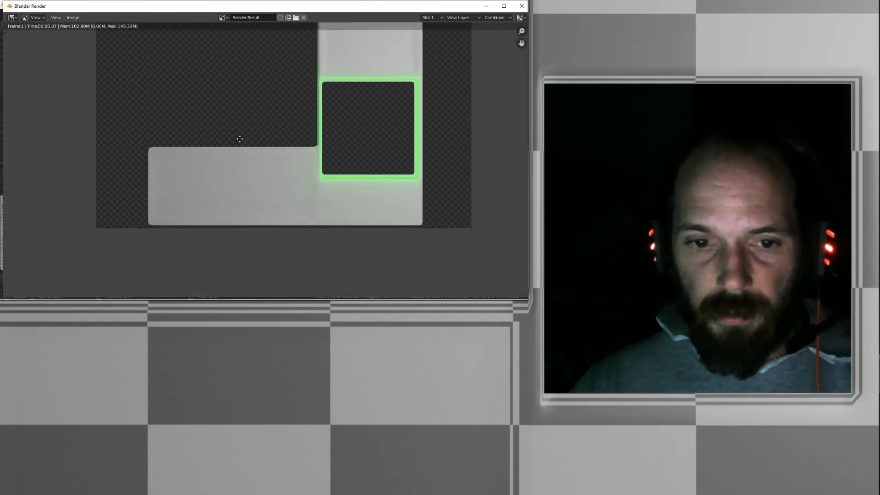
pyautogui.press('Escape')
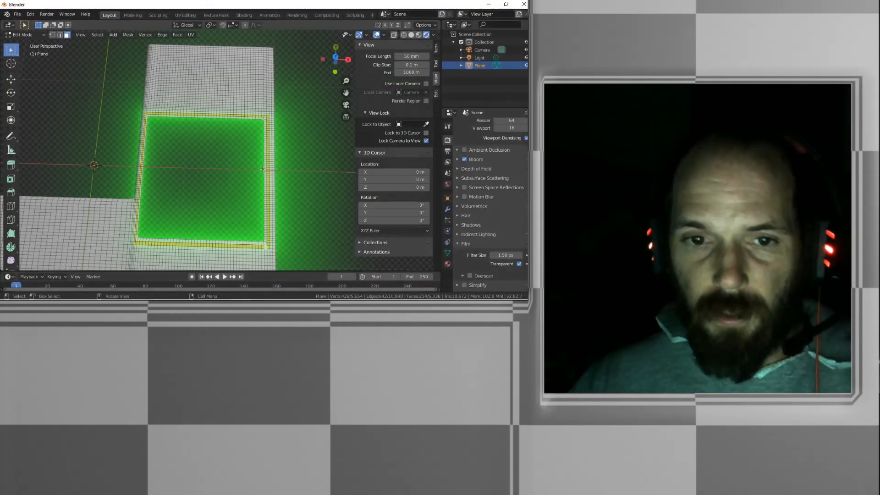
# Return to Object Mode and add a Subdivision Surface modifier to the plane
pyautogui.moveTo(188, 193); pyautogui.dragTo(264, 126, button='middle')
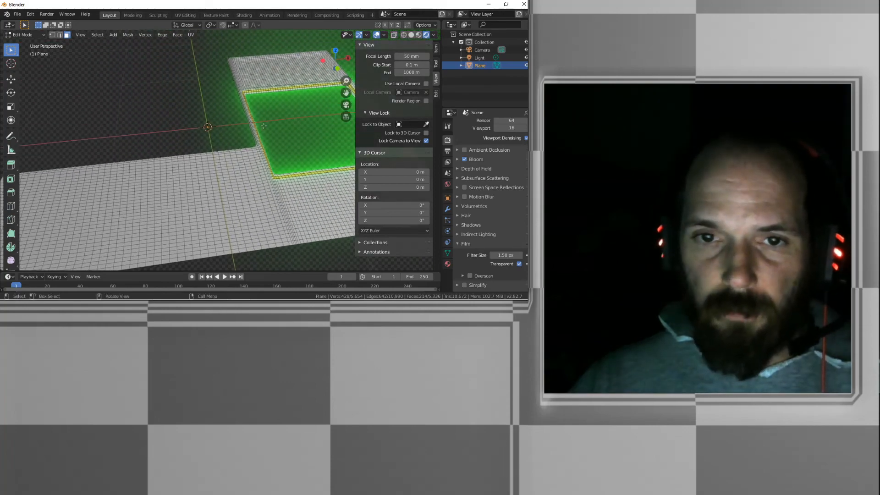
pyautogui.press('Tab')
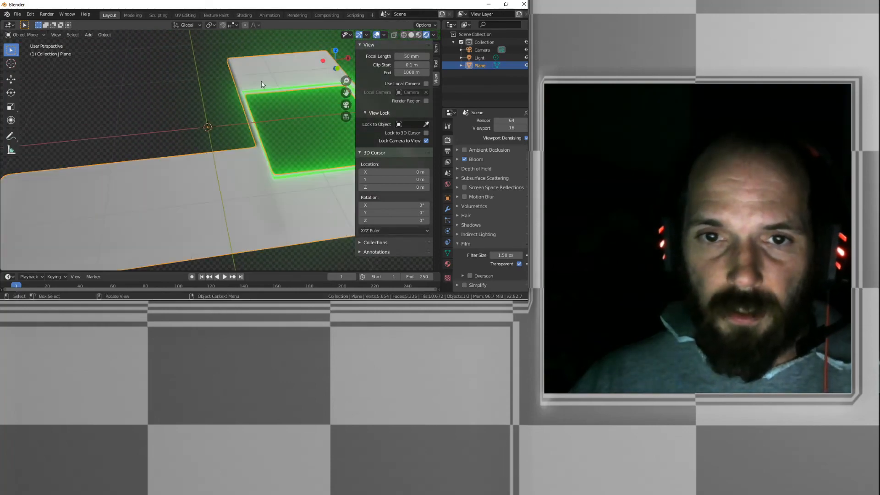
pyautogui.click(448, 209)
pyautogui.click(505, 123)
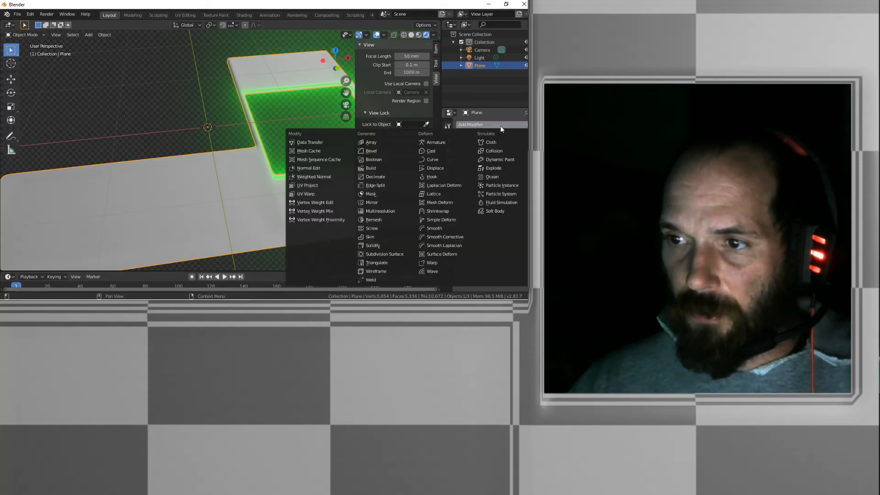
pyautogui.click(385, 254)
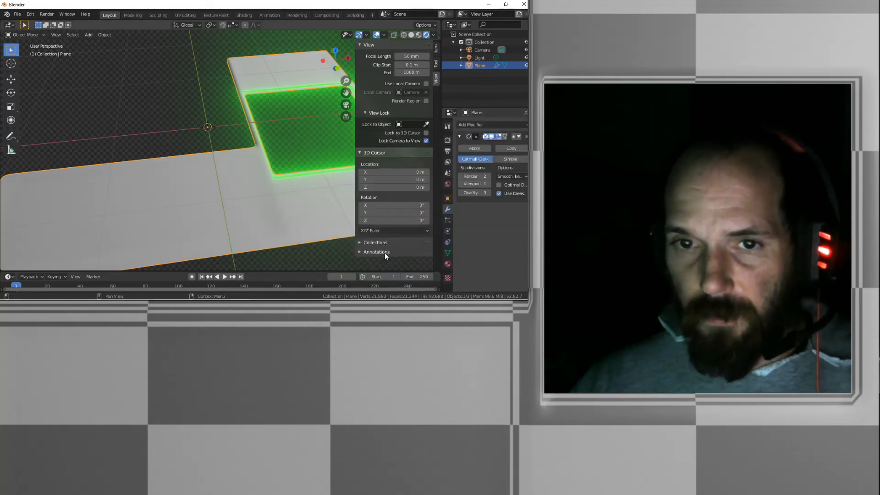
# Switch the viewport to Material Preview shading and set the modifier's viewport subdivisions to 2
pyautogui.press('z')
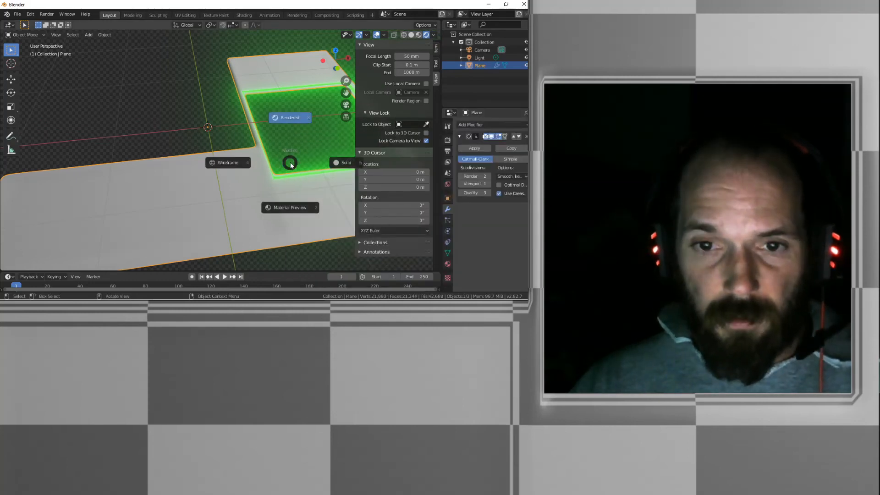
pyautogui.click(294, 206)
pyautogui.moveTo(295, 197)
pyautogui.mouseDown(button='middle')
pyautogui.moveTo(260, 171)
pyautogui.moveTo(321, 169)
pyautogui.mouseUp(button='middle')
pyautogui.click(489, 186)
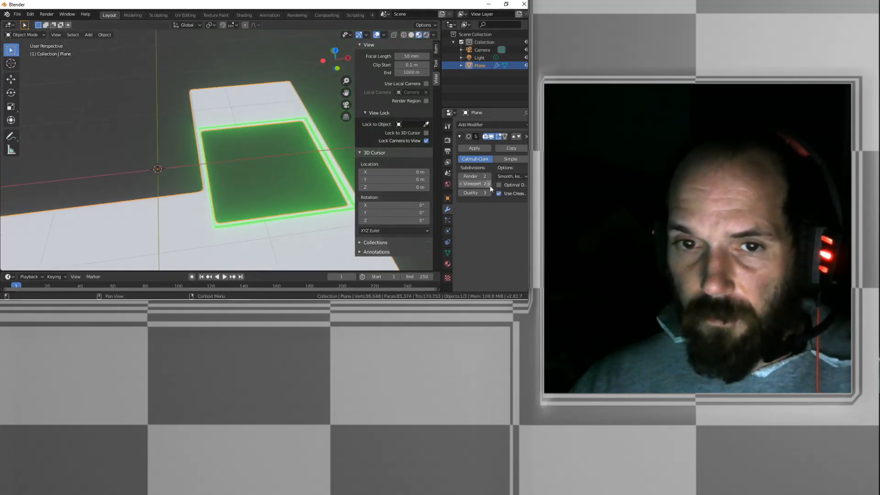
pyautogui.moveTo(264, 158)
pyautogui.mouseDown(button='middle')
pyautogui.moveTo(242, 161)
pyautogui.moveTo(255, 164)
pyautogui.mouseUp(button='middle')
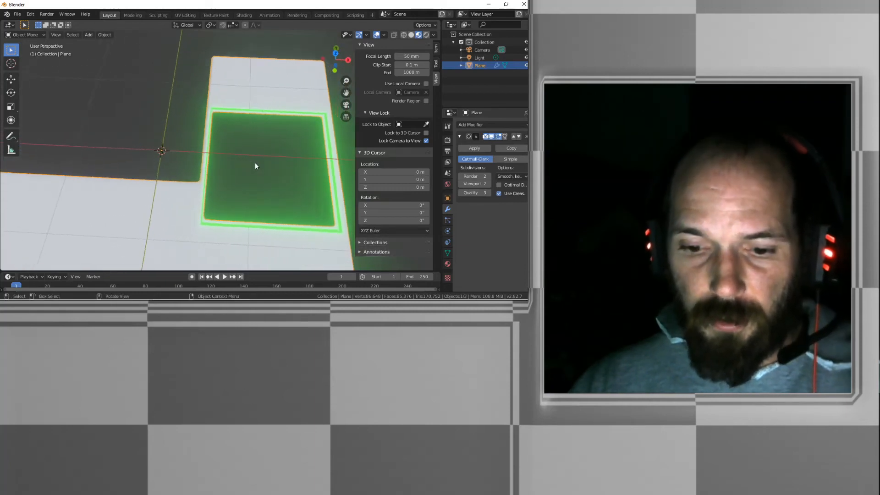
# Apply the Subdivision Surface modifier to the overlay plane
pyautogui.click(473, 149)
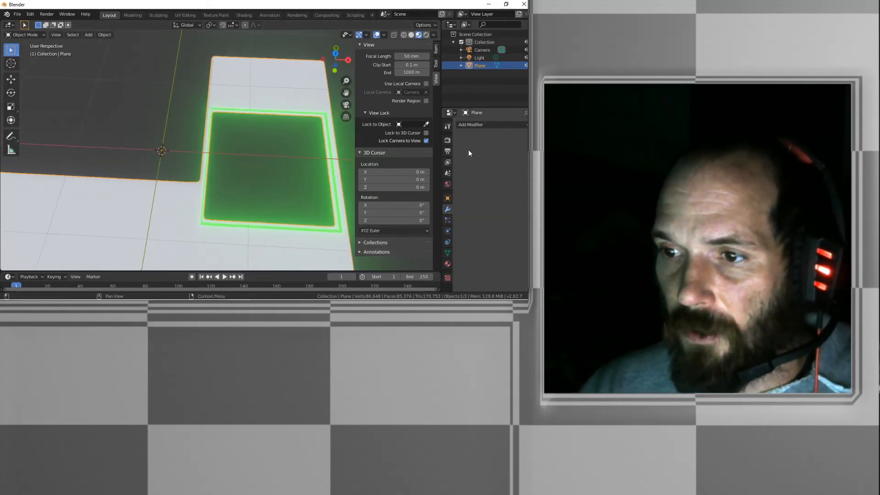
pyautogui.moveTo(255, 142)
pyautogui.mouseDown(button='middle')
pyautogui.moveTo(263, 161)
pyautogui.moveTo(257, 158)
pyautogui.mouseUp(button='middle')
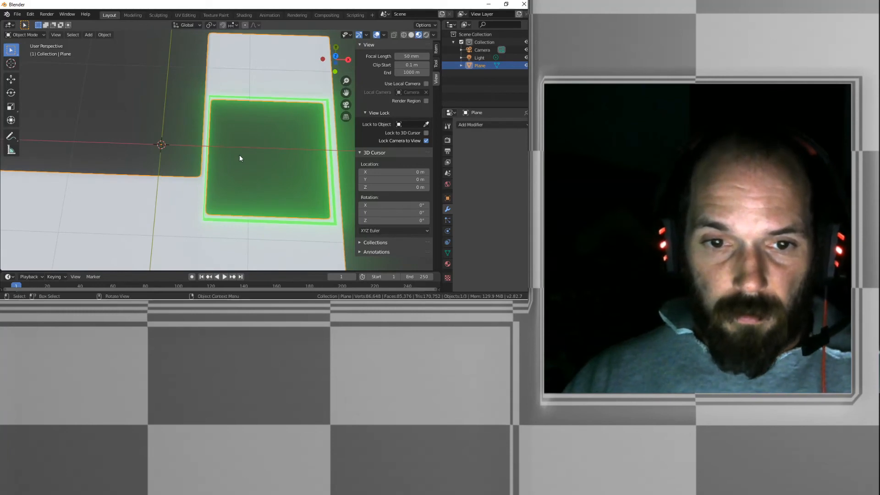
pyautogui.scroll(-2, 238, 156)
pyautogui.keyDown('shift'); pyautogui.moveTo(170, 188); pyautogui.dragTo(203, 160, button='middle'); pyautogui.keyUp('shift')
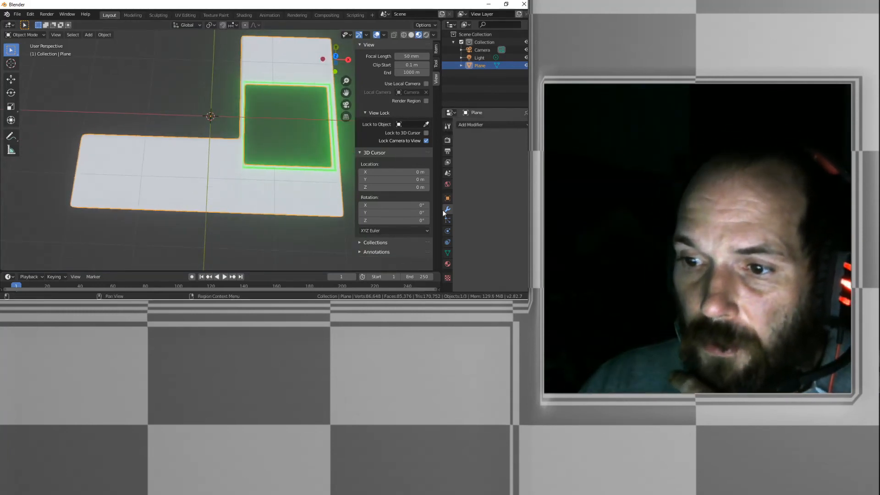
# Change the surface shader of Material.001 to Glossy BSDF and render the overlay to check it
pyautogui.click(448, 265)
pyautogui.click(480, 126)
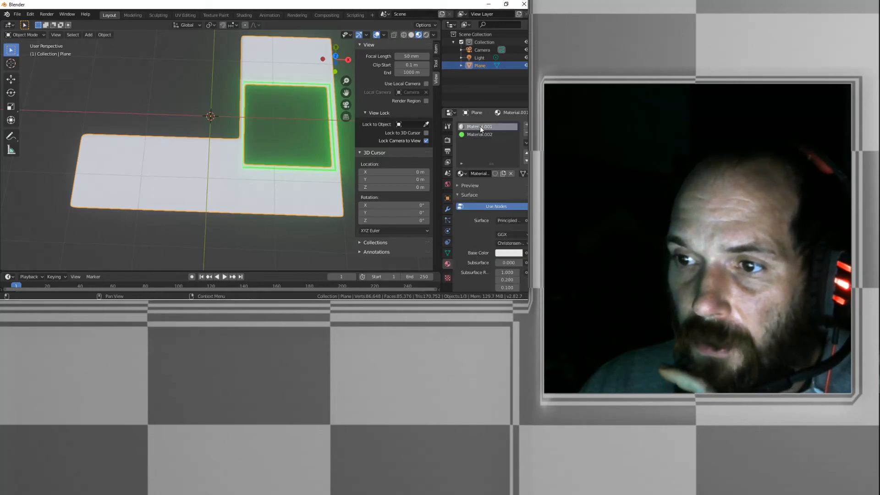
pyautogui.doubleClick(469, 128)
pyautogui.click(464, 239)
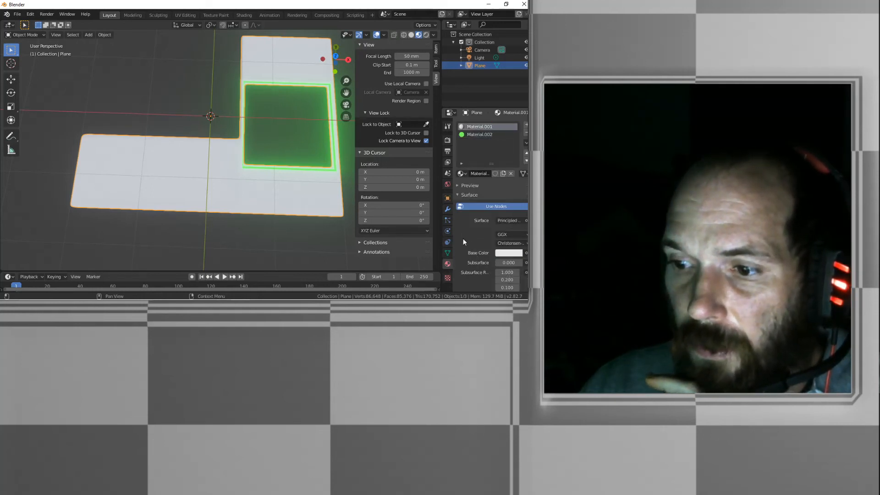
pyautogui.click(518, 221)
pyautogui.click(454, 81)
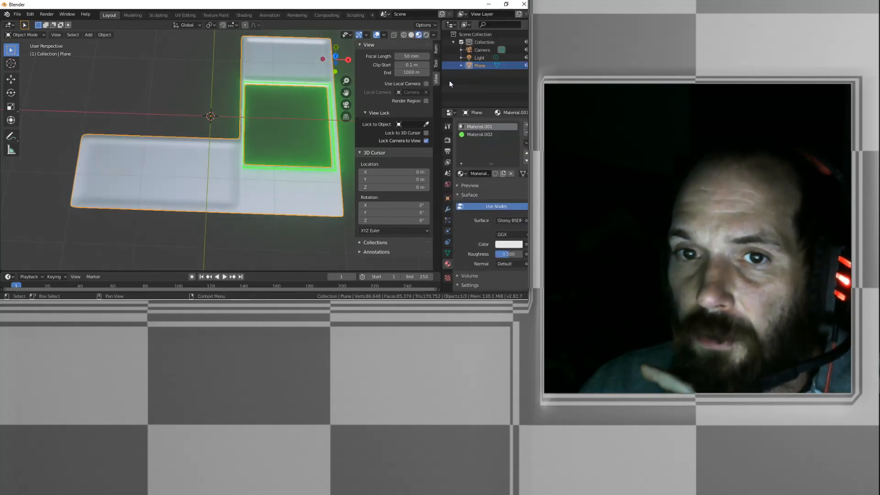
pyautogui.moveTo(253, 115)
pyautogui.mouseDown(button='middle')
pyautogui.moveTo(276, 115)
pyautogui.moveTo(264, 72)
pyautogui.moveTo(283, 51)
pyautogui.moveTo(295, 72)
pyautogui.moveTo(253, 113)
pyautogui.mouseUp(button='middle')
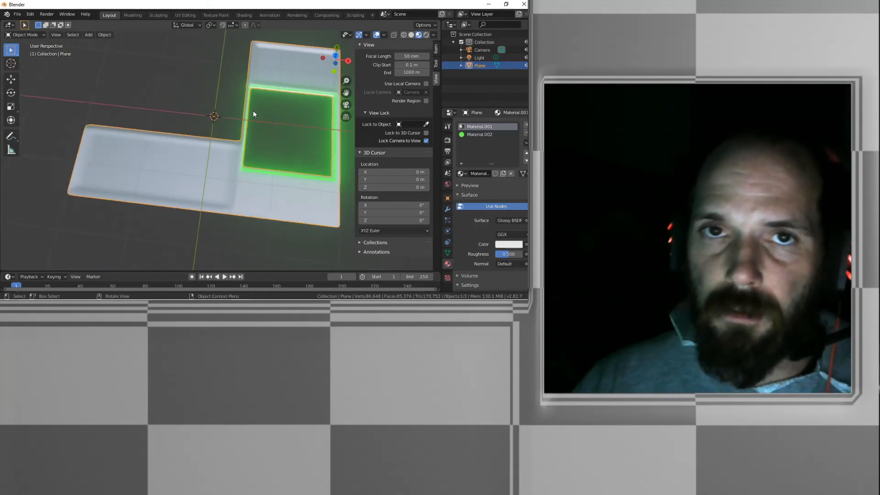
pyautogui.press('F12')
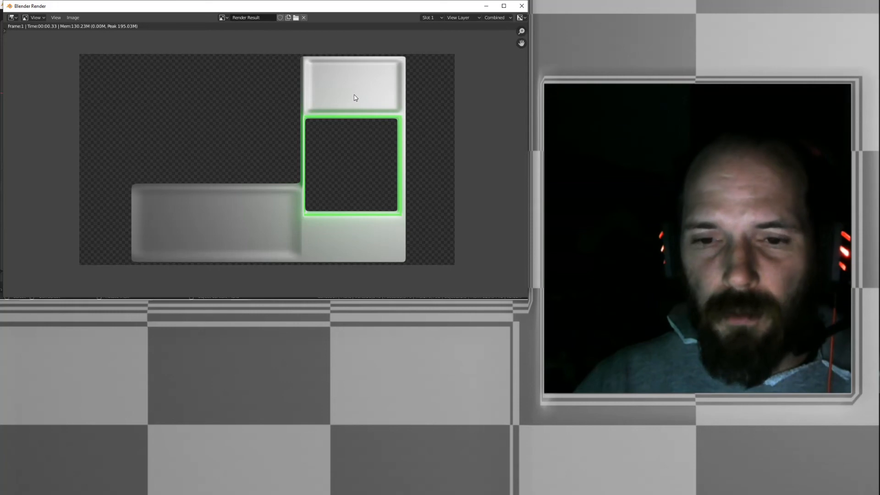
pyautogui.press('Escape')
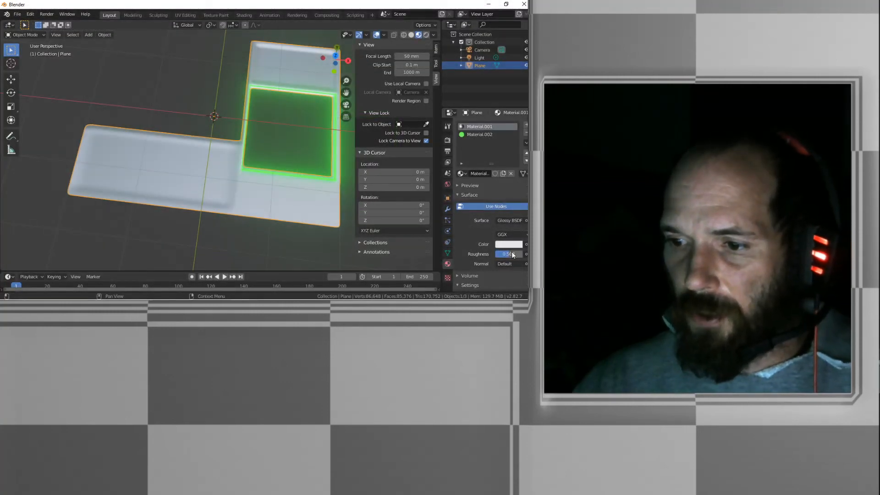
# Set the glossy roughness of Material.001 to 0 and check the result in a new render
pyautogui.moveTo(508, 254); pyautogui.dragTo(495, 254)
pyautogui.press('F12')
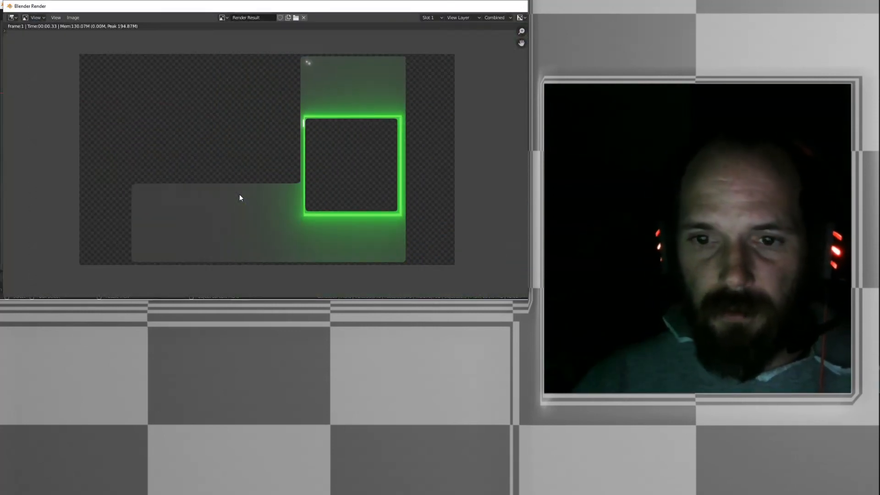
pyautogui.press('Escape')
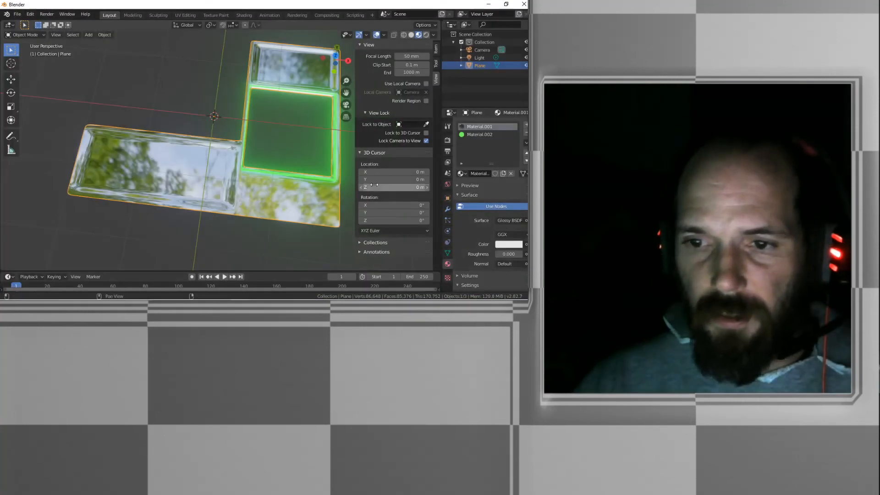
# Change the glossy color of Material.001 to magenta and check it in a new render
pyautogui.click(500, 245)
pyautogui.click(506, 177)
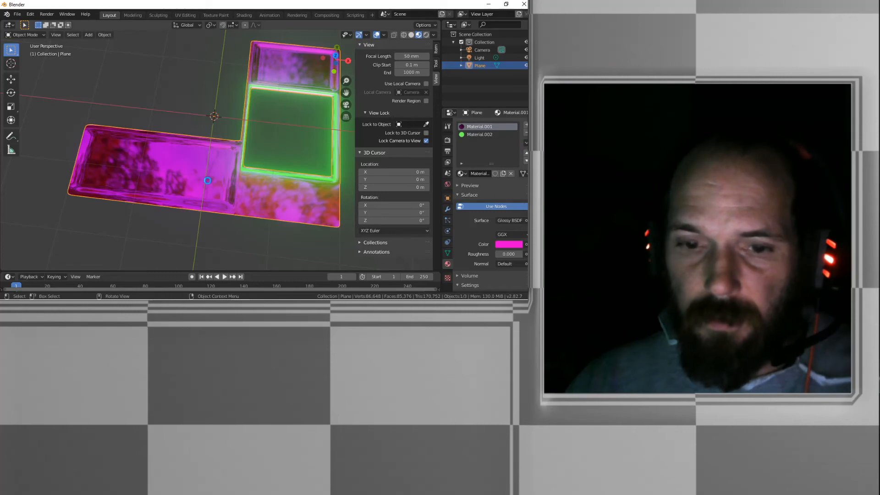
pyautogui.press('F12')
pyautogui.scroll(-3, 248, 130)
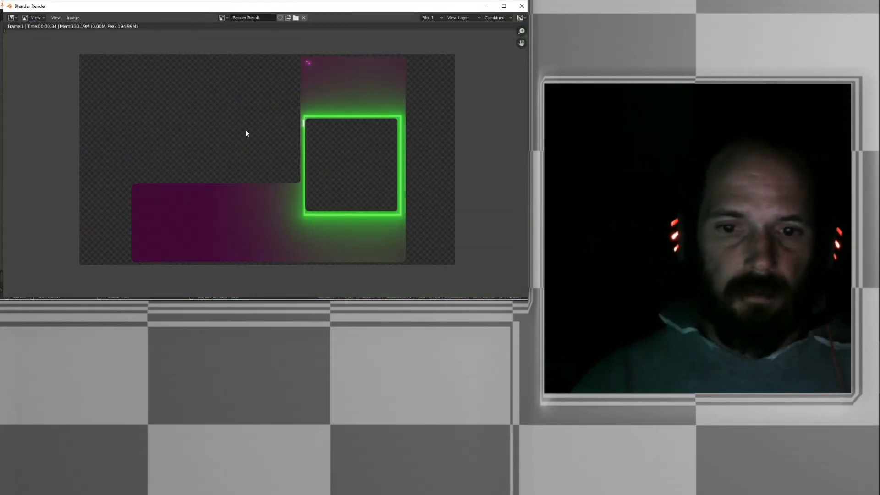
pyautogui.scroll(1, 246, 132)
pyautogui.press('Escape')
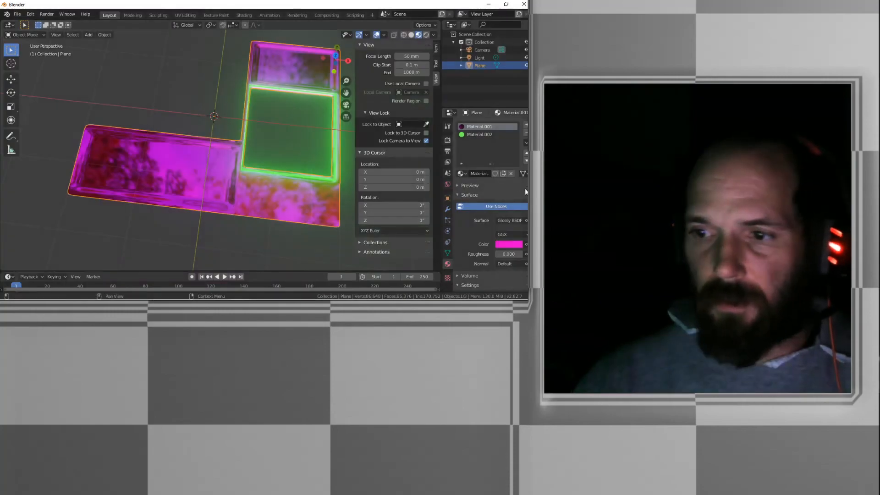
# Set the roughness of Material.001 to 0.375 and render the overlay again
pyautogui.moveTo(497, 255); pyautogui.dragTo(505, 256)
pyautogui.press('F12')
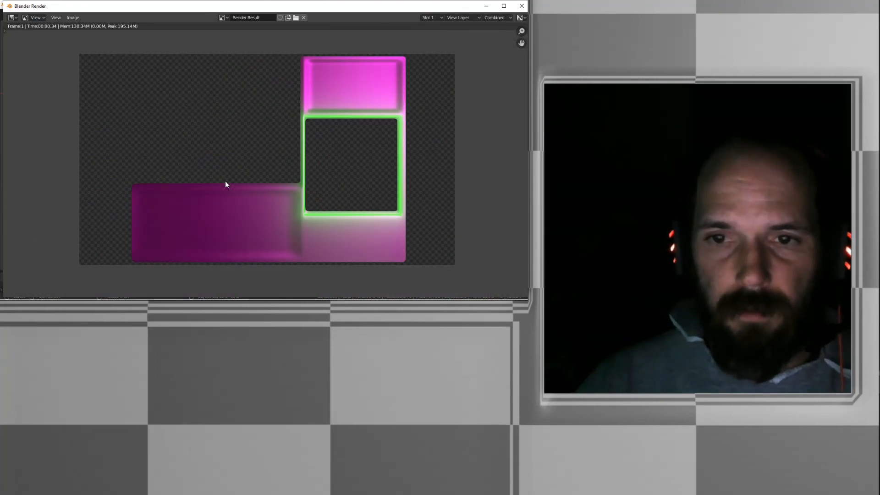
pyautogui.press('Escape')
# Link an Image Texture to the color of Material.001 and browse for its image in the Desktop's NOT PRON\FBGaming folder
pyautogui.moveTo(264, 161); pyautogui.dragTo(214, 144, button='middle')
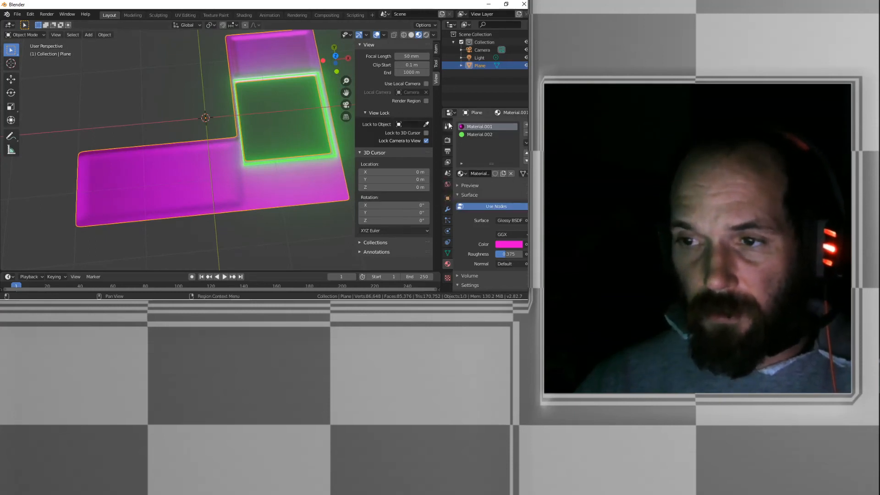
pyautogui.click(526, 244)
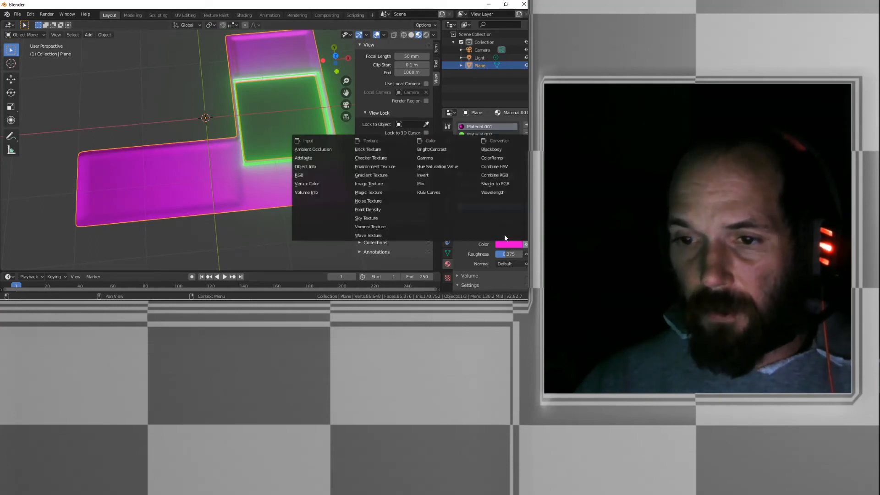
pyautogui.click(368, 183)
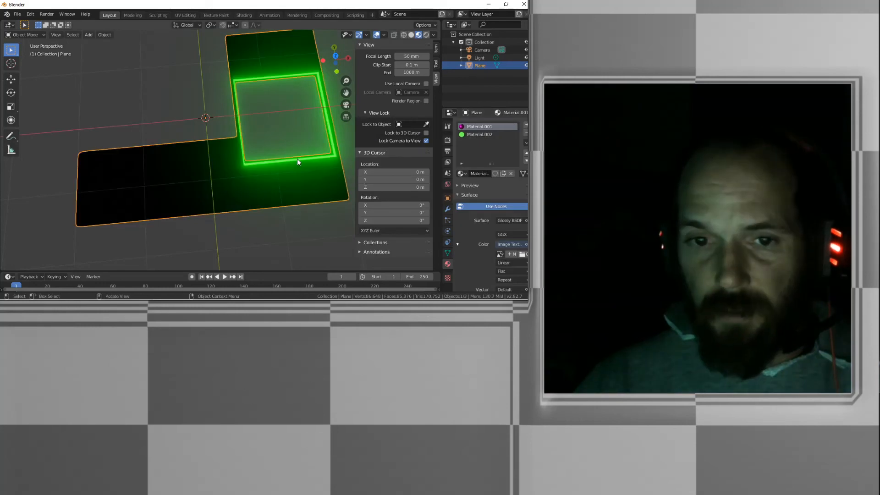
pyautogui.click(522, 254)
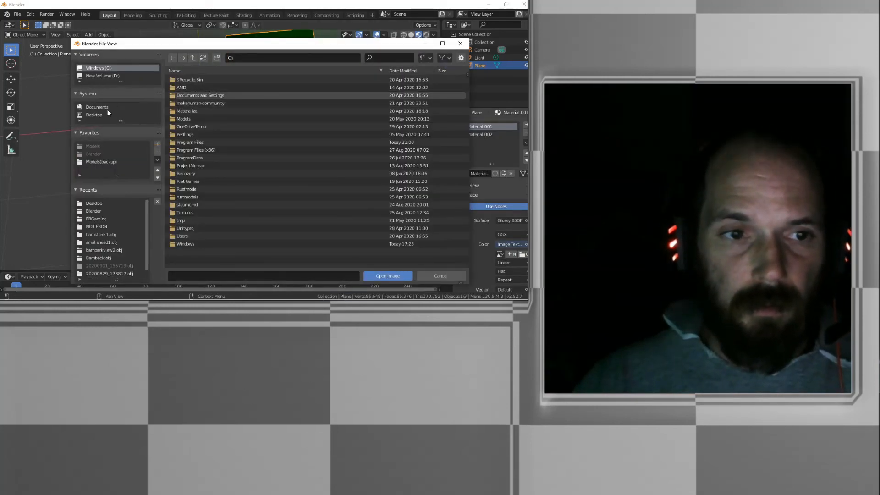
pyautogui.click(94, 115)
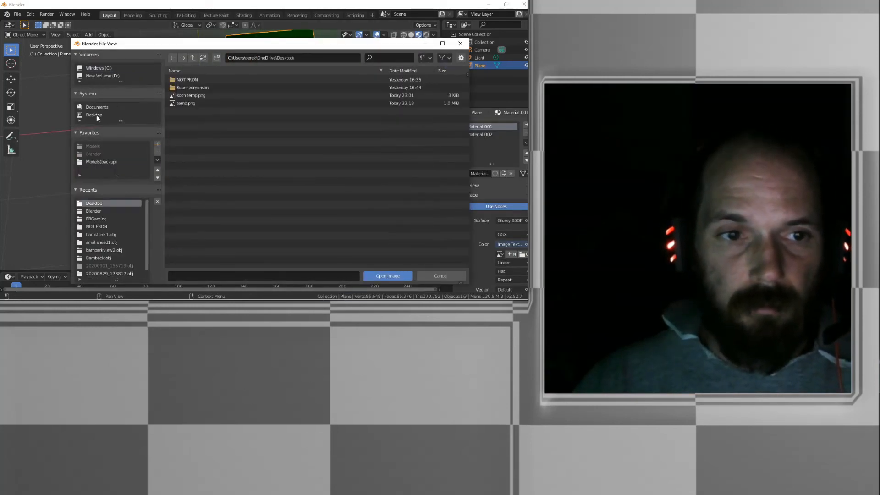
pyautogui.doubleClick(188, 79)
pyautogui.doubleClick(193, 88)
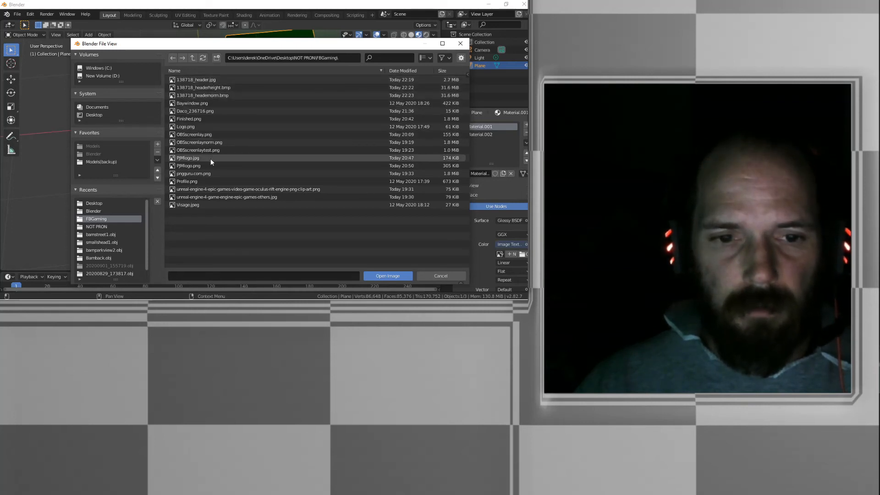
# Switch to File Explorer, preview 138718_header.jpg in the FBGaming folder, and close the preview and the folder window
pyautogui.moveTo(224, 298)
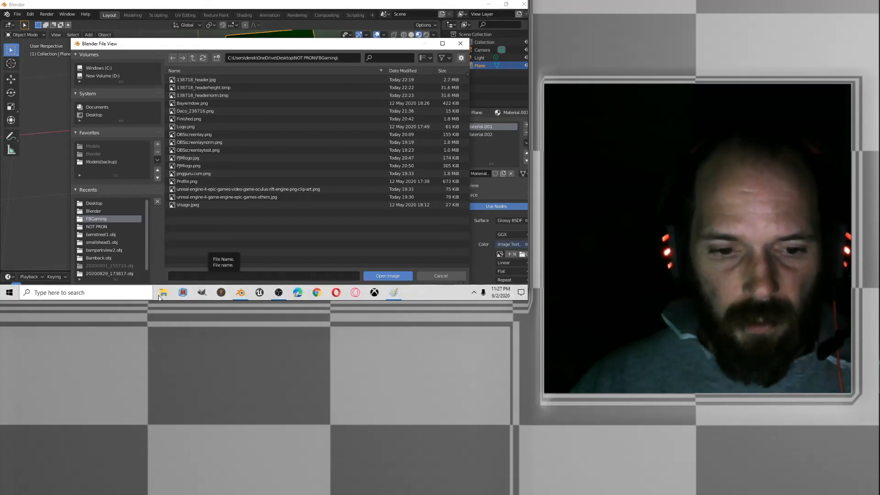
pyautogui.click(163, 298)
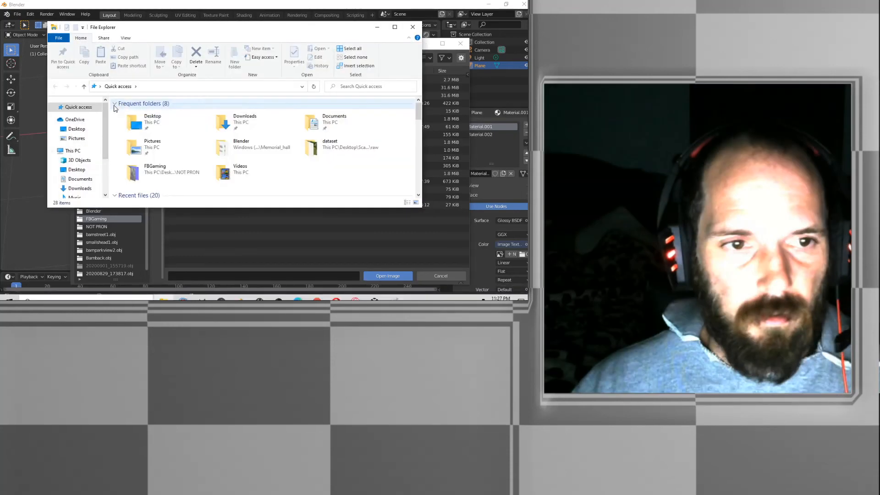
pyautogui.click(77, 130)
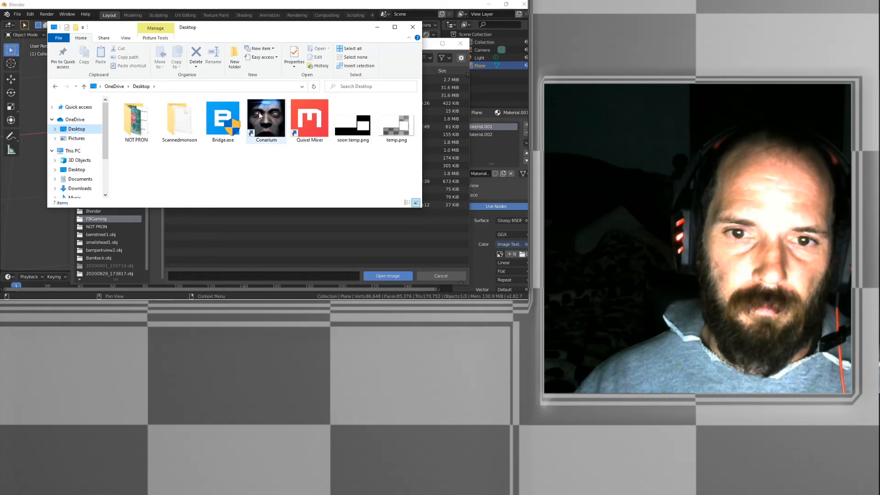
pyautogui.doubleClick(135, 127)
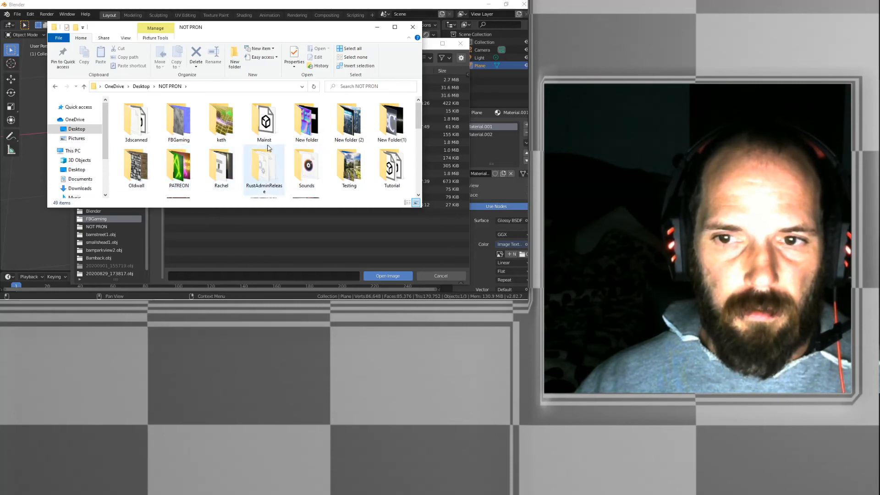
pyautogui.doubleClick(185, 125)
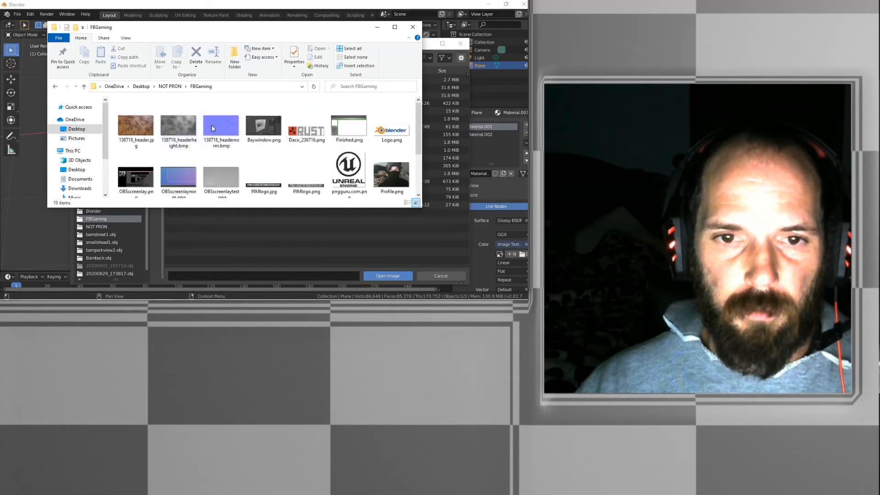
pyautogui.doubleClick(143, 128)
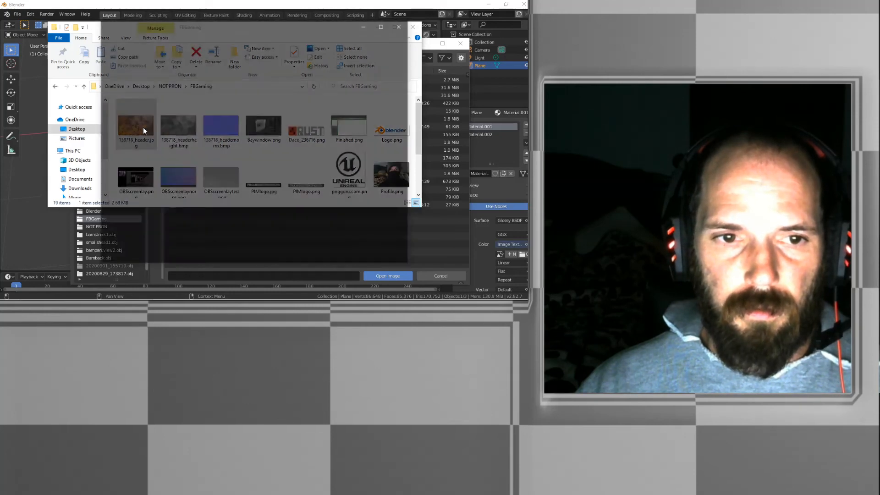
pyautogui.click(402, 24)
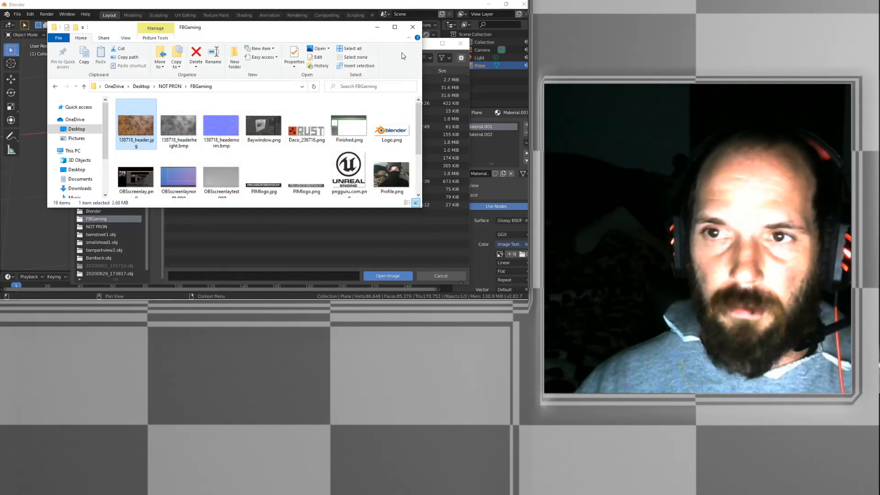
pyautogui.click(414, 30)
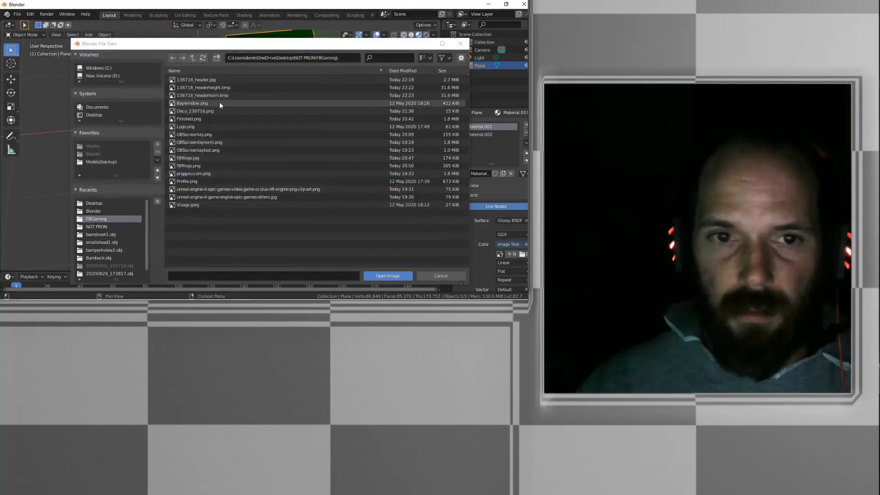
# Load 138718_header.jpg as the color texture of Material.001, then render the overlay and inspect it
pyautogui.doubleClick(188, 81)
pyautogui.moveTo(214, 123); pyautogui.dragTo(169, 117, button='middle')
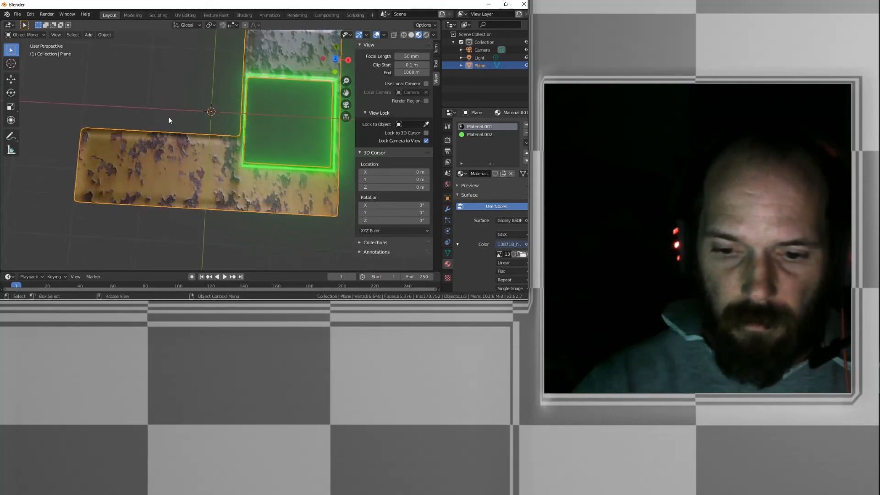
pyautogui.press('F12')
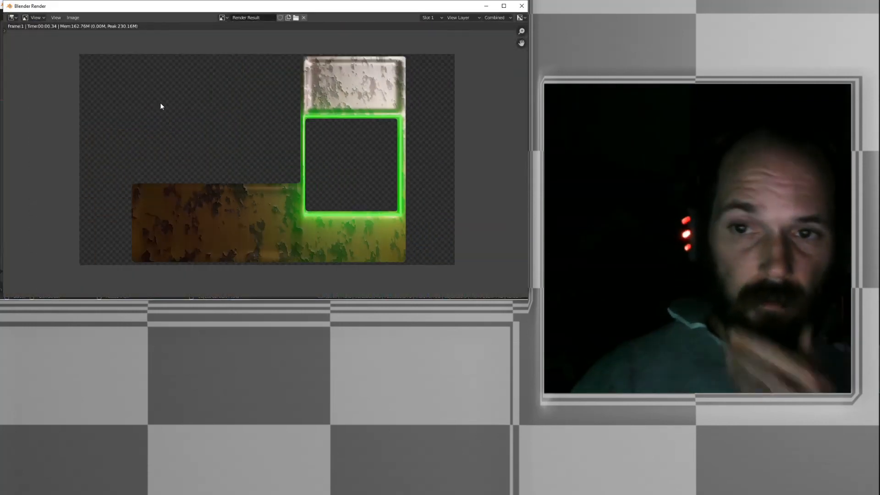
pyautogui.scroll(1, 230, 102)
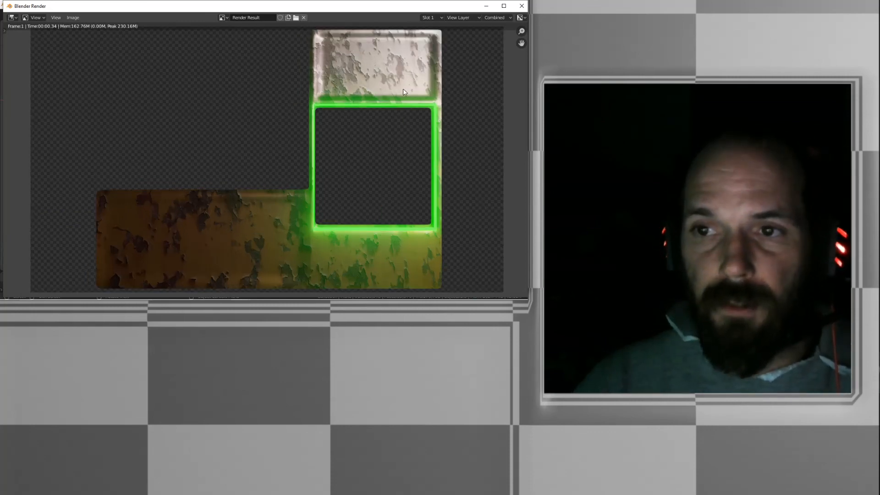
pyautogui.scroll(-1, 301, 106)
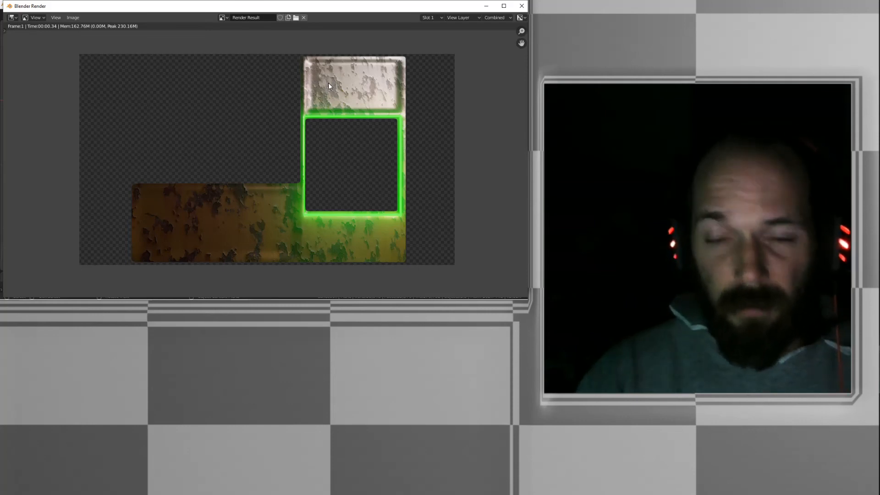
# Save the rendered overlay as temp.png on the Desktop in RGBA PNG format, overwriting the existing file
pyautogui.click(72, 19)
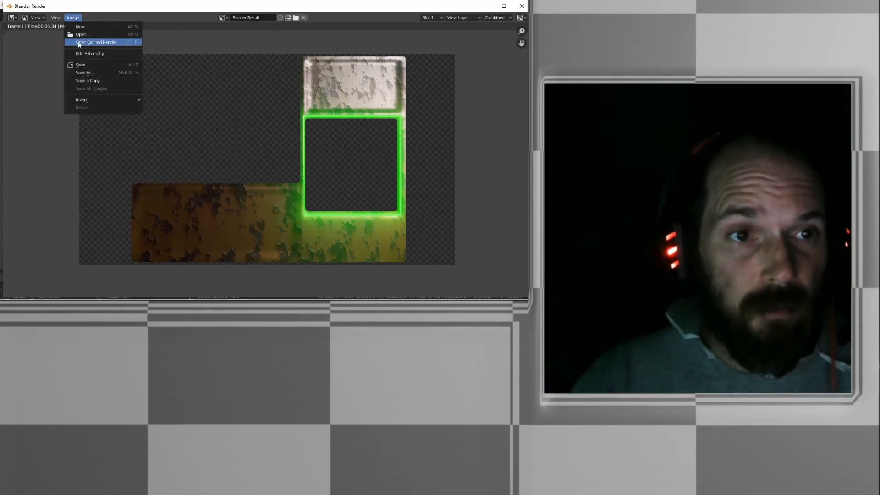
pyautogui.click(84, 69)
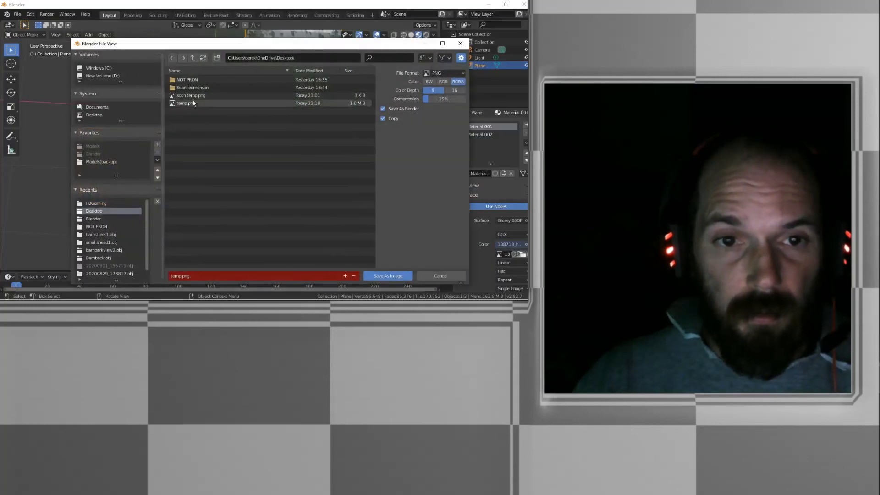
pyautogui.click(191, 104)
pyautogui.click(389, 277)
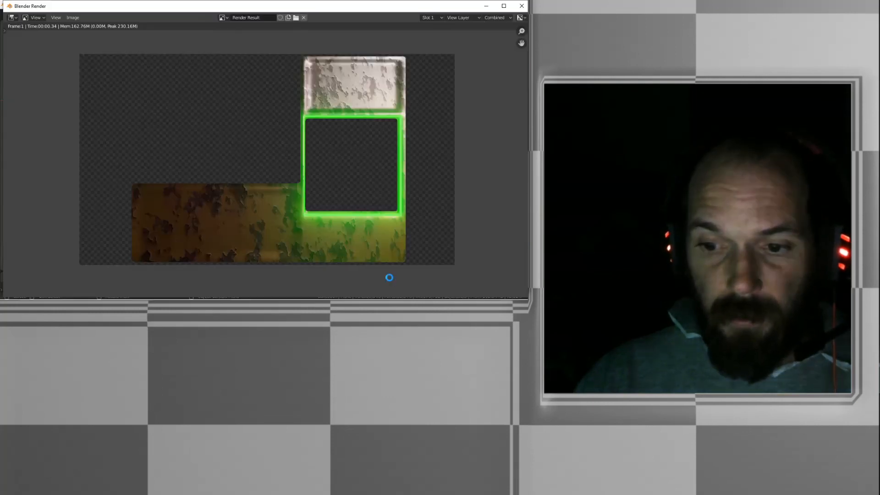
# Switch to OBS and scale and reposition the temp overlay so its green frame surrounds the camera feed
pyautogui.hotkey('alt', 'Tab')
pyautogui.click(286, 182)
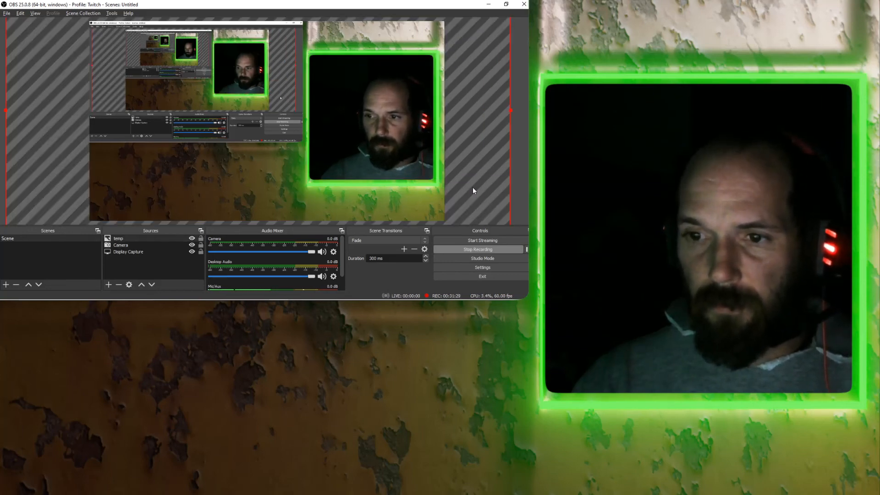
pyautogui.moveTo(513, 114); pyautogui.dragTo(459, 110)
pyautogui.moveTo(239, 183); pyautogui.dragTo(207, 168)
pyautogui.moveTo(429, 207); pyautogui.dragTo(245, 150)
pyautogui.moveTo(157, 109); pyautogui.dragTo(322, 176)
pyautogui.moveTo(141, 219); pyautogui.dragTo(125, 222)
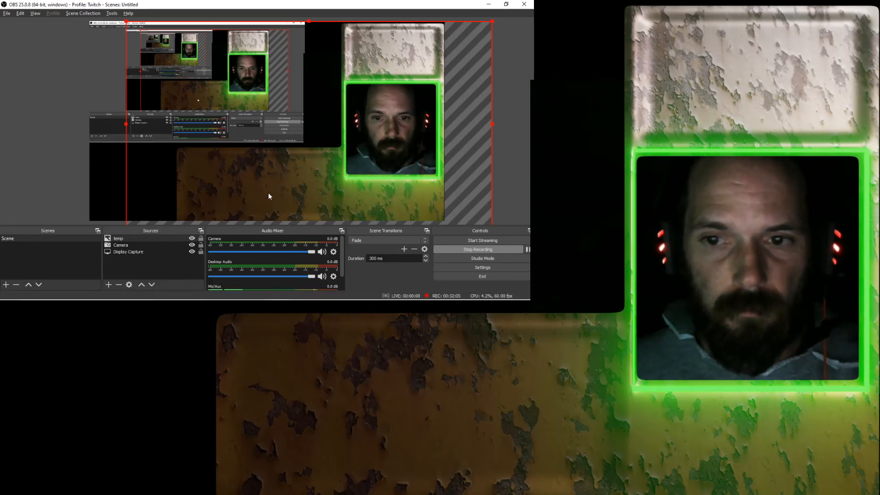
# Switch to Blender and lengthen the long lower panel by moving its outer end geometry along negative X in Edit Mode
pyautogui.hotkey('alt', 'Tab')
pyautogui.hotkey('alt', 'Tab')
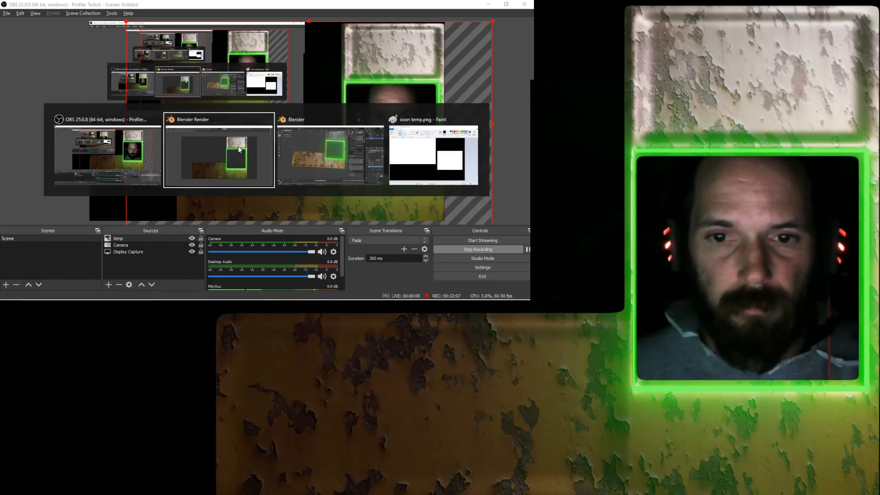
pyautogui.press('Tab')
pyautogui.press('`')
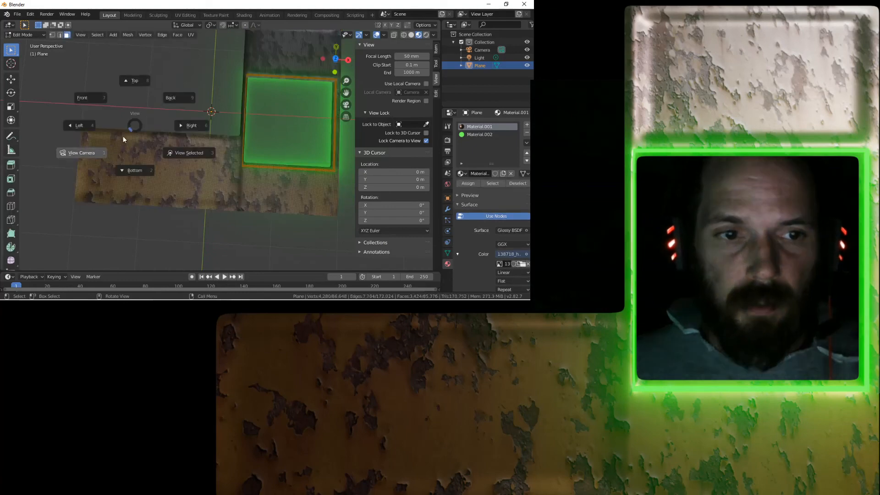
pyautogui.press('Escape')
pyautogui.moveTo(101, 145); pyautogui.dragTo(108, 104, button='middle')
pyautogui.moveTo(146, 174); pyautogui.dragTo(119, 126, button='middle')
pyautogui.moveTo(94, 115); pyautogui.dragTo(152, 228)
pyautogui.moveTo(151, 228); pyautogui.dragTo(243, 185, button='middle')
pyautogui.scroll(2, 156, 238)
pyautogui.moveTo(148, 74); pyautogui.dragTo(219, 199)
pyautogui.scroll(-2, 234, 208)
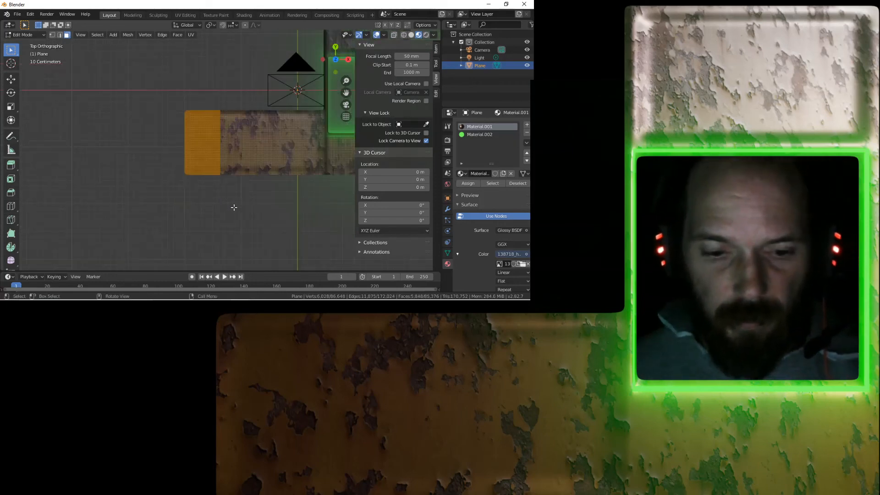
pyautogui.press('g')
pyautogui.press('x')
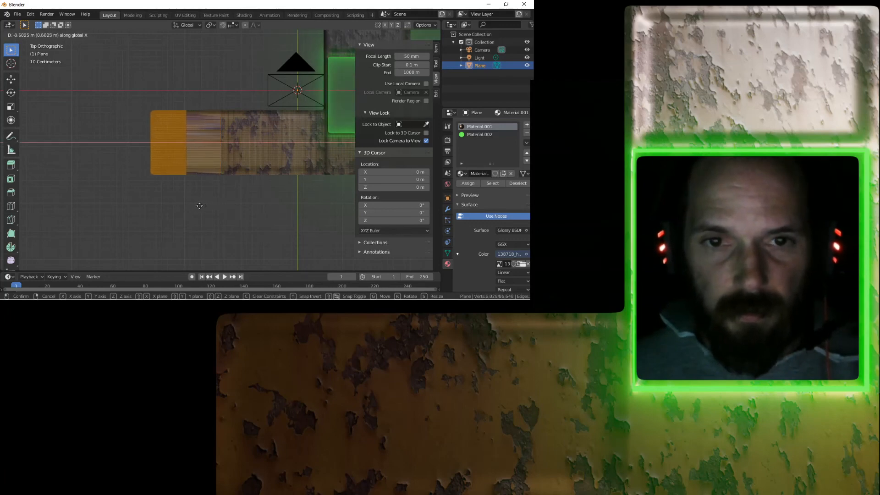
pyautogui.click(197, 206)
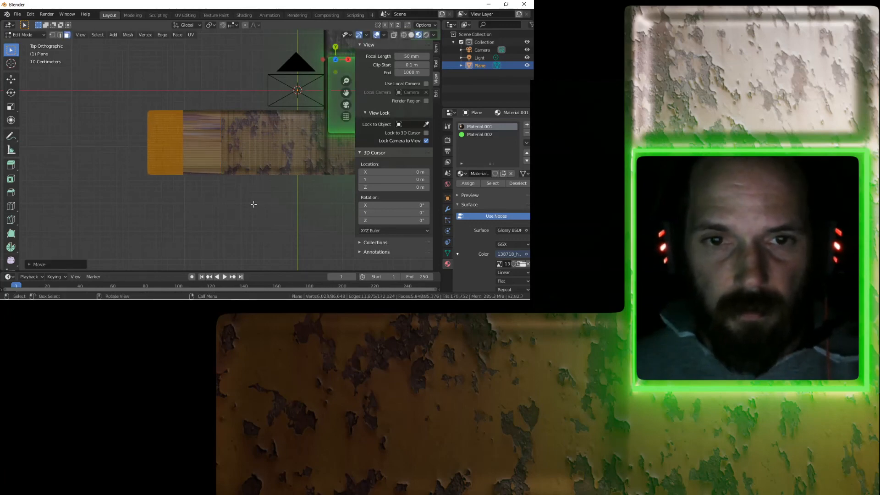
pyautogui.press('g')
pyautogui.press('x')
pyautogui.click(198, 190)
pyautogui.moveTo(223, 219)
pyautogui.mouseDown(button='middle')
pyautogui.moveTo(261, 174)
pyautogui.moveTo(236, 219)
pyautogui.mouseUp(button='middle')
pyautogui.press('a')
pyautogui.press('a')
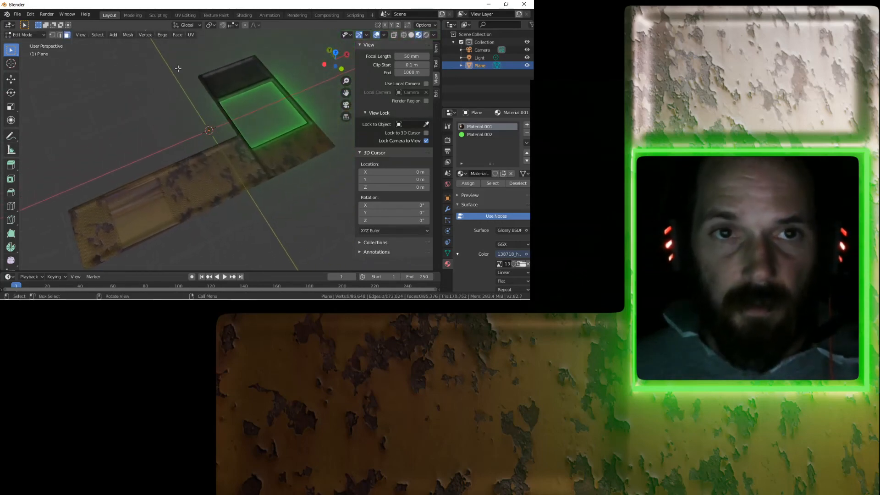
# Select the whole overlay mesh in the UV Editing workspace and unwrap it over the 138718_header.jpg texture
pyautogui.click(185, 15)
pyautogui.scroll(-3, 321, 167)
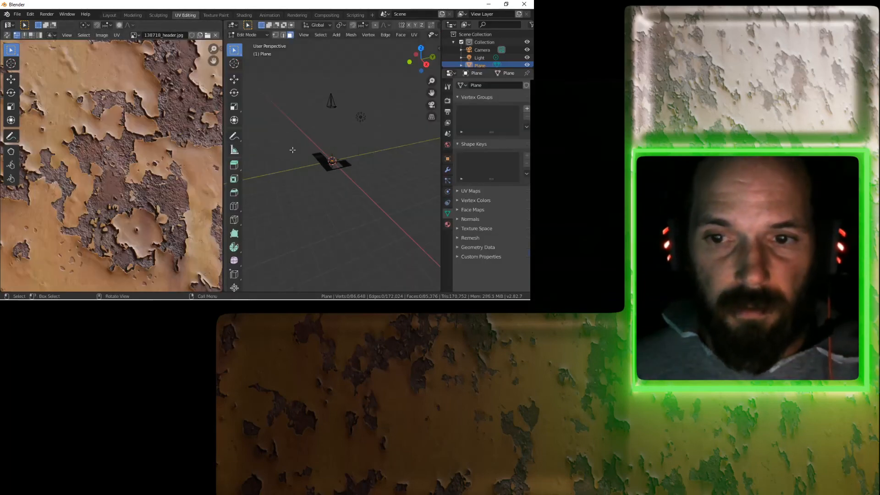
pyautogui.press('a')
pyautogui.press('u')
pyautogui.click(331, 166)
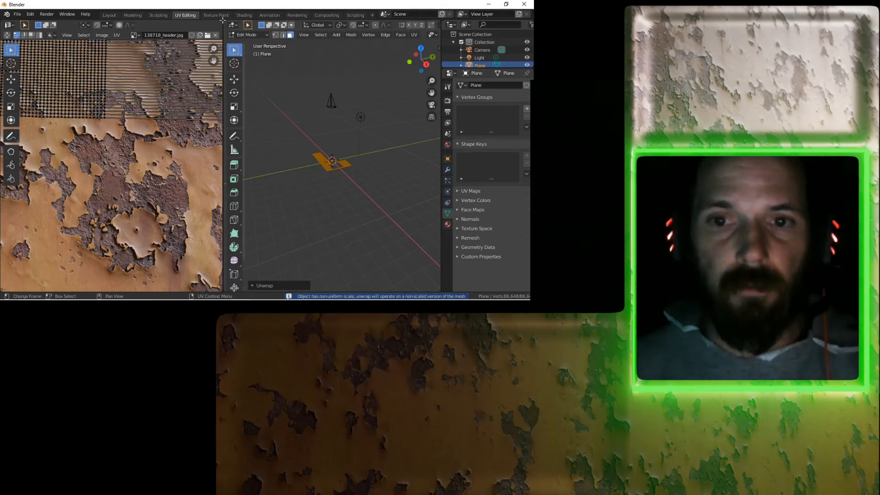
pyautogui.hotkey('alt', 'Tab')
pyautogui.hotkey('alt', 'Tab')
pyautogui.hotkey('alt', 'Tab')
pyautogui.hotkey('alt', 'Tab')
pyautogui.hotkey('alt', 'Tab')
pyautogui.hotkey('alt', 'Tab')
pyautogui.hotkey('alt', 'Tab')
pyautogui.hotkey('alt', 'Tab')
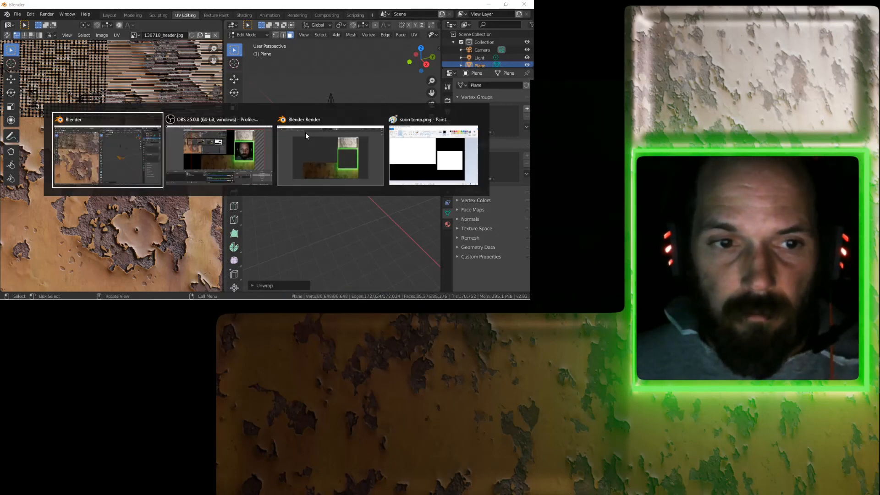
# Return to the Layout workspace, render the overlay to check the new texture mapping, and close the render
pyautogui.click(112, 16)
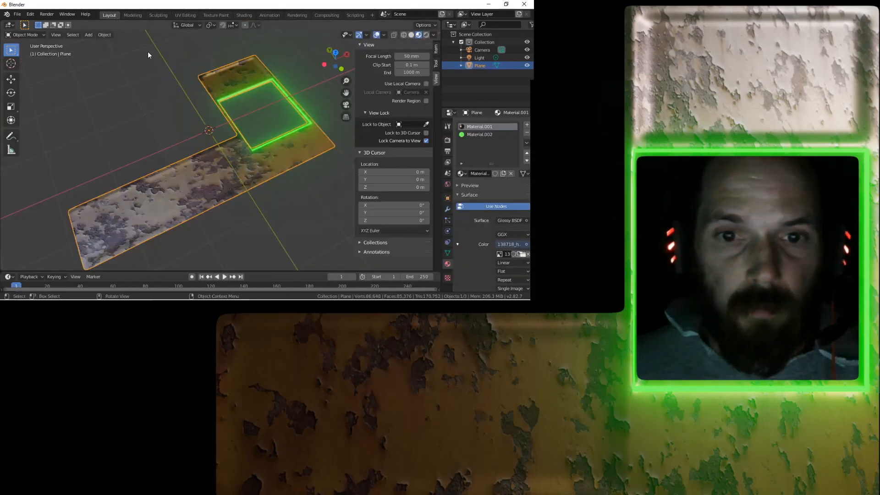
pyautogui.moveTo(247, 166); pyautogui.dragTo(221, 192, button='middle')
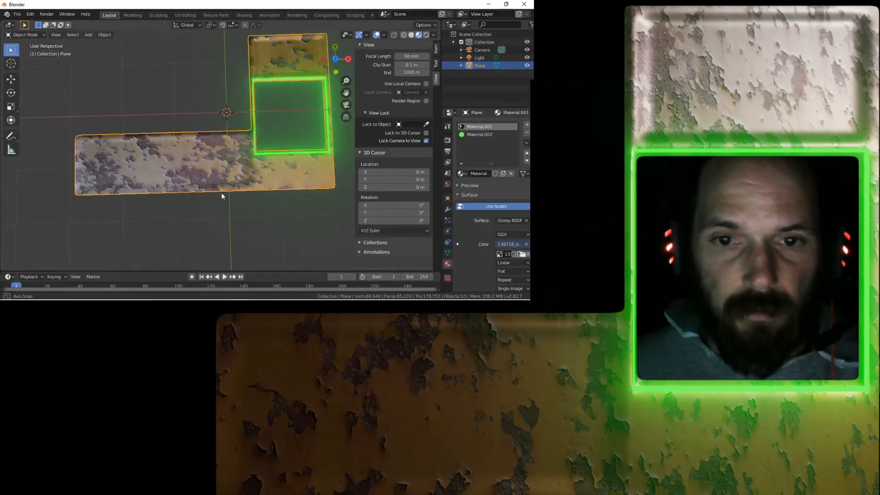
pyautogui.moveTo(230, 157); pyautogui.dragTo(204, 172, button='middle')
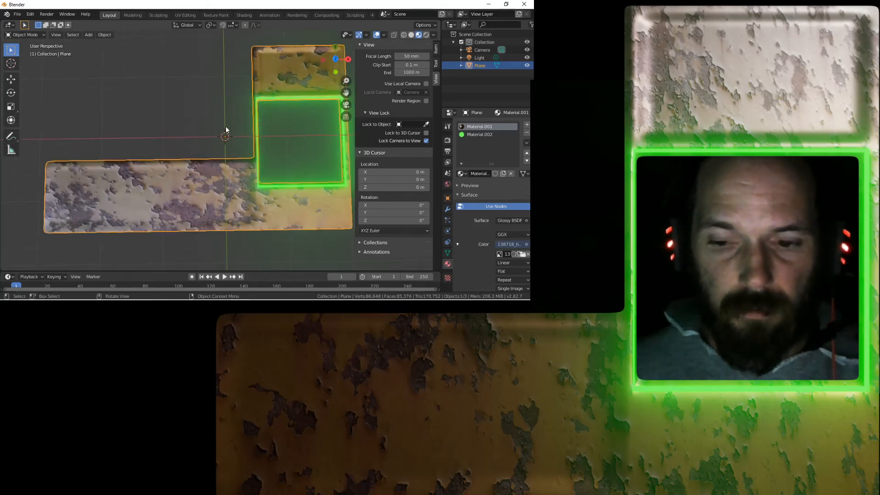
pyautogui.press('F12')
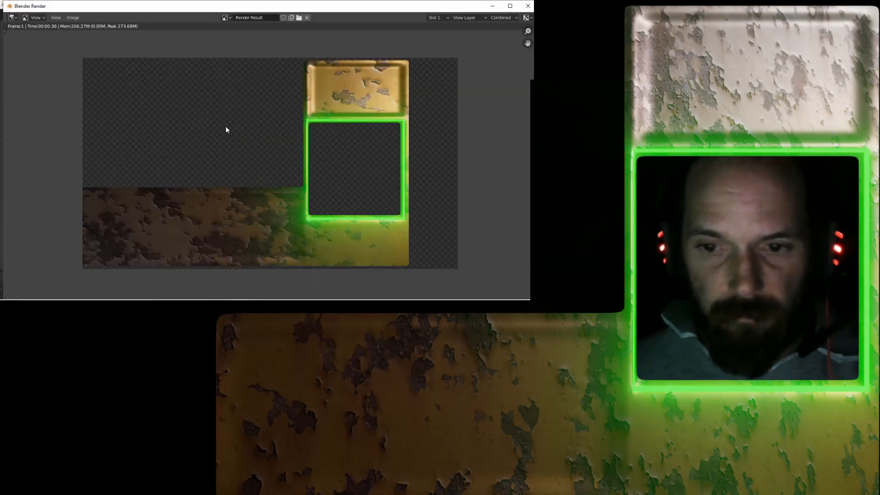
pyautogui.press('Escape')
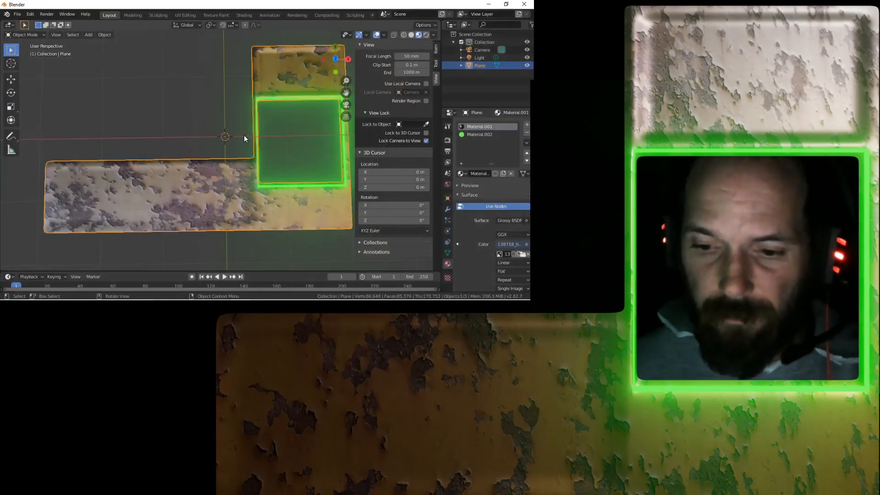
# In camera view, move the overlay plane about 0.35 m along positive X so its full width fits inside the camera frame
pyautogui.press('KP_5')
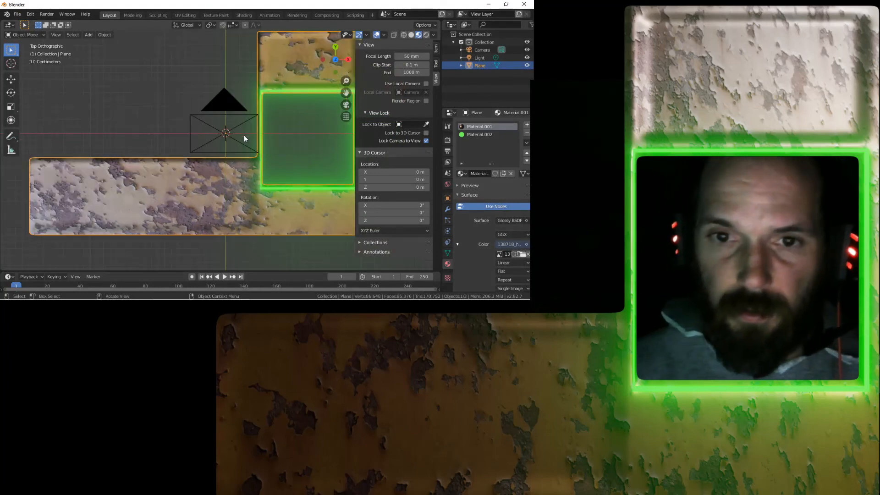
pyautogui.press('KP_0')
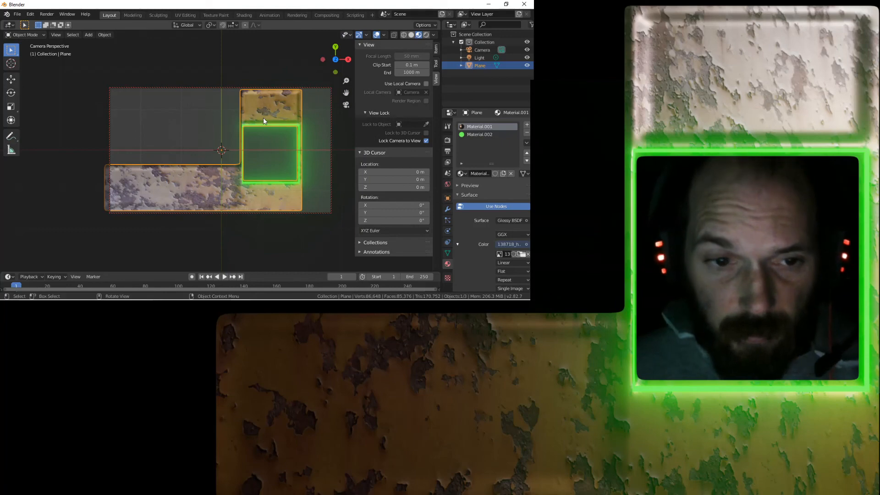
pyautogui.press('g')
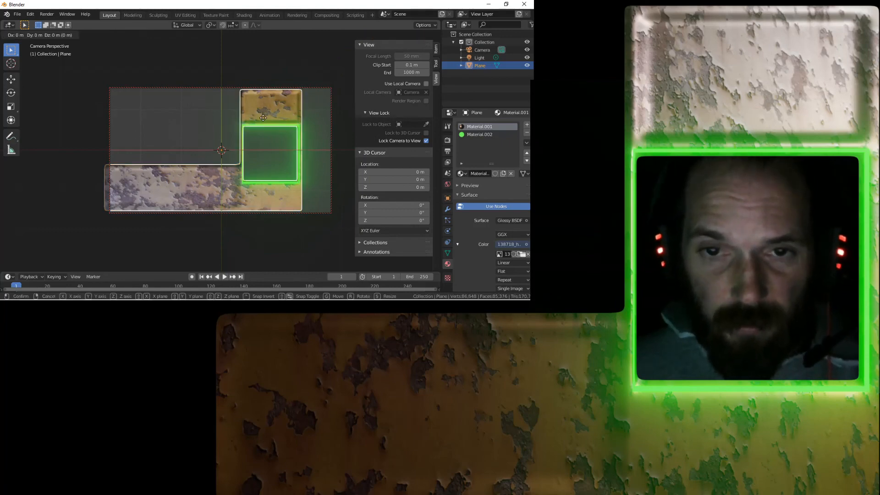
pyautogui.press('x')
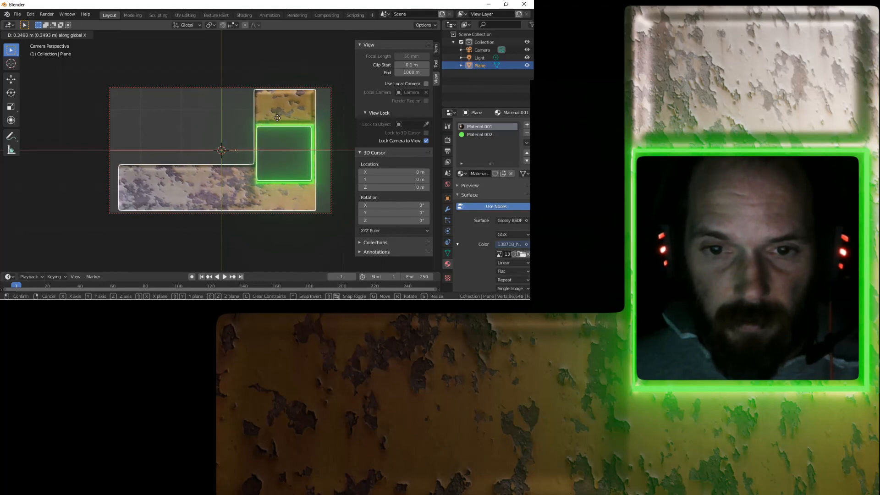
pyautogui.click(279, 118)
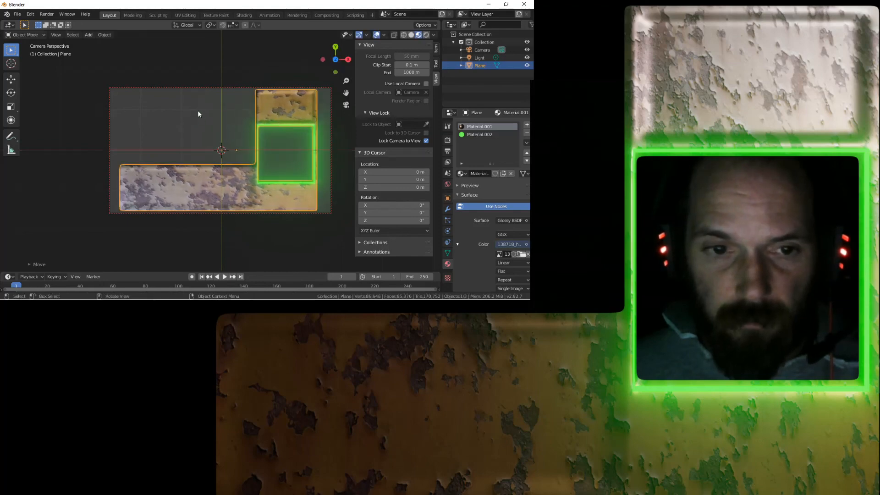
pyautogui.click(205, 55)
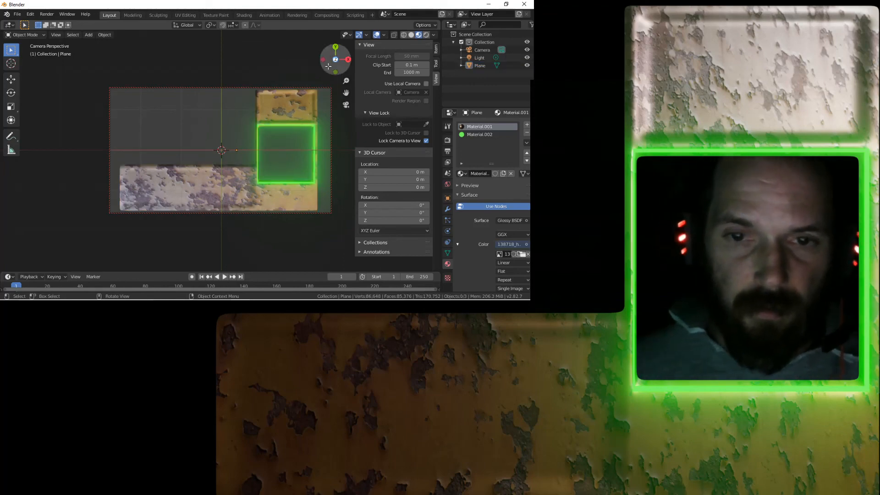
# Render the repositioned overlay and save it over temp.png on the Desktop
pyautogui.press('F12')
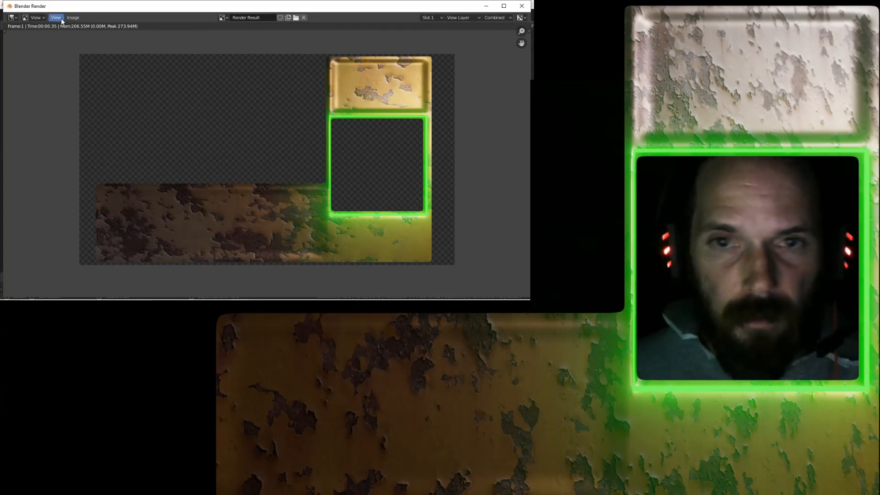
pyautogui.click(73, 17)
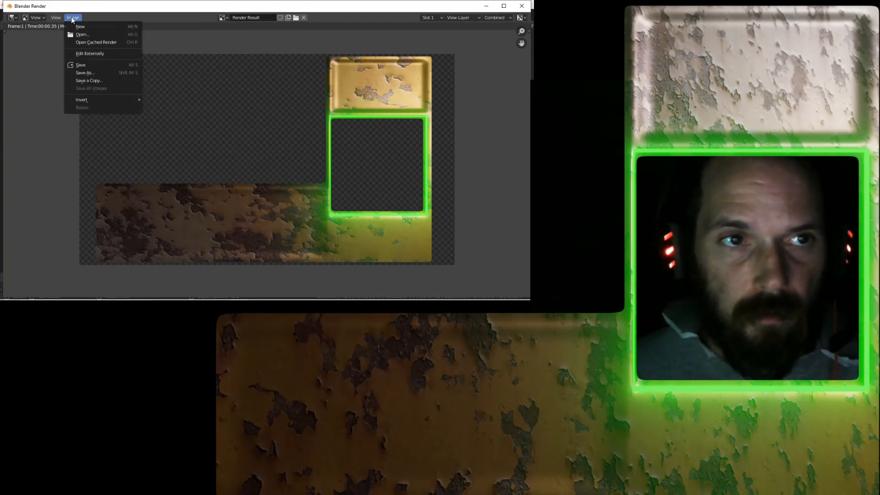
pyautogui.click(93, 73)
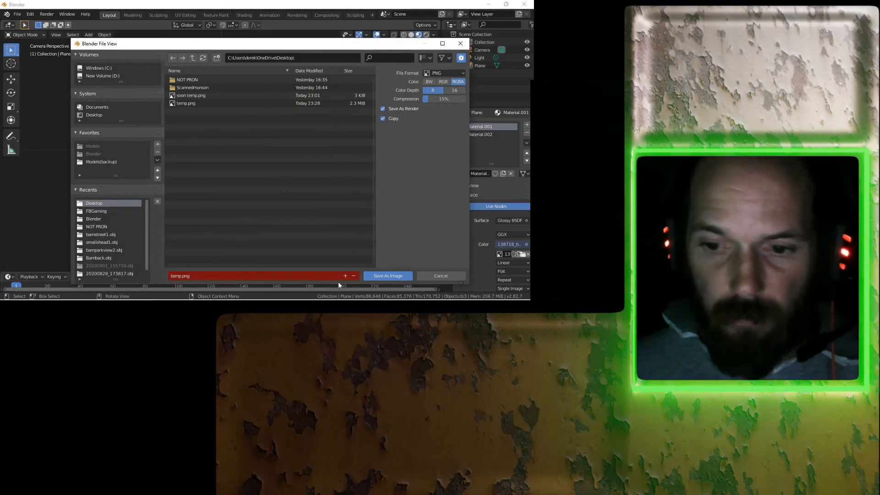
pyautogui.click(394, 276)
# Switch to OBS and reposition and enlarge the updated temp overlay so its green frame surrounds the camera feed and its panel spans the canvas
pyautogui.hotkey('alt', 'Tab')
pyautogui.hotkey('alt', 'Tab')
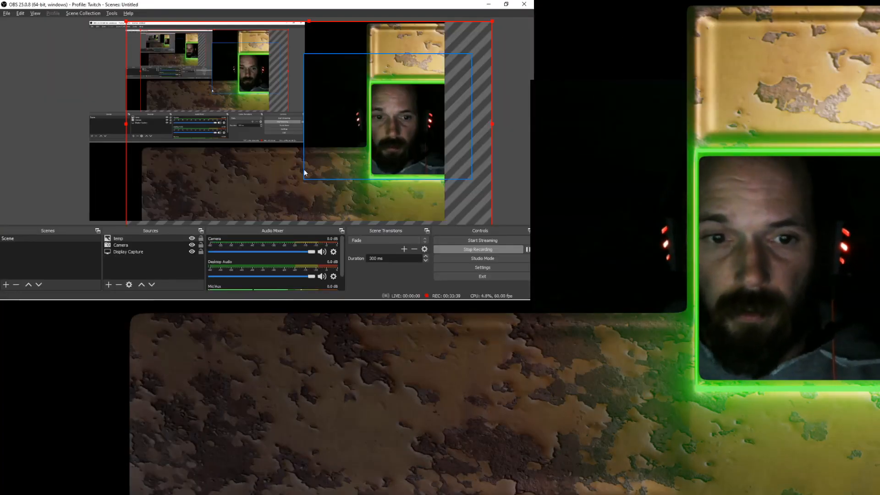
pyautogui.click(304, 170)
pyautogui.moveTo(293, 173); pyautogui.dragTo(269, 169)
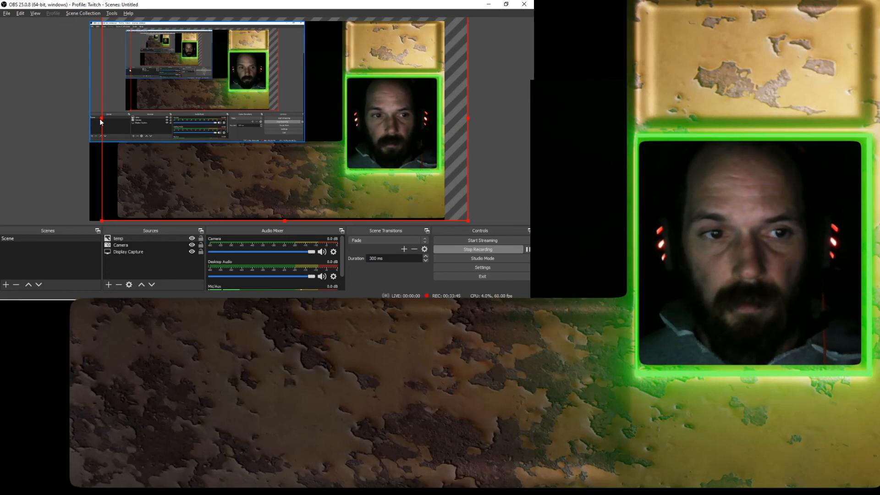
pyautogui.moveTo(100, 118); pyautogui.dragTo(70, 118)
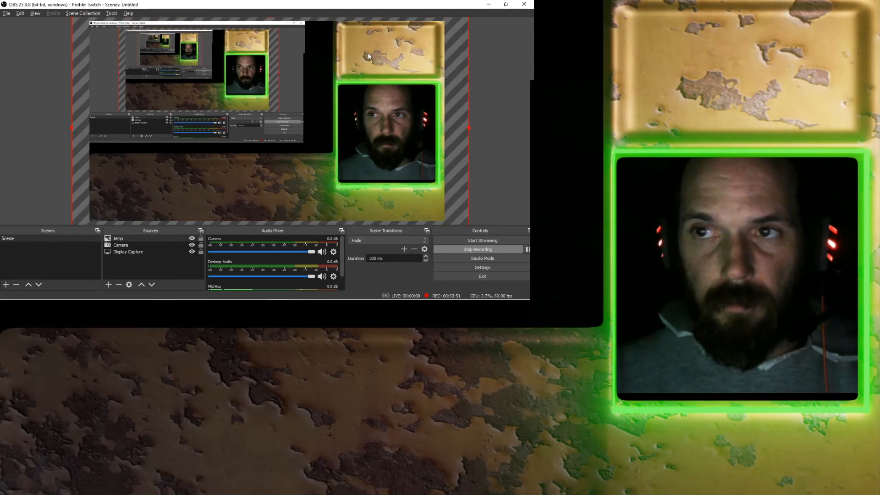
pyautogui.click(42, 150)
pyautogui.click(216, 87)
pyautogui.moveTo(208, 85)
pyautogui.mouseDown()
pyautogui.moveTo(218, 84)
pyautogui.moveTo(209, 84)
pyautogui.mouseUp()
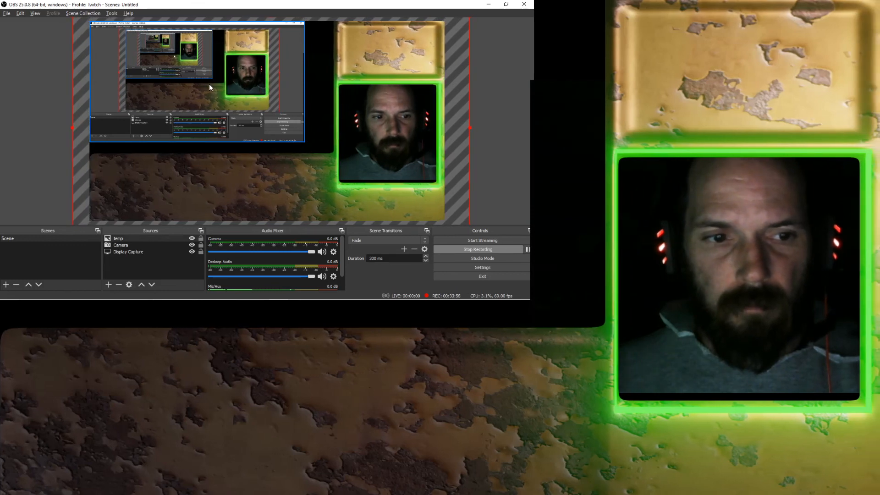
# Enlarge the Display Capture source to fill the open area beside the camera frame and above the lower panel, then deselect it
pyautogui.click(120, 249)
pyautogui.moveTo(163, 99)
pyautogui.mouseDown()
pyautogui.moveTo(203, 103)
pyautogui.moveTo(188, 116)
pyautogui.moveTo(167, 100)
pyautogui.mouseUp()
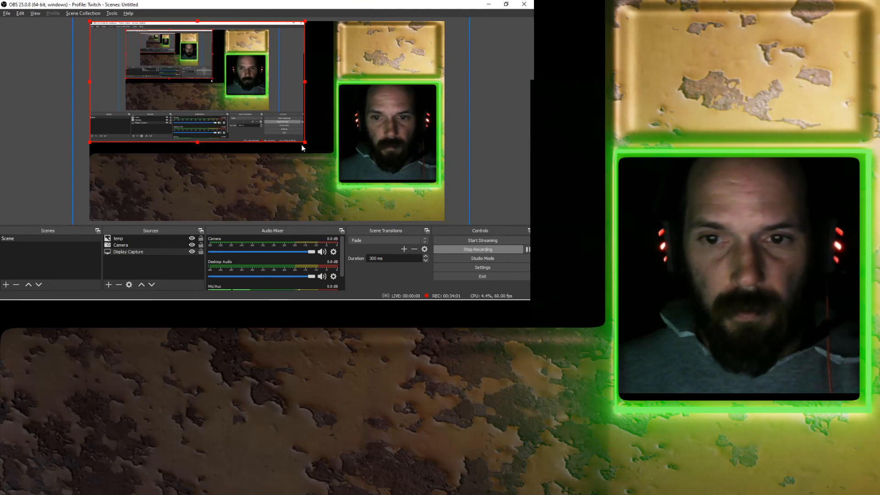
pyautogui.moveTo(305, 143); pyautogui.dragTo(377, 167)
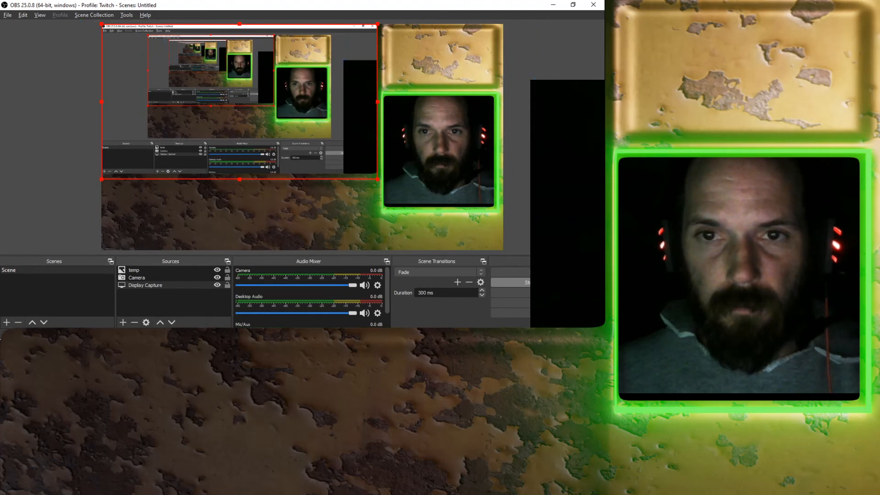
pyautogui.click(550, 122)
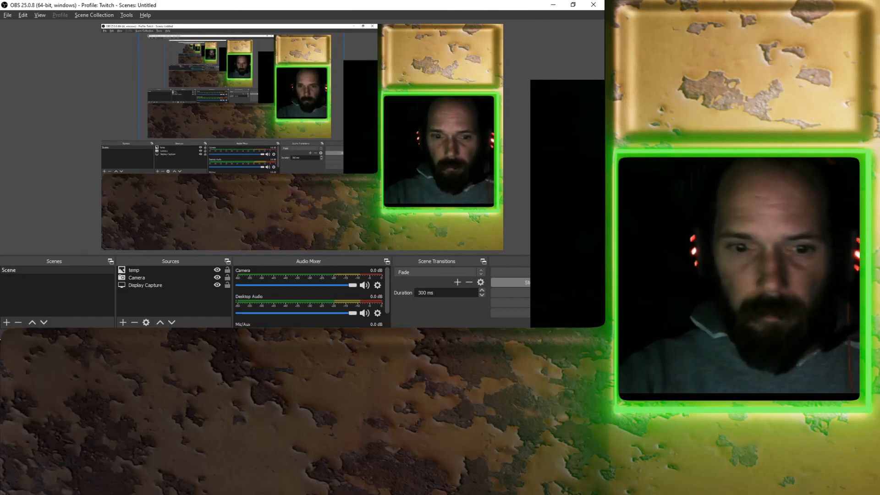
# Add a new image source named "rust" to the scene
pyautogui.click(123, 323)
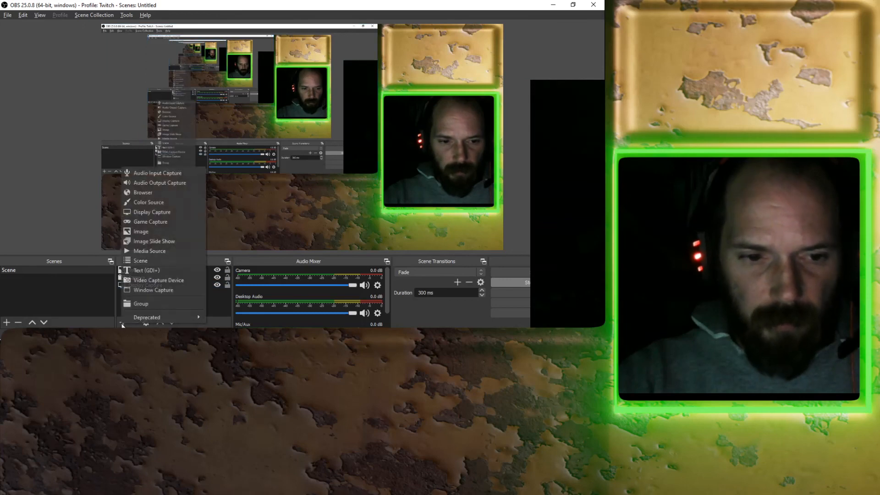
pyautogui.click(142, 231)
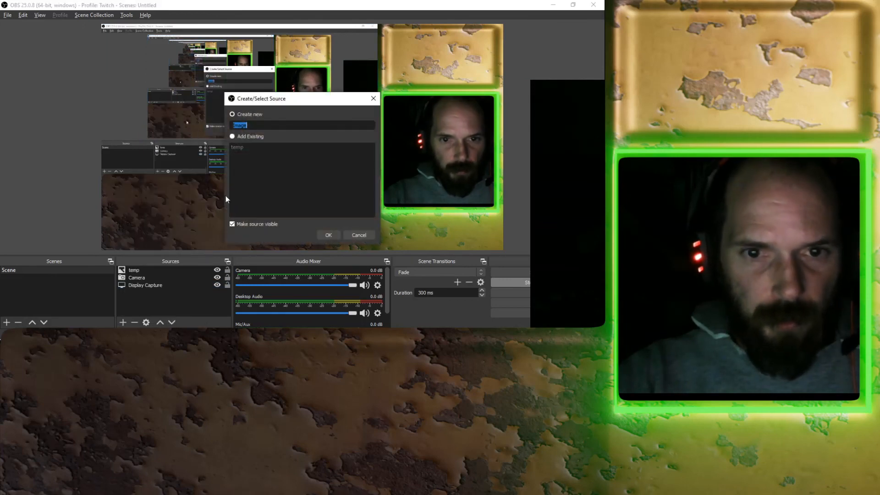
pyautogui.write('rust')
pyautogui.click(329, 235)
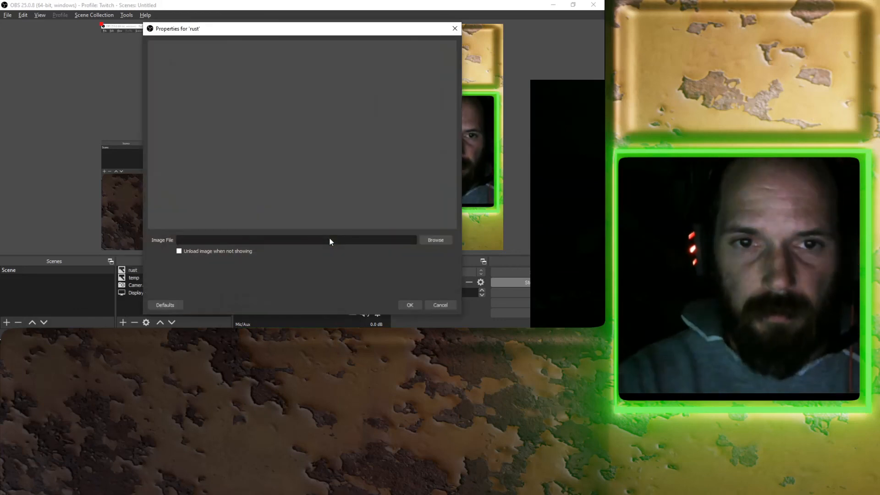
# Load Daco_236716.png from the Desktop folder NOT PRON > FBGaming as the rust source's image file and accept its properties
pyautogui.click(437, 239)
pyautogui.click(296, 113)
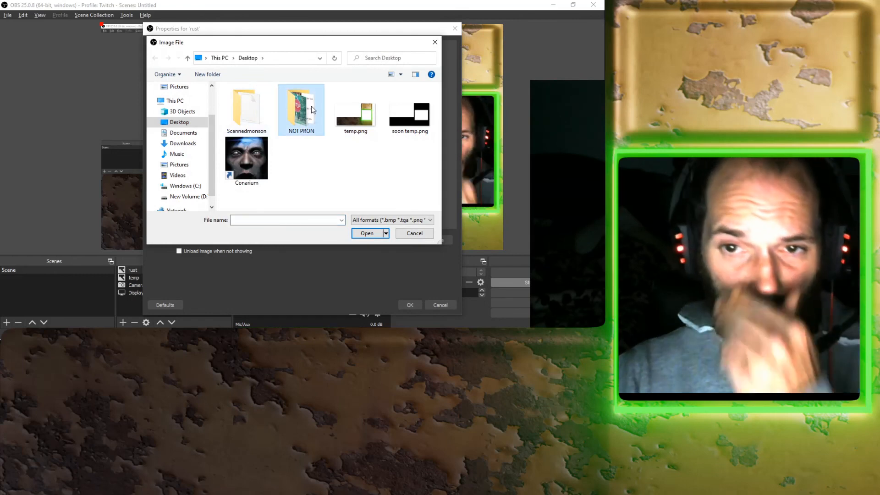
pyautogui.doubleClick(312, 109)
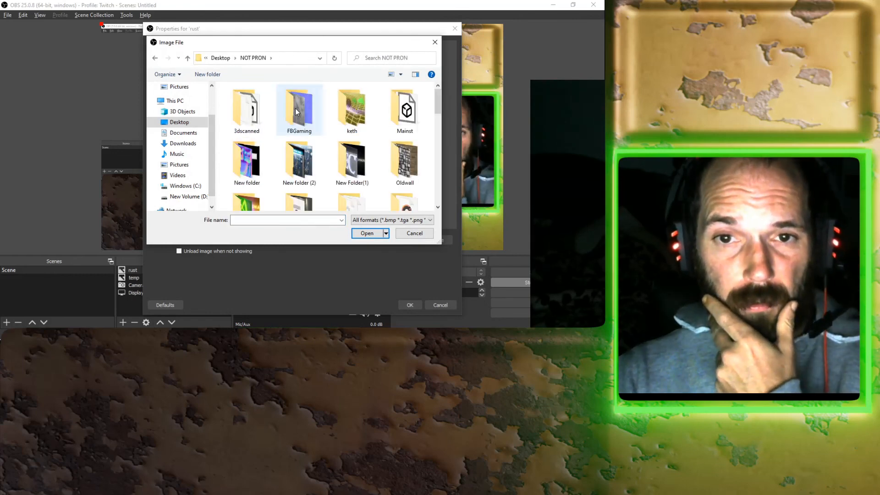
pyautogui.doubleClick(297, 110)
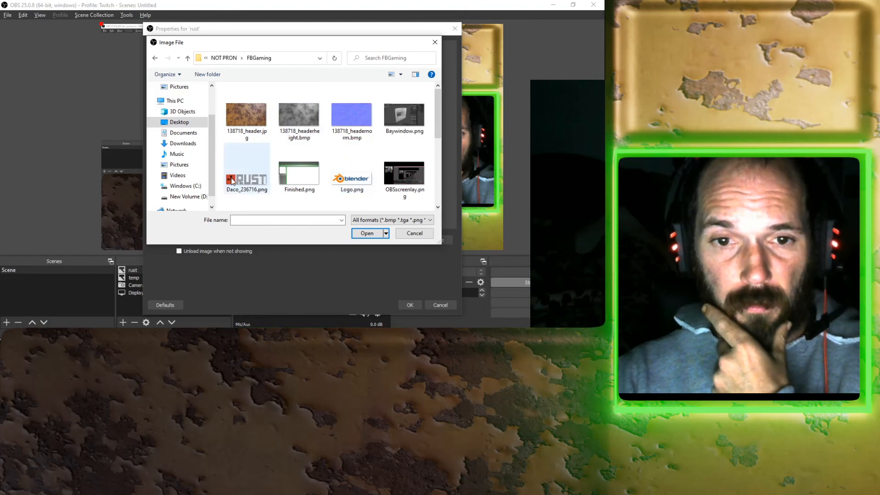
pyautogui.scroll(-3, 232, 179)
pyautogui.scroll(3, 233, 179)
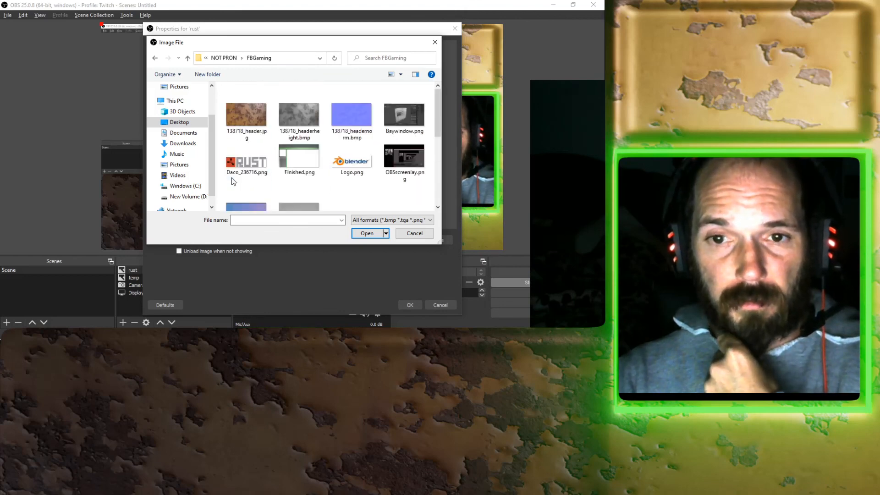
pyautogui.doubleClick(238, 168)
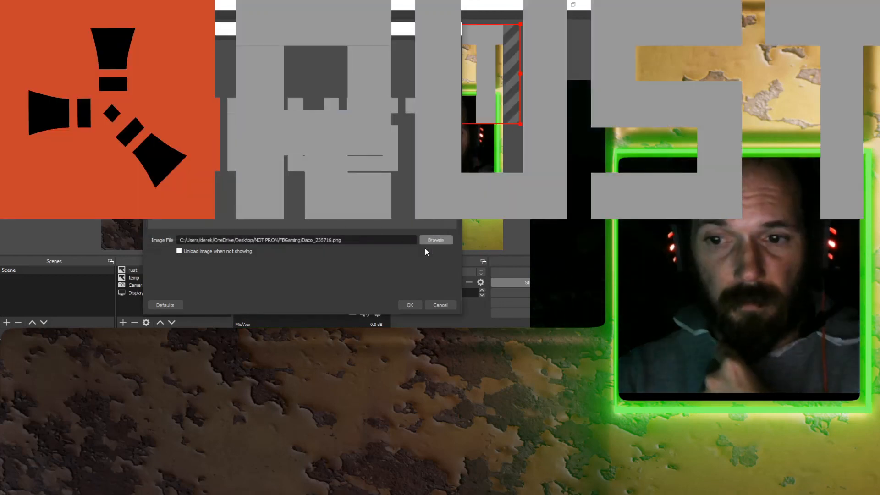
pyautogui.click(411, 305)
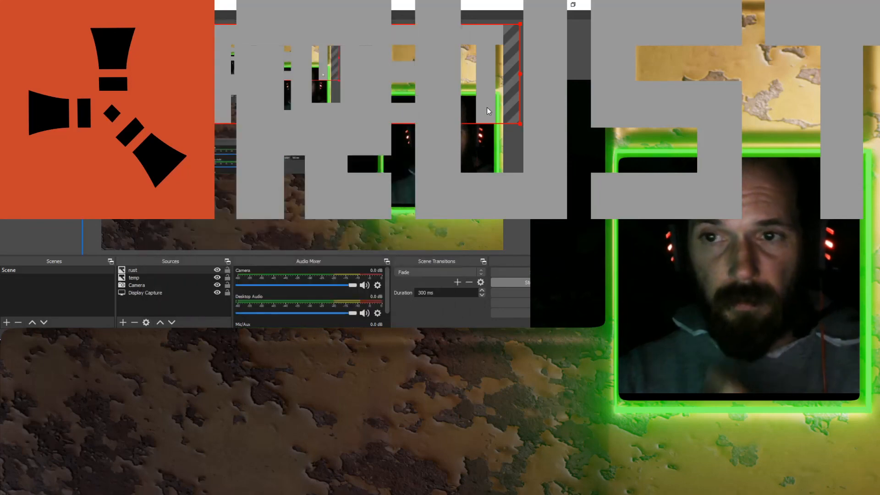
# Shrink the Rust logo, fit it inside the embossed panel above the camera frame, and deselect it
pyautogui.moveTo(520, 124); pyautogui.dragTo(223, 53)
pyautogui.moveTo(165, 39); pyautogui.dragTo(436, 54)
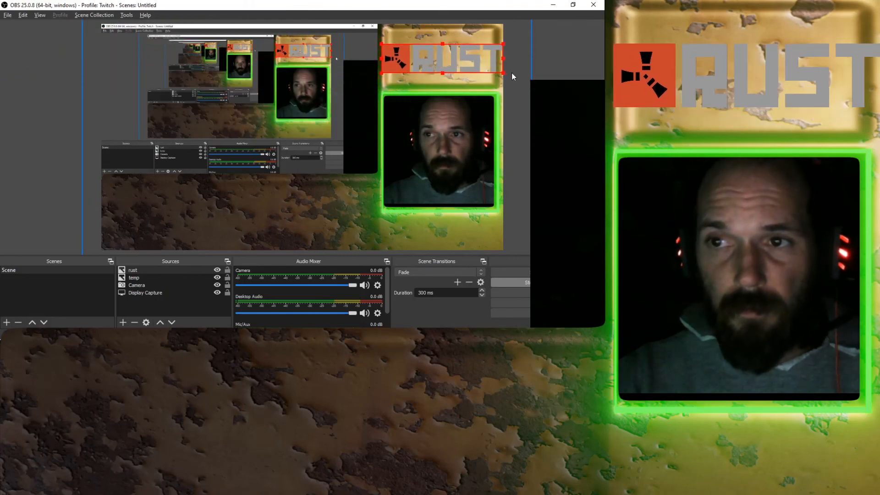
pyautogui.moveTo(504, 73); pyautogui.dragTo(453, 57)
pyautogui.click(569, 78)
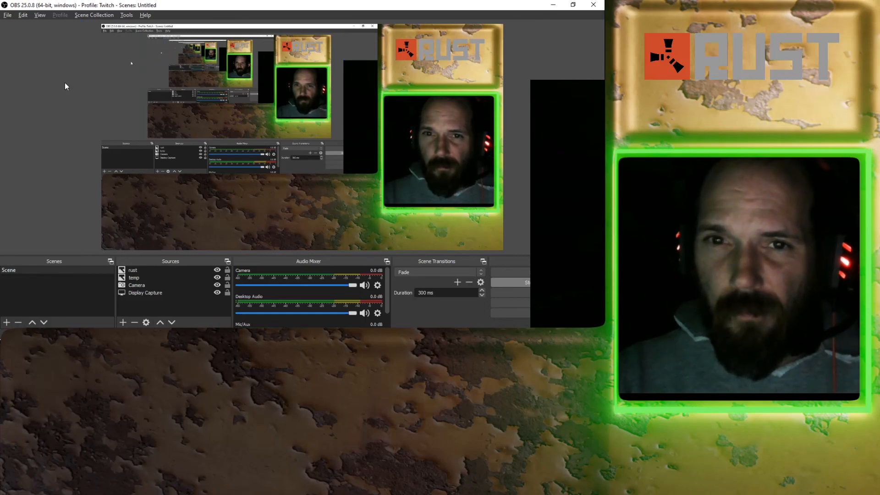
pyautogui.click(427, 48)
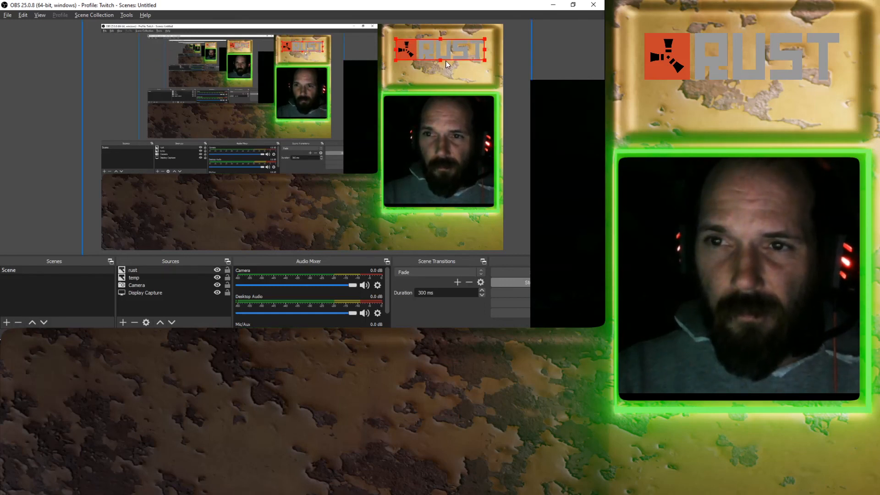
pyautogui.moveTo(441, 60)
pyautogui.mouseDown()
pyautogui.moveTo(443, 69)
pyautogui.moveTo(449, 52)
pyautogui.mouseUp()
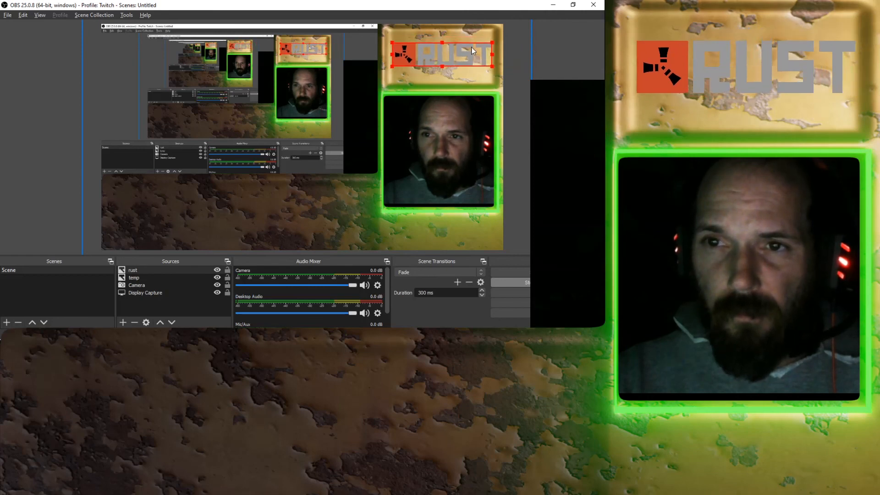
pyautogui.click(563, 74)
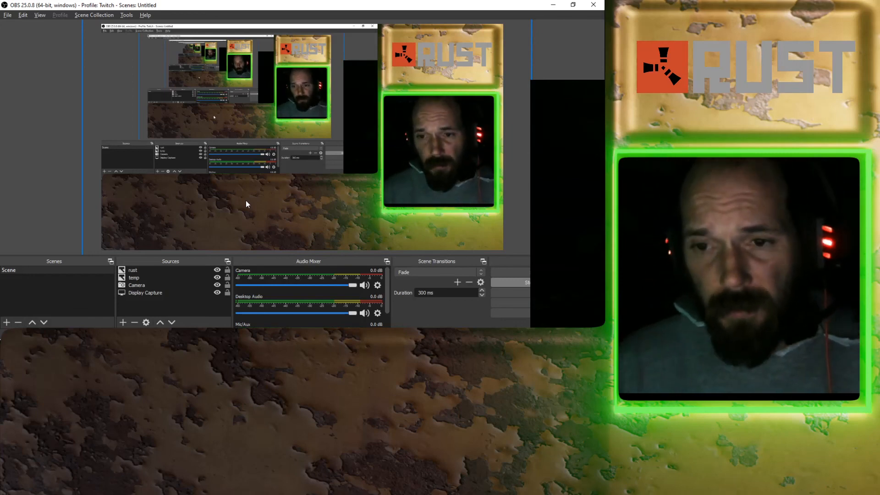
# Nudge the temp overlay slightly up and left so it realigns with the canvas edge
pyautogui.click(450, 161)
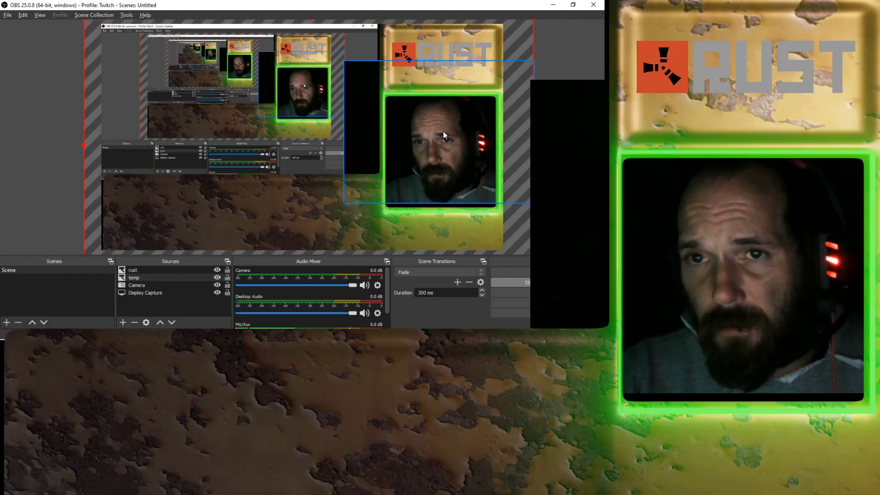
pyautogui.moveTo(444, 132); pyautogui.dragTo(441, 130)
pyautogui.click(568, 133)
pyautogui.click(349, 73)
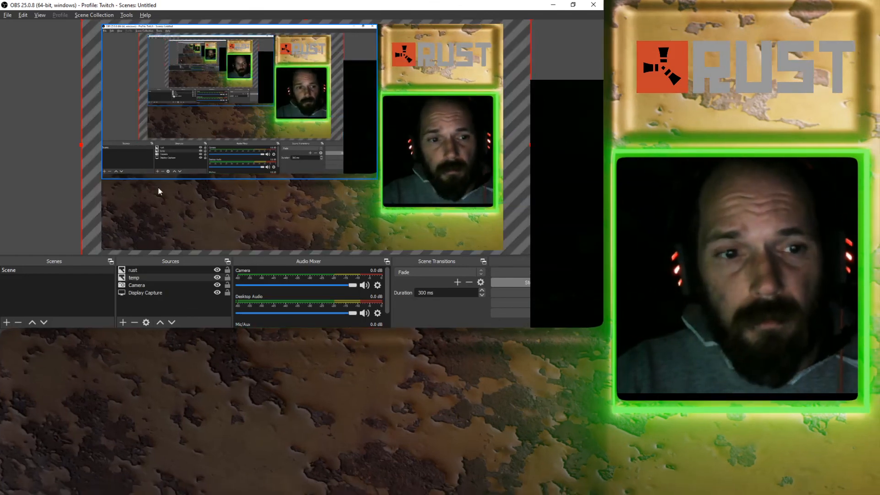
# Select the Camera source and move it slightly down so its lower edge sits behind the green frame
pyautogui.click(142, 284)
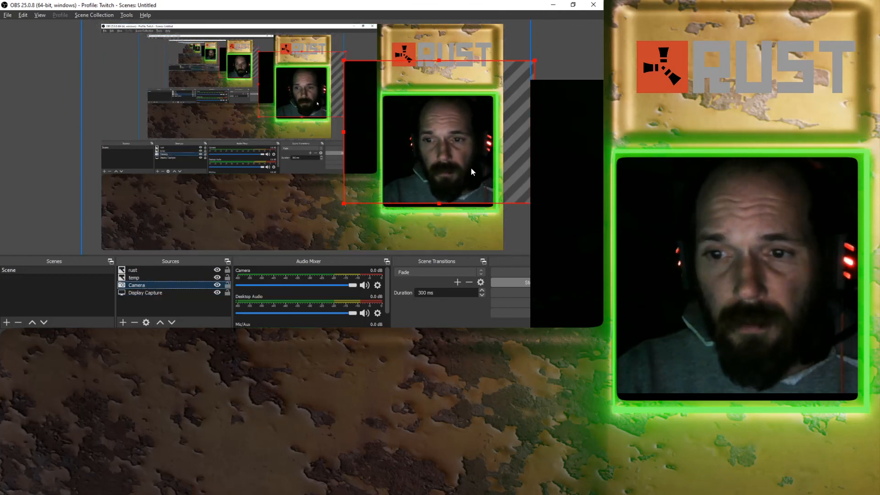
pyautogui.moveTo(470, 157); pyautogui.dragTo(469, 164)
pyautogui.click(567, 152)
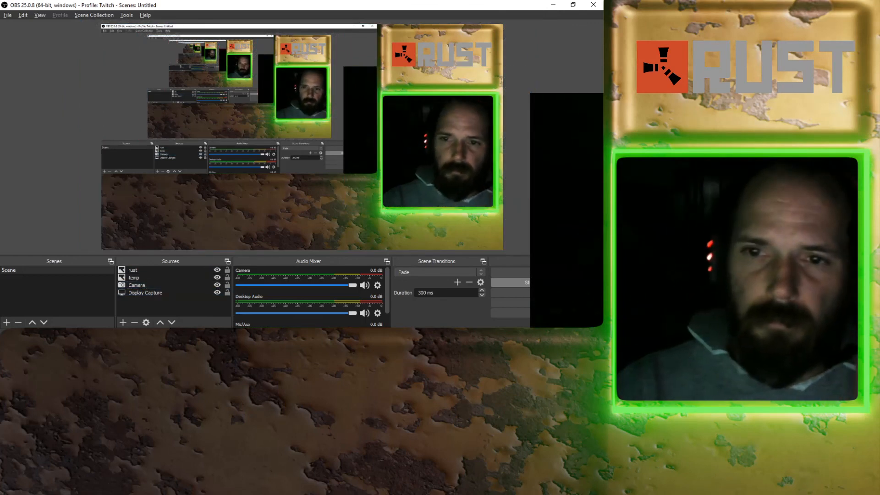
# Shrink the Camera source and position it so its left edge and height match the green frame, then deselect it
pyautogui.click(357, 136)
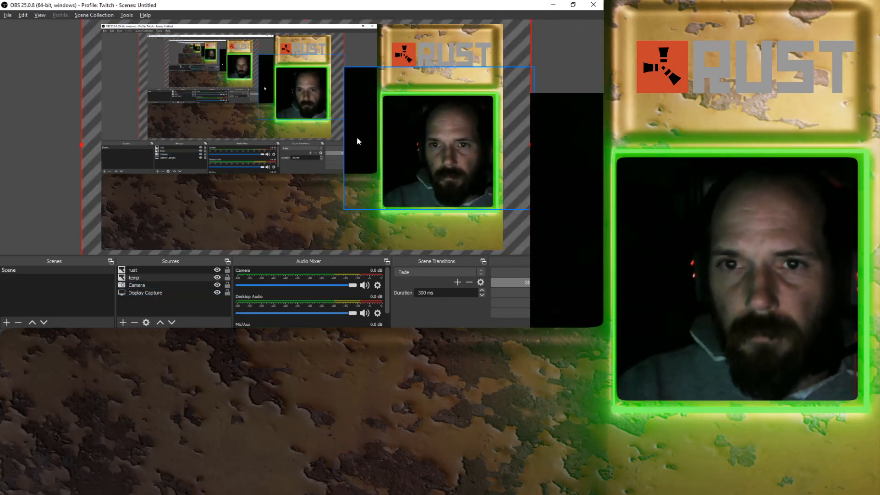
pyautogui.click(450, 139)
pyautogui.moveTo(433, 140); pyautogui.dragTo(466, 141)
pyautogui.moveTo(571, 139); pyautogui.dragTo(524, 139)
pyautogui.moveTo(469, 130); pyautogui.dragTo(473, 161)
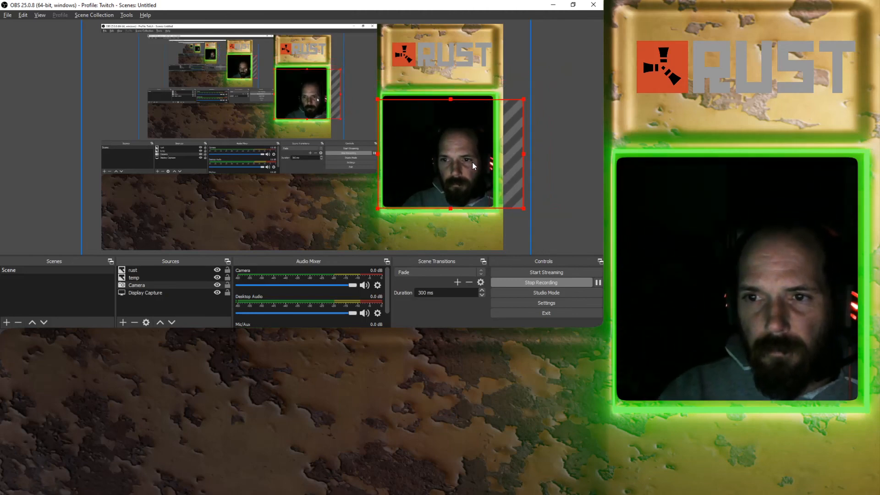
pyautogui.click(573, 123)
# Shift the resized Camera source slightly up within the green frame and clear the selection
pyautogui.click(518, 138)
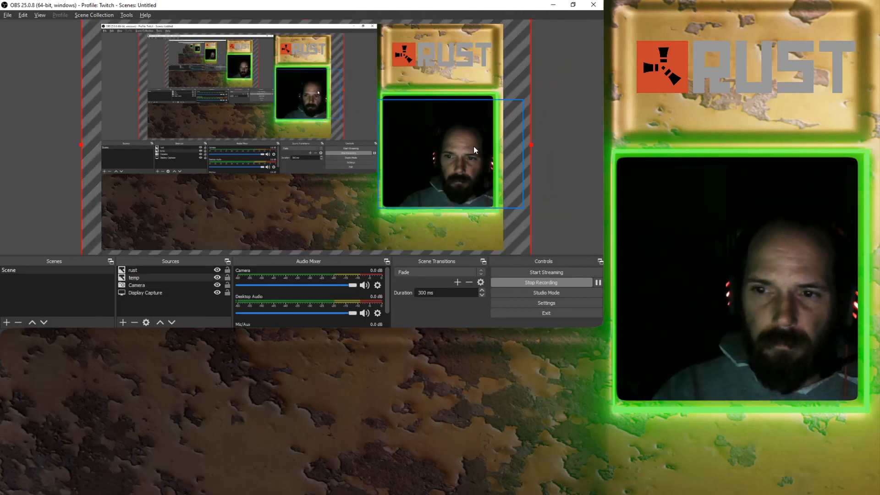
pyautogui.click(466, 124)
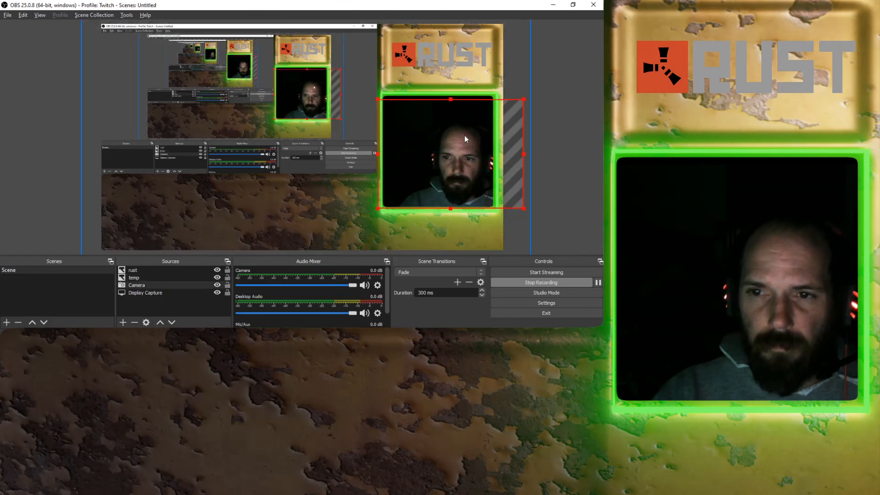
pyautogui.moveTo(465, 132); pyautogui.dragTo(464, 130)
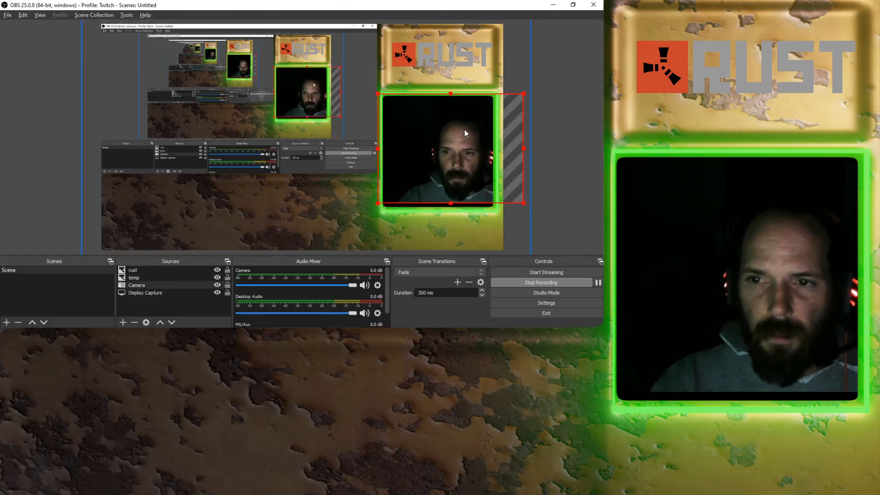
pyautogui.click(400, 214)
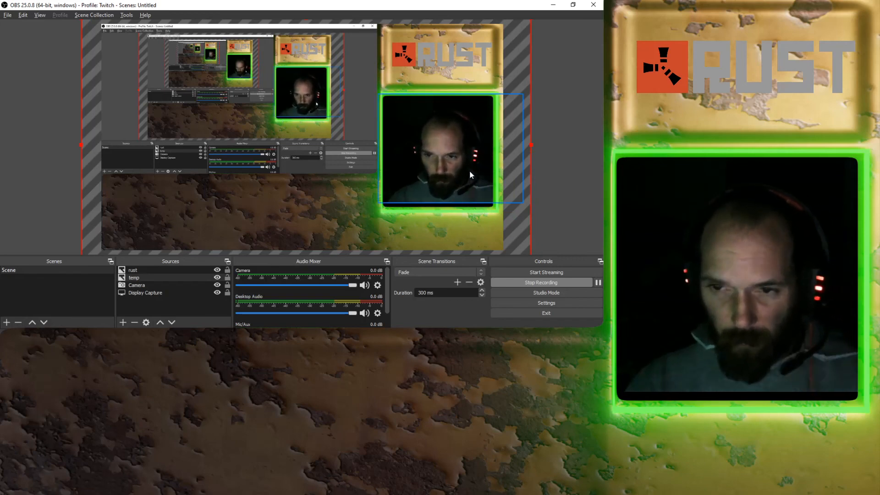
pyautogui.click(590, 109)
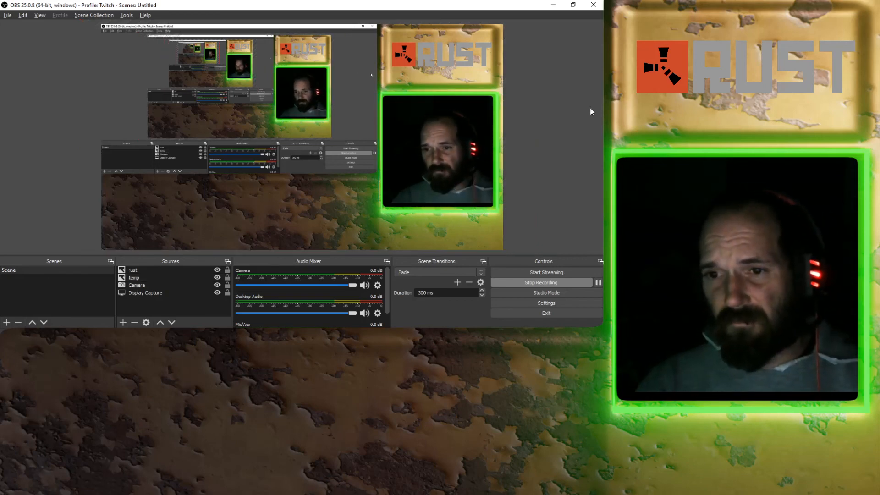